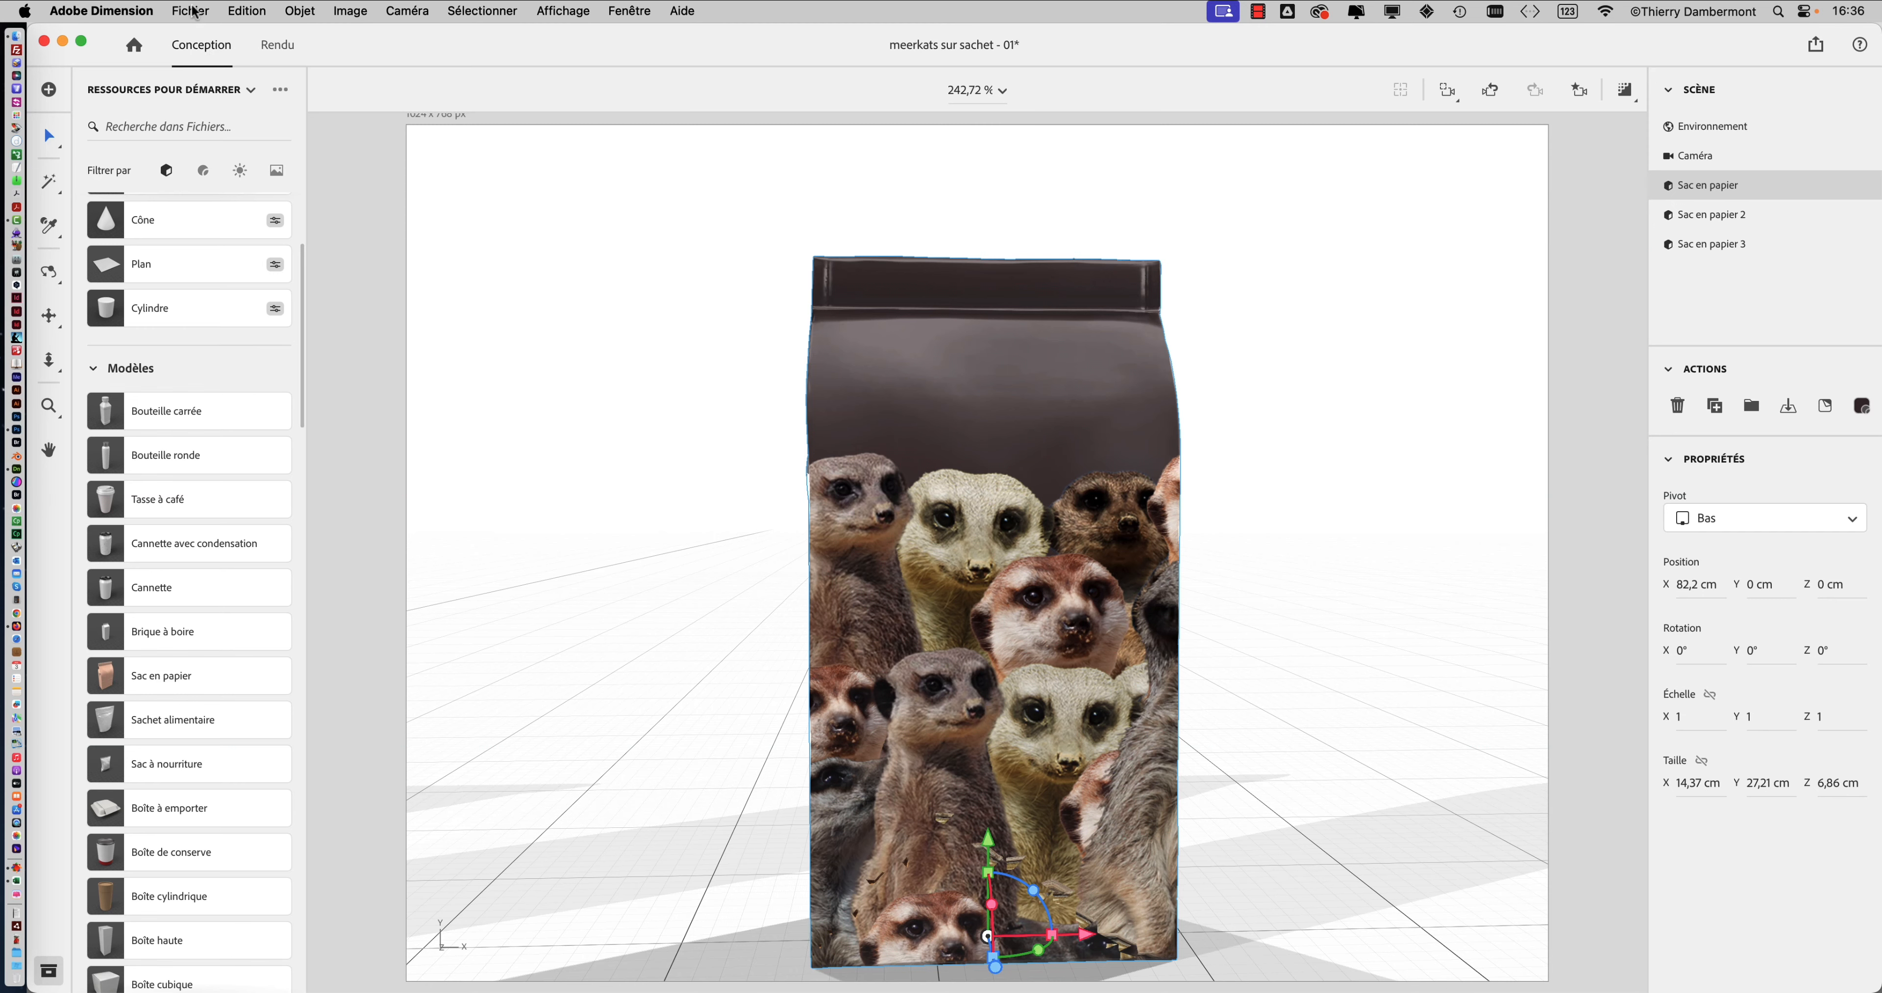
# Step: Place the image marque - 05.psd as a decal on the paper bag, in the plain dark area above the meerkats
pyautogui.click(190, 10)
pyautogui.moveTo(213, 252)
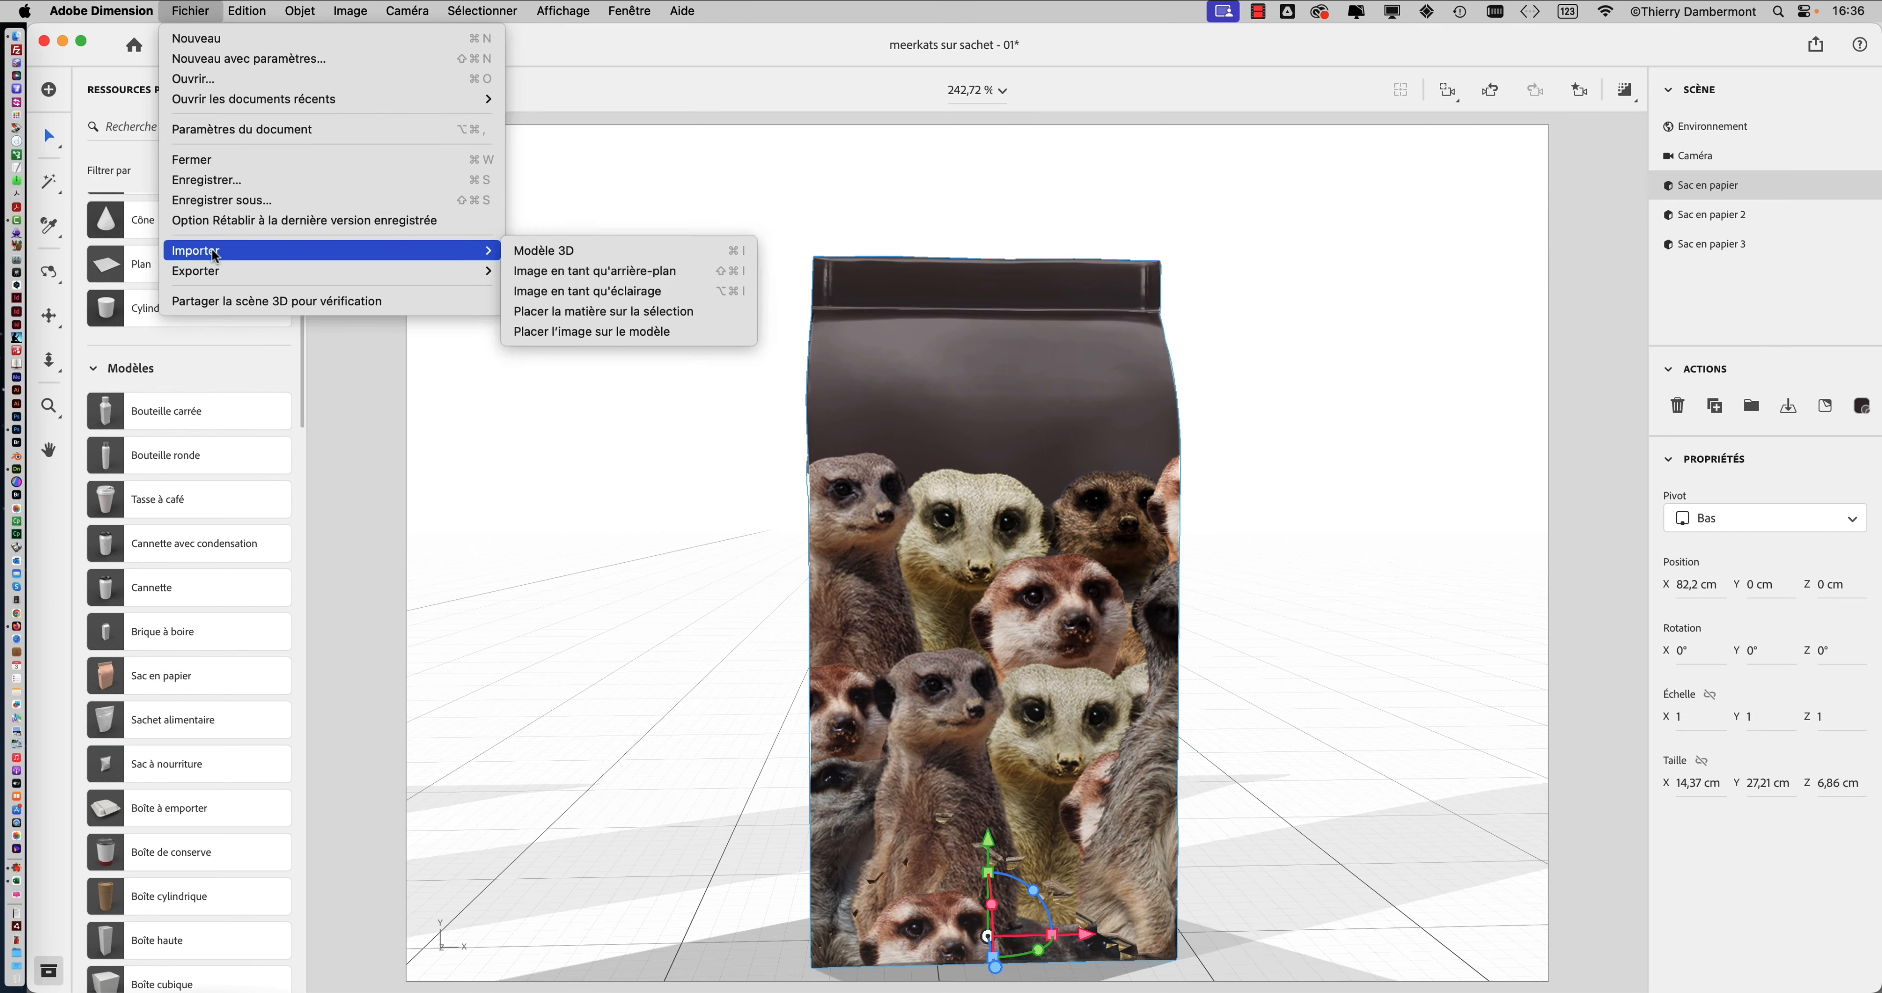
pyautogui.click(565, 338)
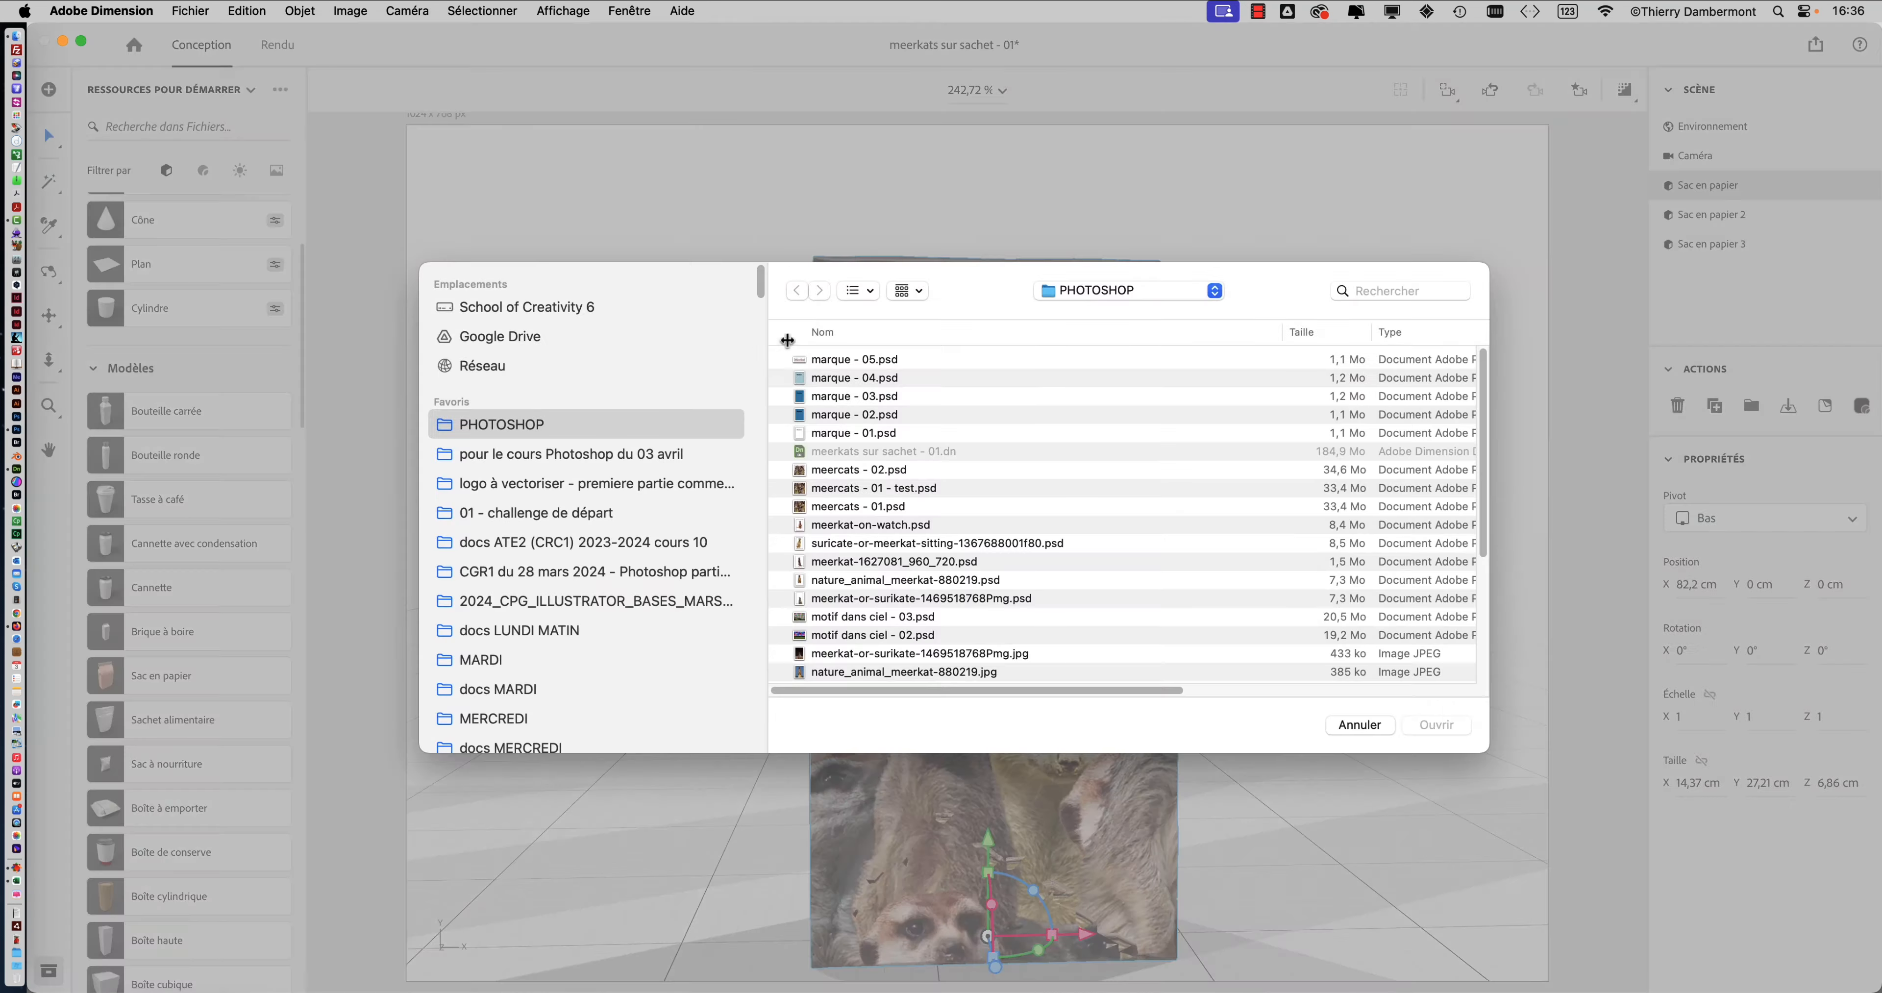
pyautogui.doubleClick(854, 359)
pyautogui.moveTo(992, 604); pyautogui.dragTo(992, 572)
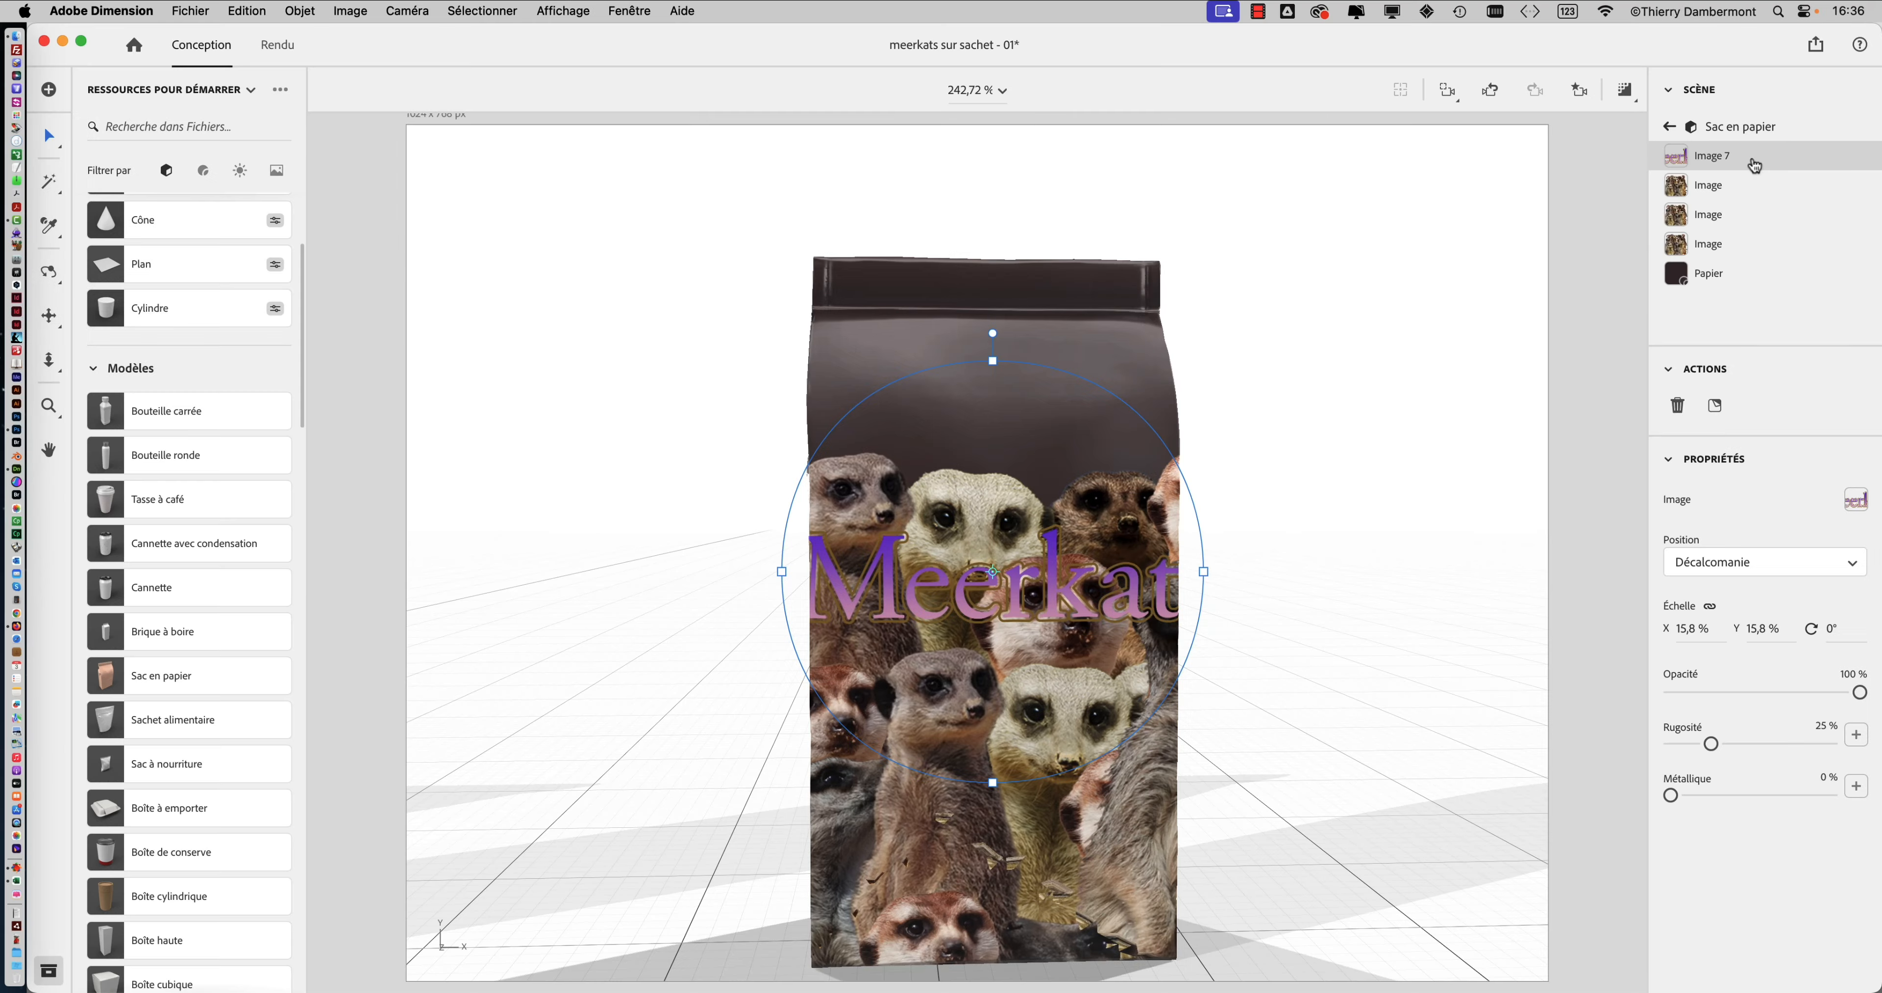
pyautogui.moveTo(1131, 617); pyautogui.dragTo(1109, 435)
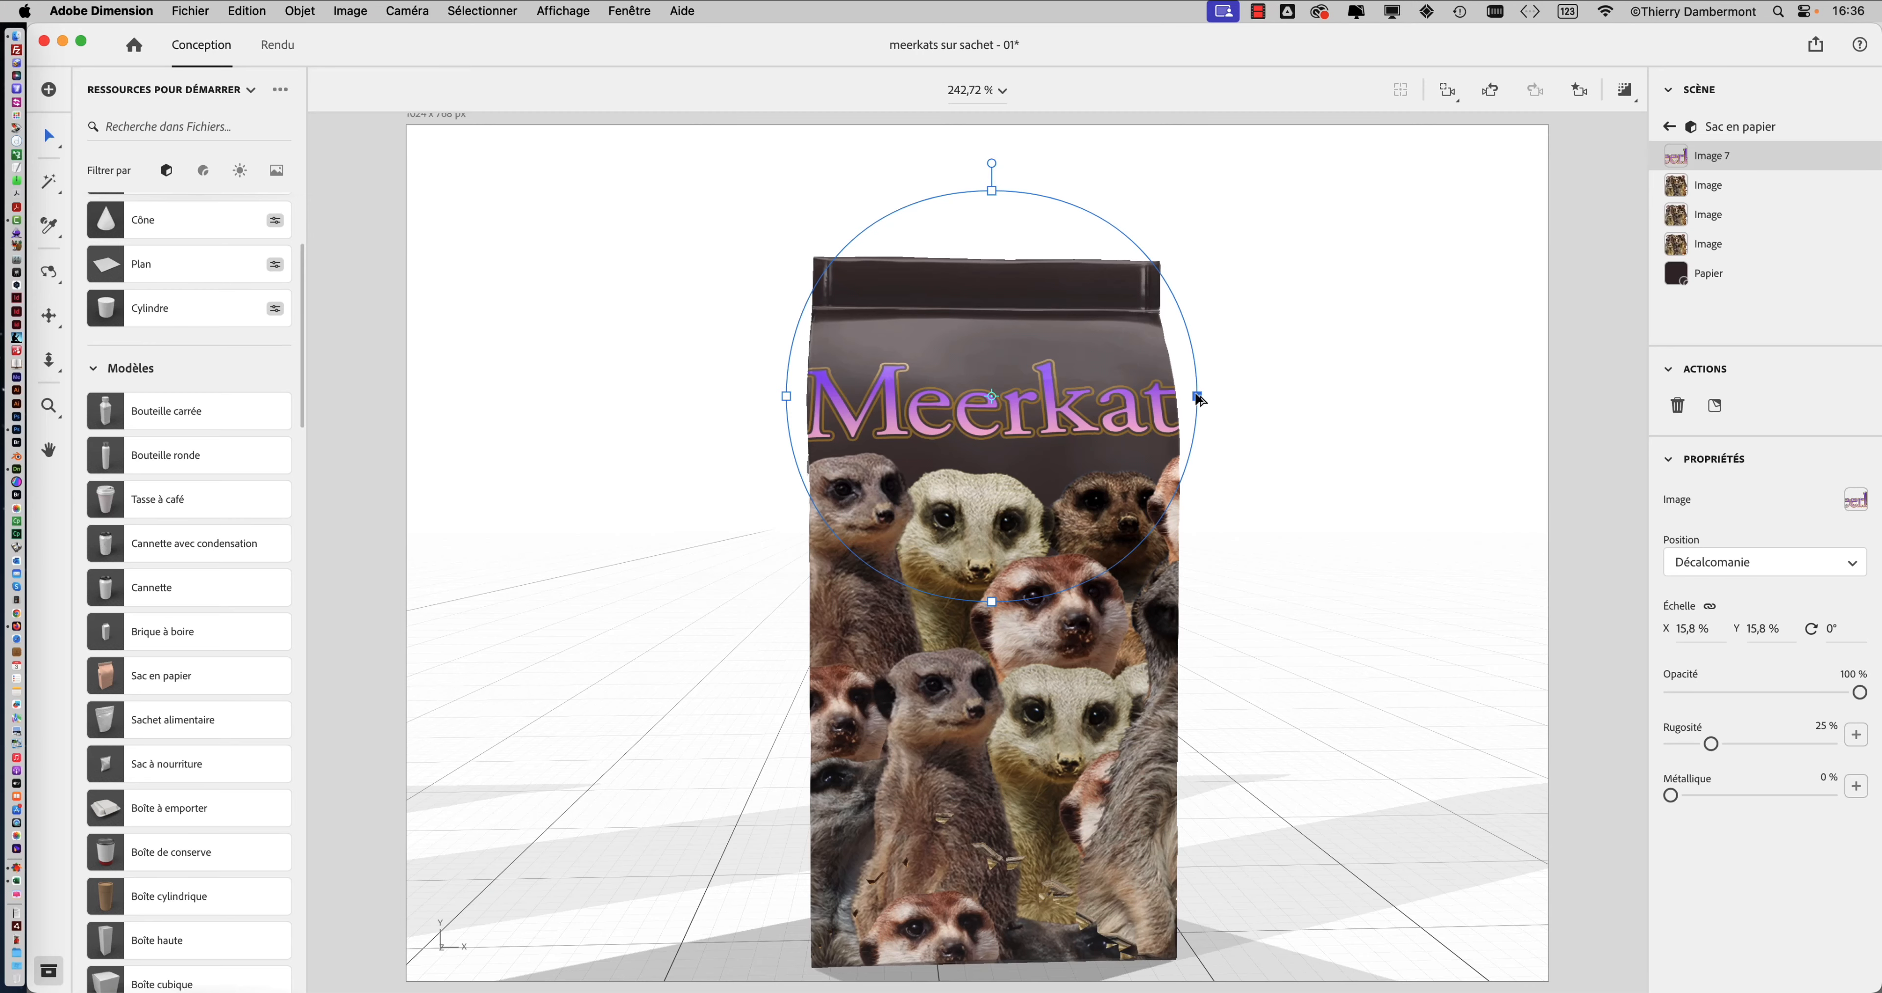
# Step: Rotate the Meerkat logo to about -29°, lower it slightly and scale it to about 14,9 %
pyautogui.moveTo(1197, 392); pyautogui.dragTo(1167, 404)
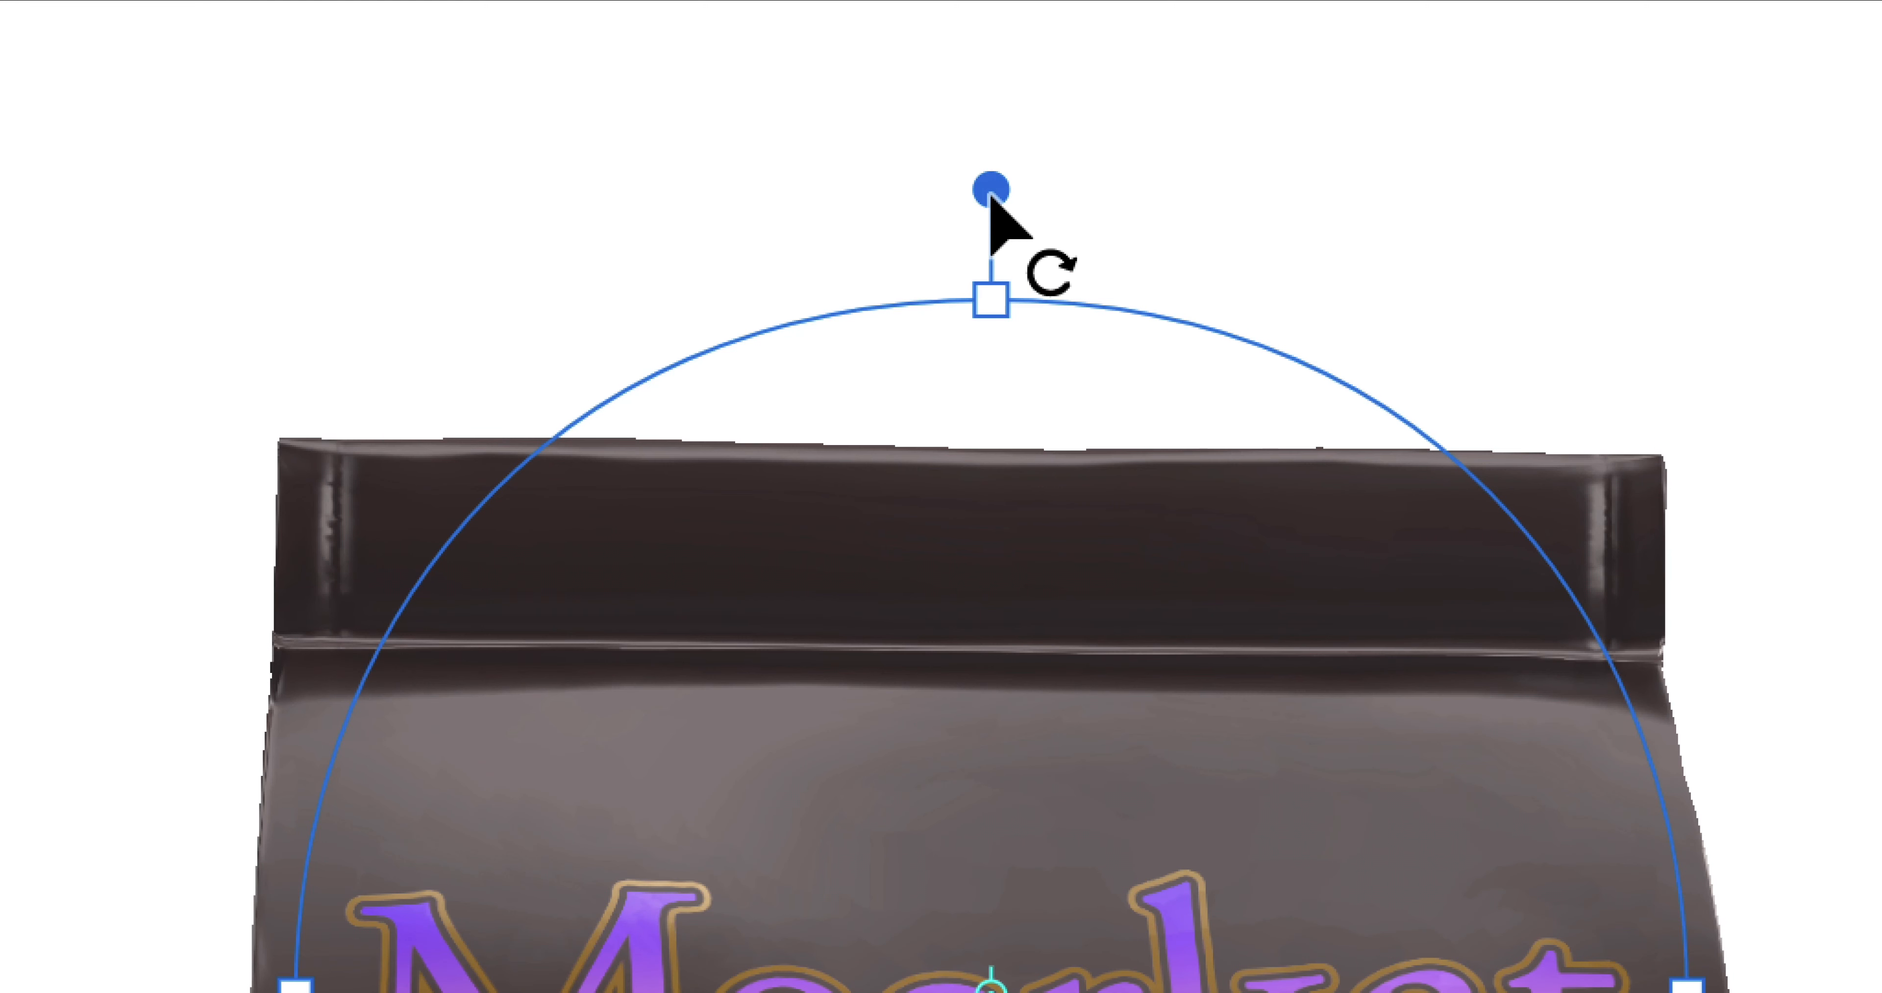
pyautogui.moveTo(992, 195); pyautogui.dragTo(879, 233)
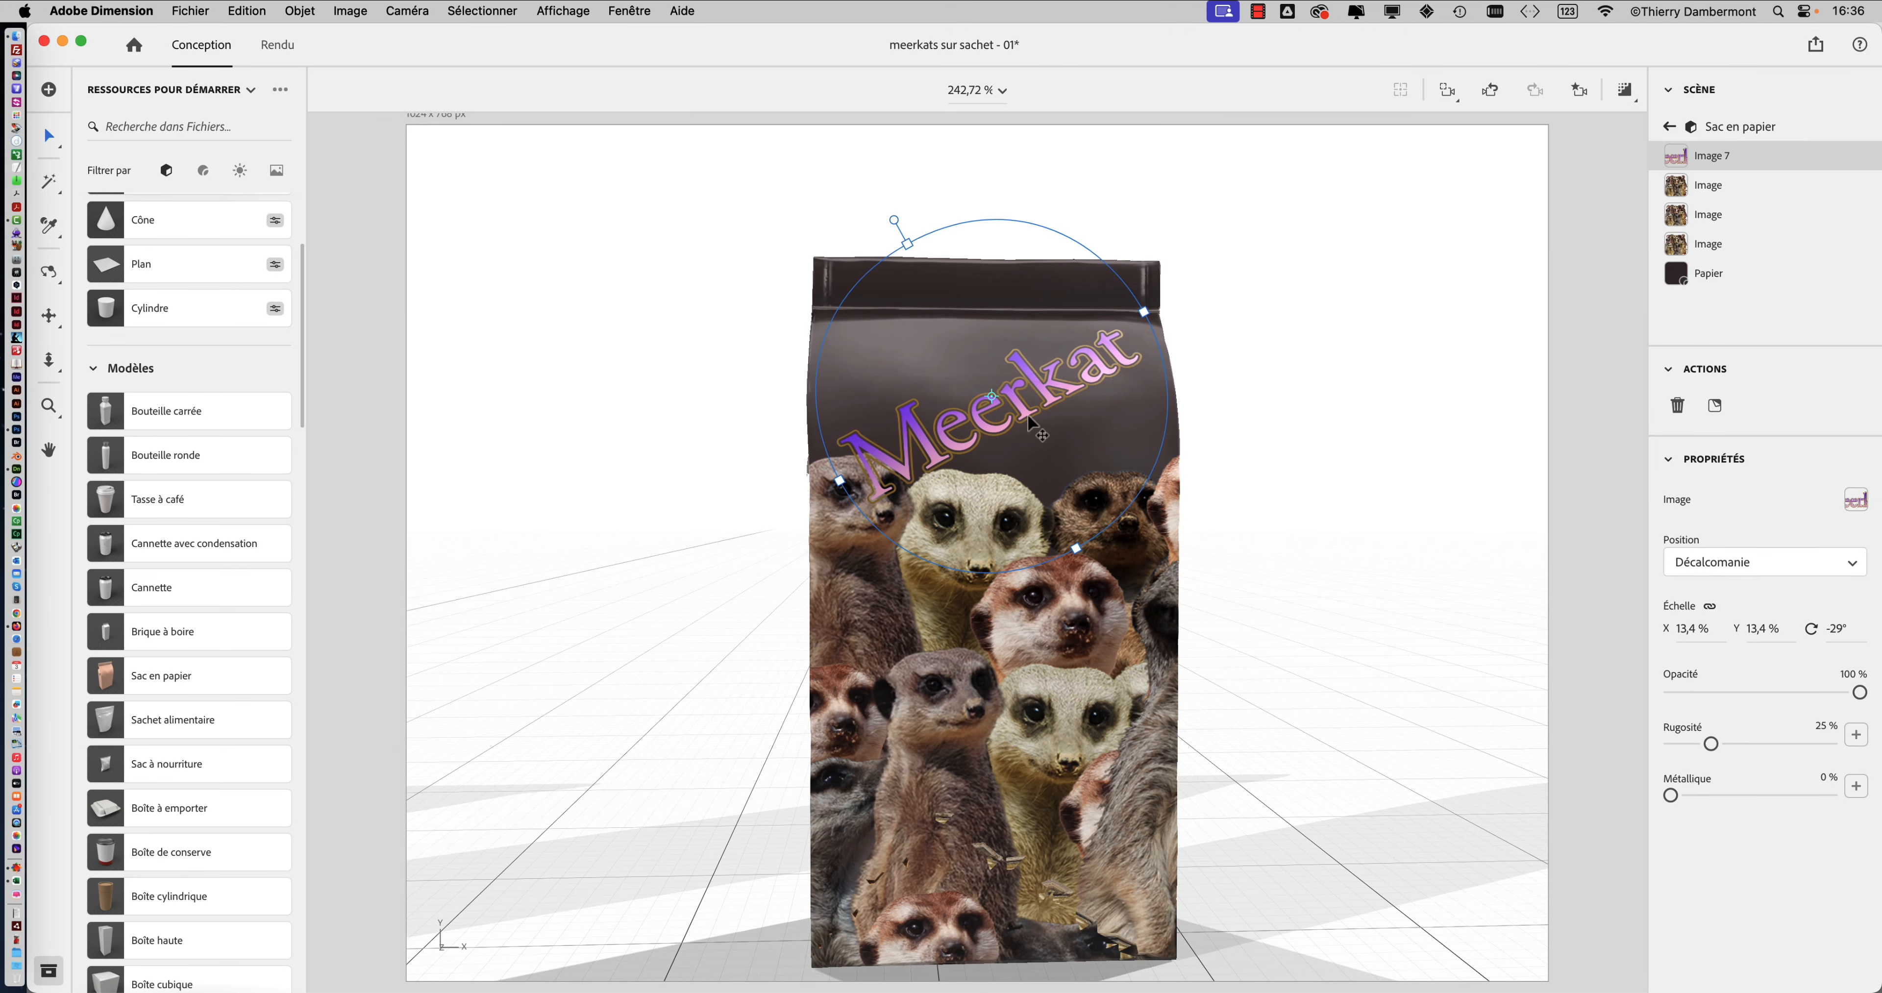
pyautogui.moveTo(1024, 416); pyautogui.dragTo(1030, 449)
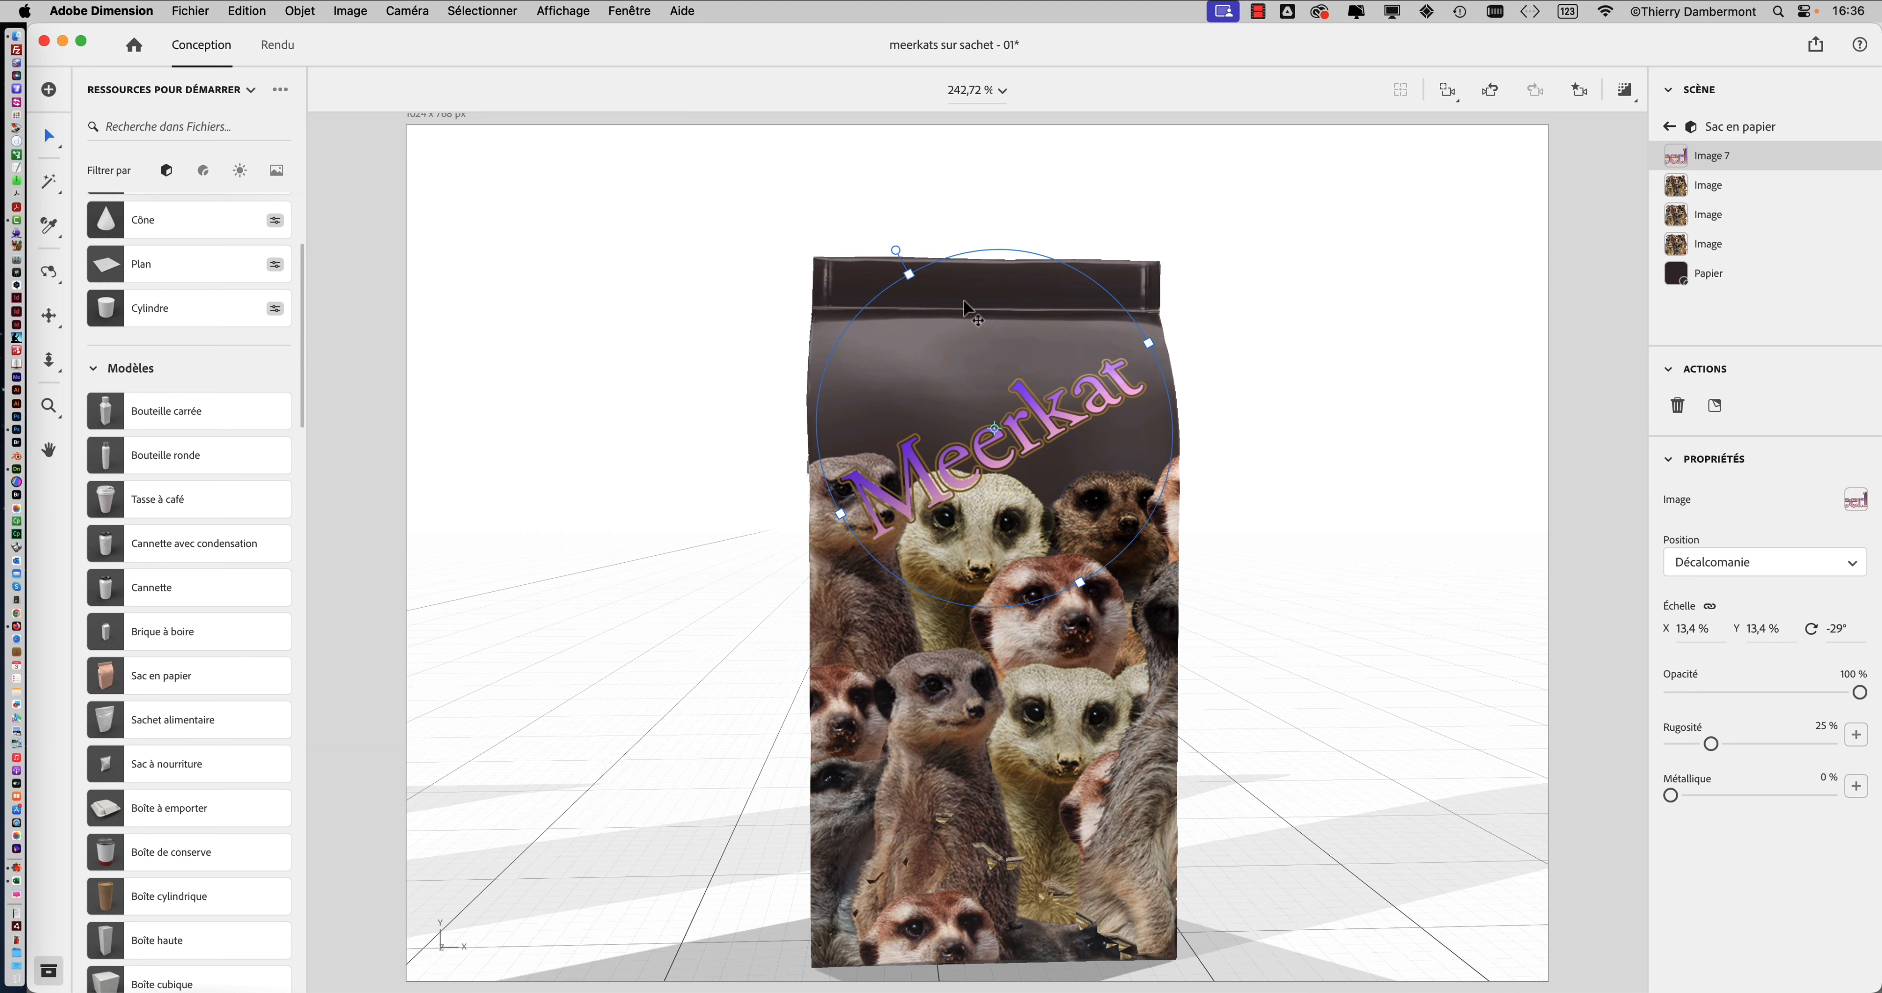
pyautogui.moveTo(1148, 345); pyautogui.dragTo(1168, 333)
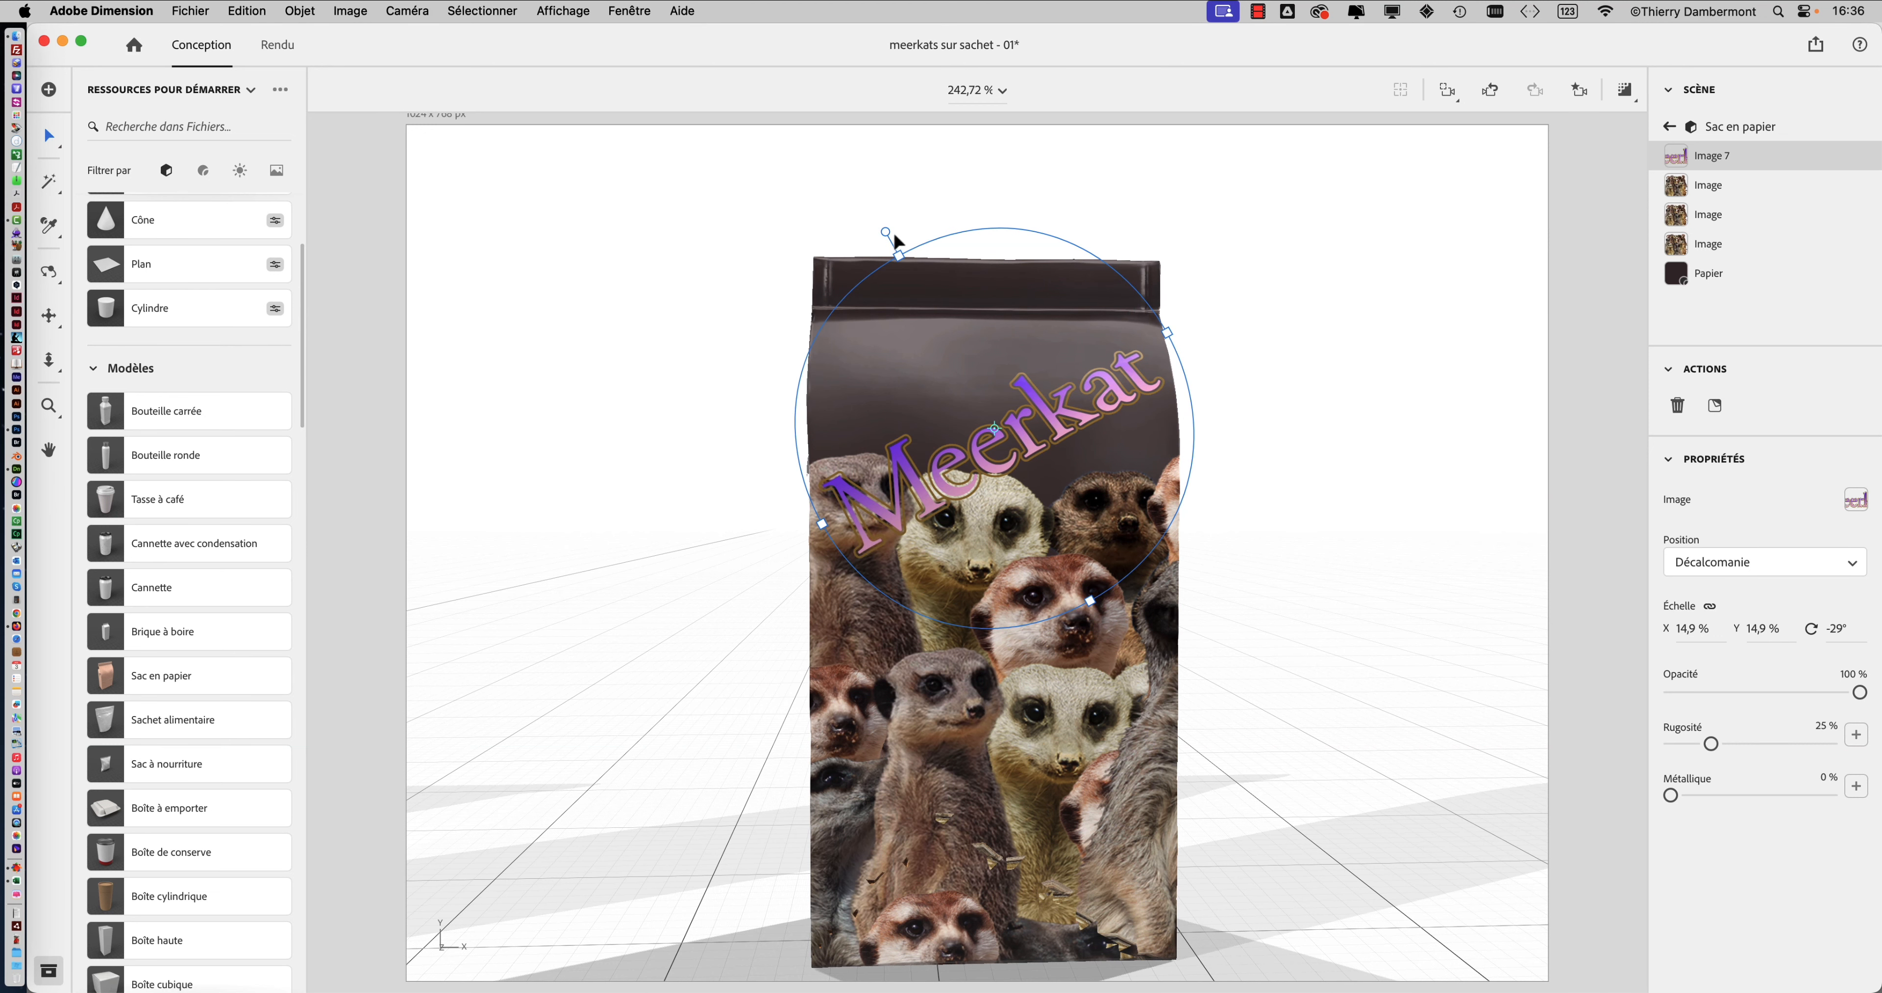
# Step: Turn the Meerkat logo vertical at -90°, enlarge it to about 24,3 % and place it along the right side of the bag's front
pyautogui.moveTo(886, 234); pyautogui.dragTo(726, 394)
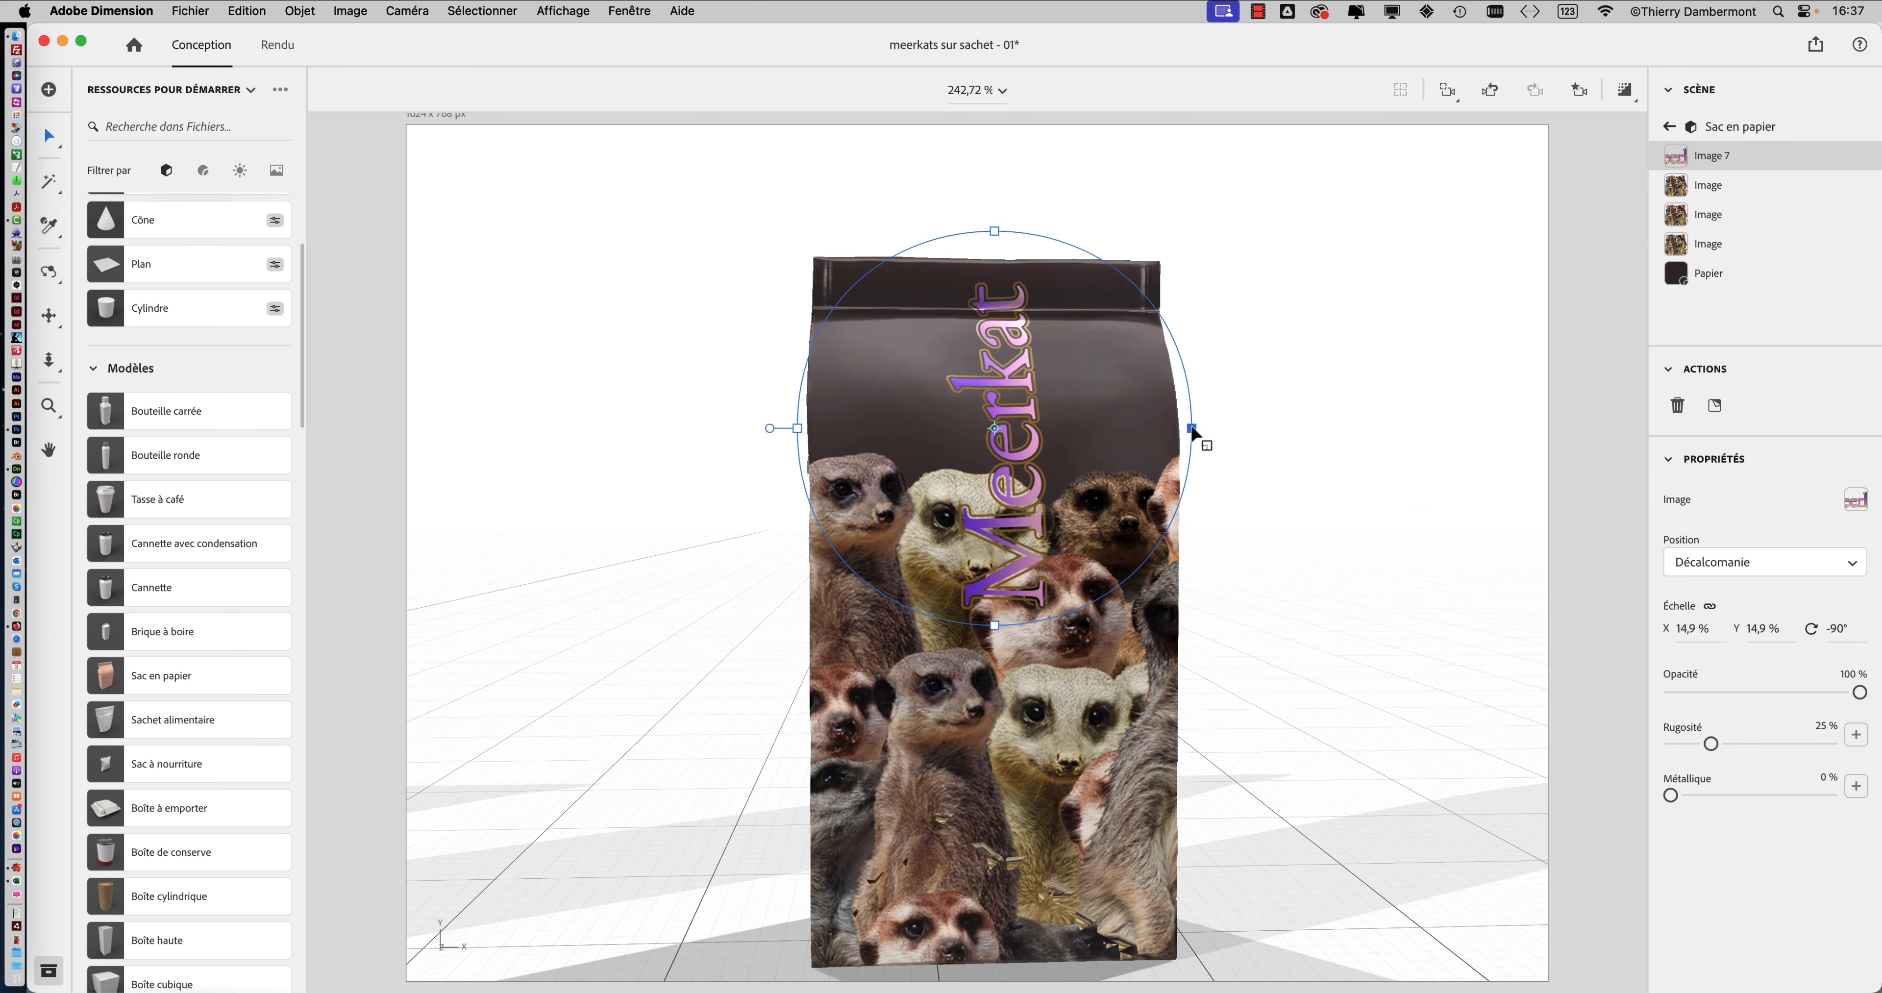
pyautogui.moveTo(1197, 427); pyautogui.dragTo(1315, 438)
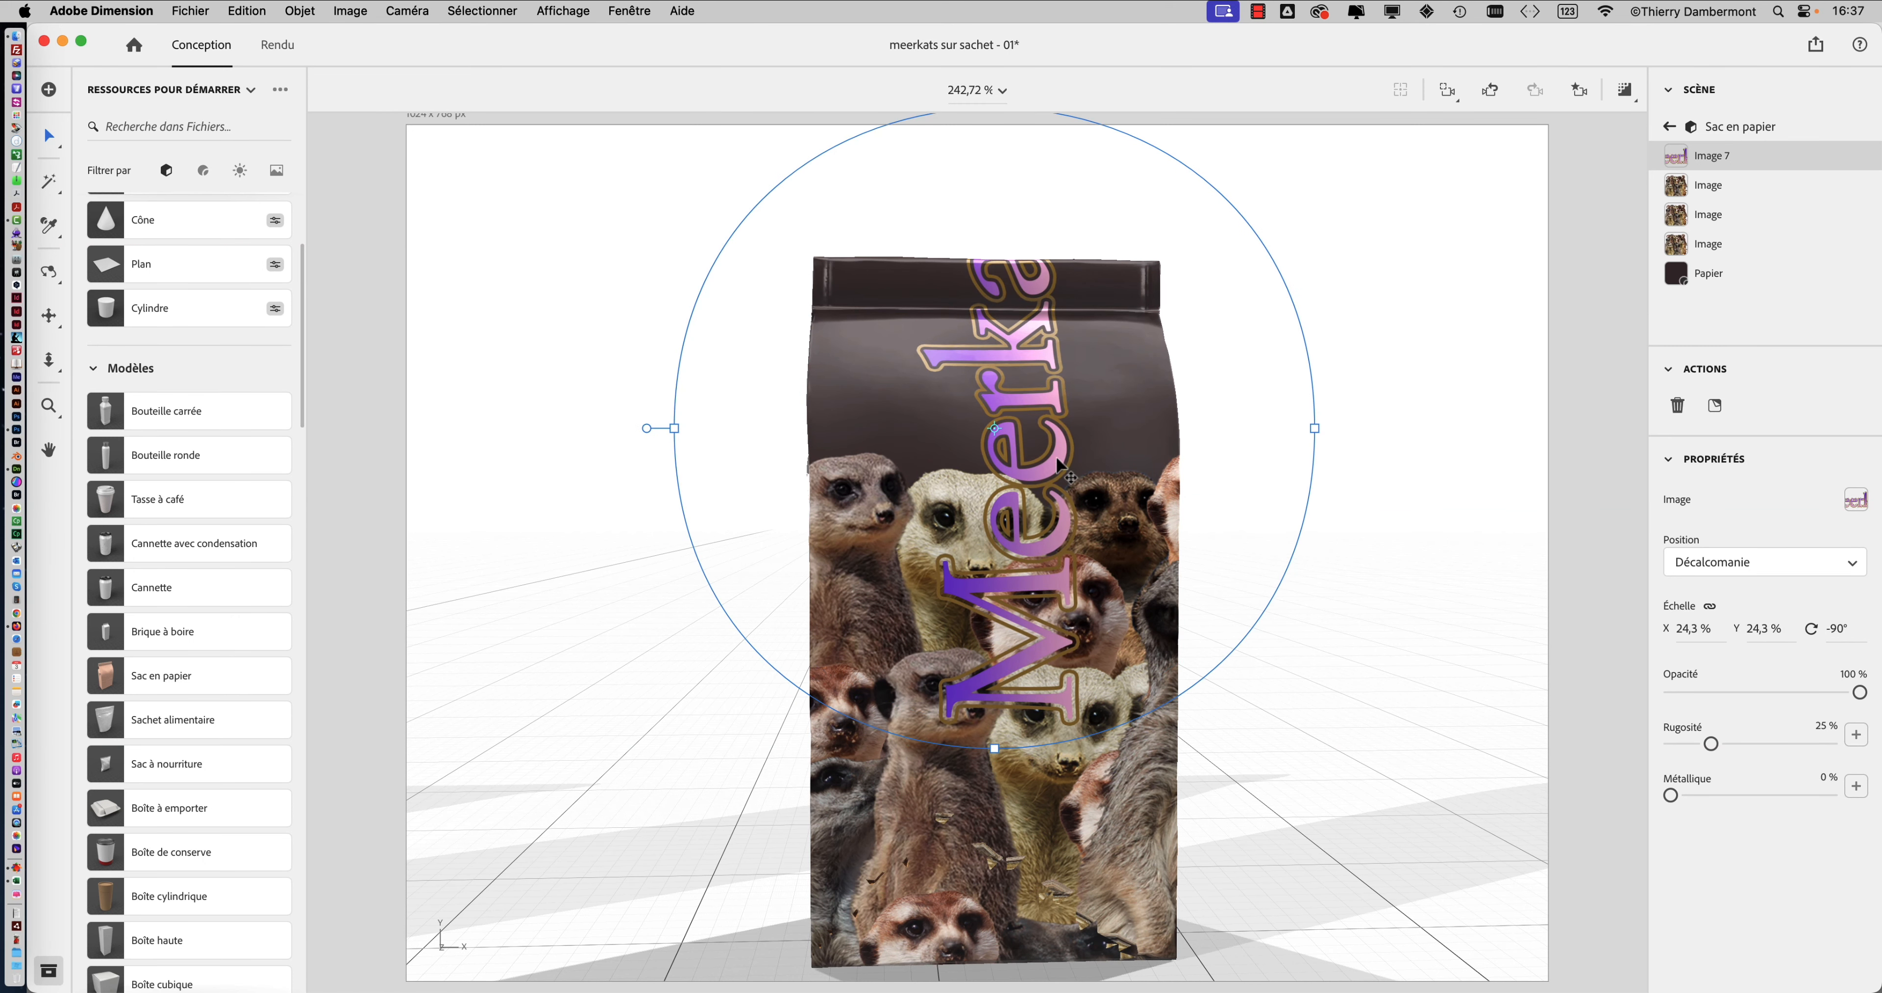
pyautogui.moveTo(1053, 453); pyautogui.dragTo(1198, 719)
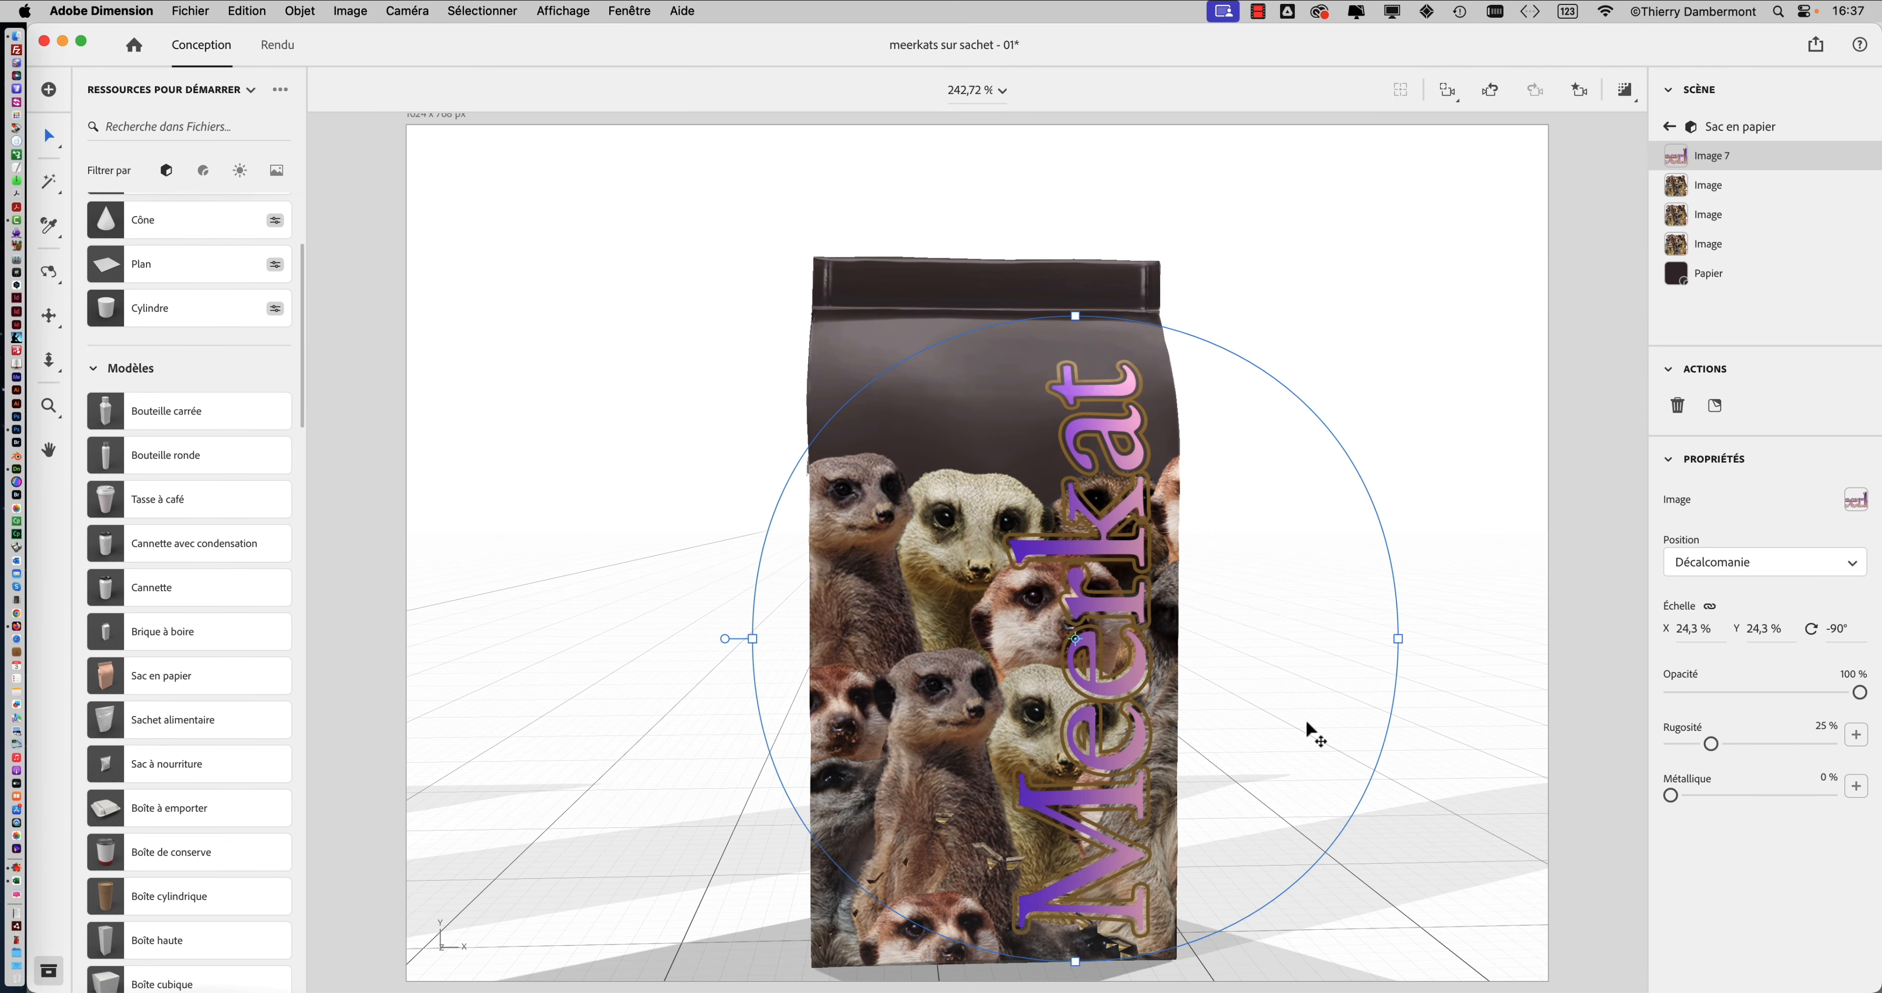
pyautogui.click(1317, 374)
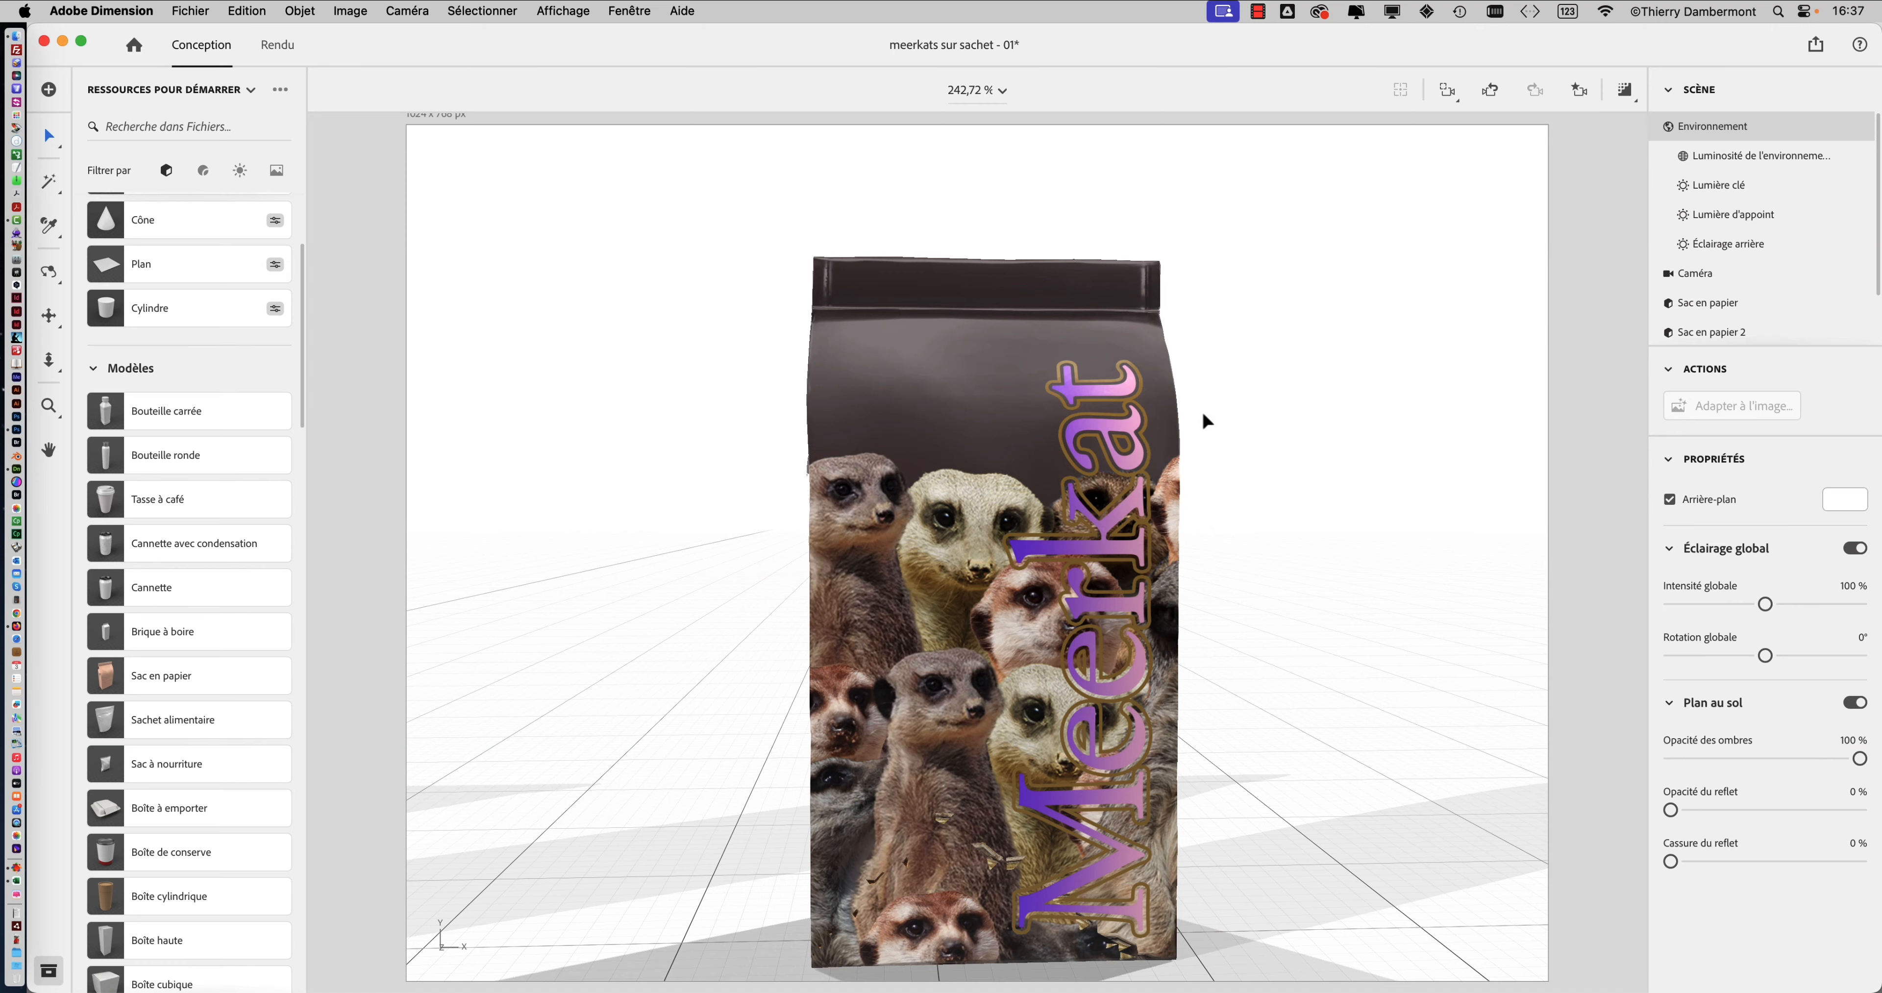
# Step: Duplicate the bag to its right and set the copy's logo almost horizontal at -1°, about 9,6 % in scale, above the meerkats
pyautogui.scroll(-5, 1198, 417)
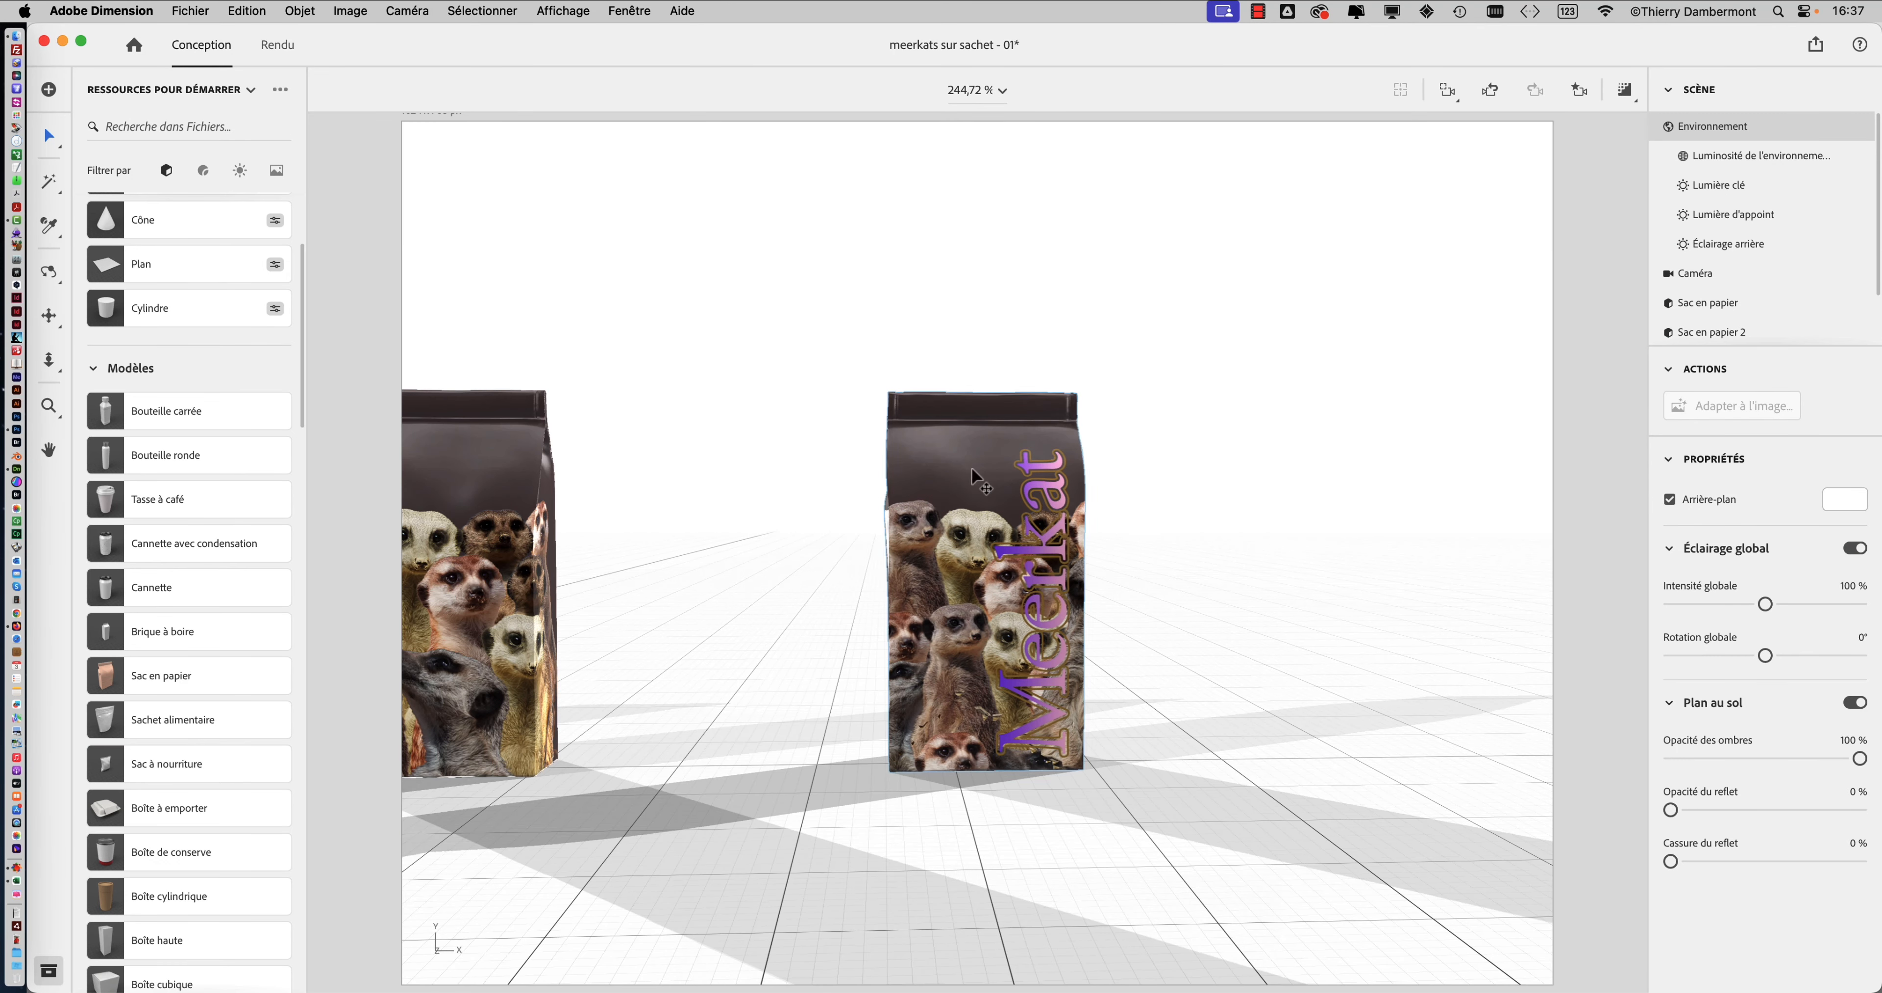
pyautogui.keyDown('alt'); pyautogui.moveTo(972, 471); pyautogui.dragTo(1292, 500); pyautogui.keyUp('alt')
pyautogui.doubleClick(1289, 509)
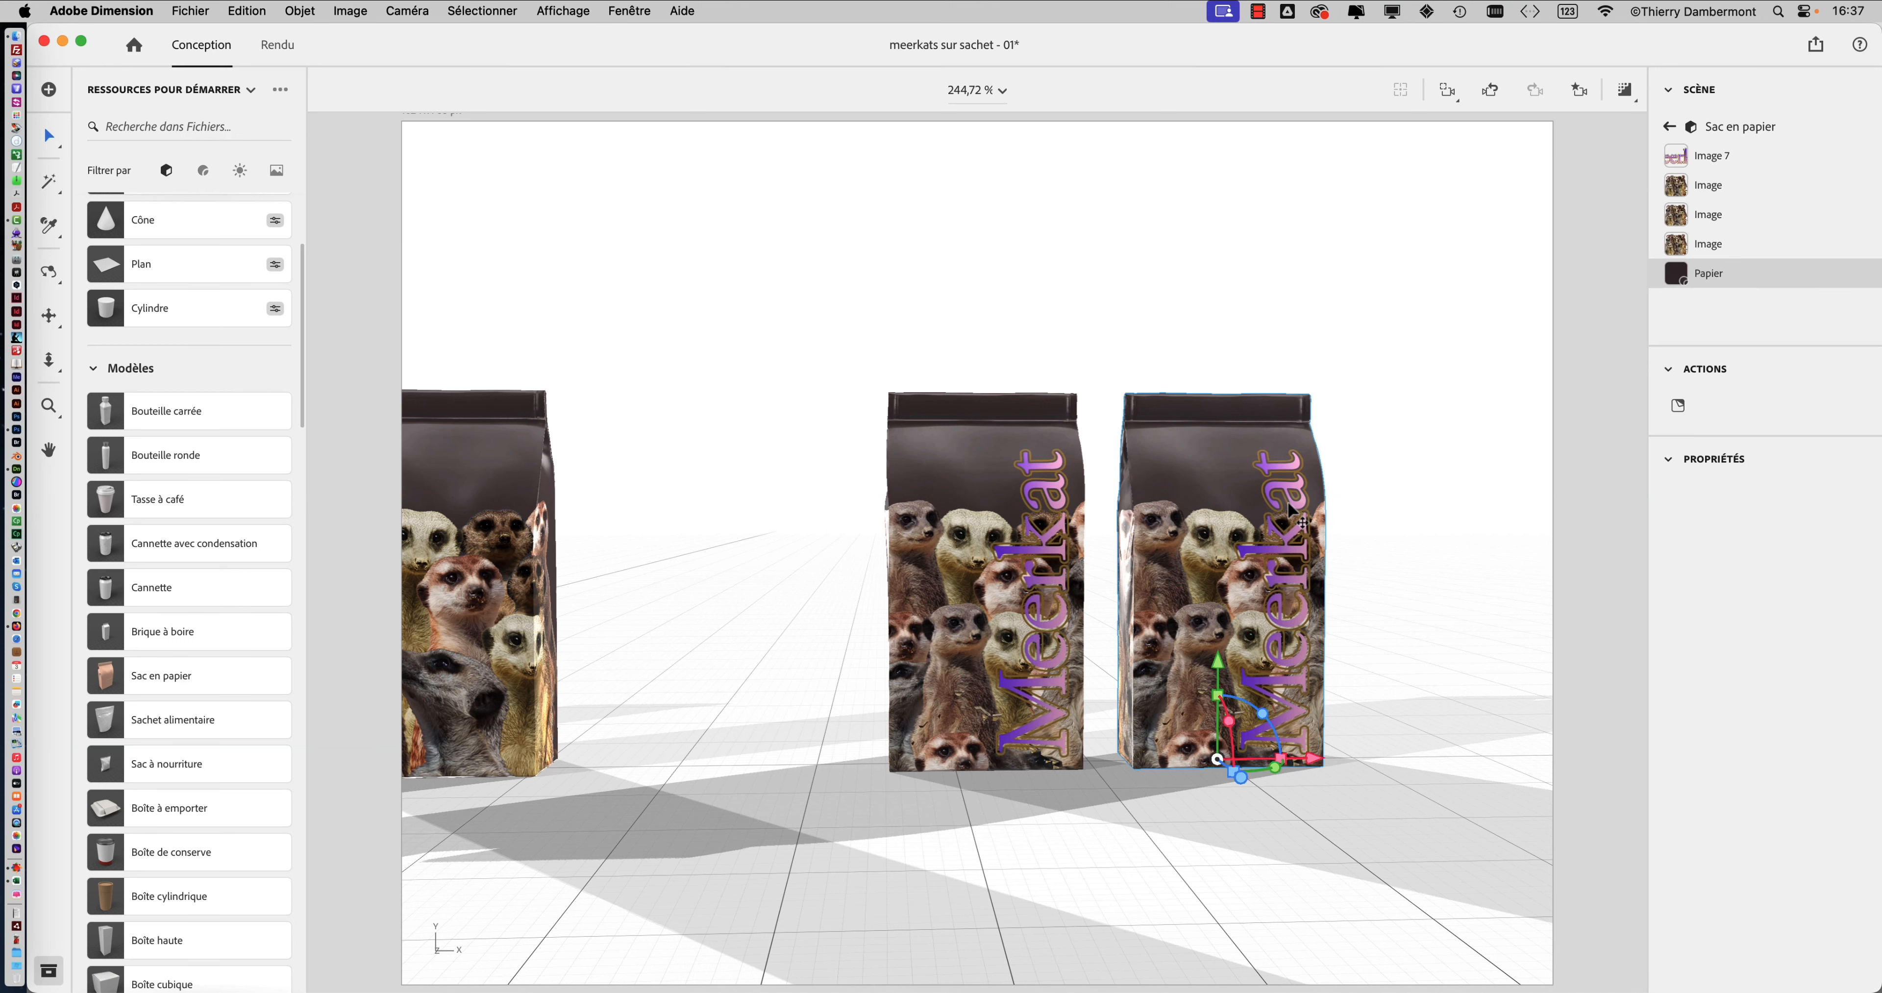
pyautogui.click(1288, 501)
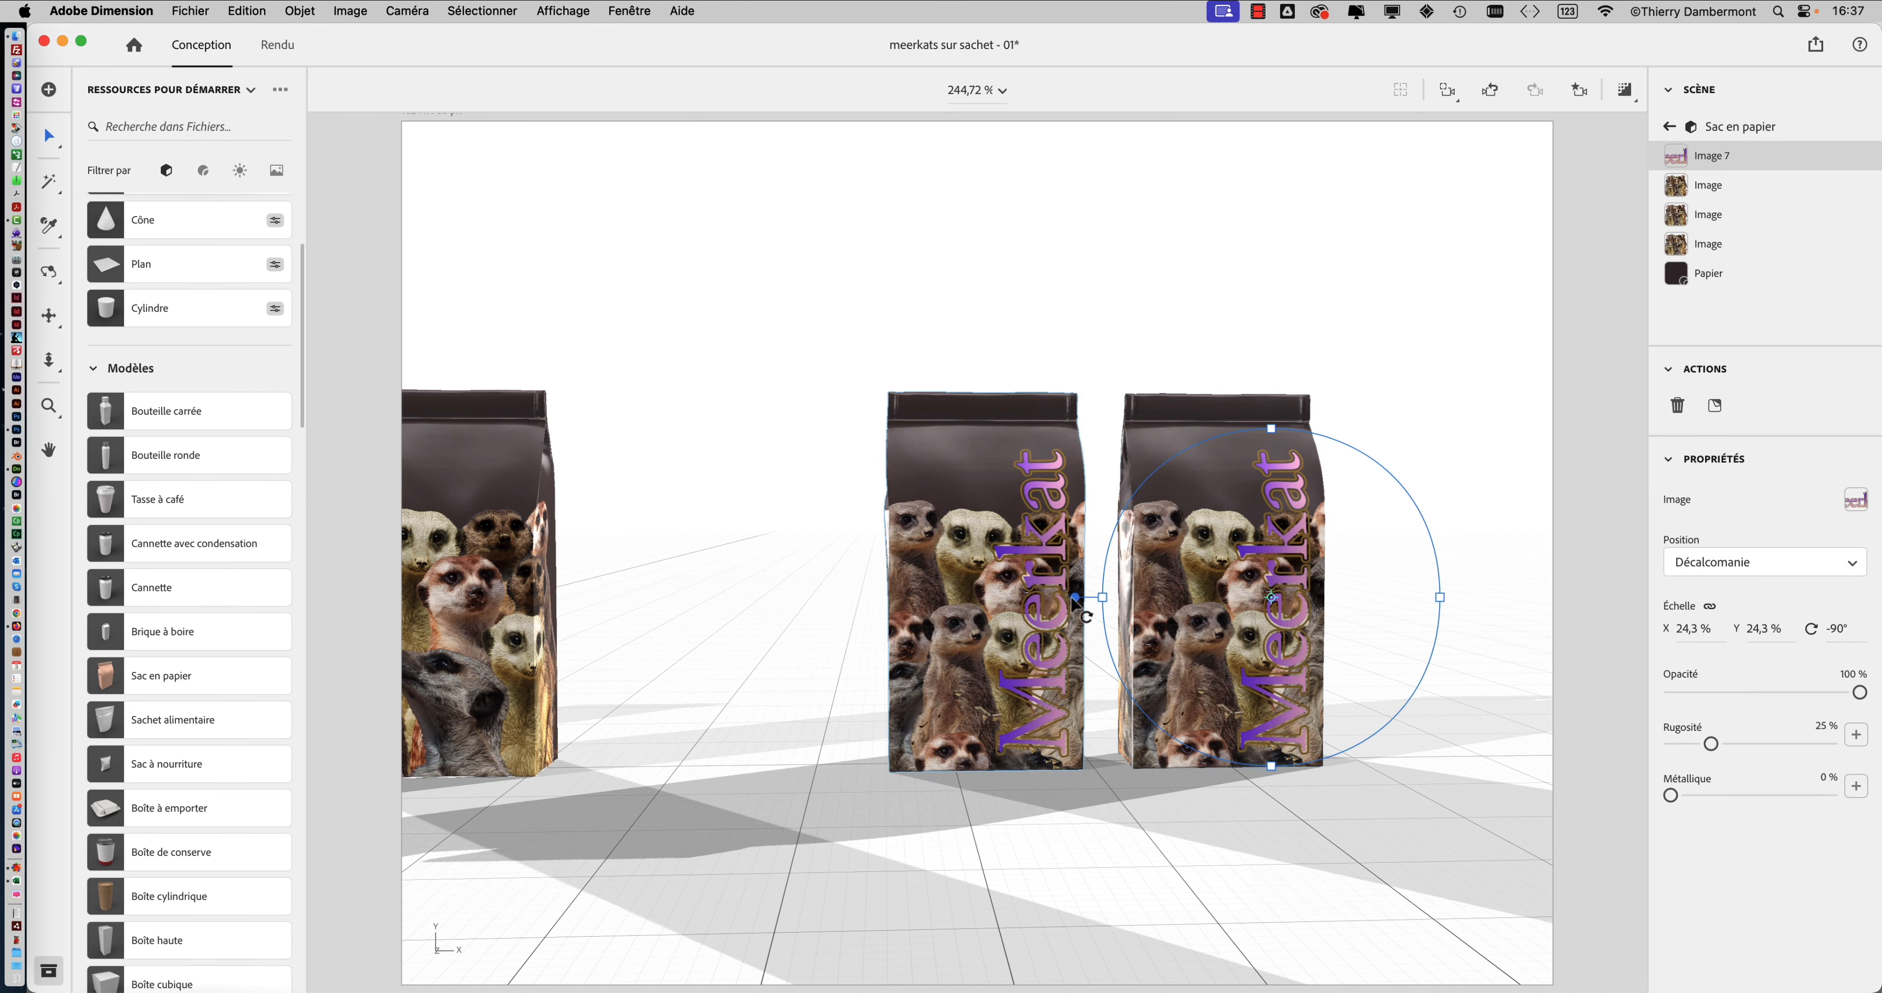
pyautogui.moveTo(1075, 600); pyautogui.dragTo(1257, 400)
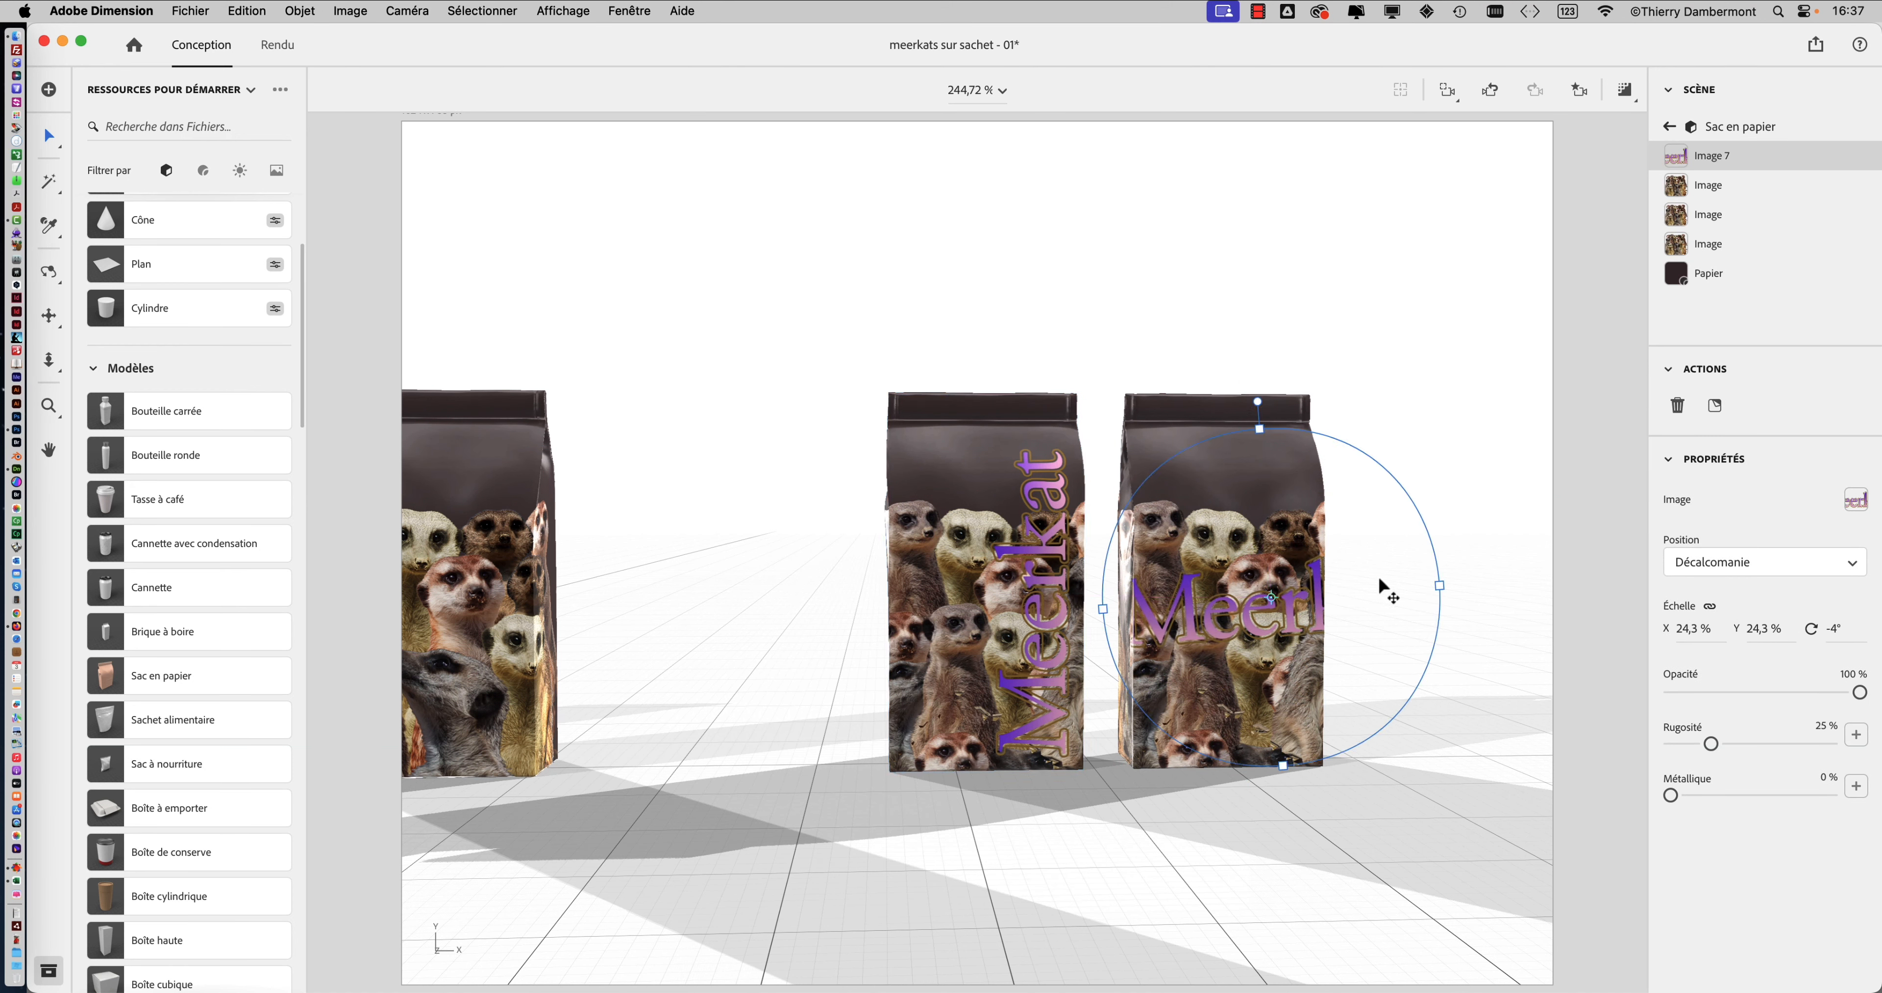
pyautogui.moveTo(1439, 586); pyautogui.dragTo(1336, 596)
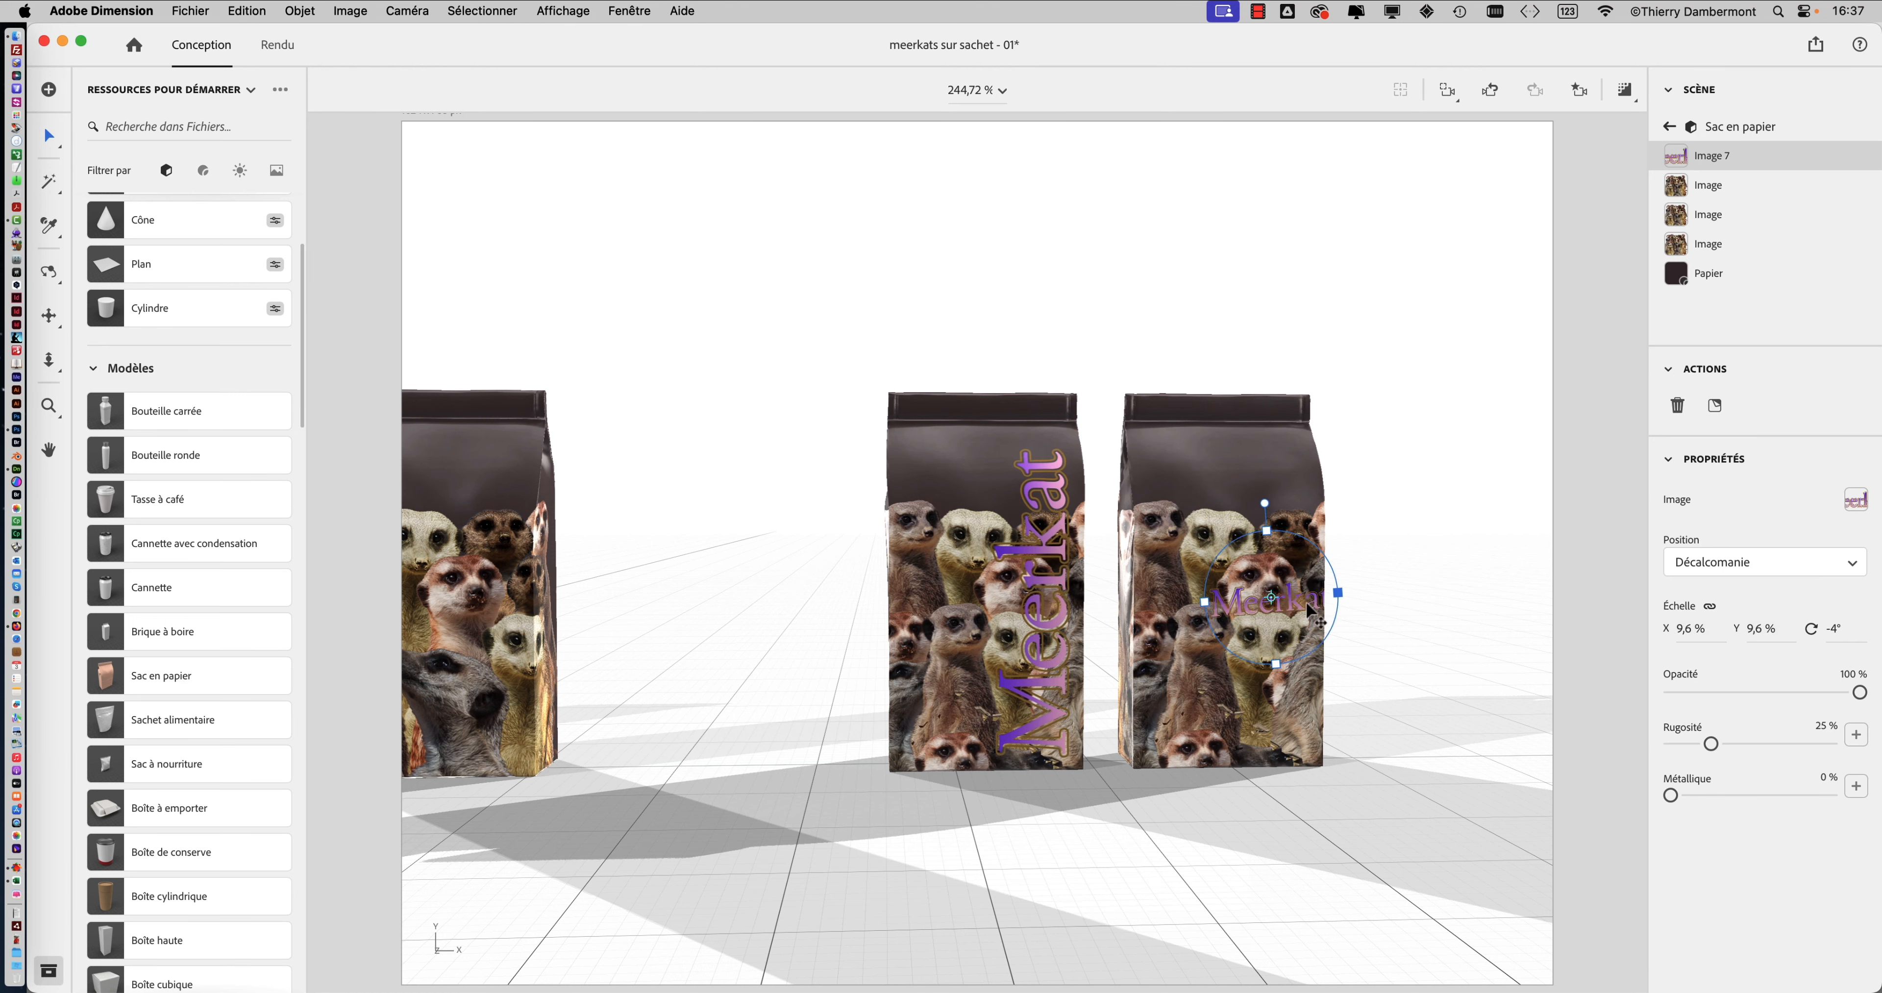
pyautogui.moveTo(1255, 522); pyautogui.dragTo(1245, 350)
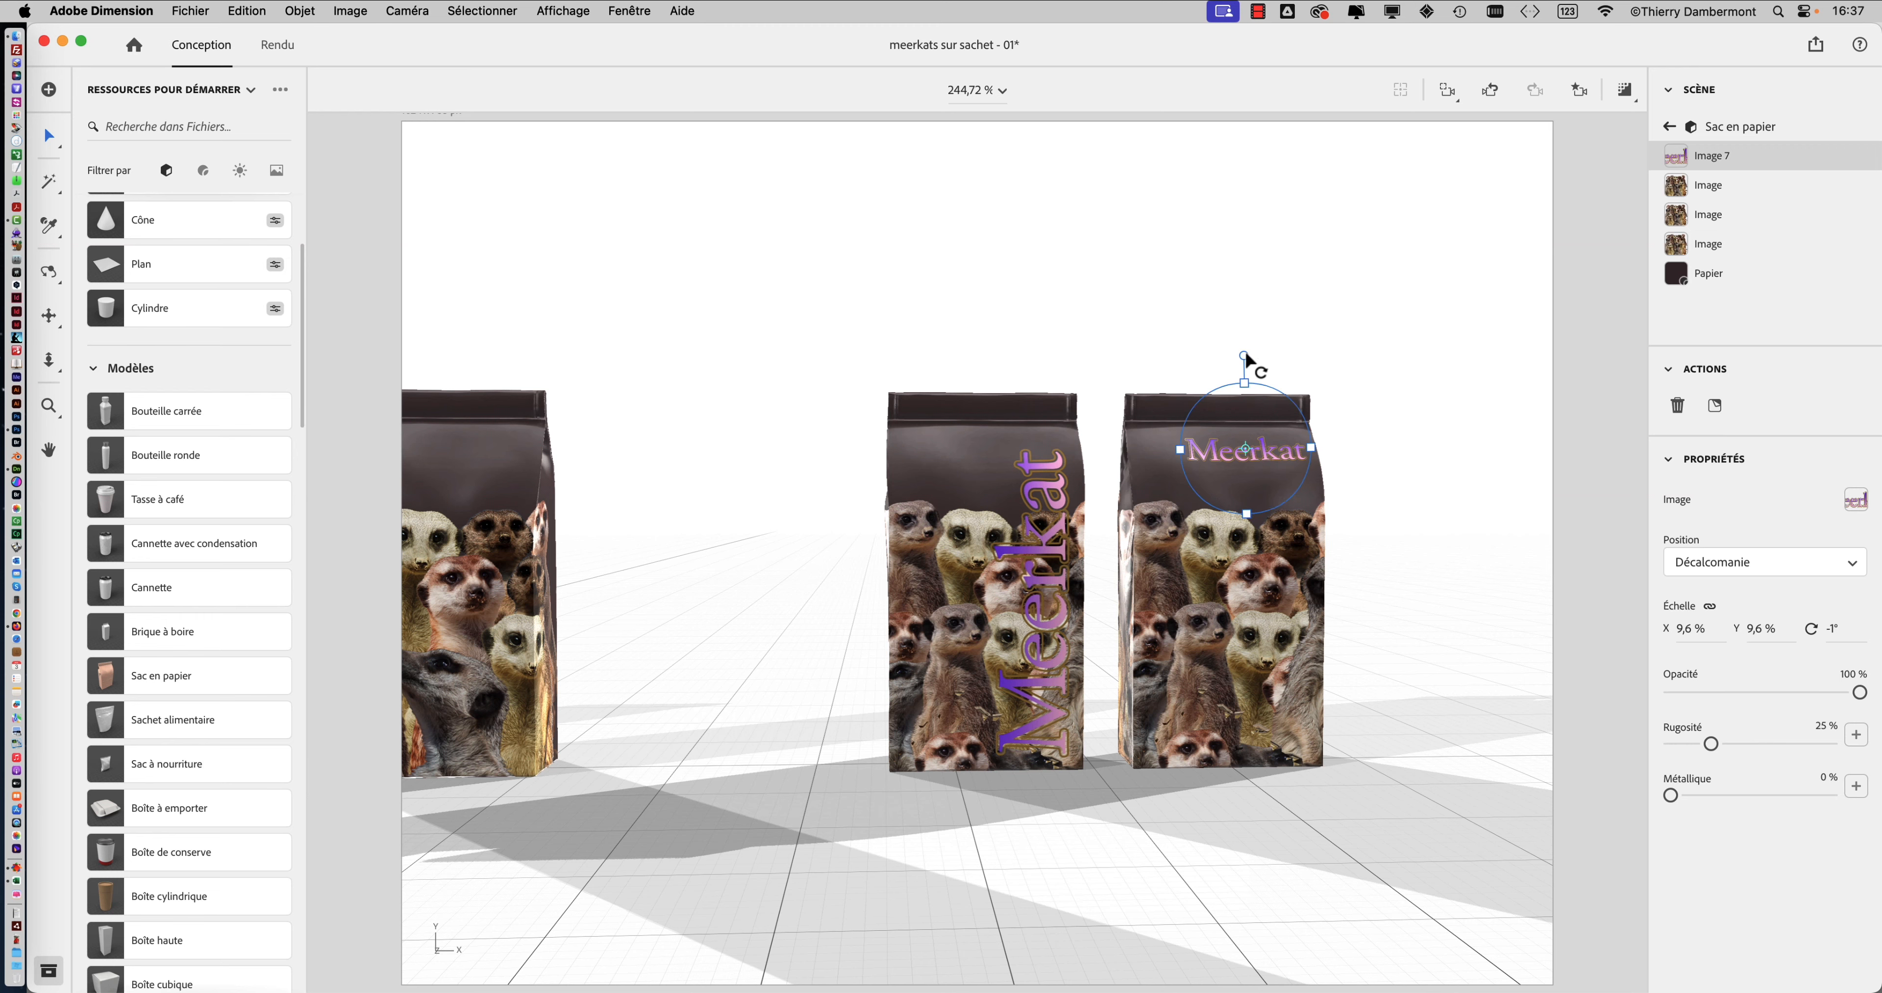
# Step: Reduce the copied bag's logo to about 7,9 % and move it to the upper right corner of the front face
pyautogui.scroll(3, 1250, 458)
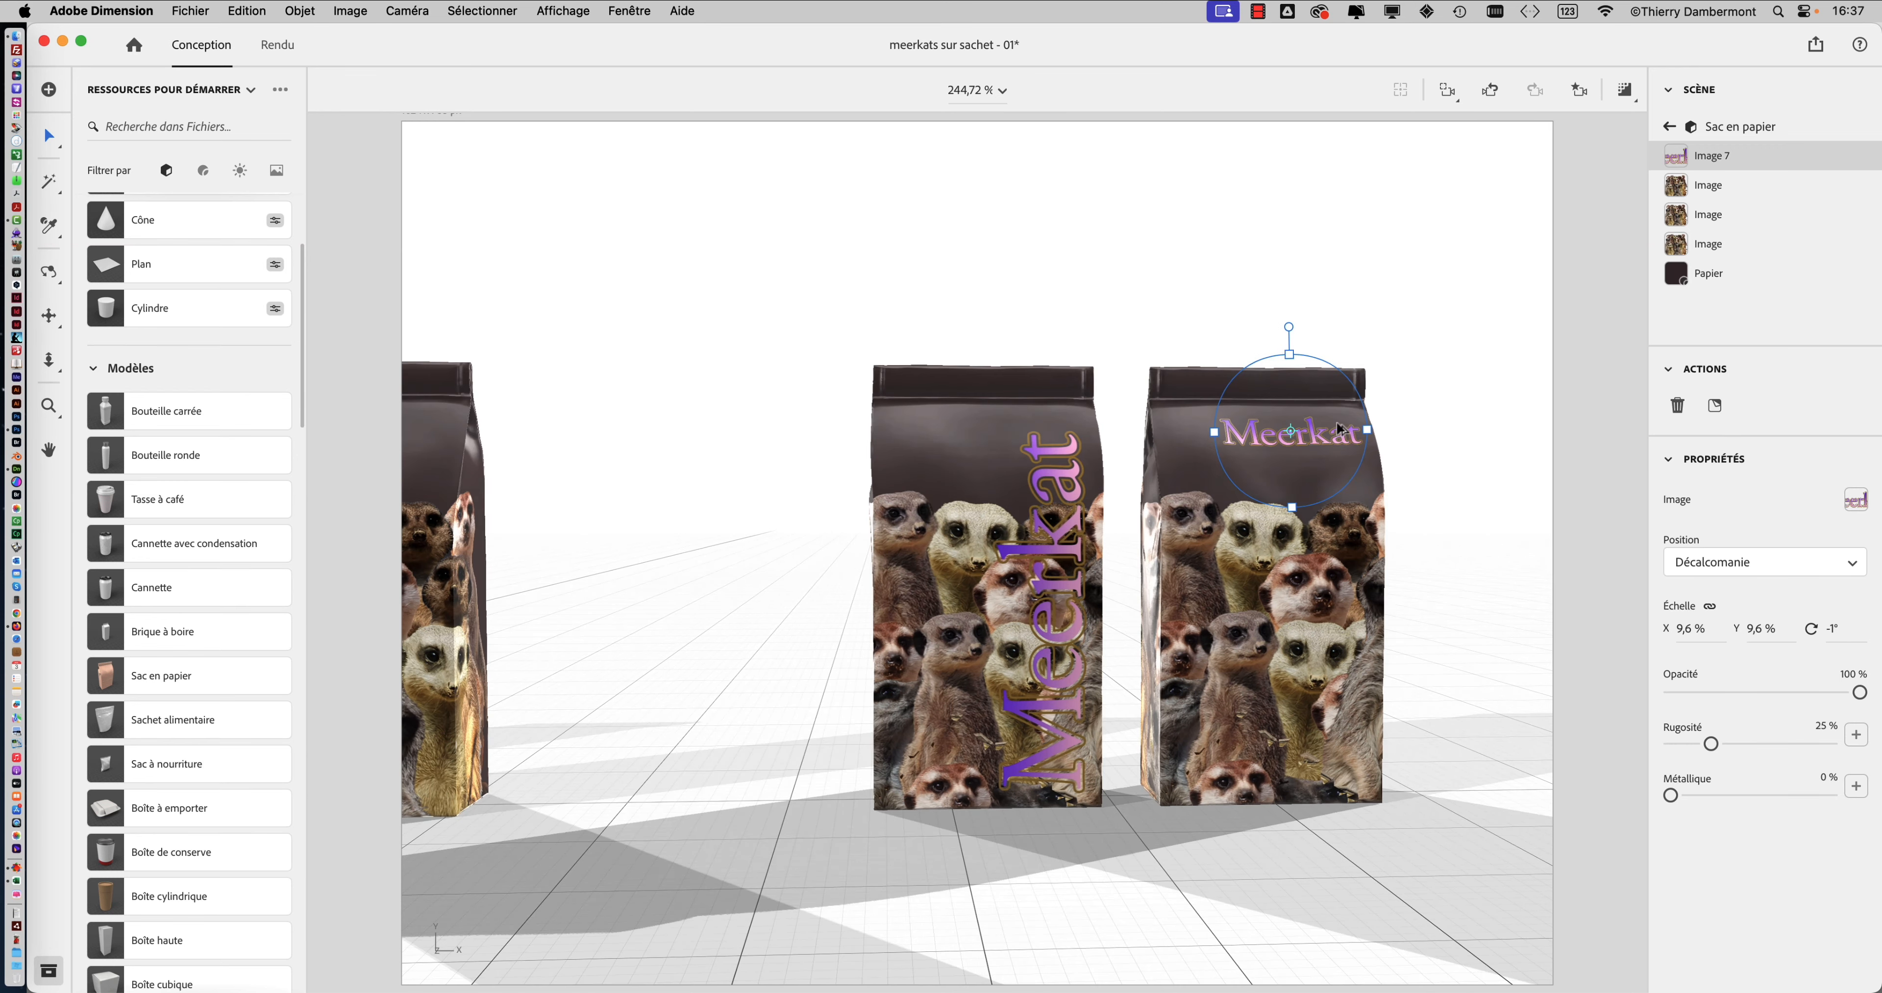
pyautogui.scroll(-1, 1252, 458)
pyautogui.scroll(3, 1336, 420)
pyautogui.scroll(5, 1336, 421)
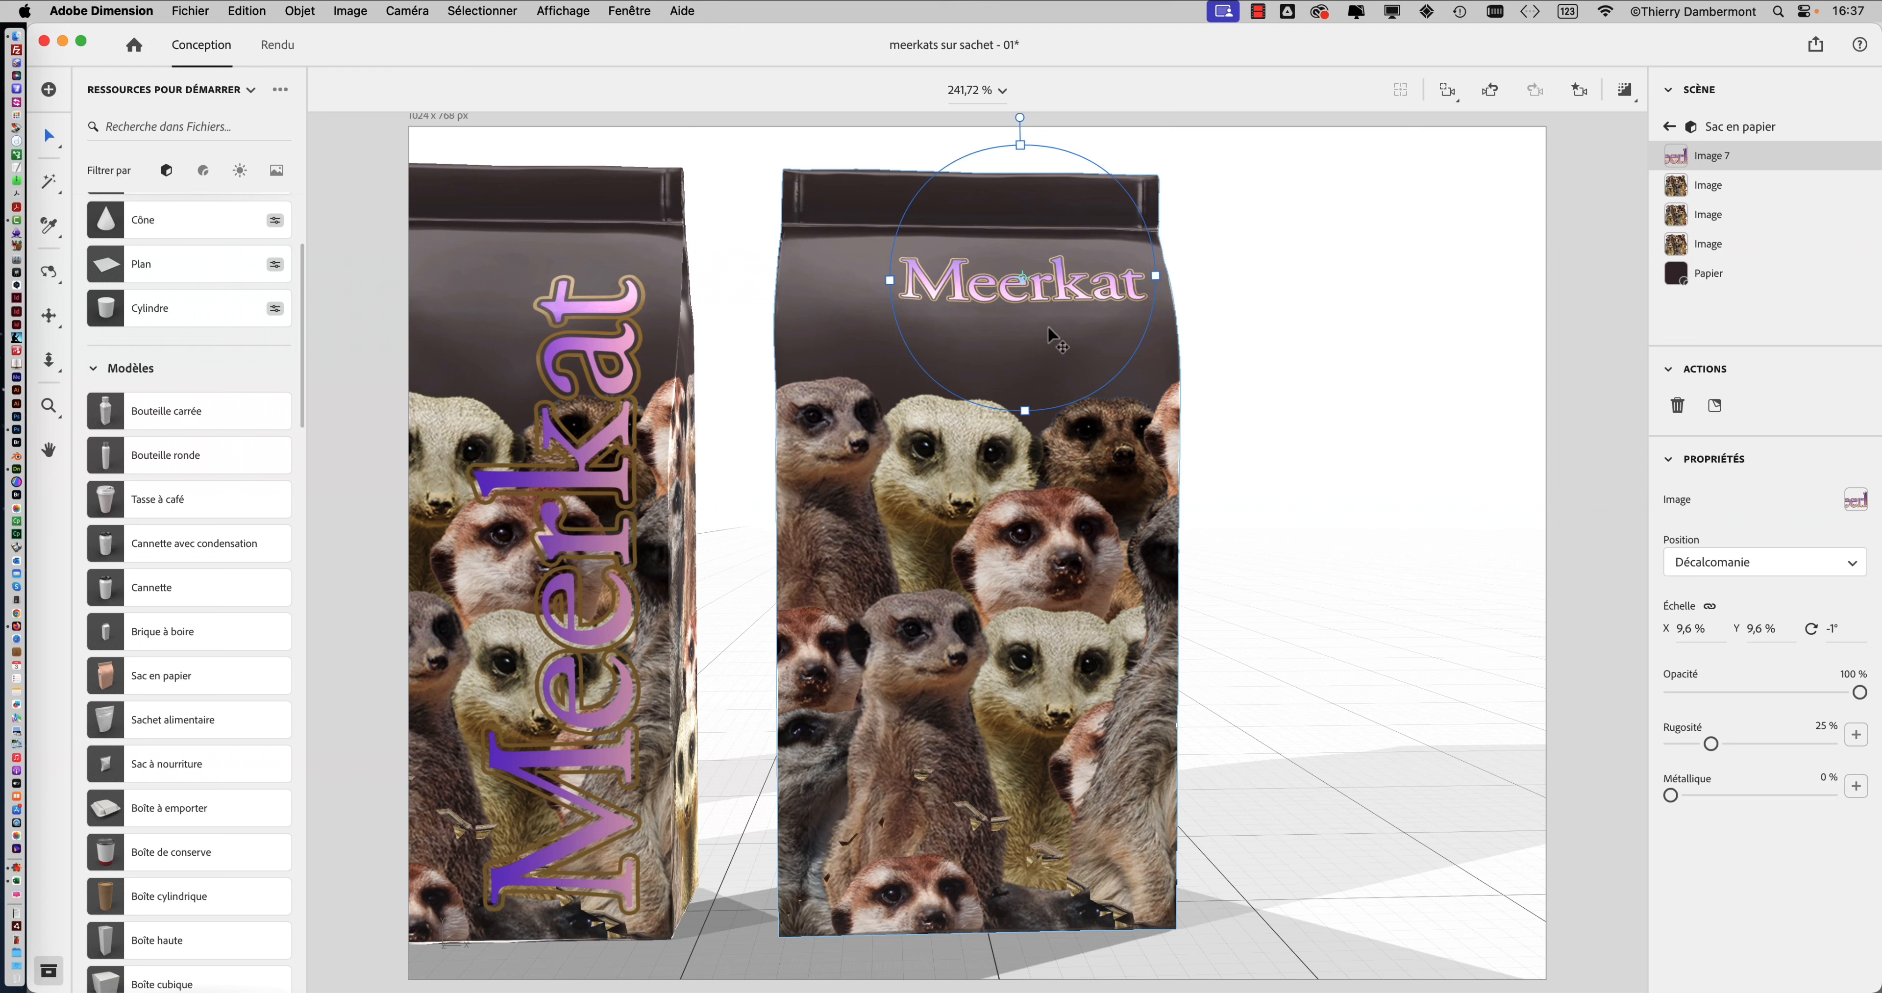
pyautogui.click(1248, 371)
pyautogui.click(1041, 292)
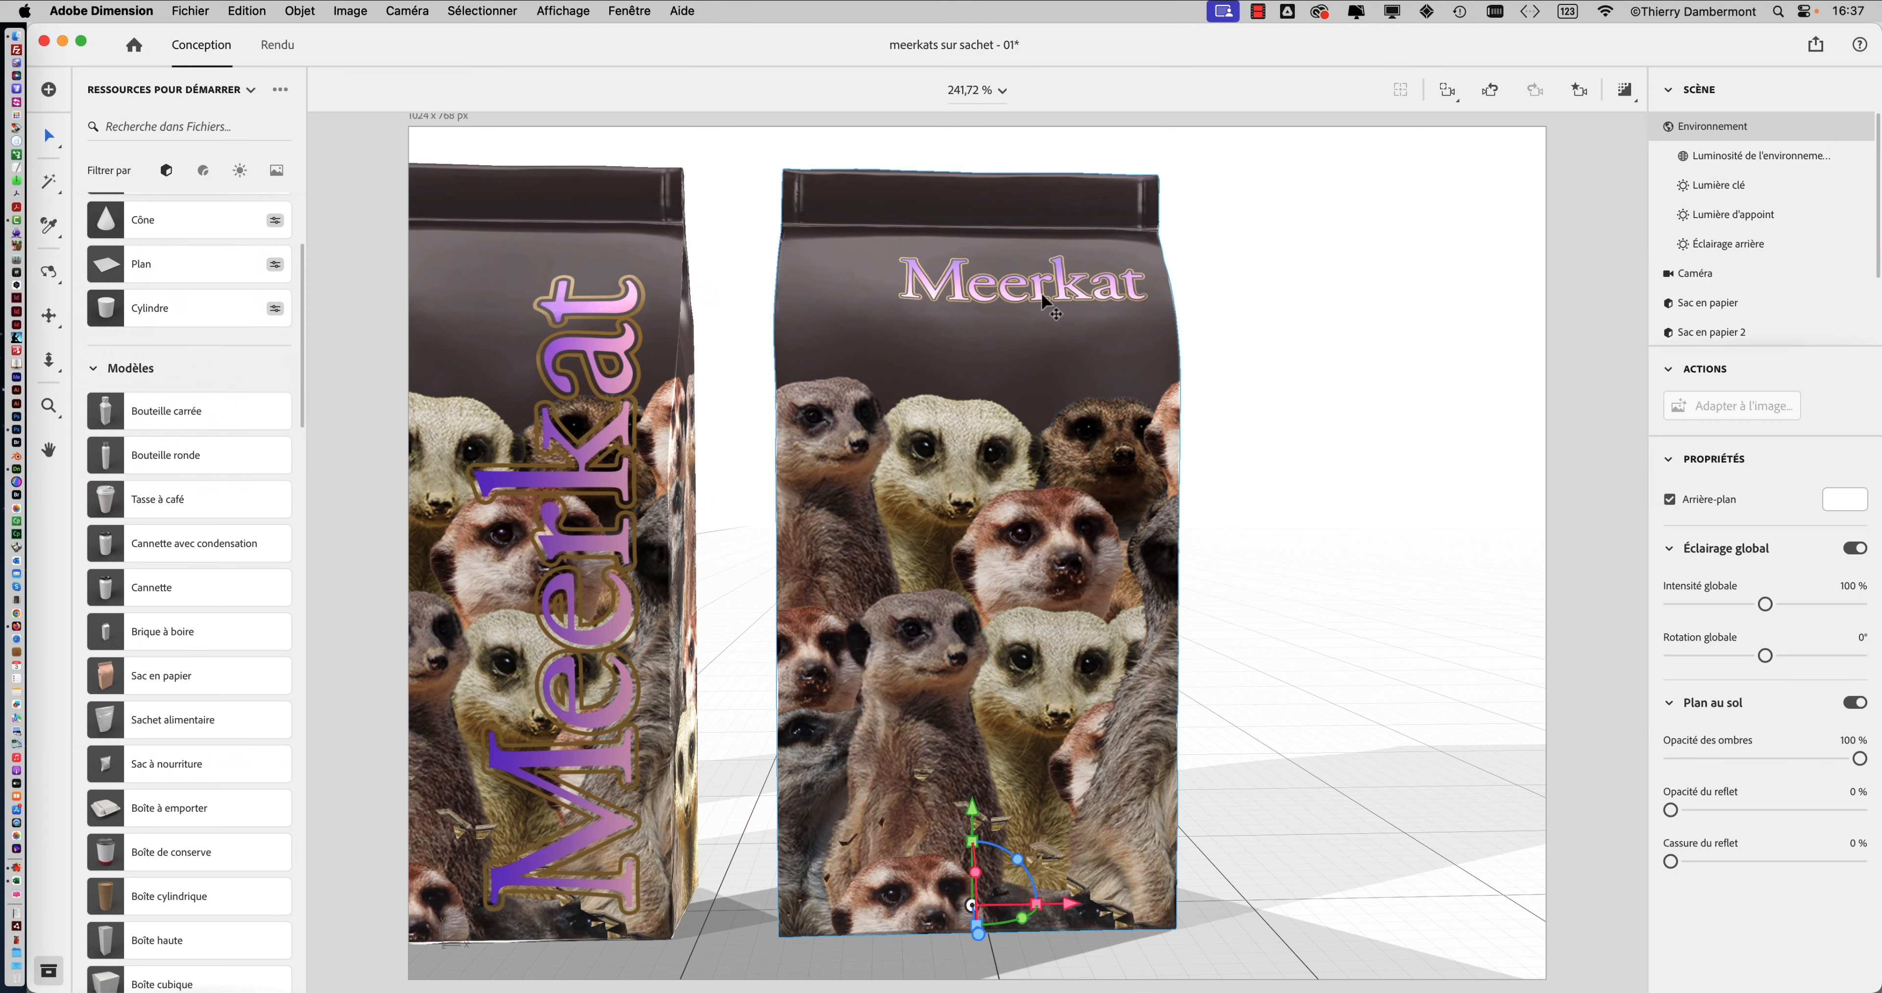
pyautogui.doubleClick(989, 291)
pyautogui.click(990, 295)
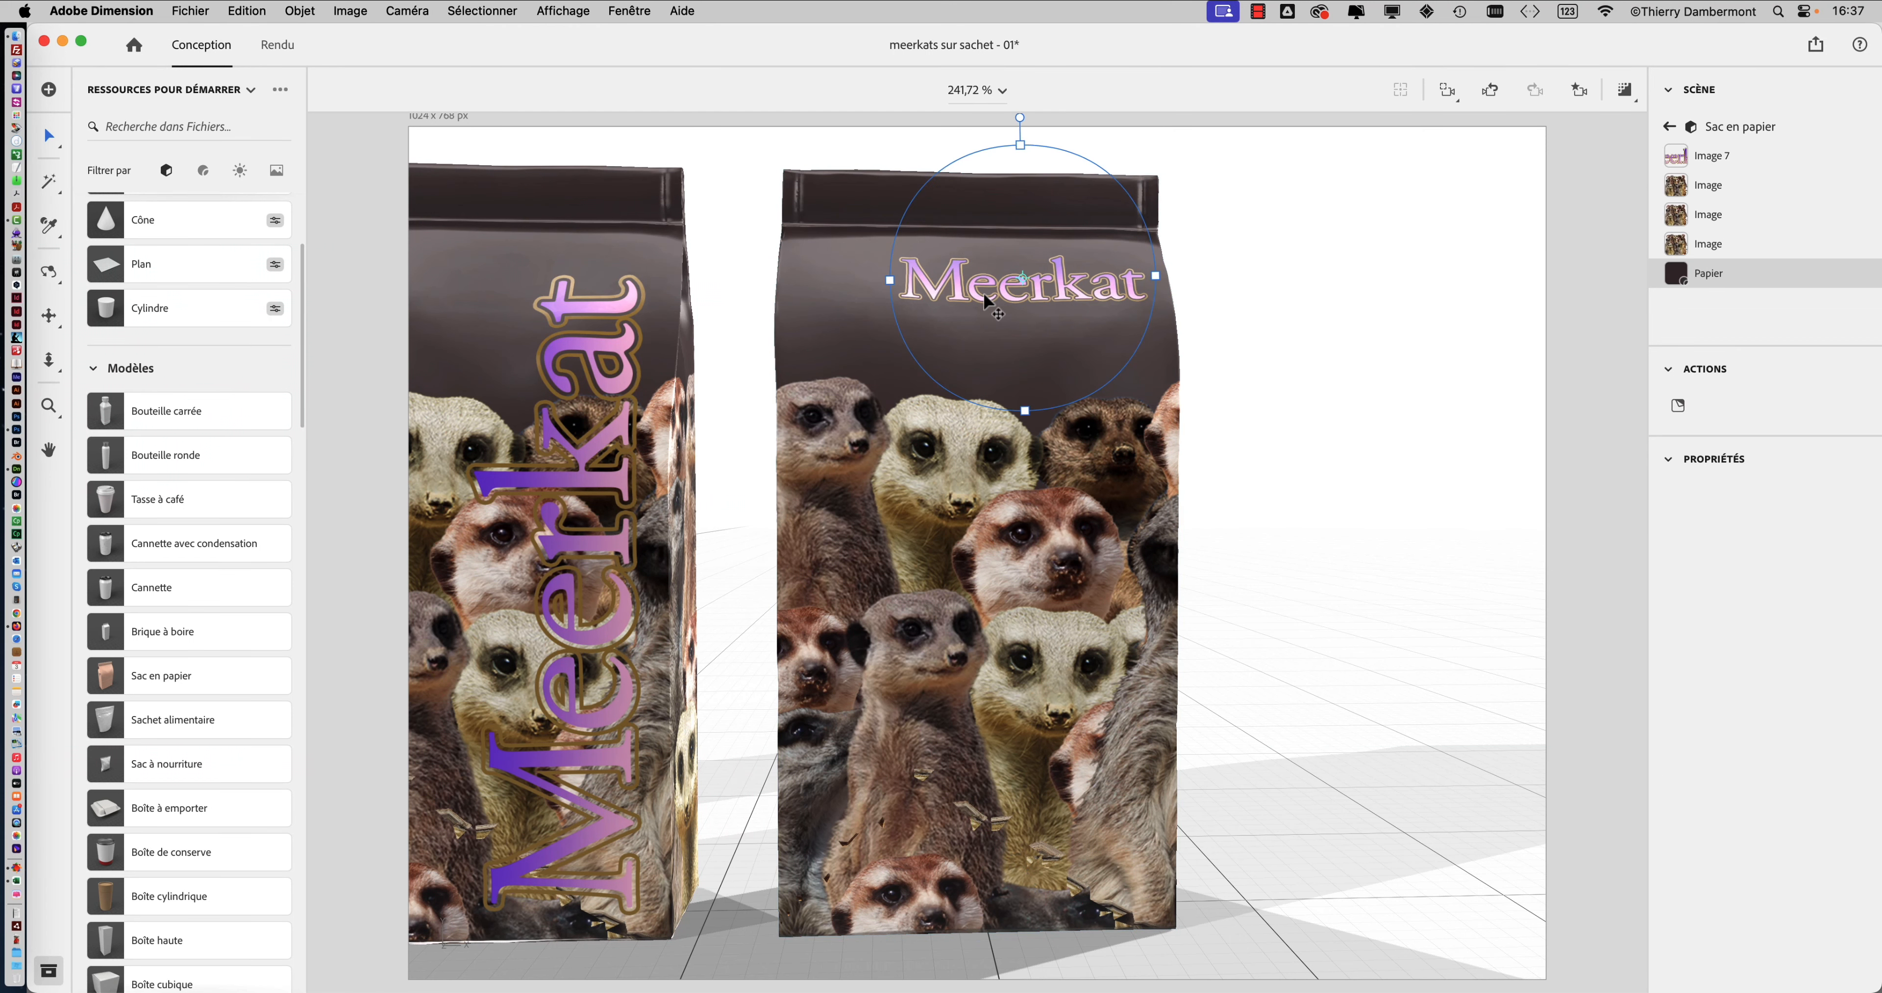
pyautogui.moveTo(891, 280); pyautogui.dragTo(915, 282)
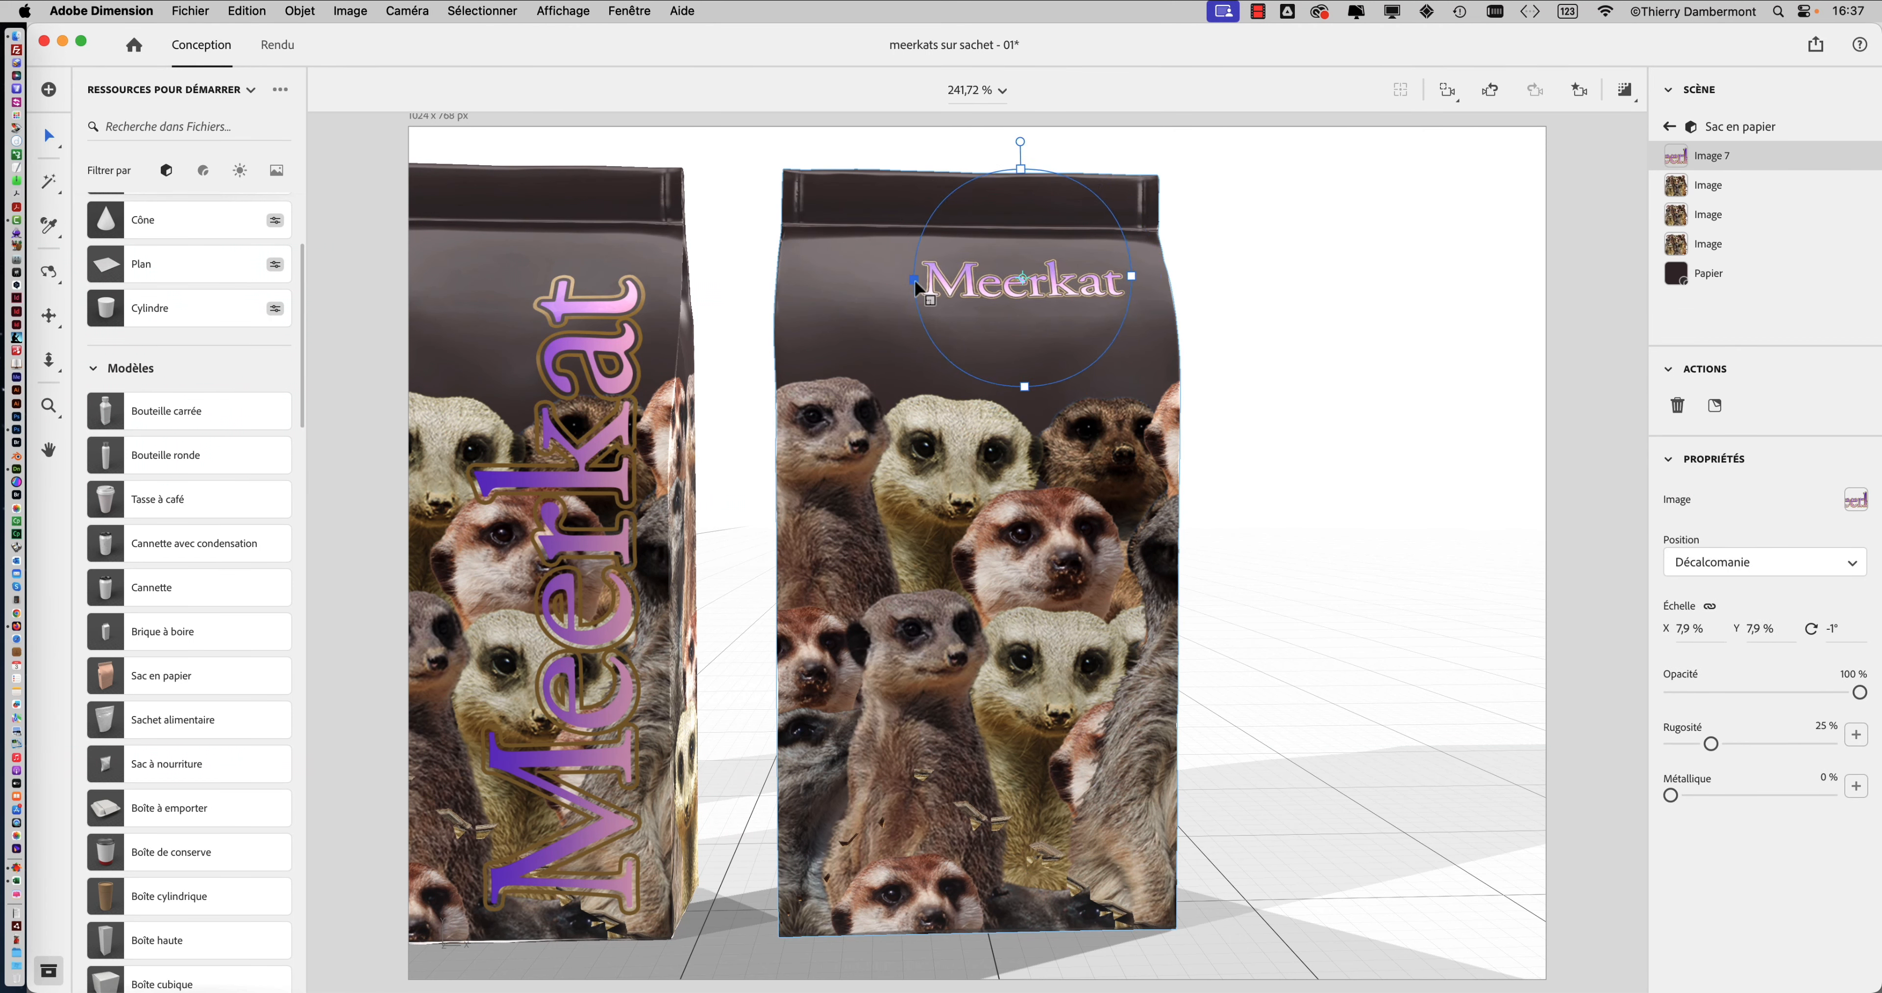
pyautogui.moveTo(1031, 288); pyautogui.dragTo(1060, 277)
pyautogui.click(1234, 313)
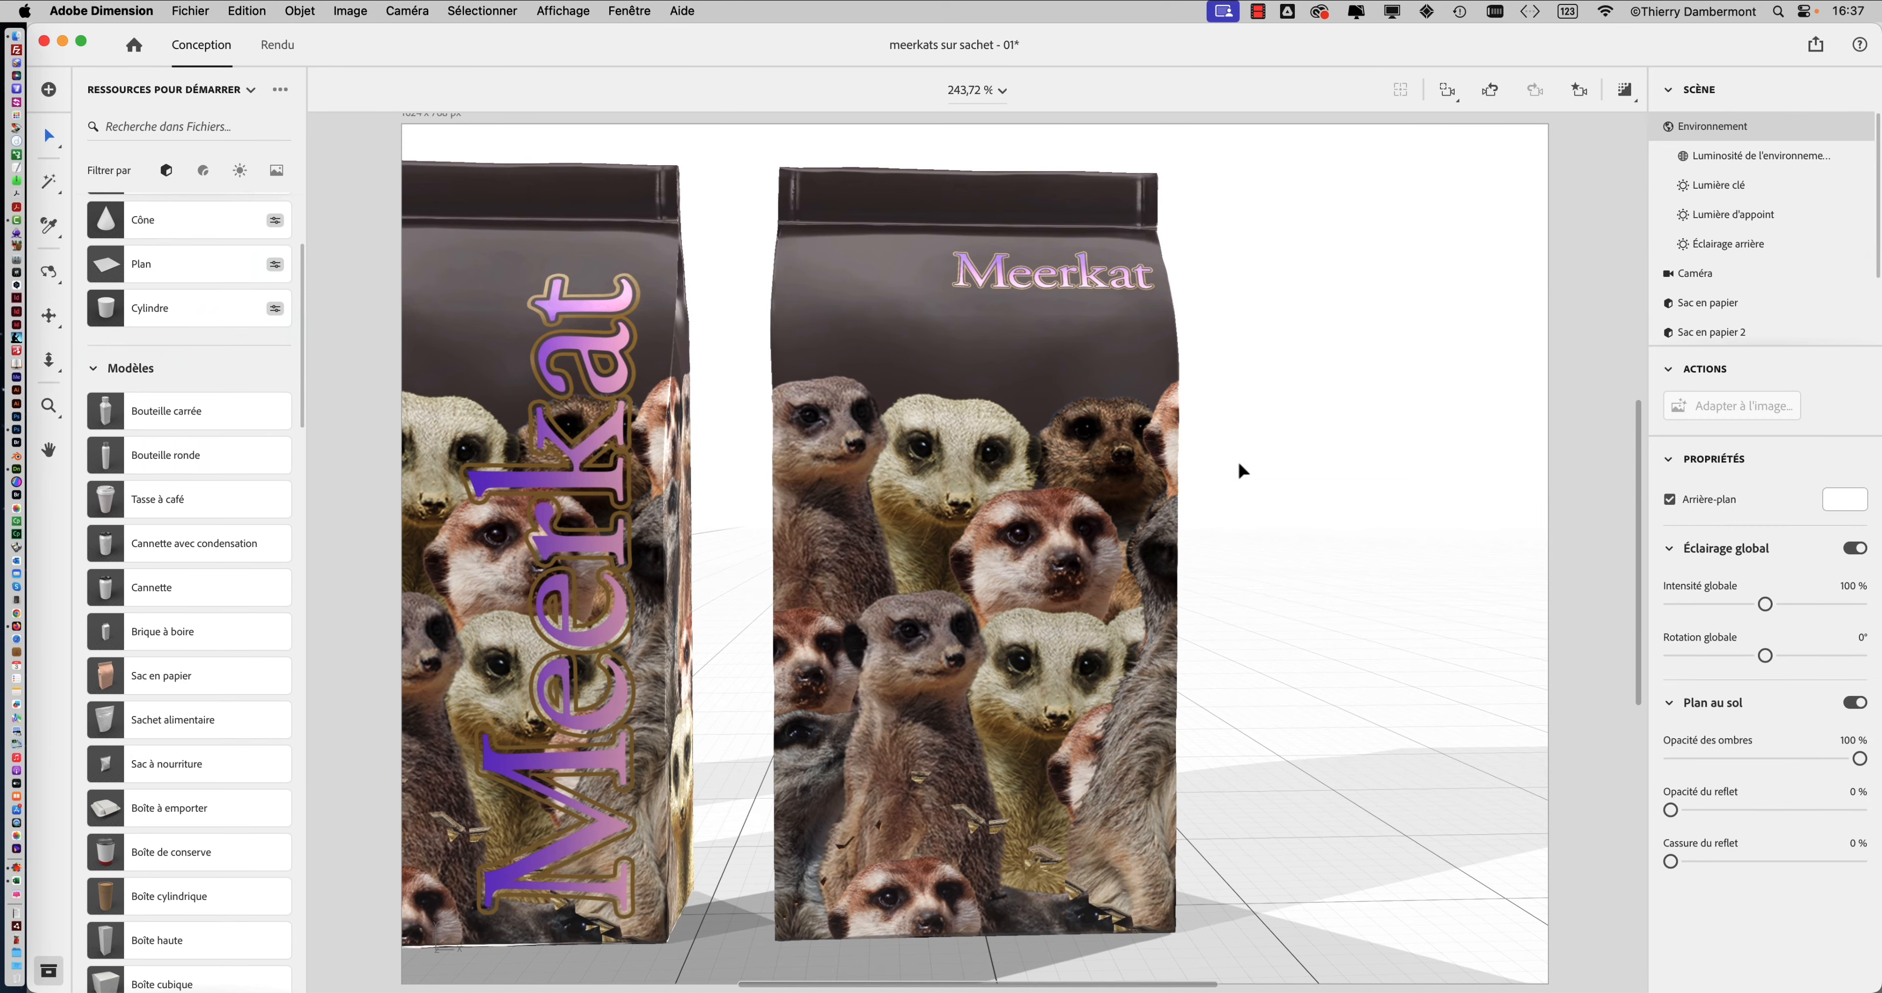
# Step: Duplicate the small-logo bag and place the copy to its right at about X 116 cm
pyautogui.scroll(-3, 1239, 461)
pyautogui.scroll(-2, 1238, 467)
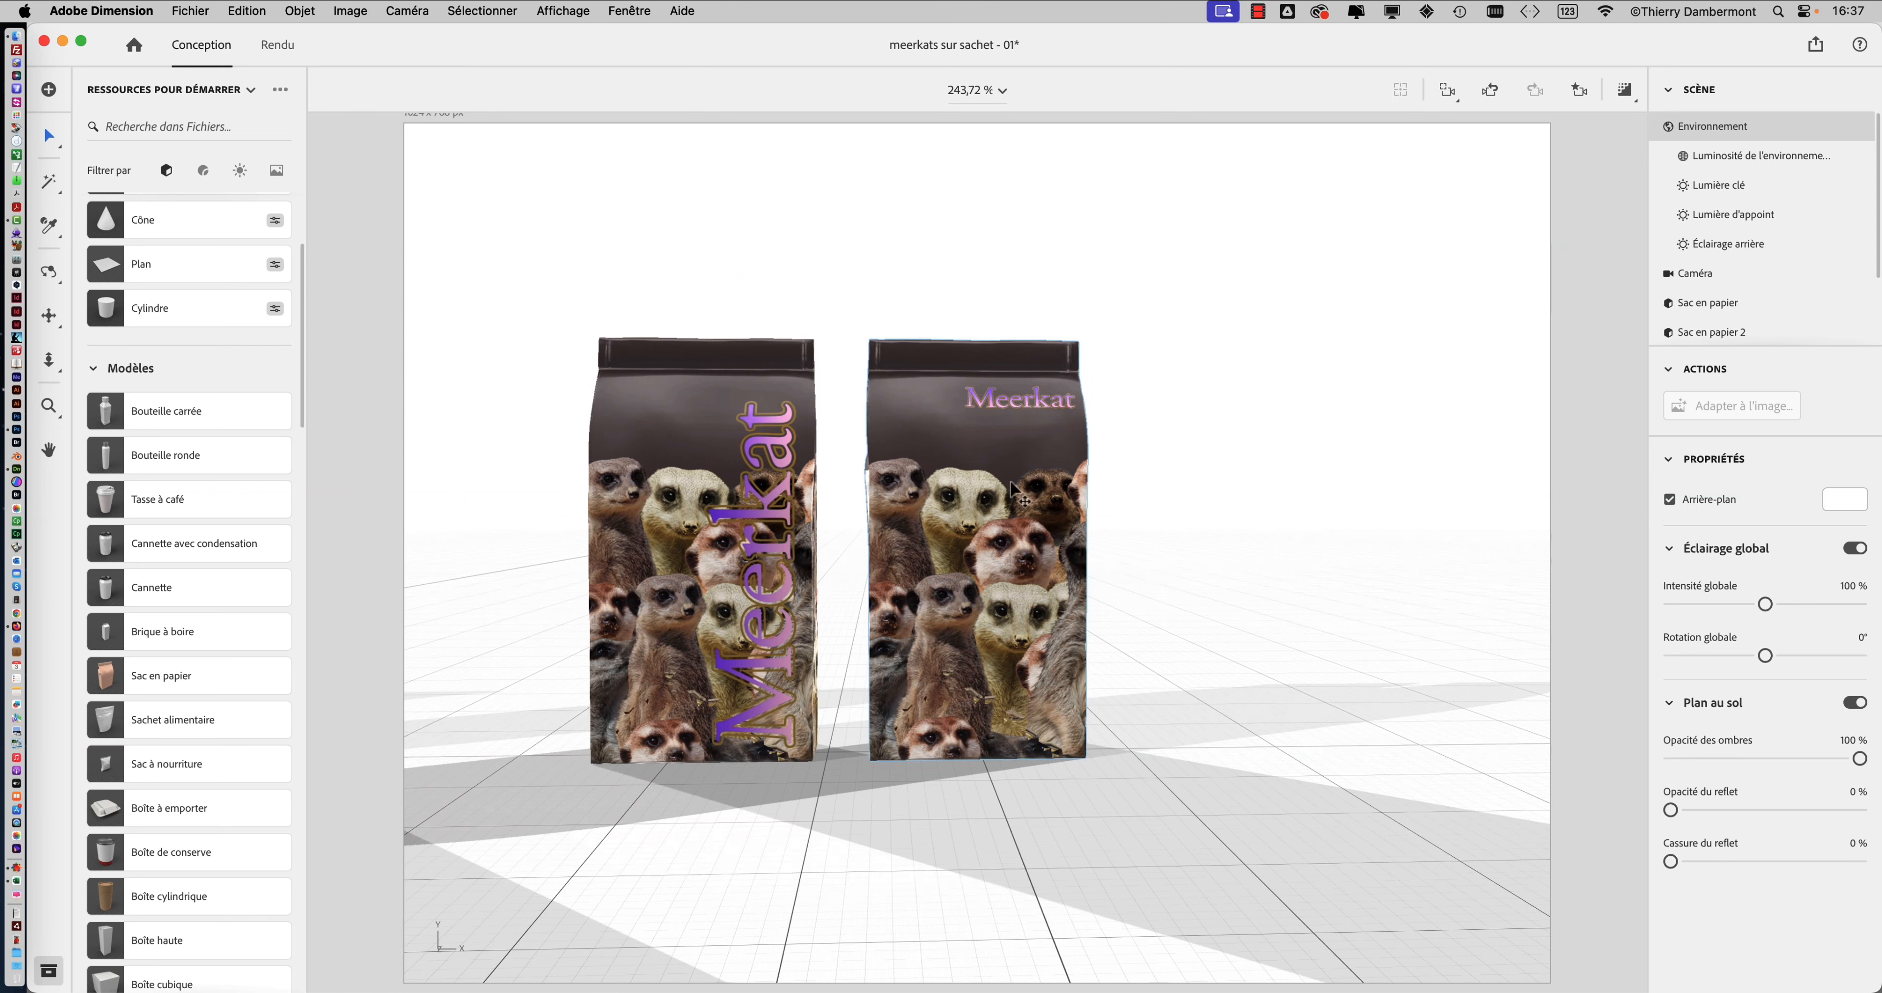
pyautogui.moveTo(978, 487); pyautogui.dragTo(1227, 469)
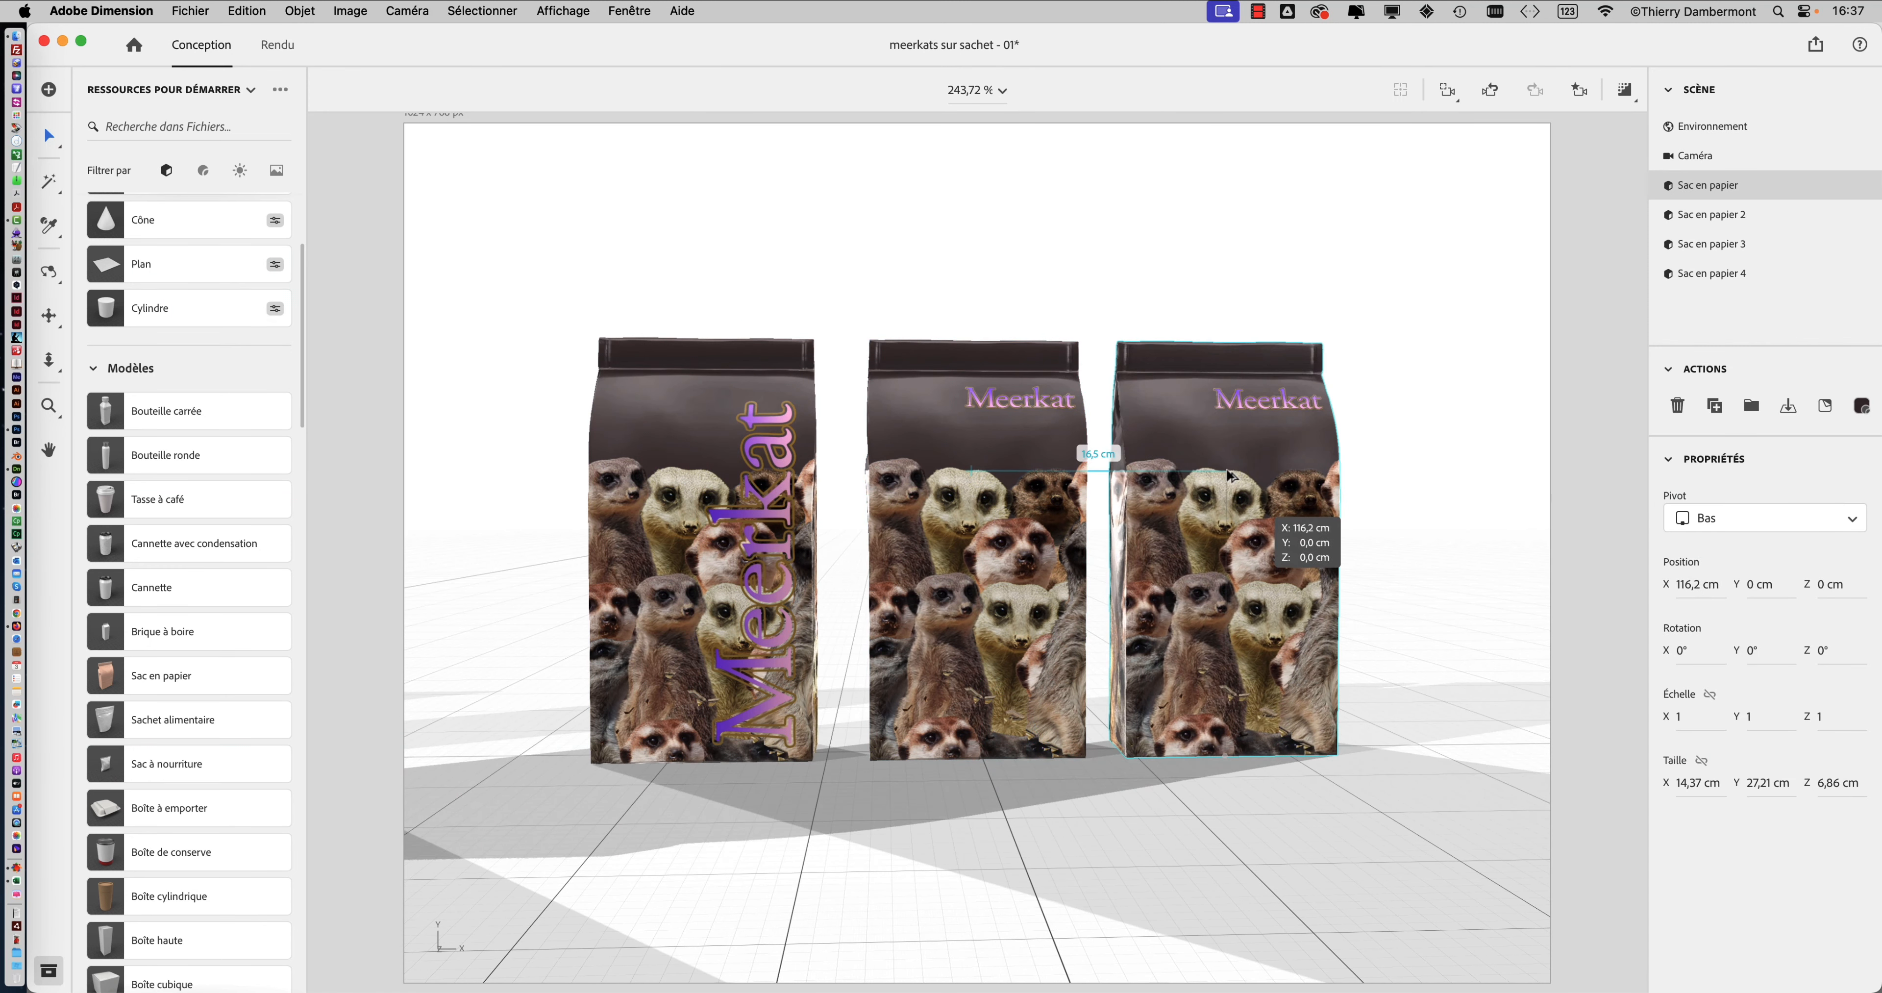
# Step: Enlarge the third bag's logo to about 13,5 %, centre it across the plain upper area and rotate it to 1°
pyautogui.click(1294, 401)
pyautogui.moveTo(1208, 400); pyautogui.dragTo(1172, 423)
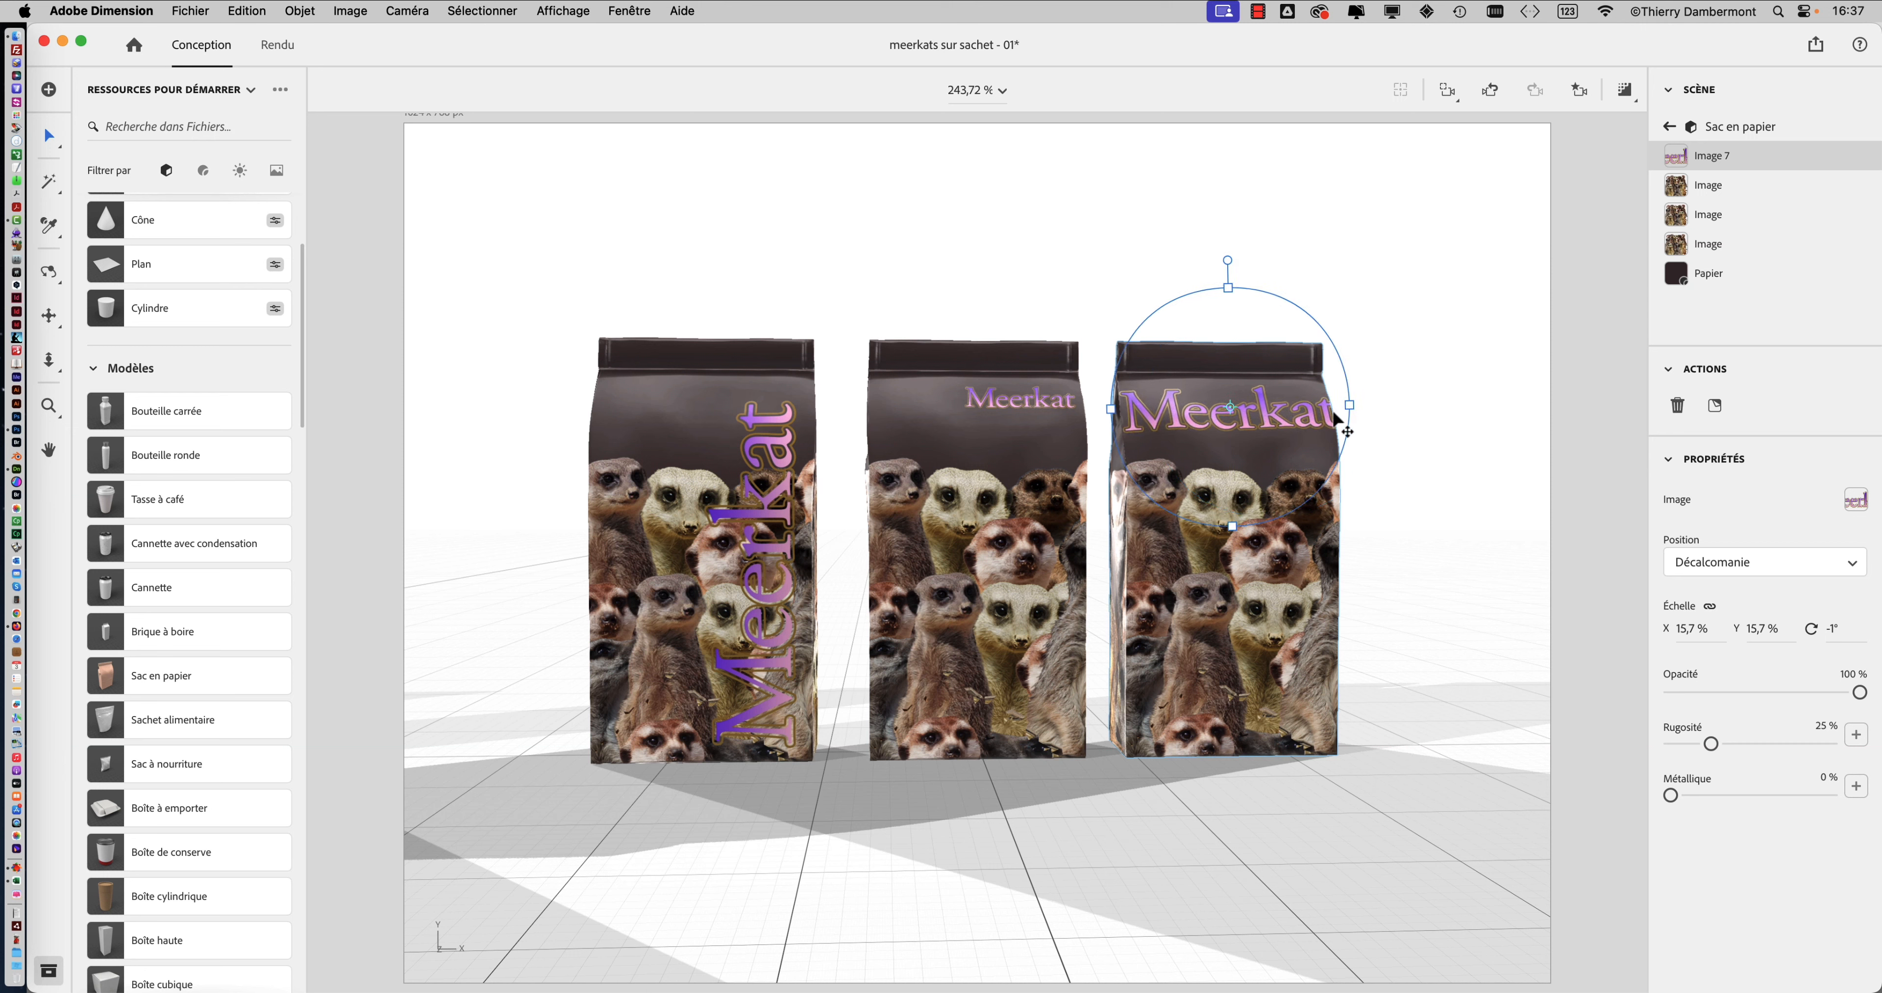
pyautogui.moveTo(1348, 407); pyautogui.dragTo(1252, 418)
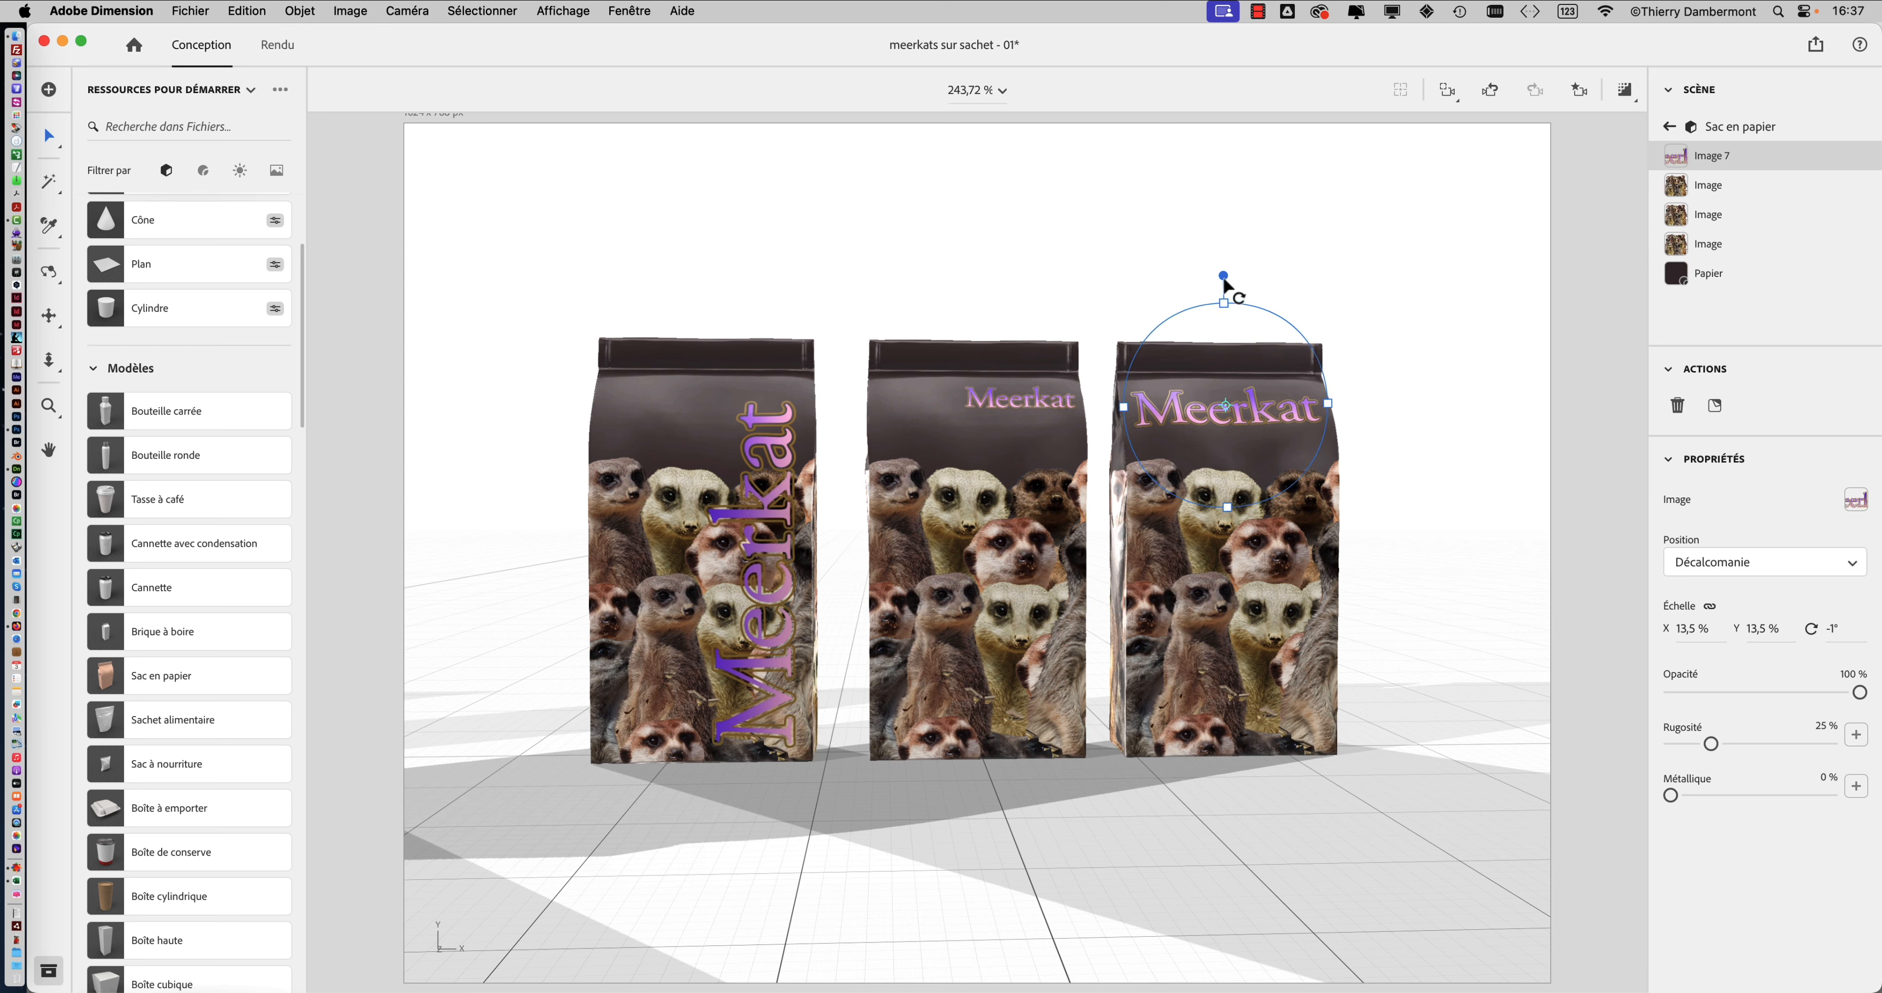
pyautogui.moveTo(1224, 280); pyautogui.dragTo(1228, 281)
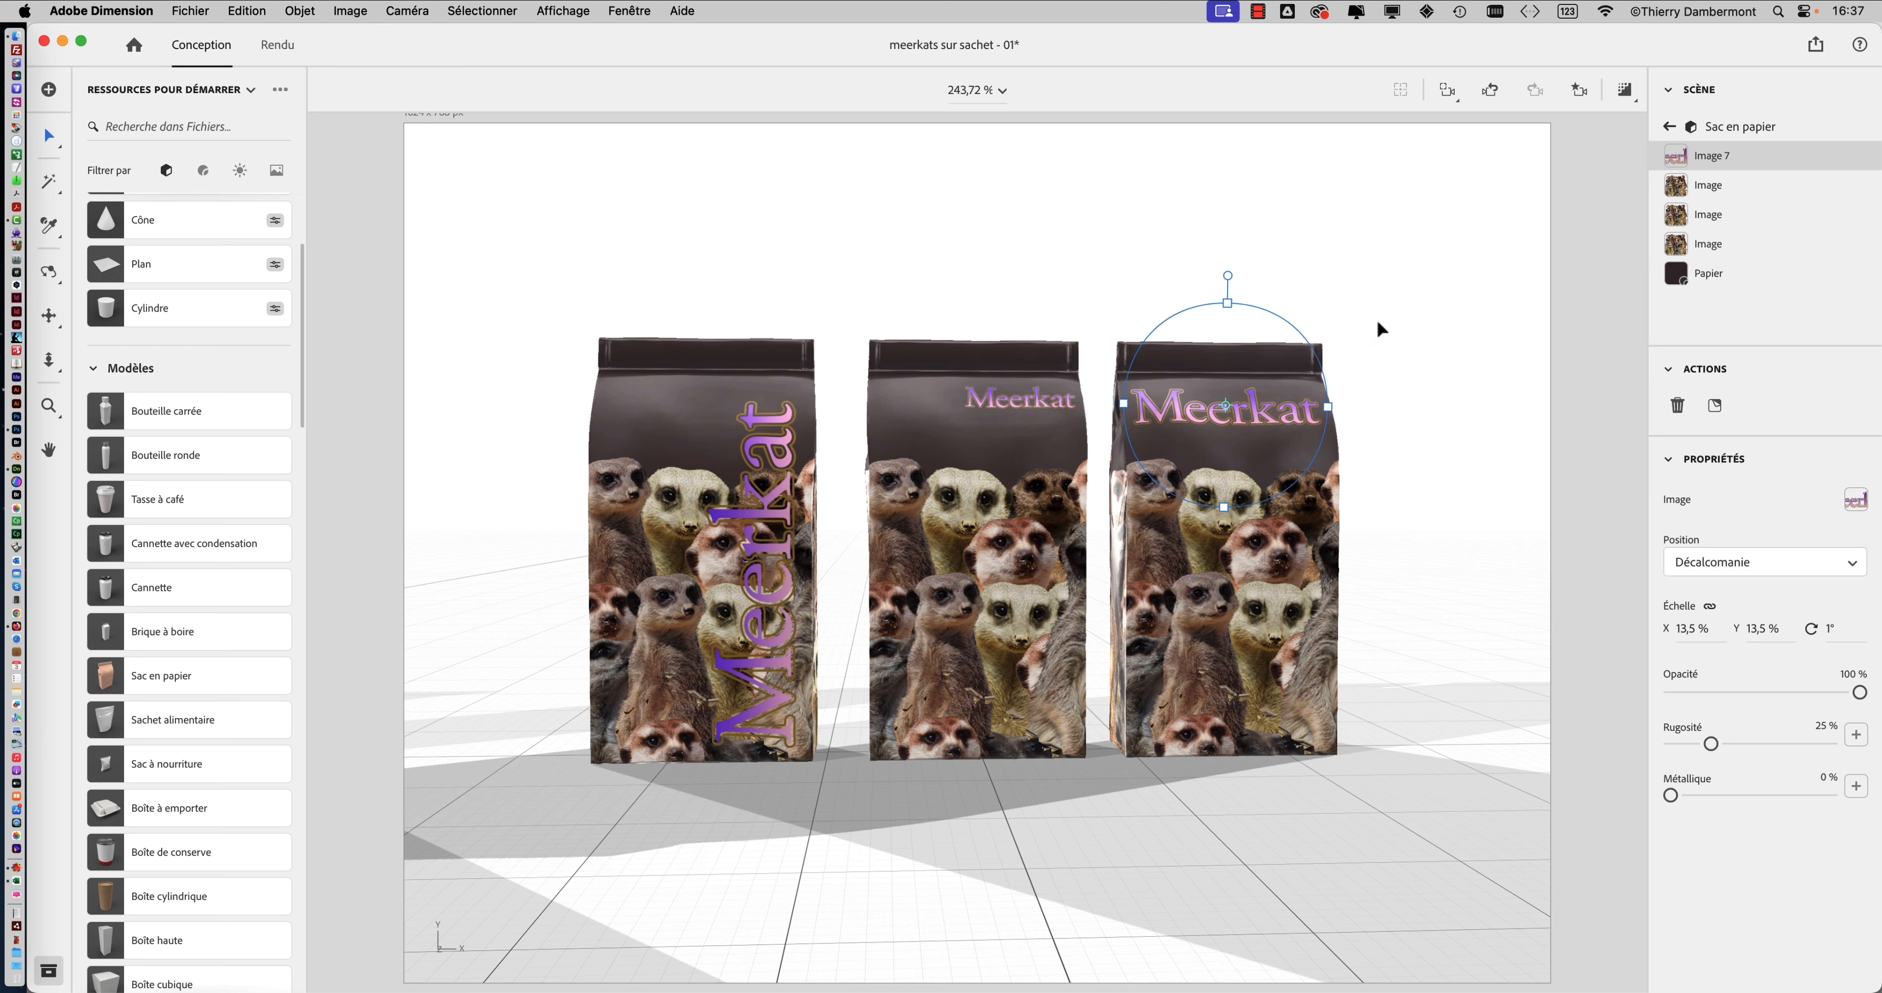
pyautogui.click(1381, 335)
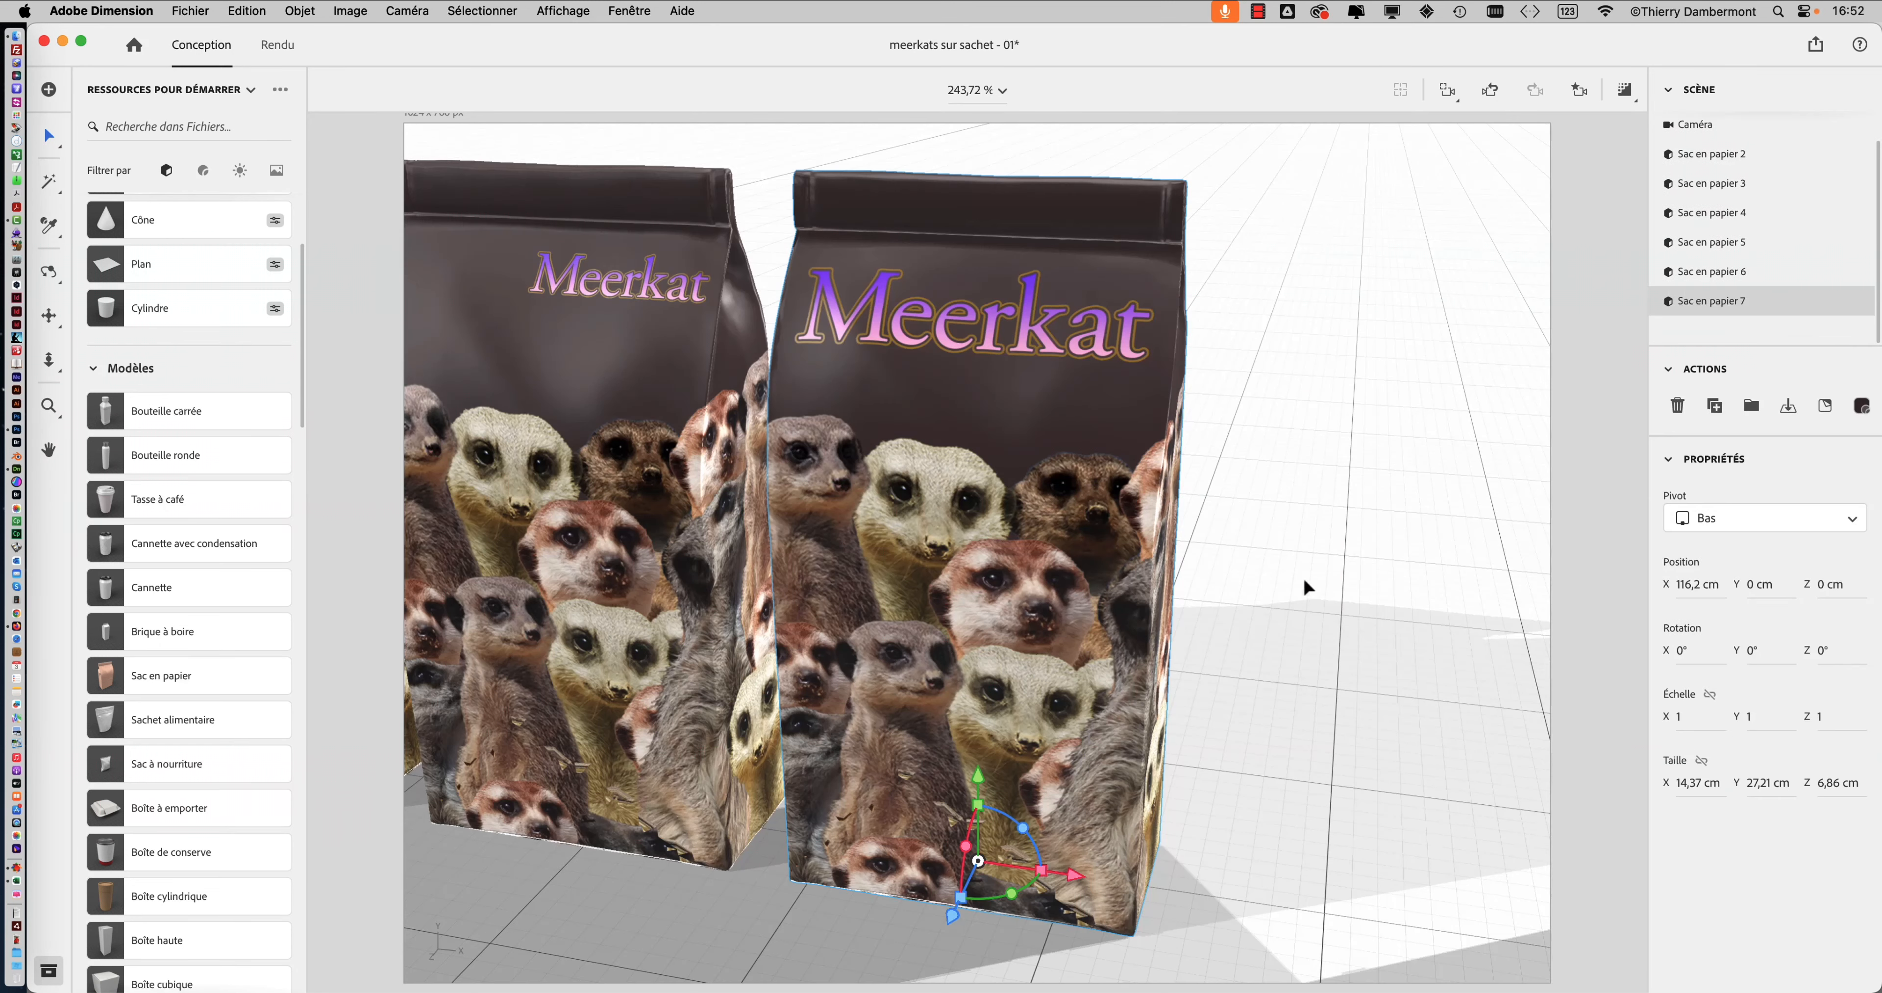
# Step: Duplicate the bag with the wide horizontal logo and set one apart from the row at about X 228 cm, Z 18 cm
pyautogui.moveTo(1224, 553); pyautogui.dragTo(1287, 534)
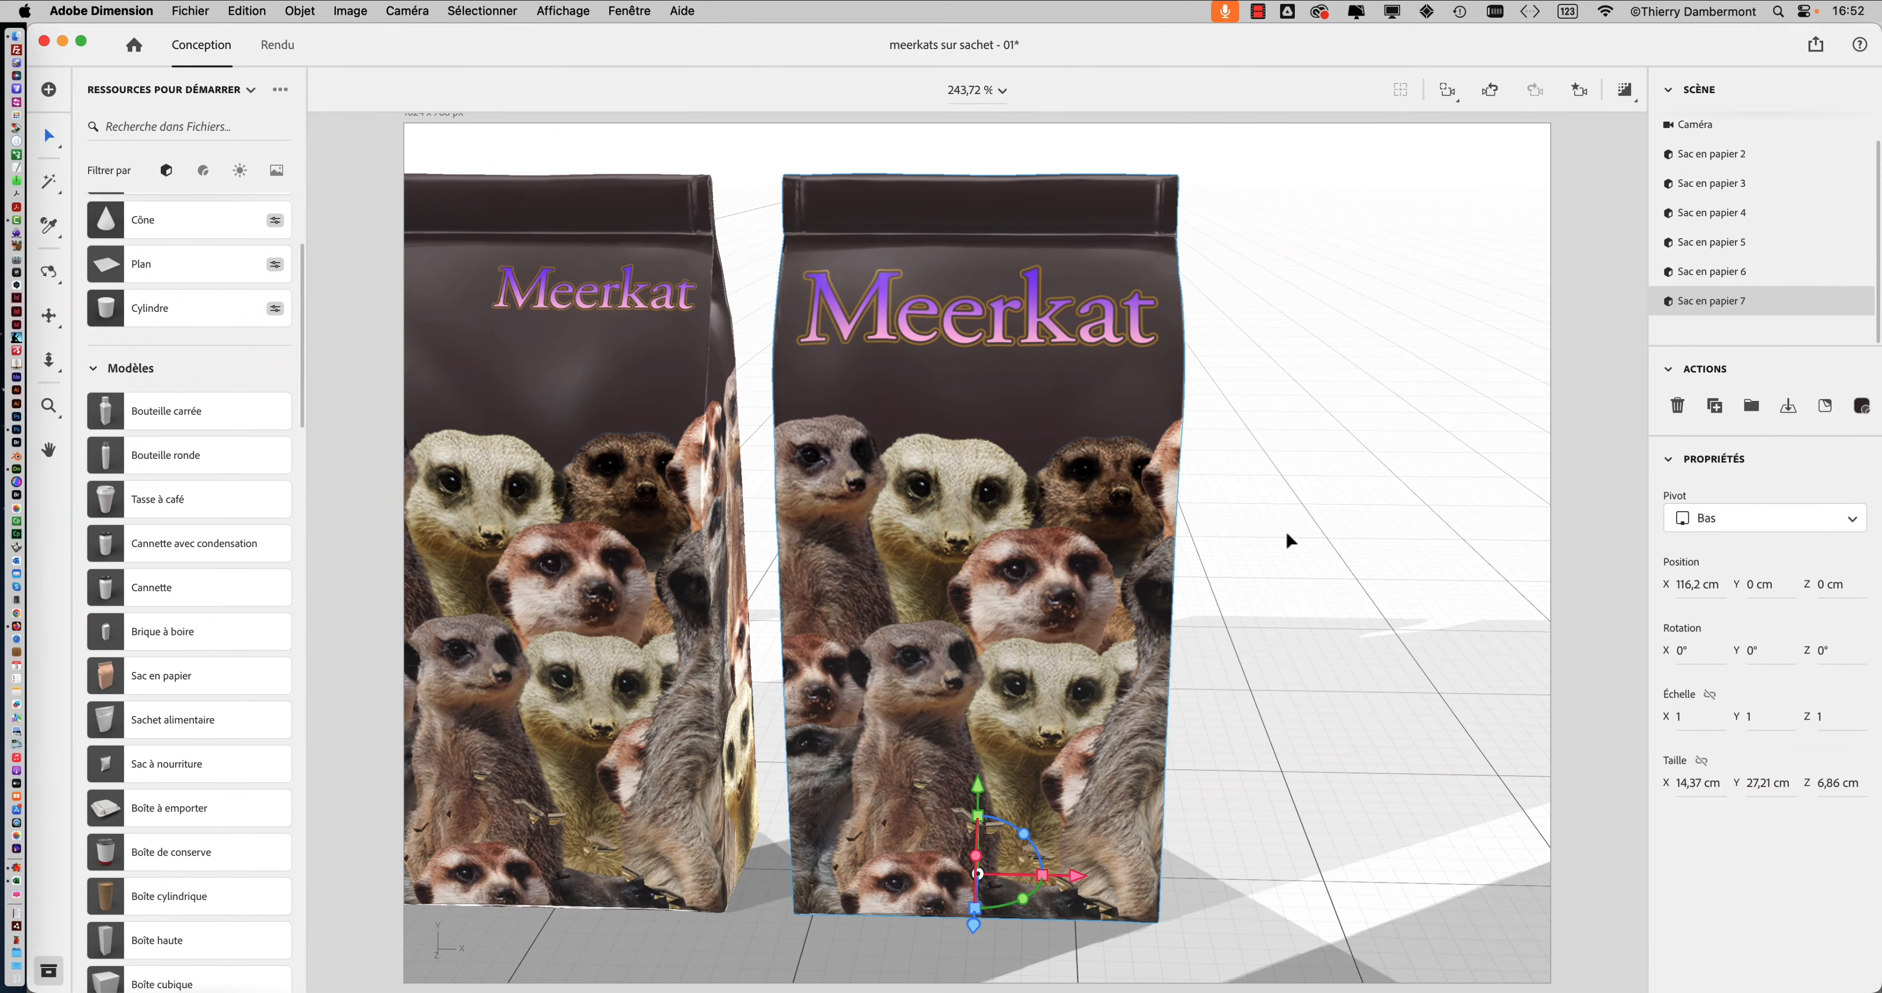
pyautogui.moveTo(1282, 533); pyautogui.dragTo(1206, 583)
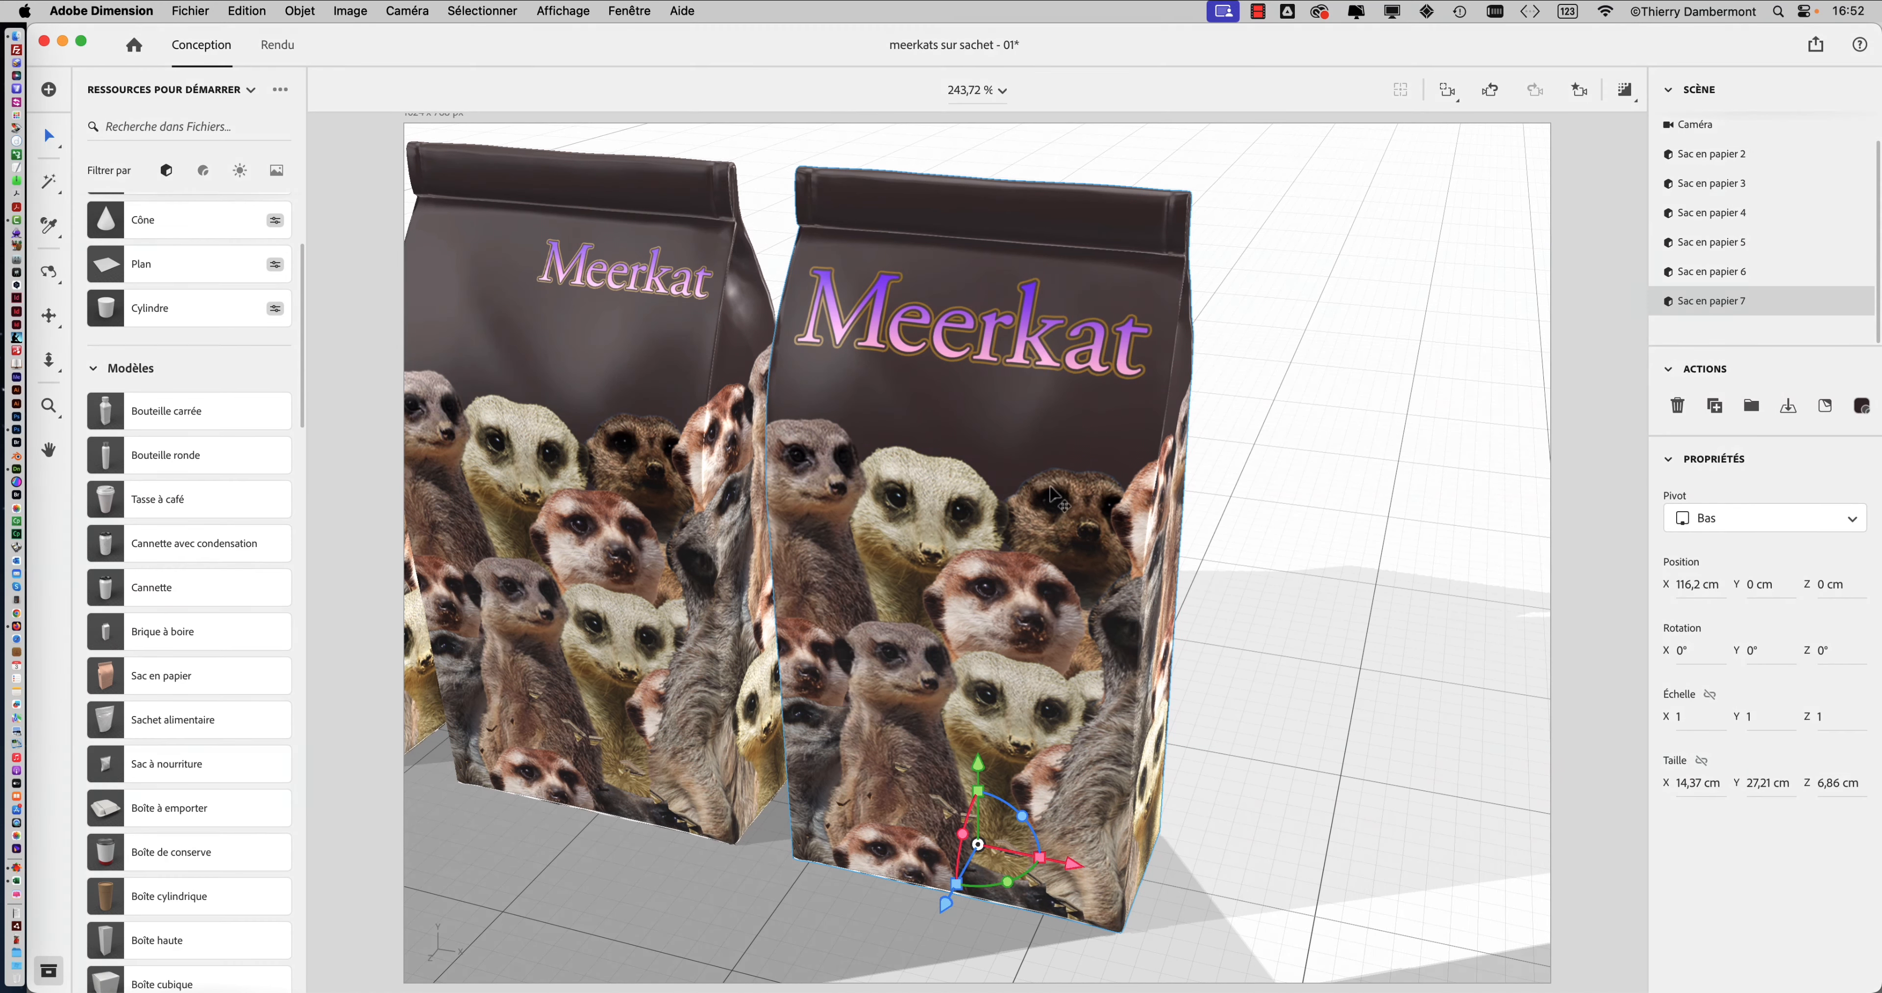
pyautogui.moveTo(1022, 420); pyautogui.dragTo(913, 402, button='right')
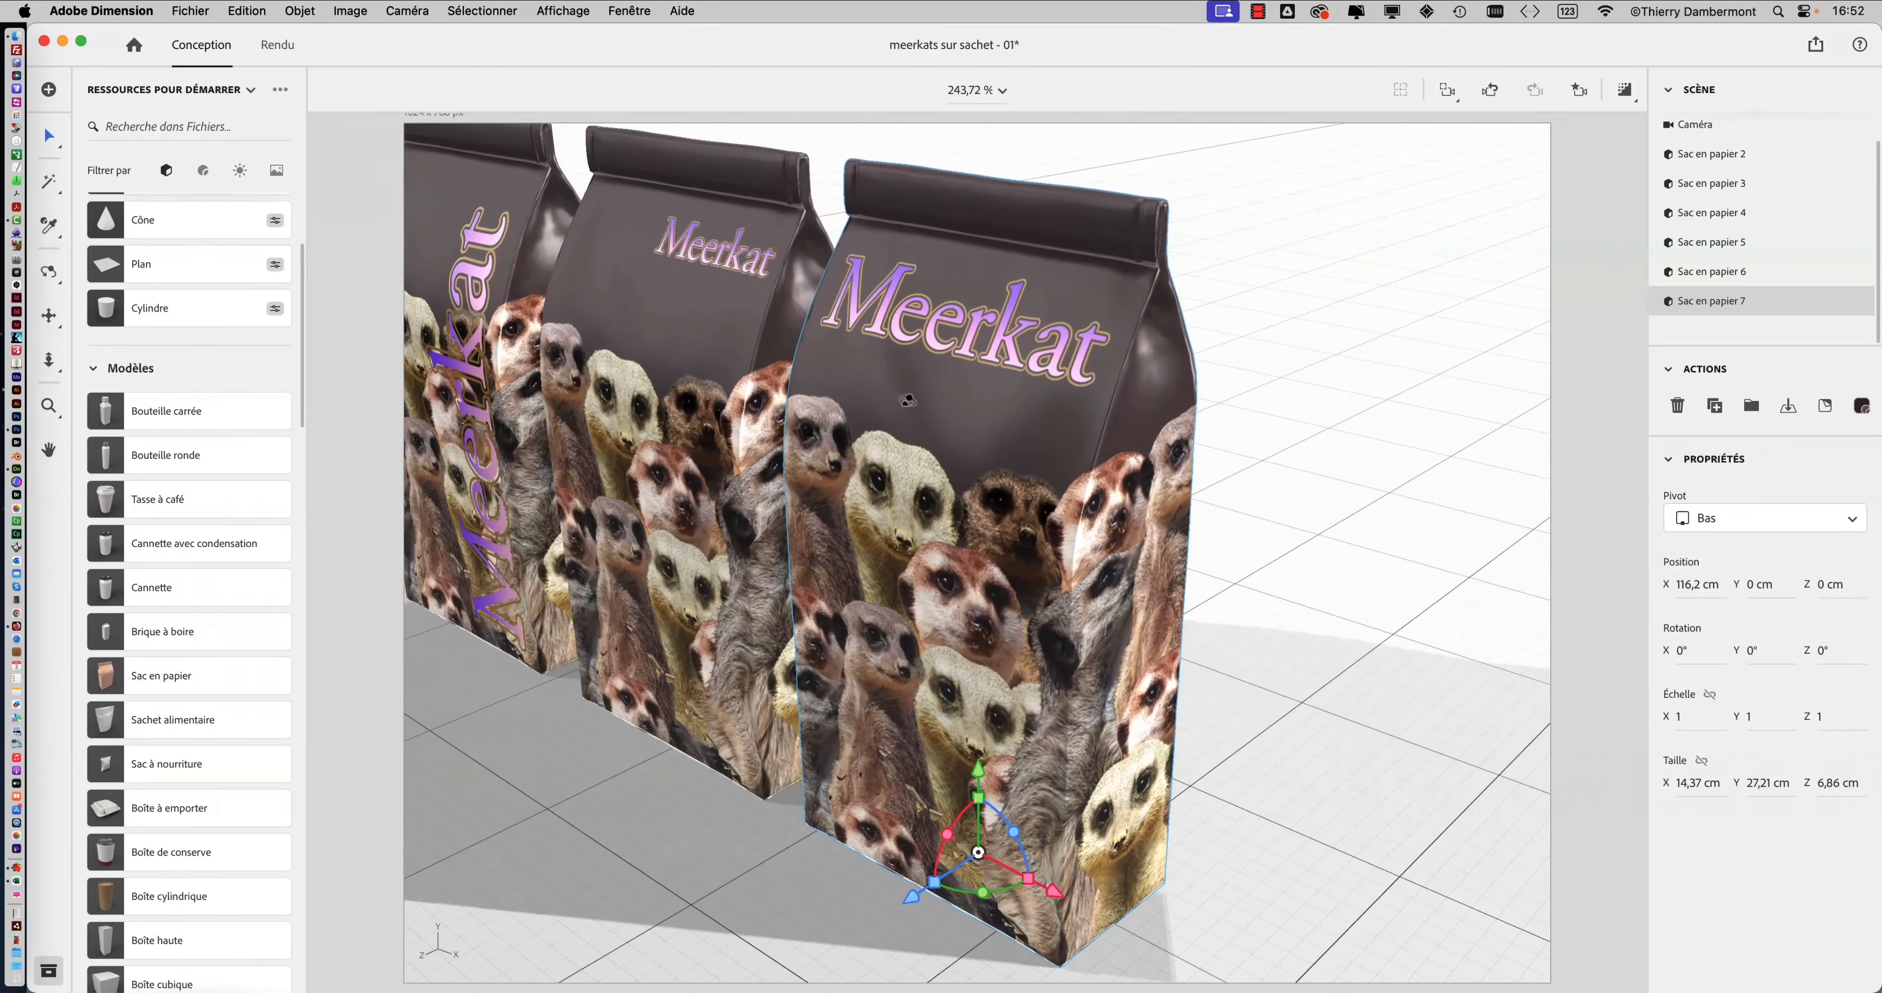
pyautogui.press('super+d')
pyautogui.moveTo(950, 706); pyautogui.dragTo(1392, 715)
pyautogui.press('f')
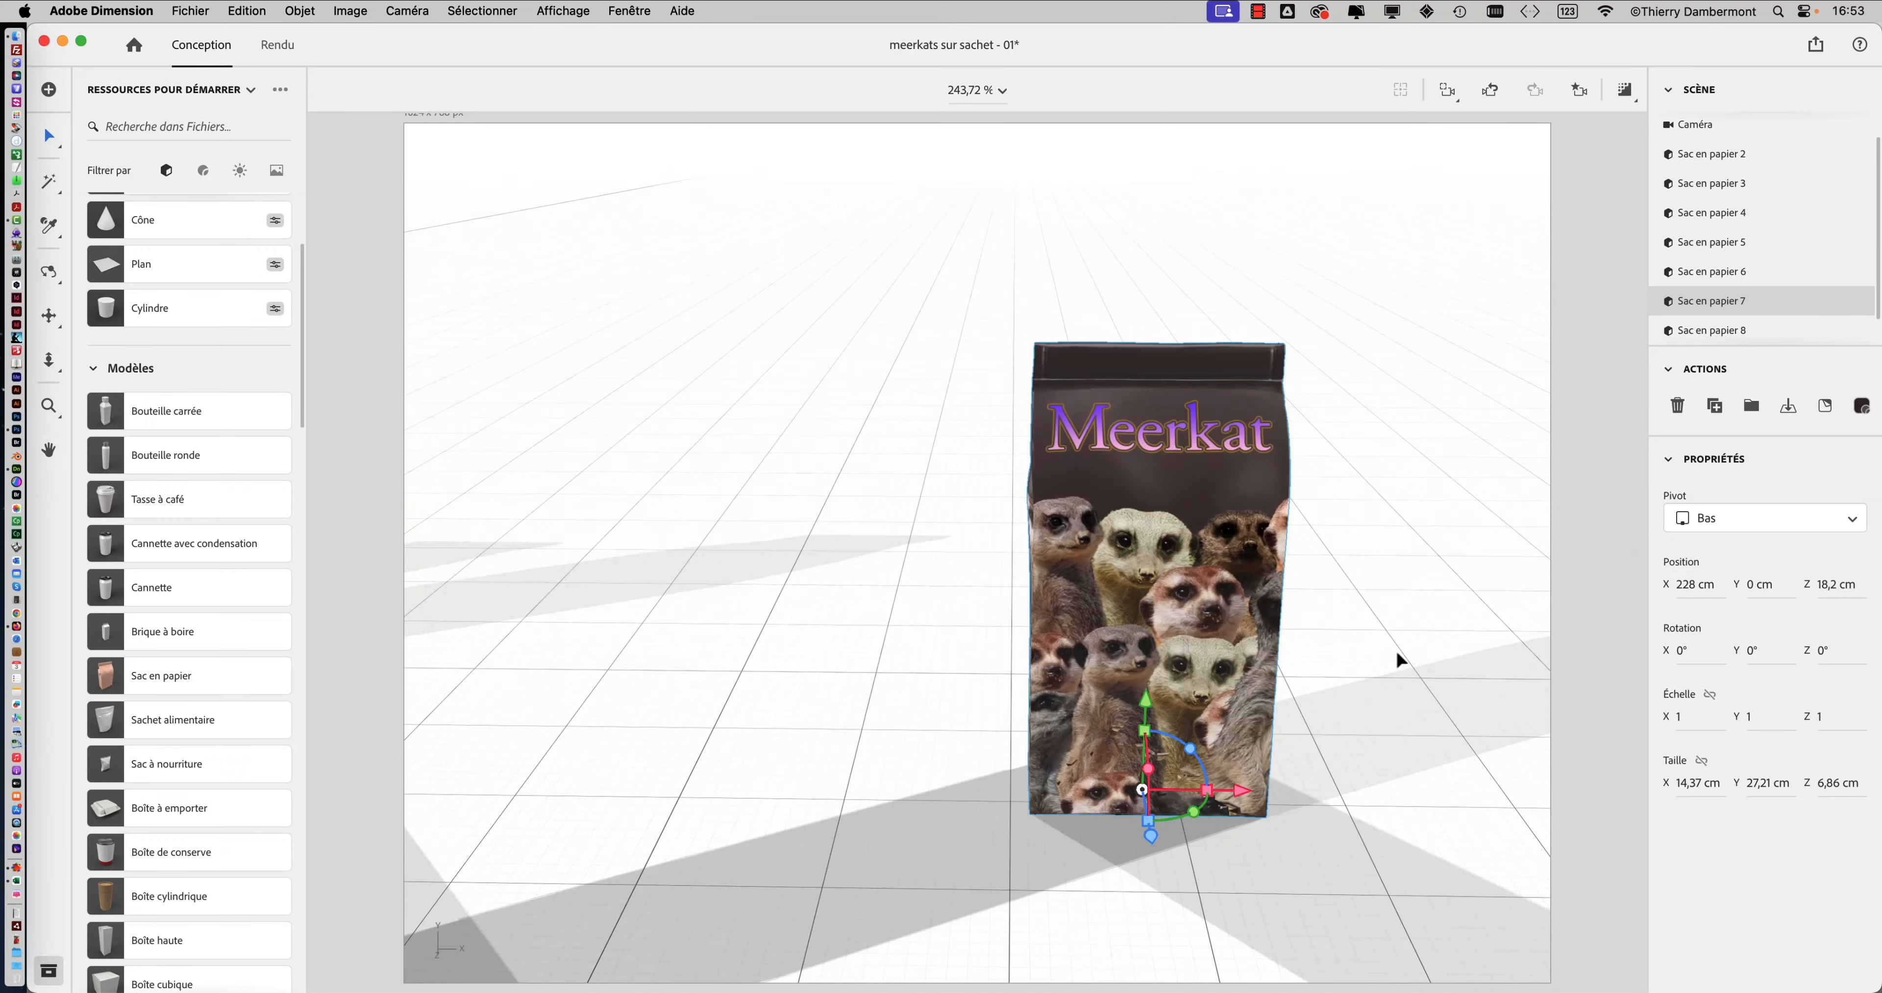
pyautogui.moveTo(1149, 454); pyautogui.dragTo(1074, 511, button='right')
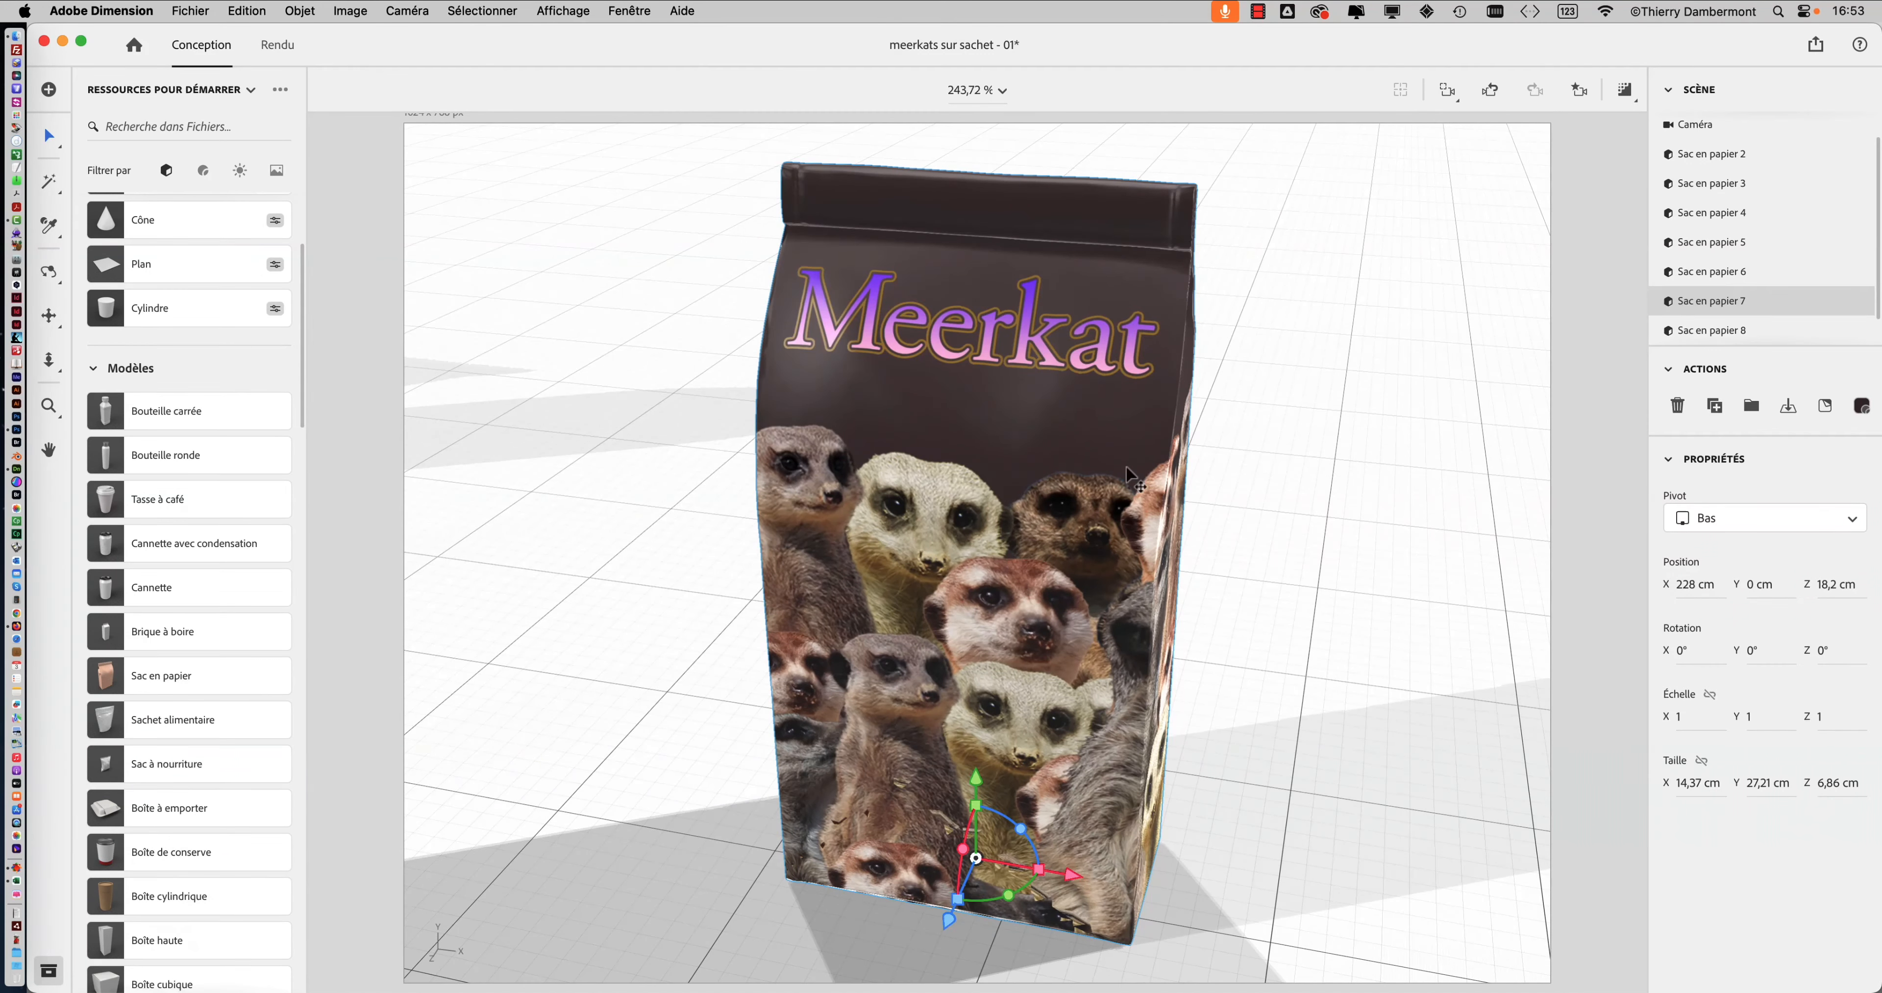
# Step: Open the contents of Sac en papier 7 and select its Papier material
pyautogui.click(1859, 301)
pyautogui.click(1792, 278)
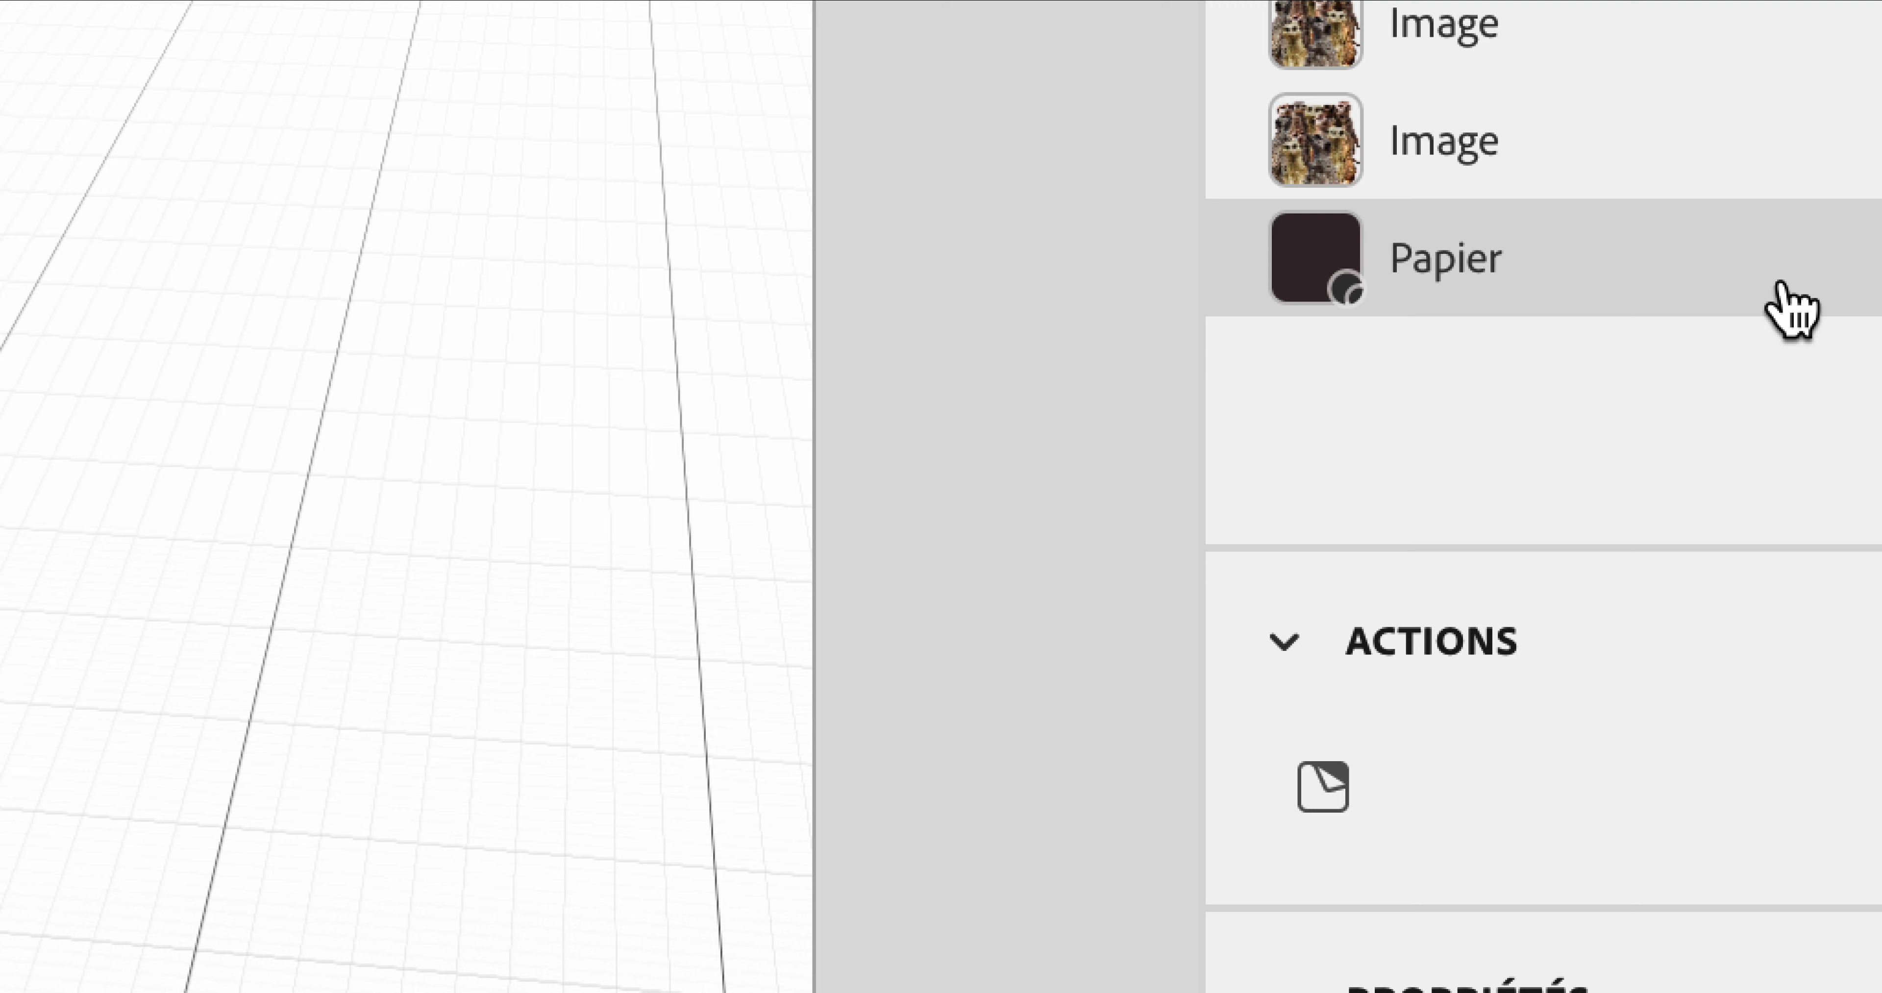
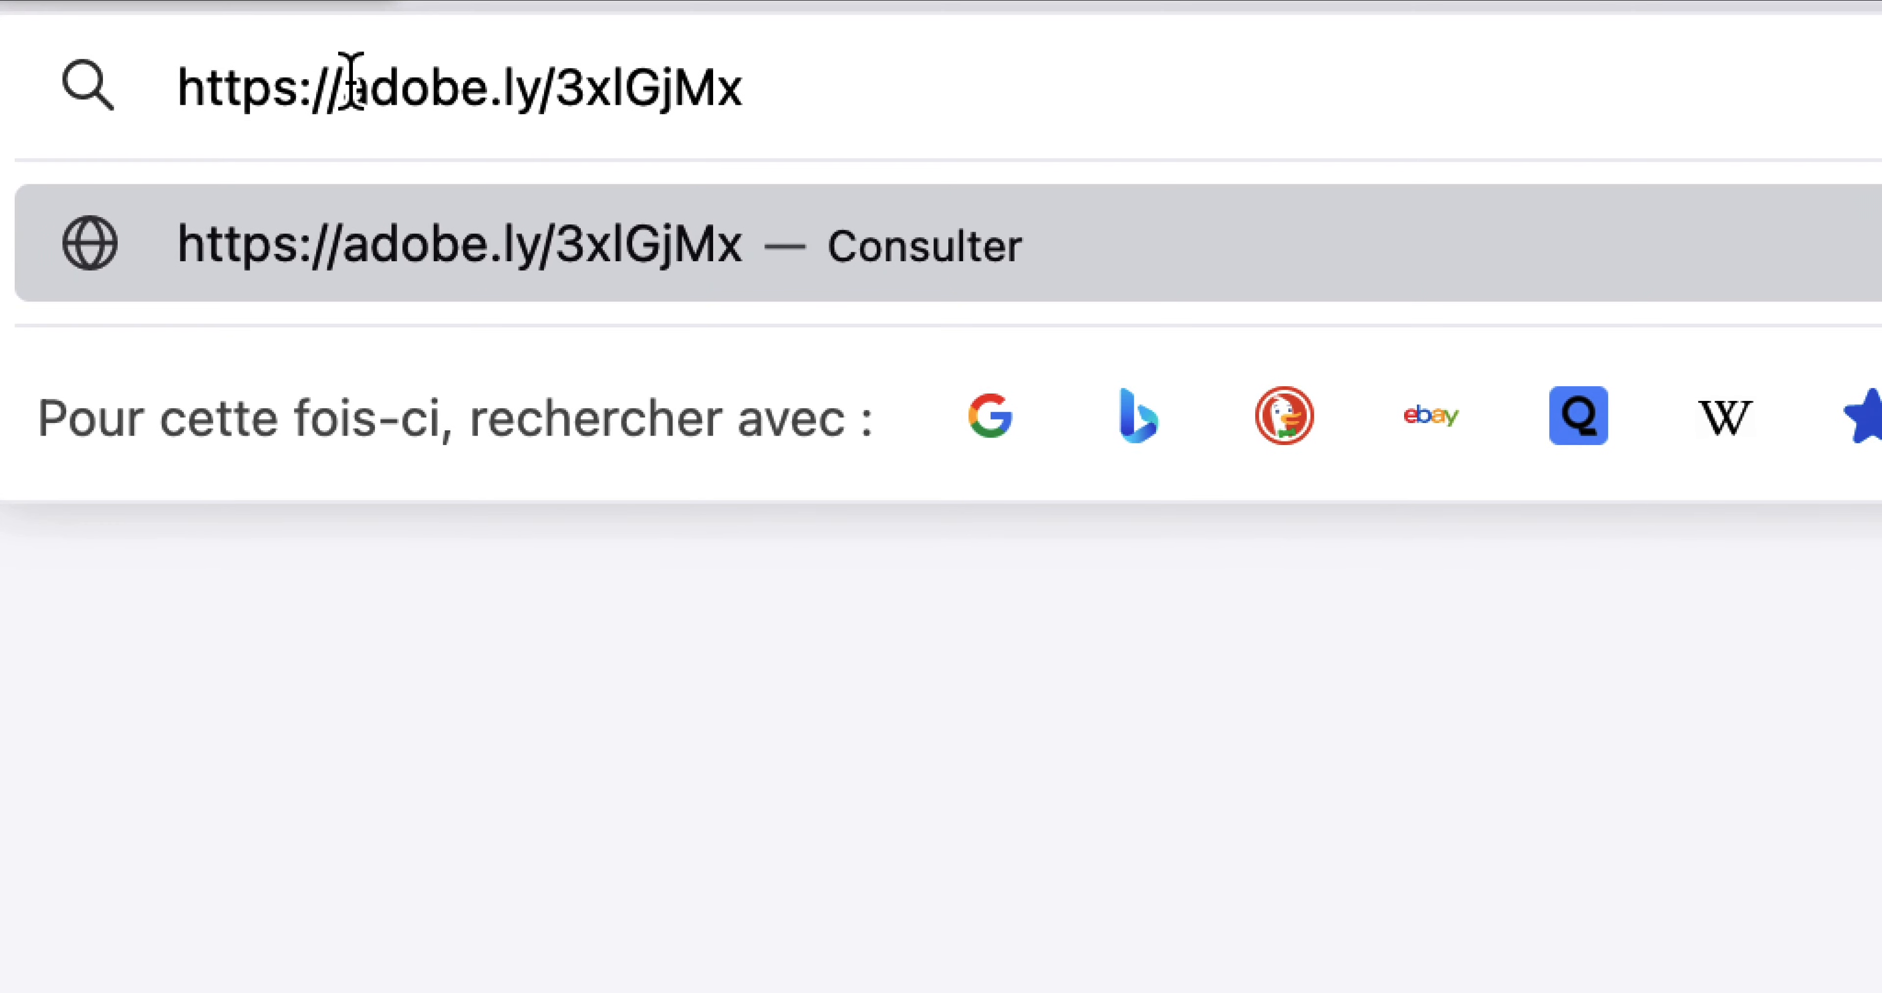
pyautogui.moveTo(350, 83); pyautogui.dragTo(745, 91)
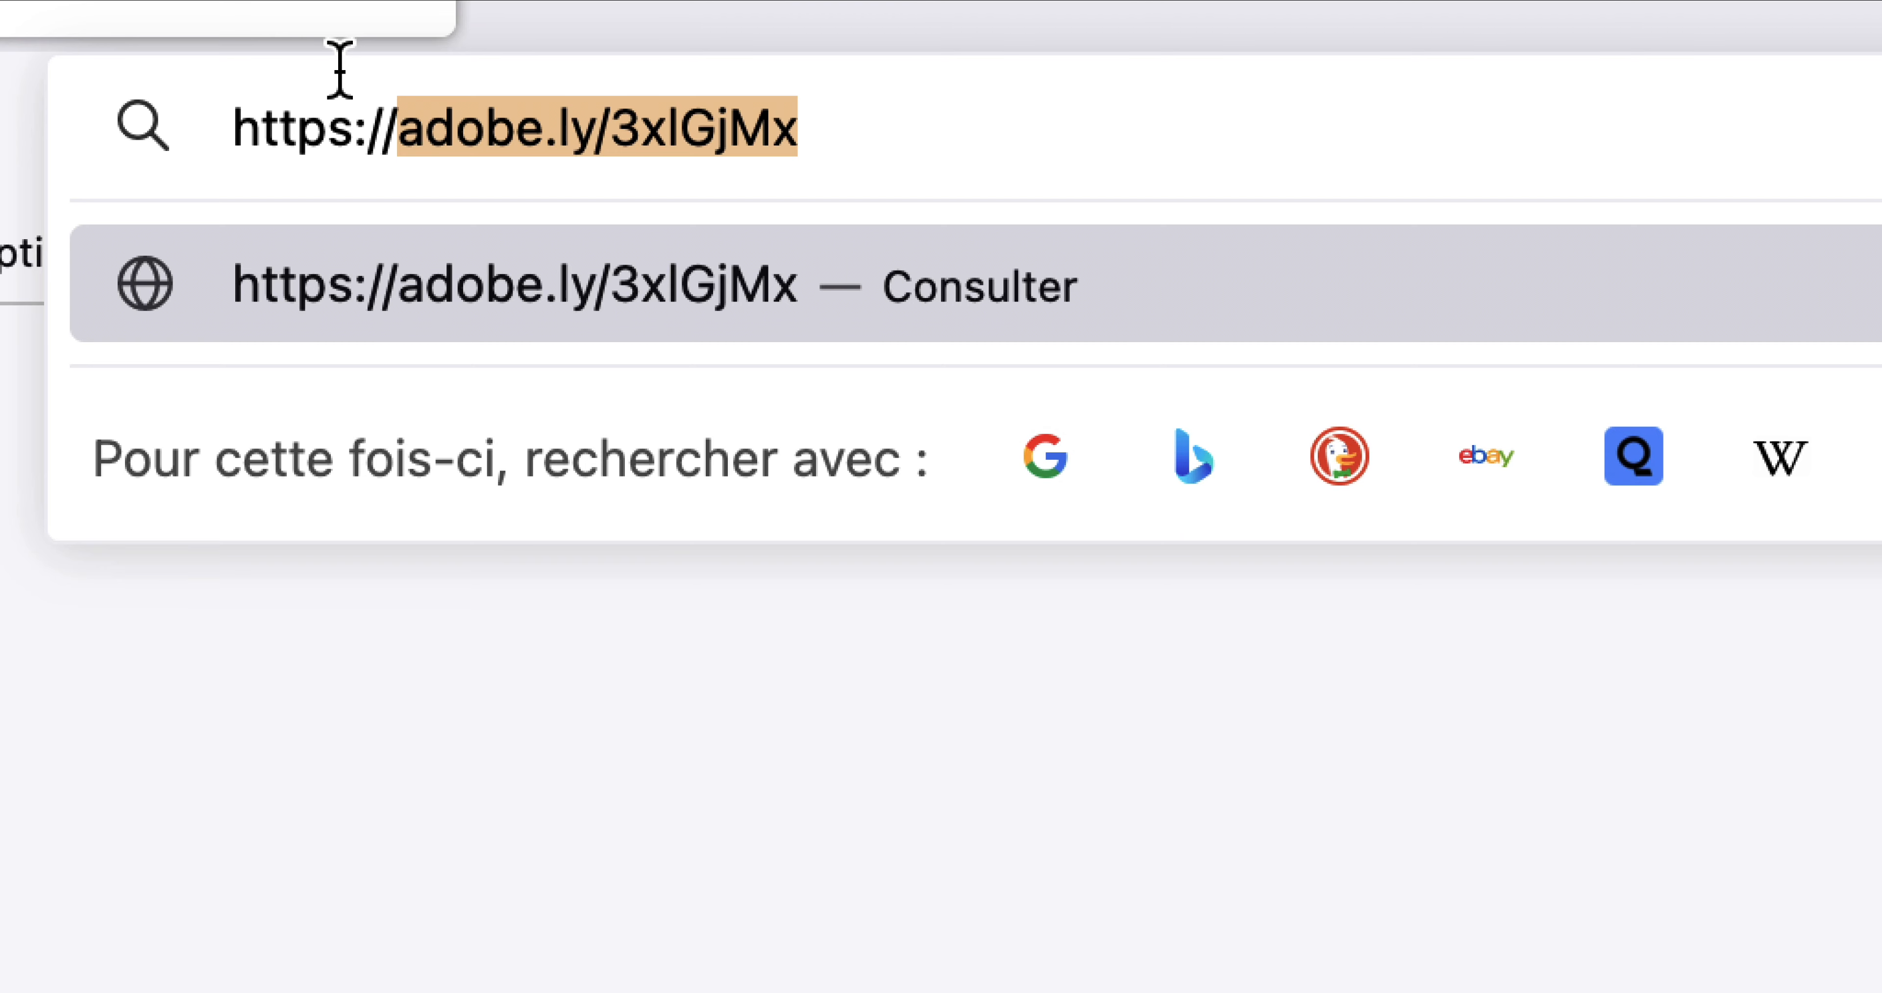
pyautogui.press('Return')
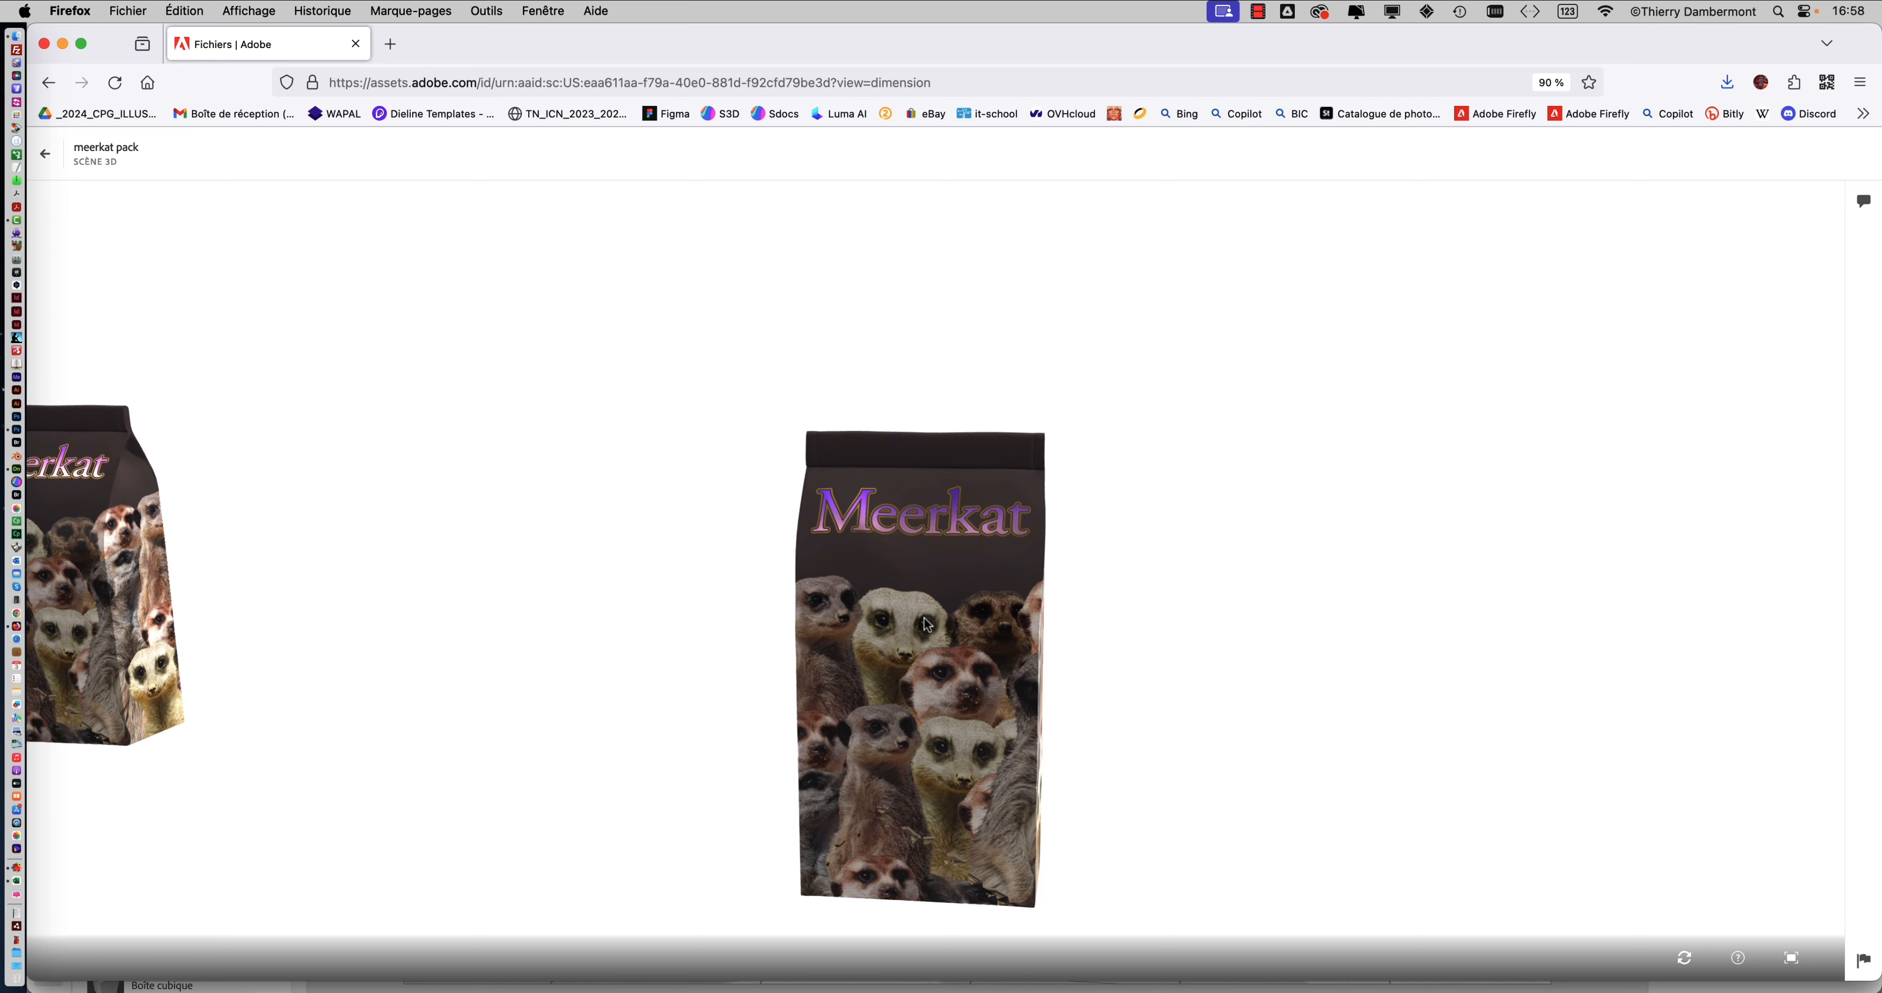
# Step: Examine a Meerkat bag in the published scene at different distances and angles, checking the meerkat artwork and logo
pyautogui.moveTo(938, 616); pyautogui.dragTo(896, 566)
pyautogui.scroll(3, 896, 557)
pyautogui.scroll(5, 899, 564)
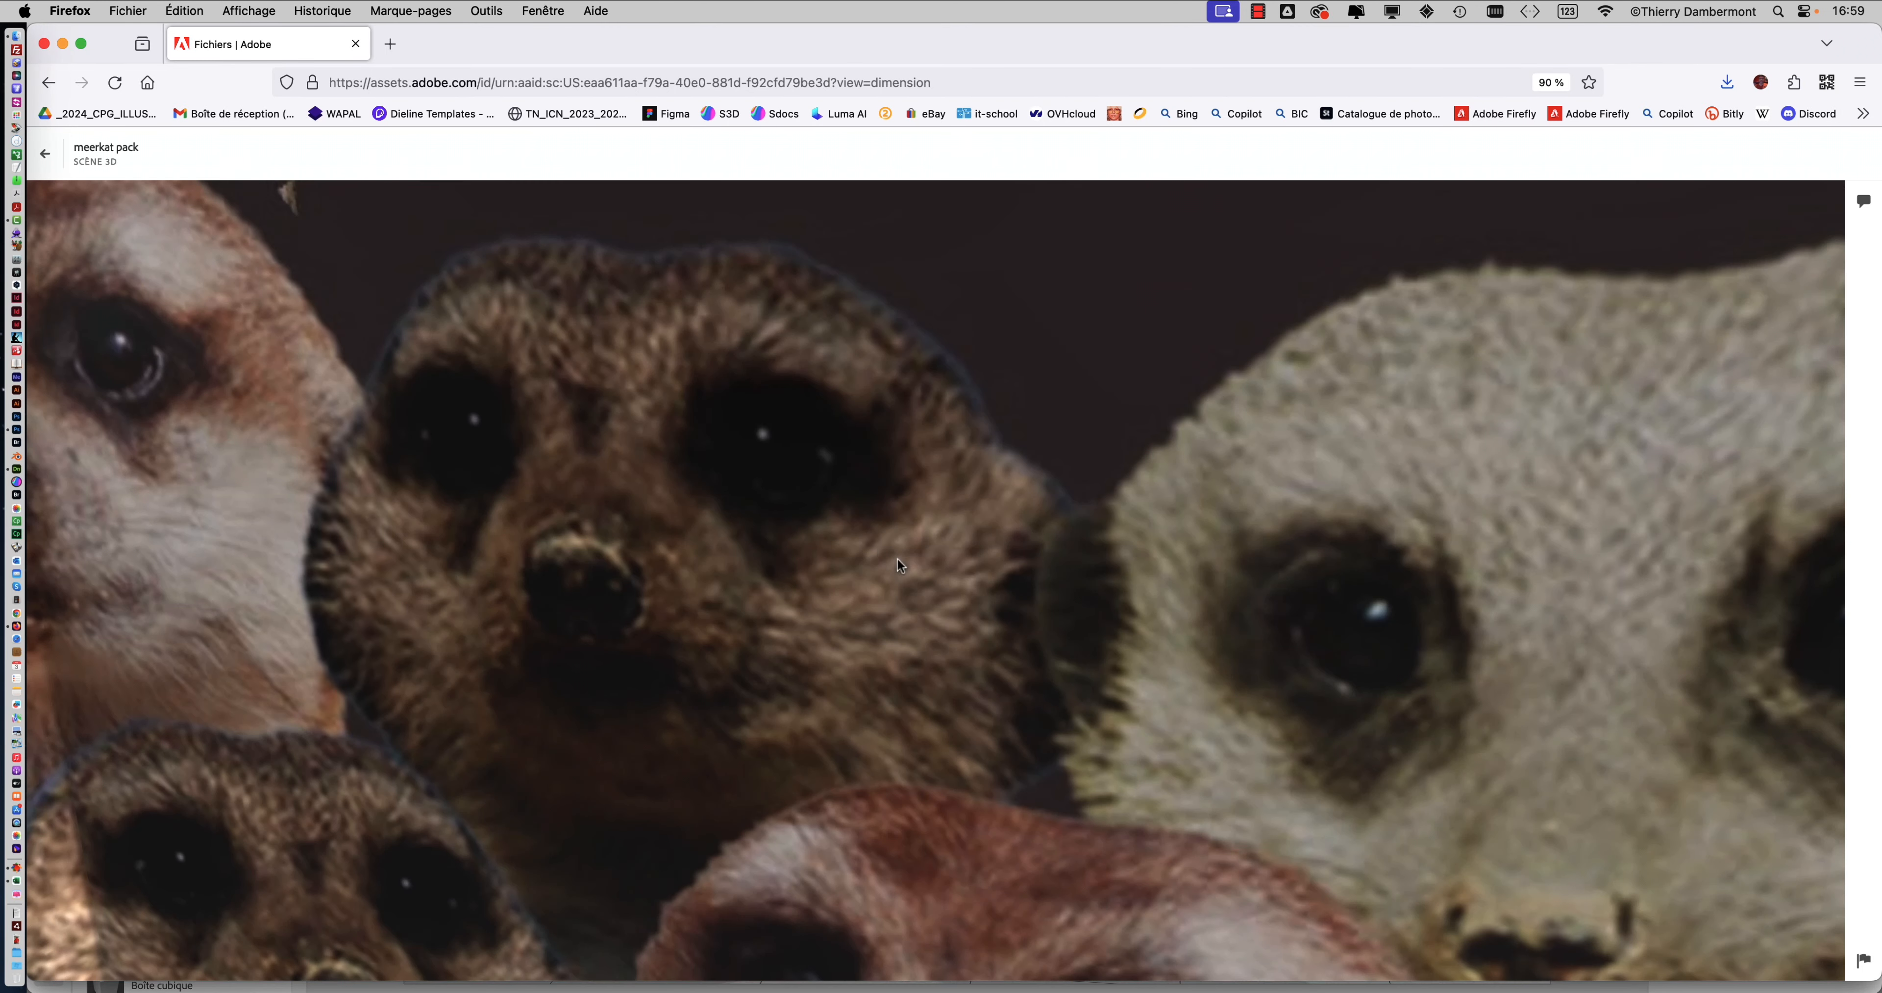
pyautogui.scroll(-10, 897, 557)
pyautogui.scroll(5, 888, 554)
pyautogui.scroll(5, 885, 554)
pyautogui.scroll(-5, 882, 549)
pyautogui.scroll(2, 882, 550)
pyautogui.moveTo(920, 583); pyautogui.dragTo(974, 535)
pyautogui.scroll(-5, 975, 541)
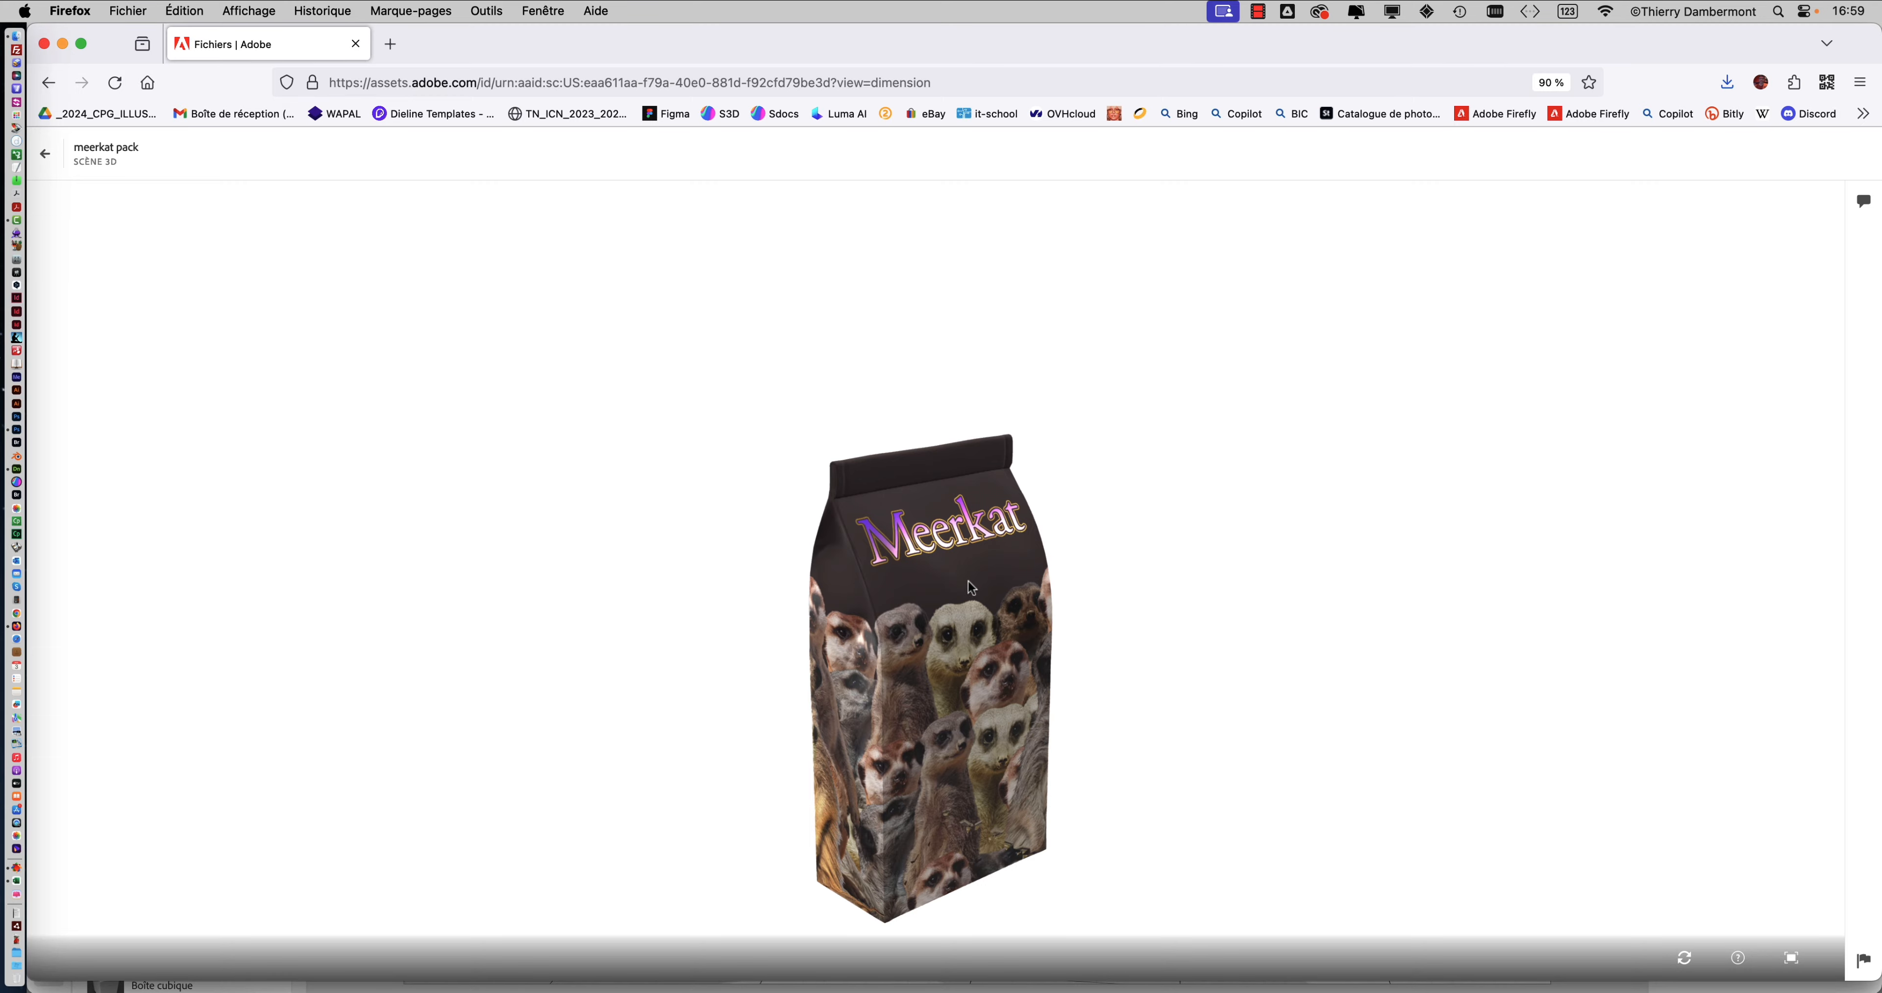
pyautogui.scroll(10, 969, 582)
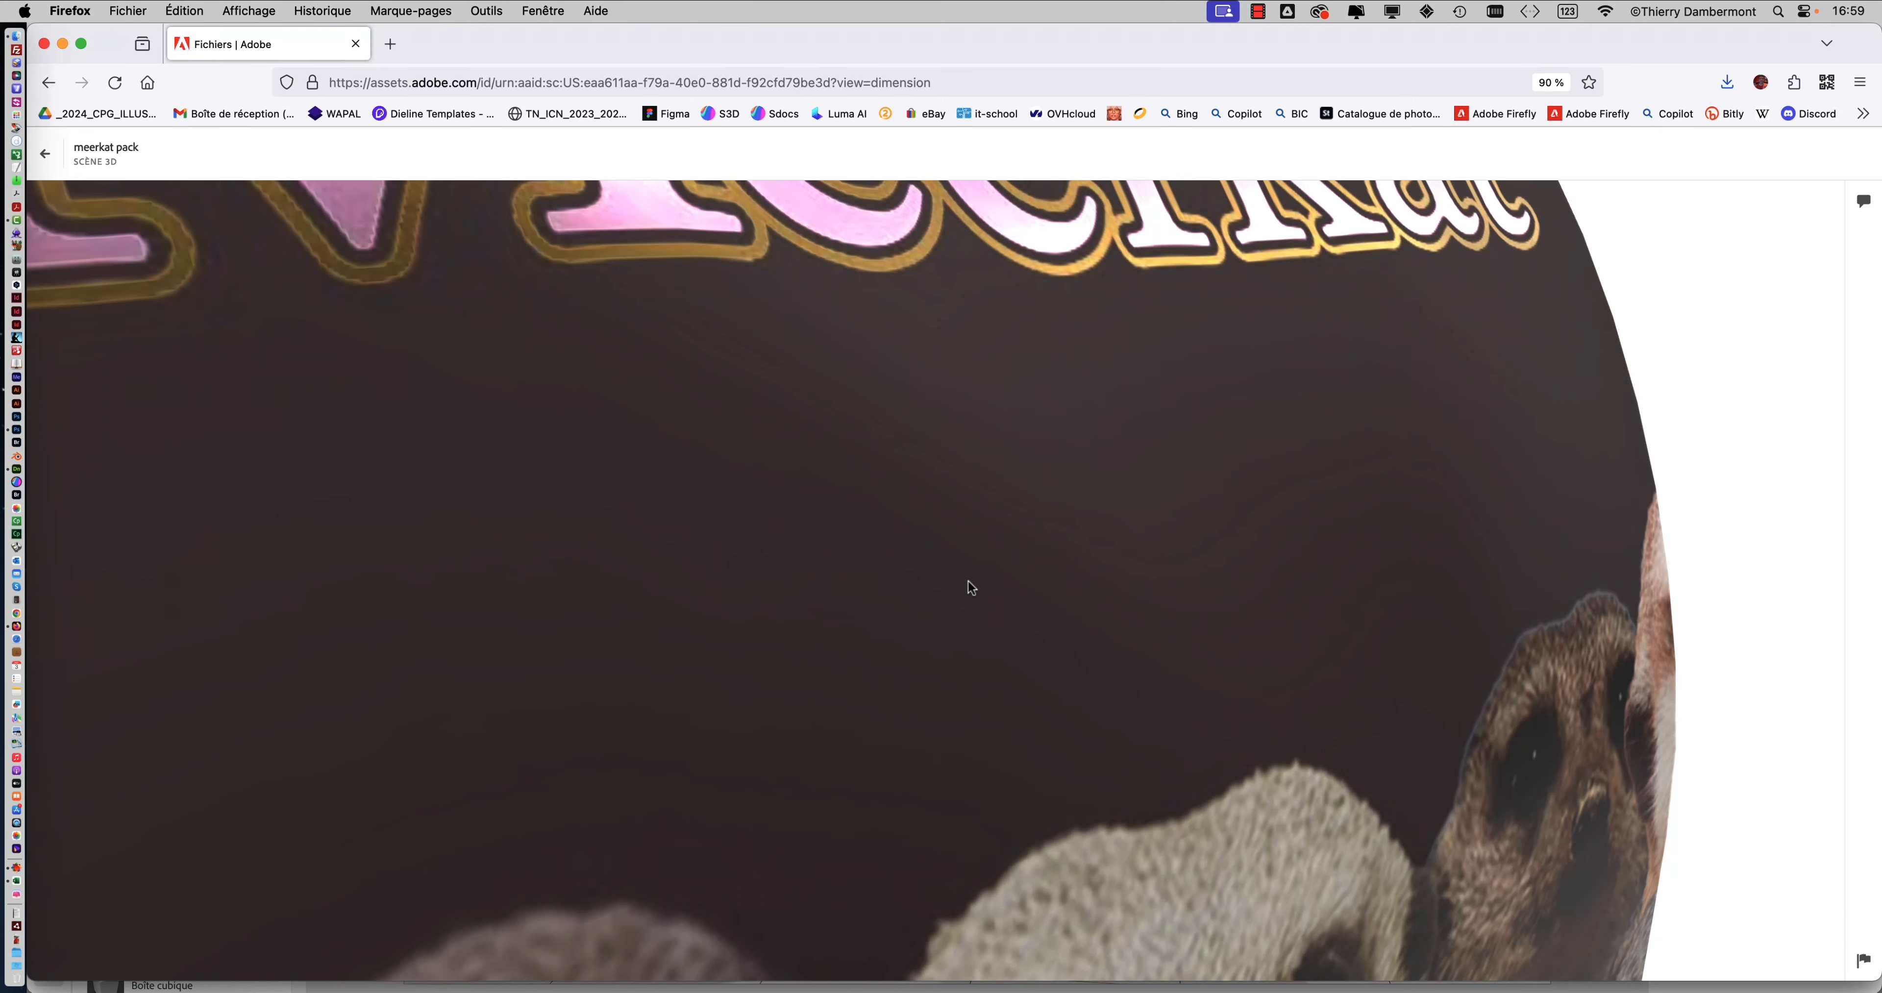
pyautogui.scroll(-5, 969, 582)
pyautogui.moveTo(968, 582); pyautogui.dragTo(1097, 544)
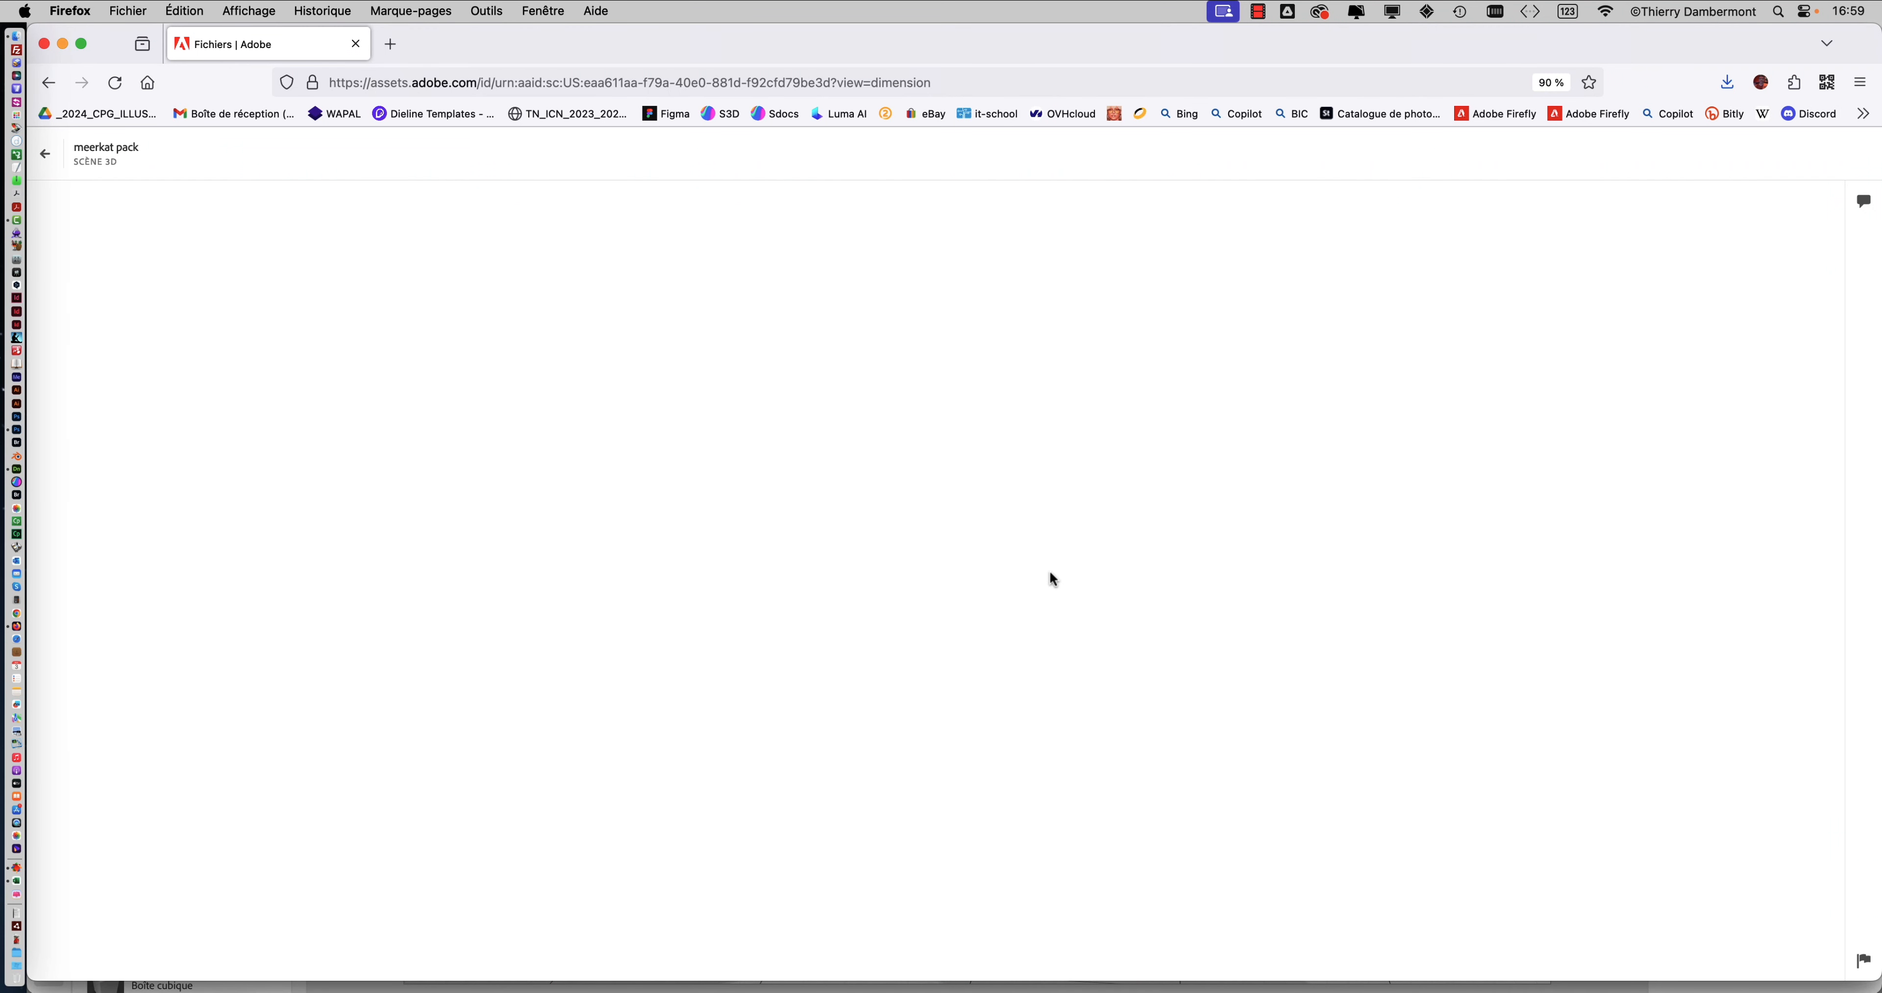
# Step: Survey the other bags in the published scene and inspect one bag's logo and front face at close range
pyautogui.scroll(-5, 1050, 571)
pyautogui.scroll(2, 1422, 540)
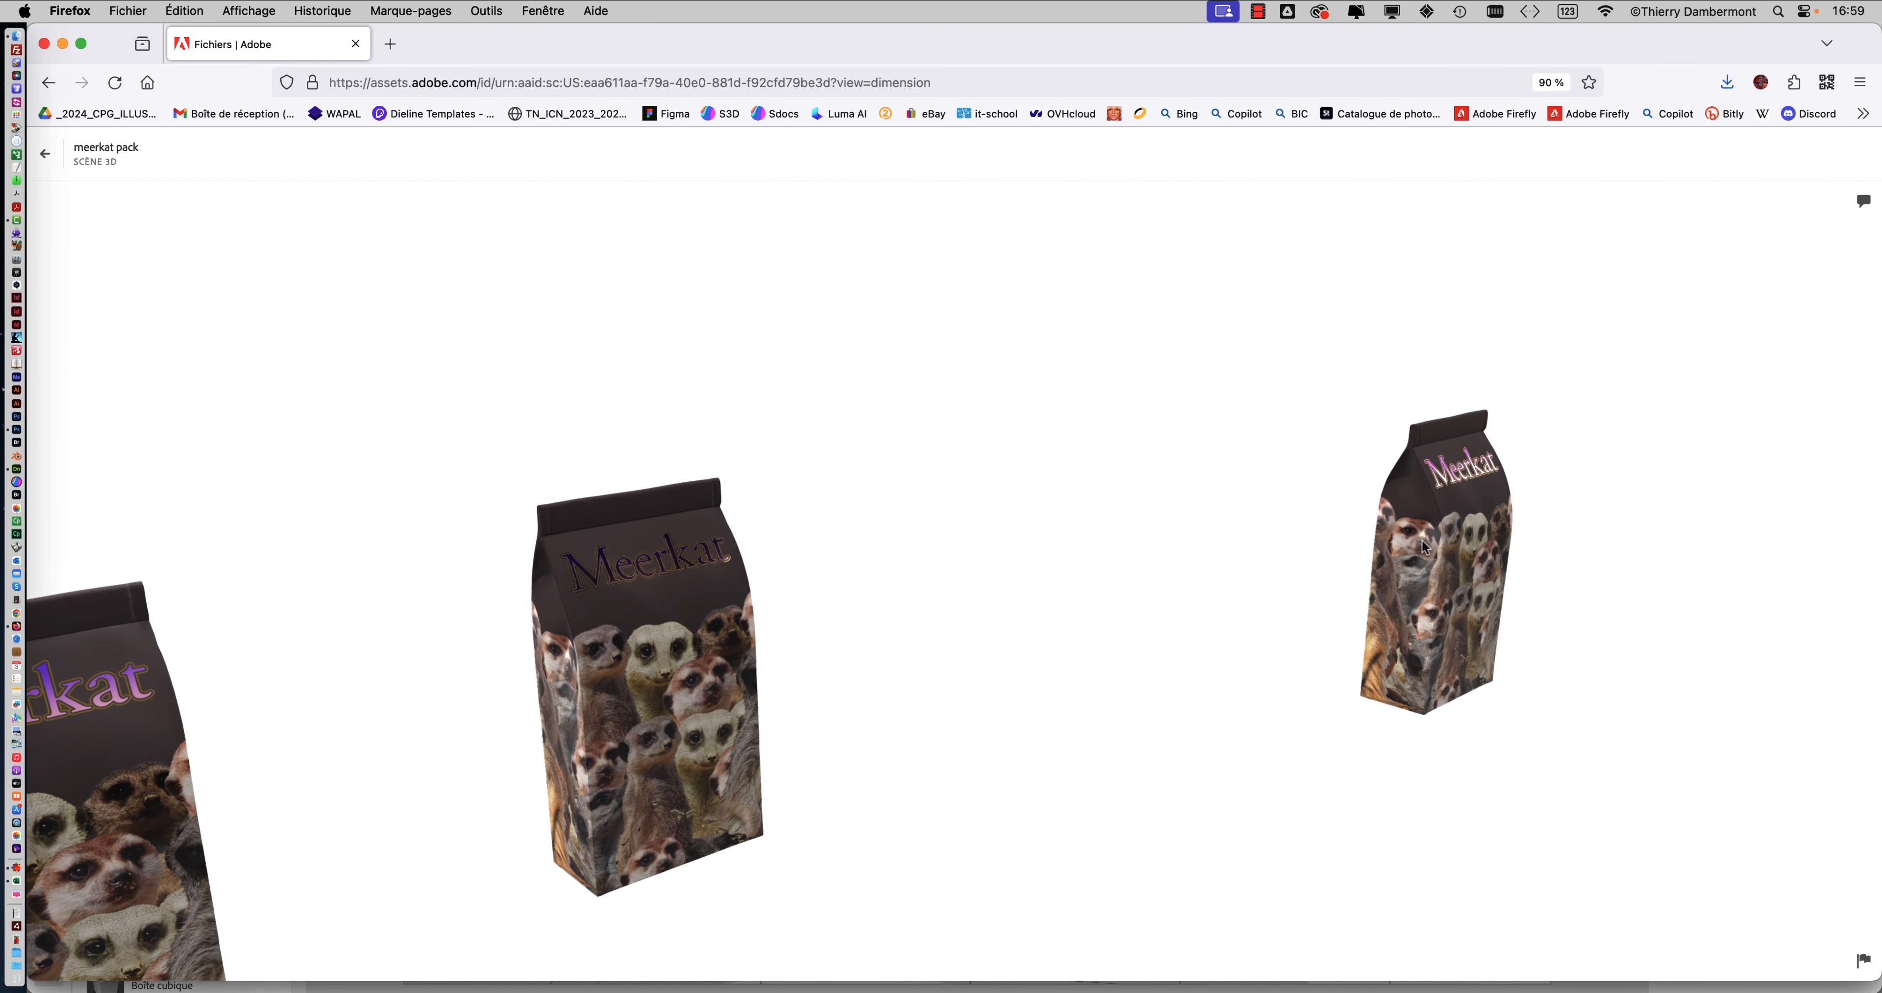
pyautogui.moveTo(1444, 538); pyautogui.dragTo(1346, 550)
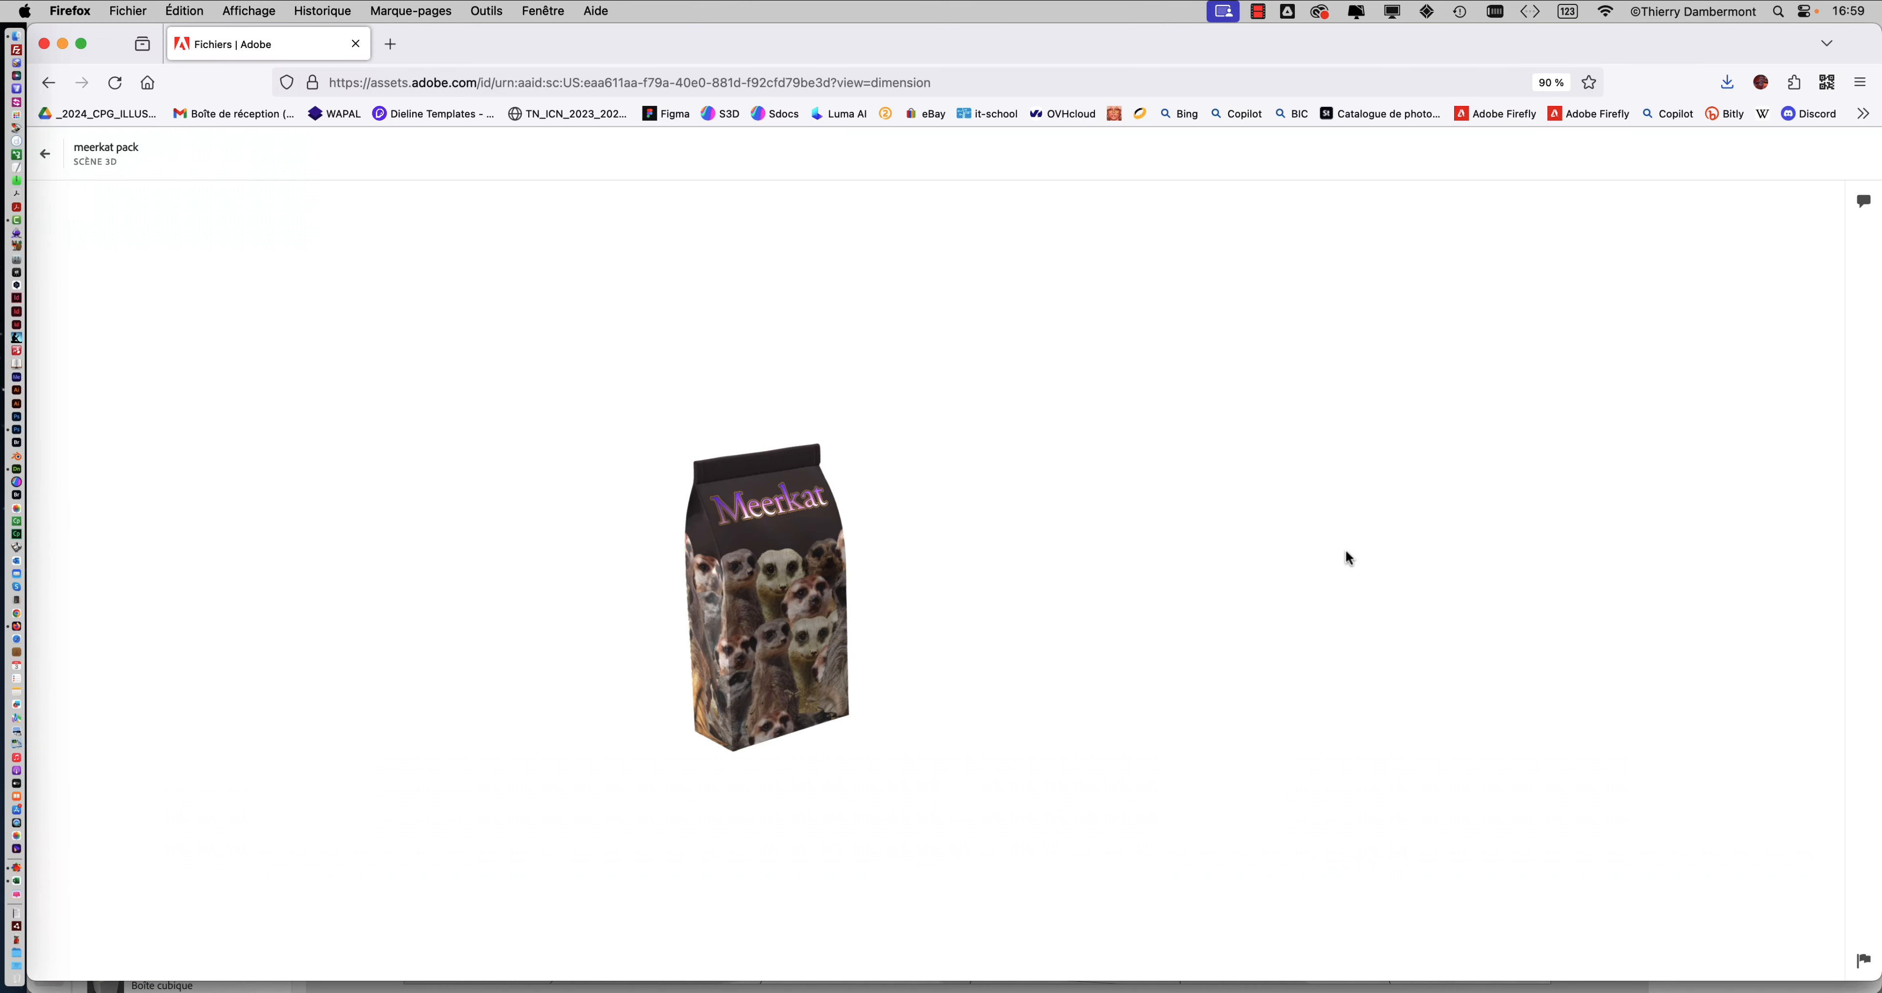
pyautogui.scroll(5, 756, 526)
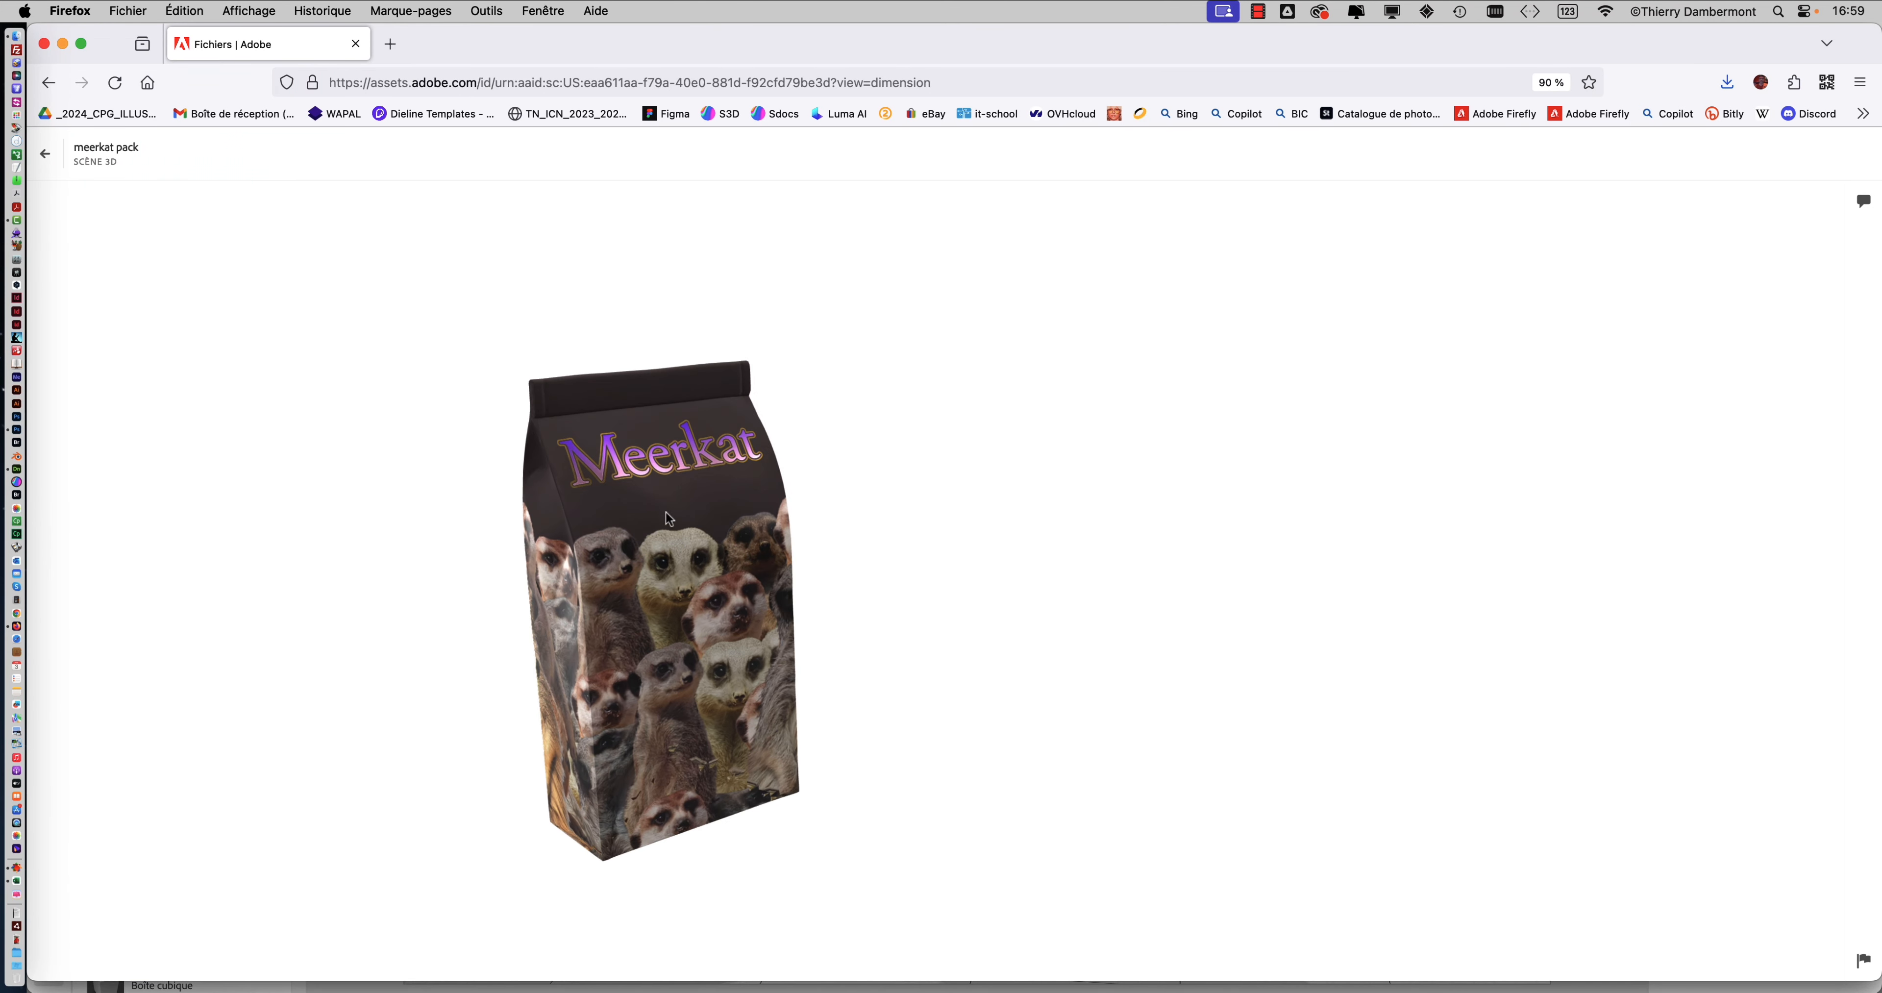
pyautogui.scroll(1, 583, 498)
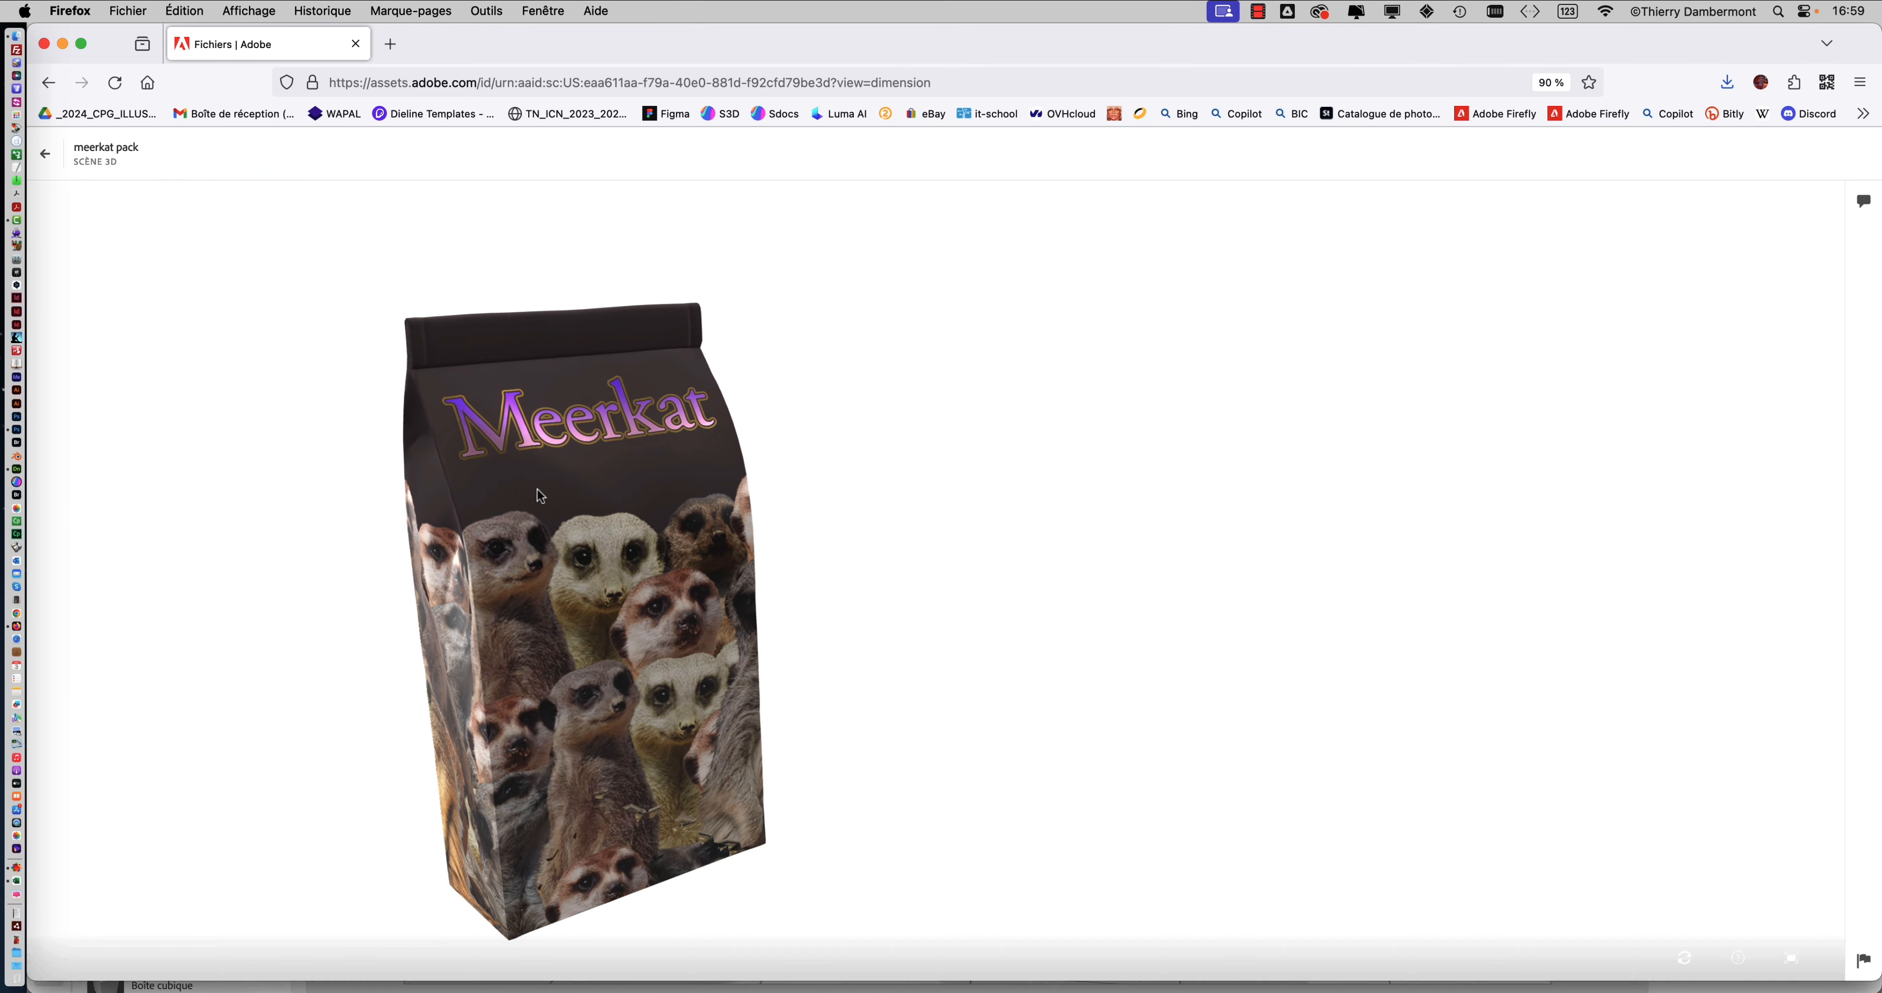
pyautogui.moveTo(537, 490); pyautogui.dragTo(557, 489)
pyautogui.scroll(5, 697, 452)
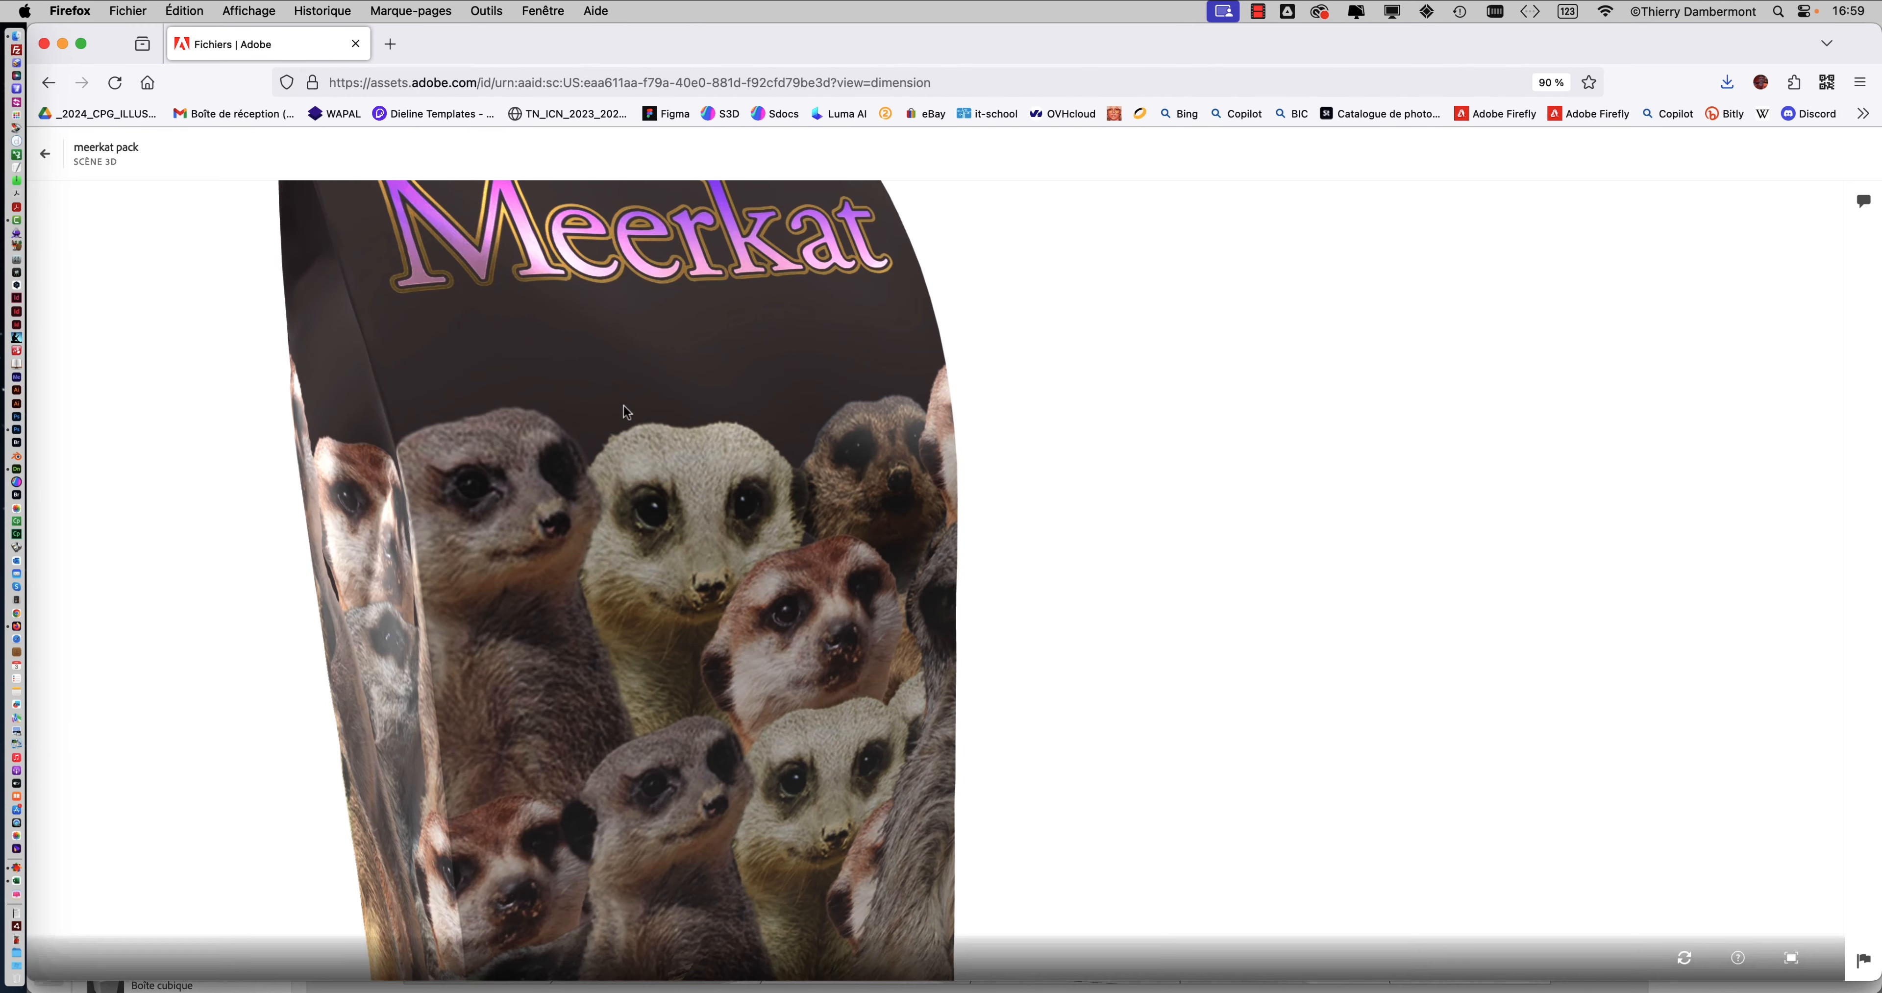
pyautogui.scroll(-5, 624, 406)
pyautogui.scroll(4, 678, 420)
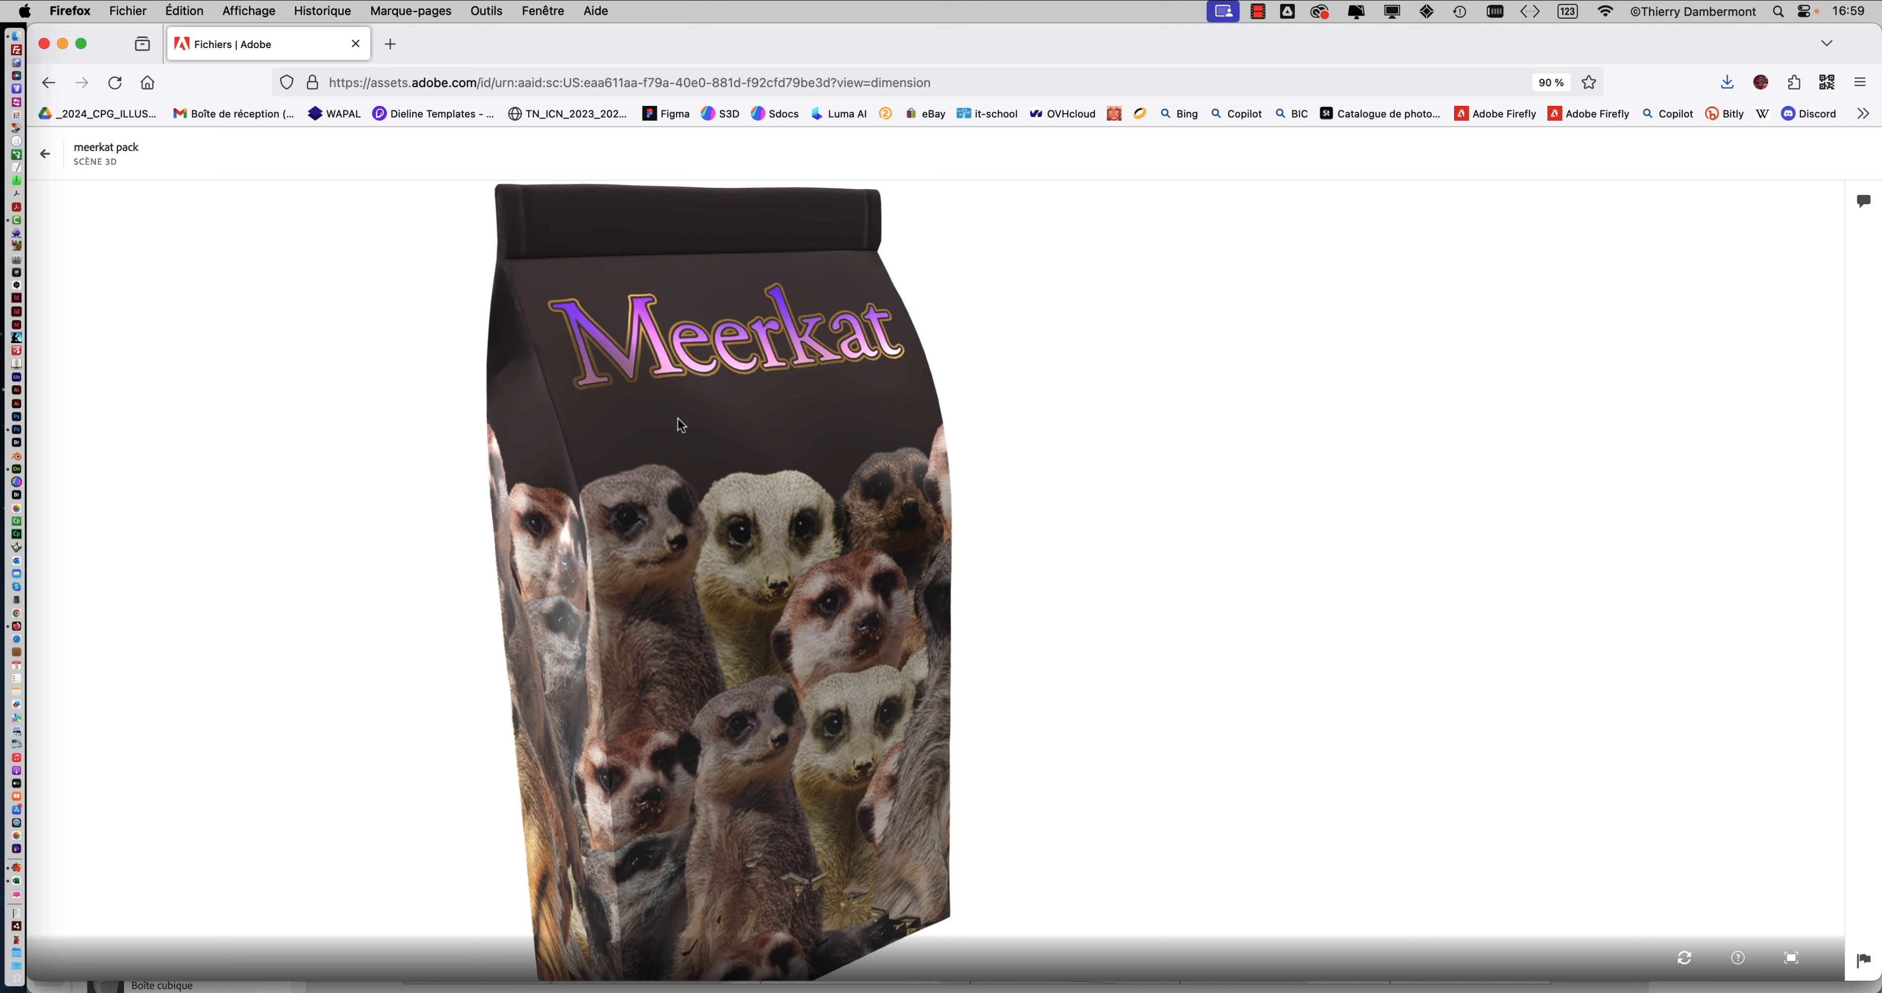
pyautogui.moveTo(678, 419); pyautogui.dragTo(686, 419)
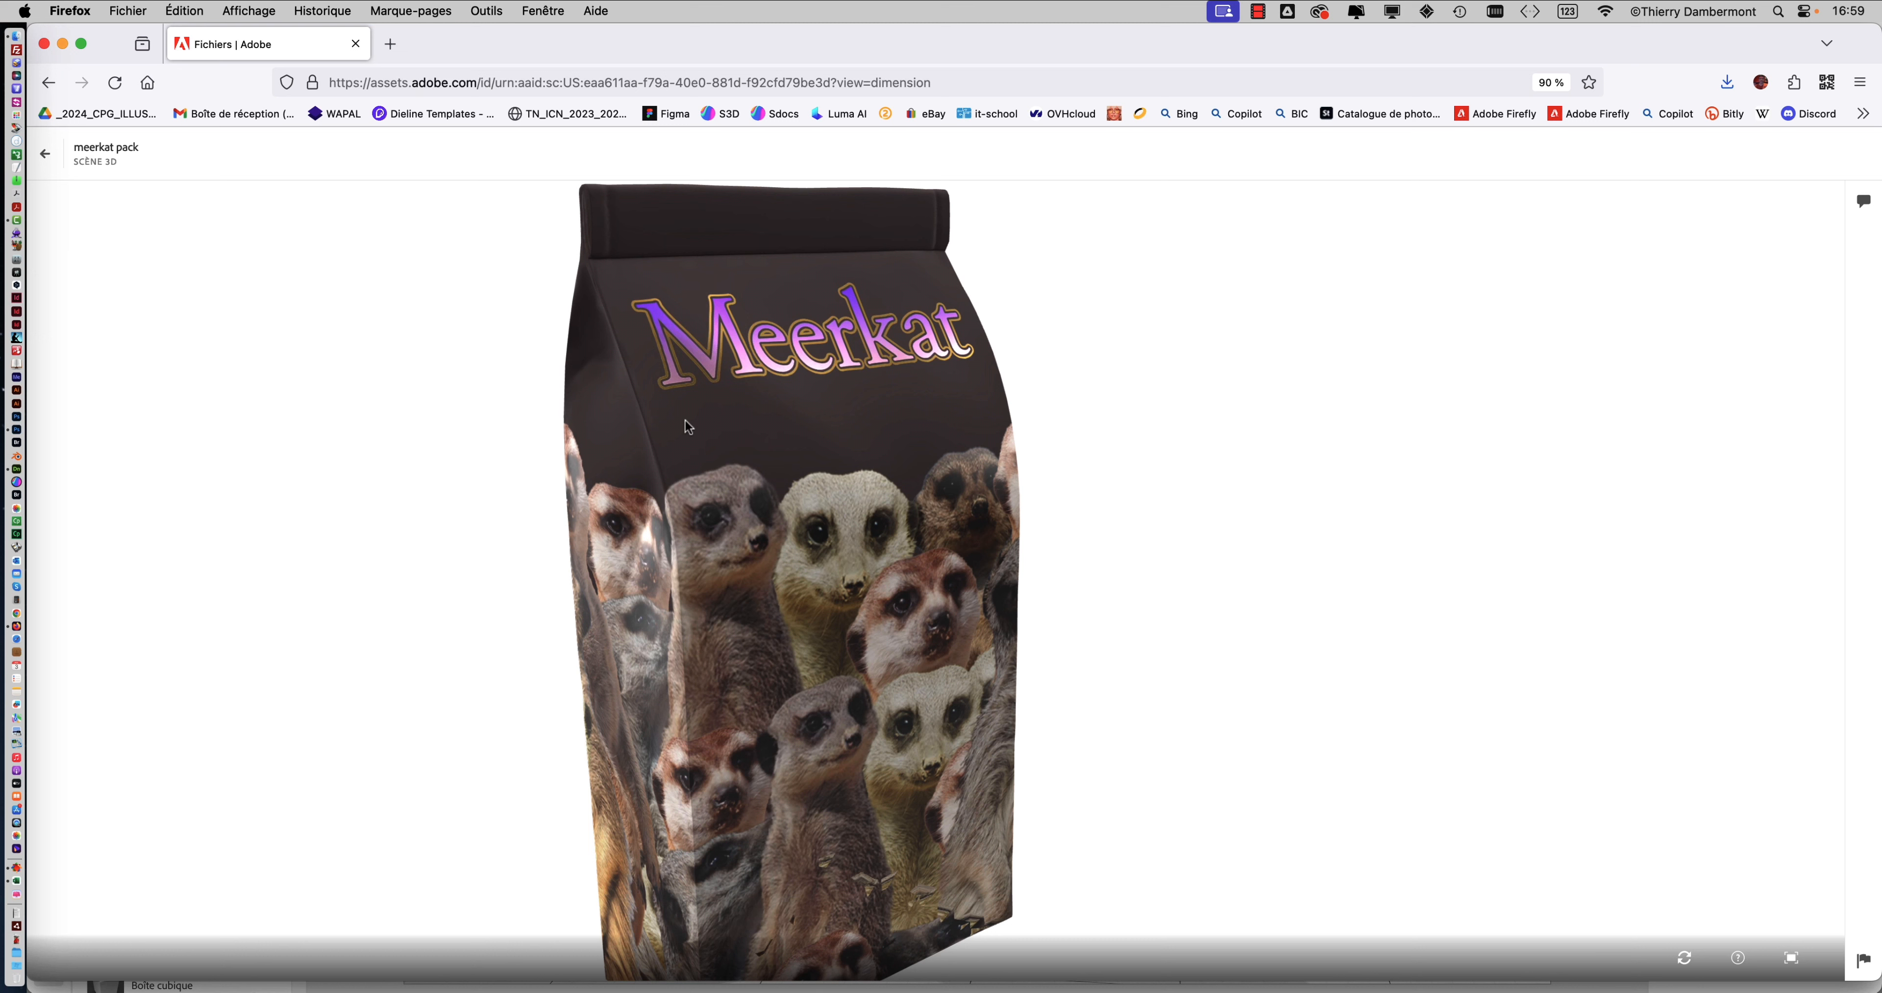
# Step: Switch to Adobe Dimension and hide every unselected object so only Sac en papier 7 is shown
pyautogui.press('super+Tab')
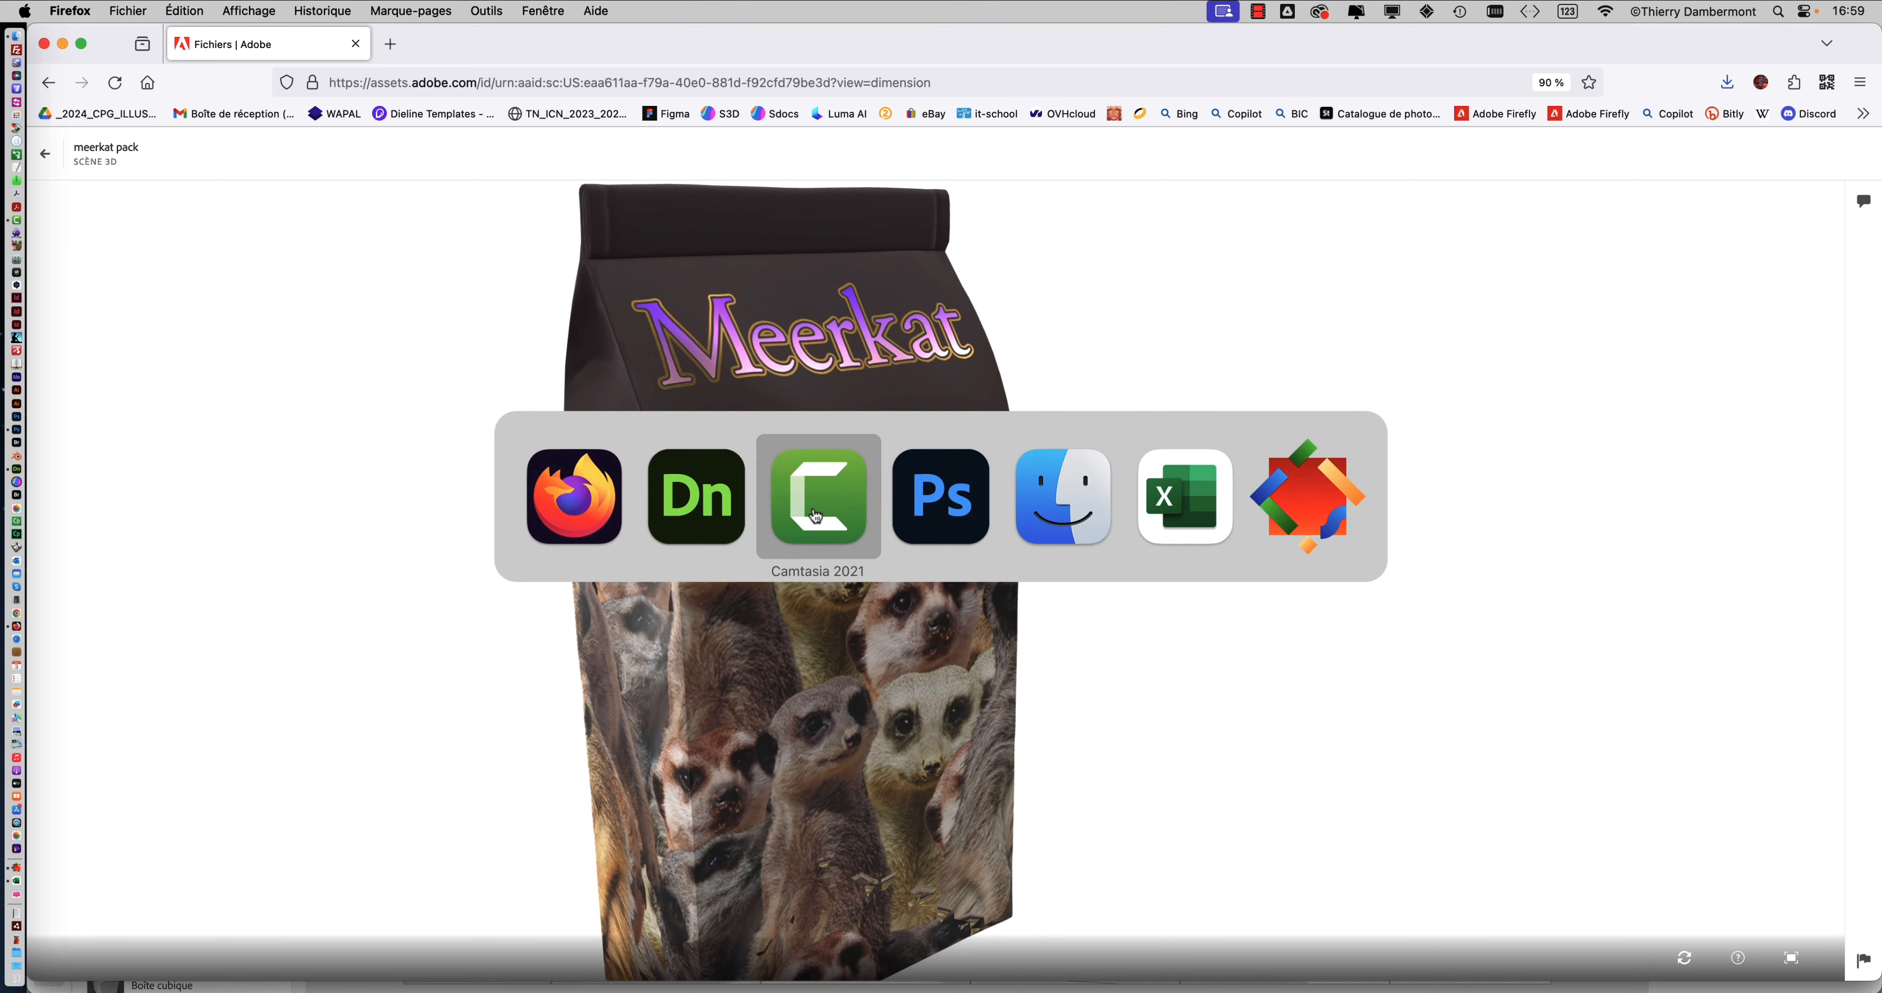
pyautogui.click(709, 515)
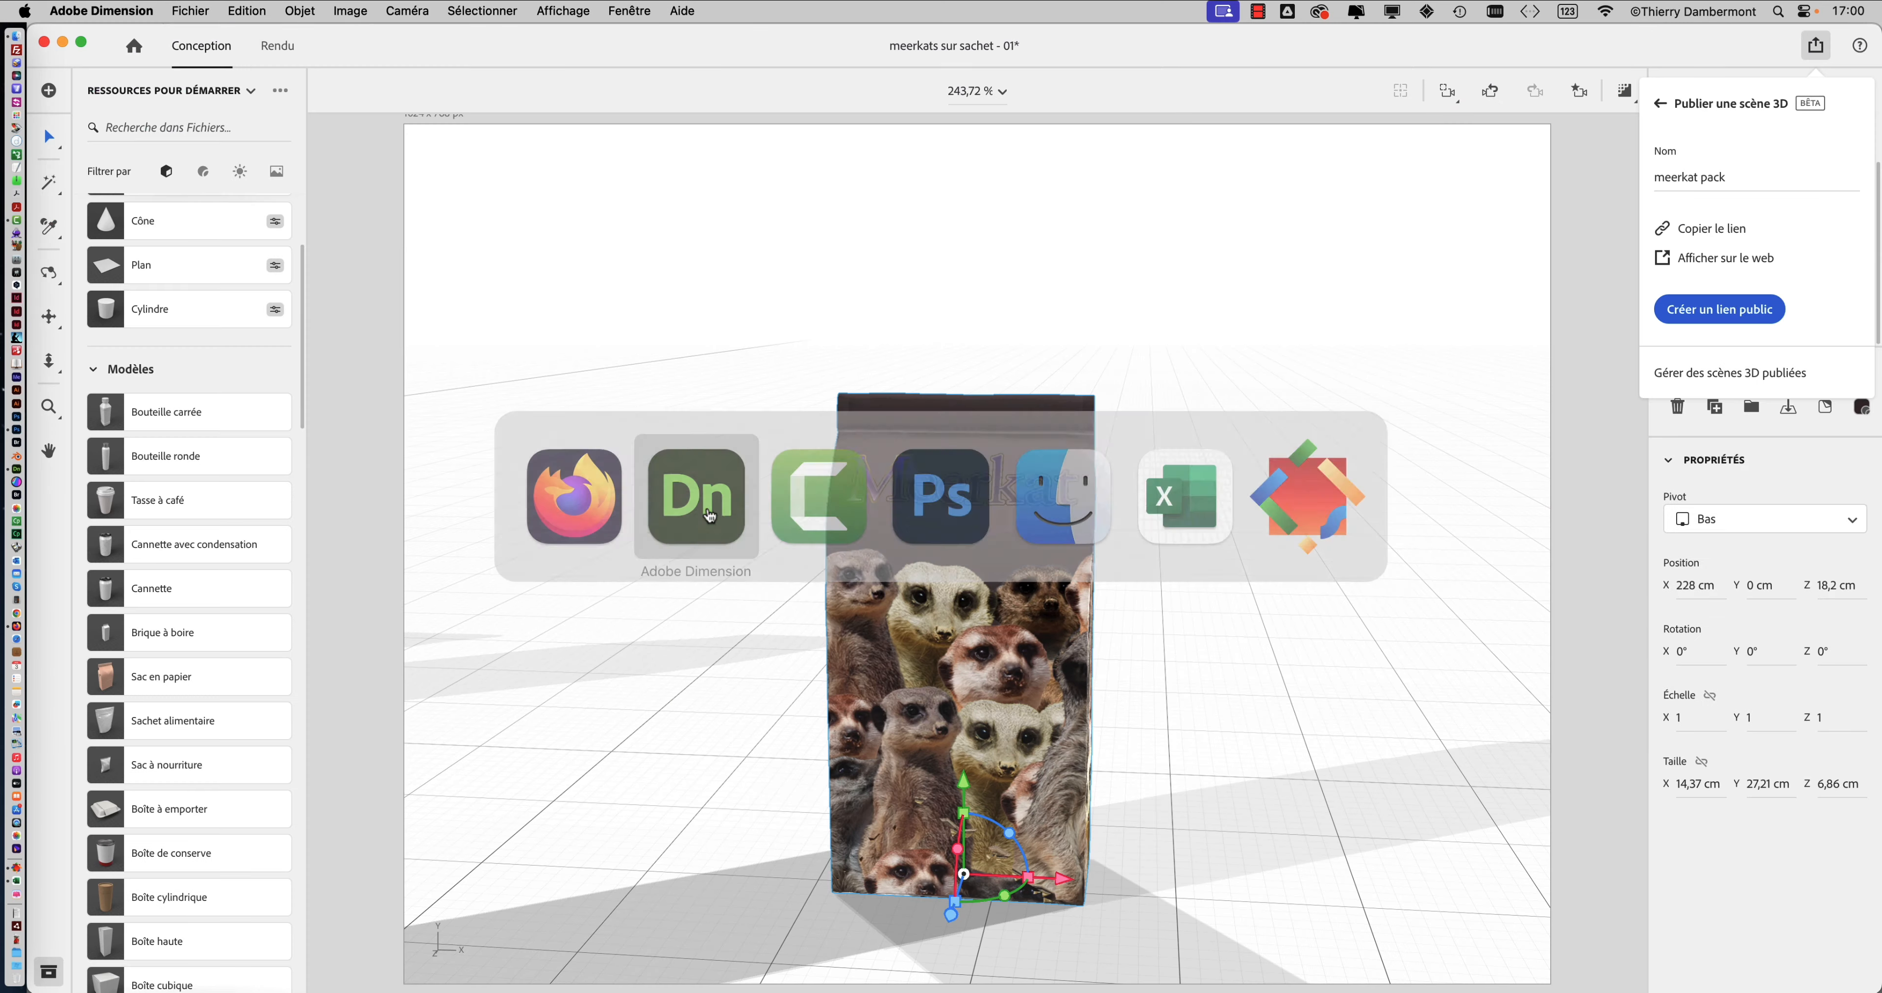
pyautogui.click(298, 10)
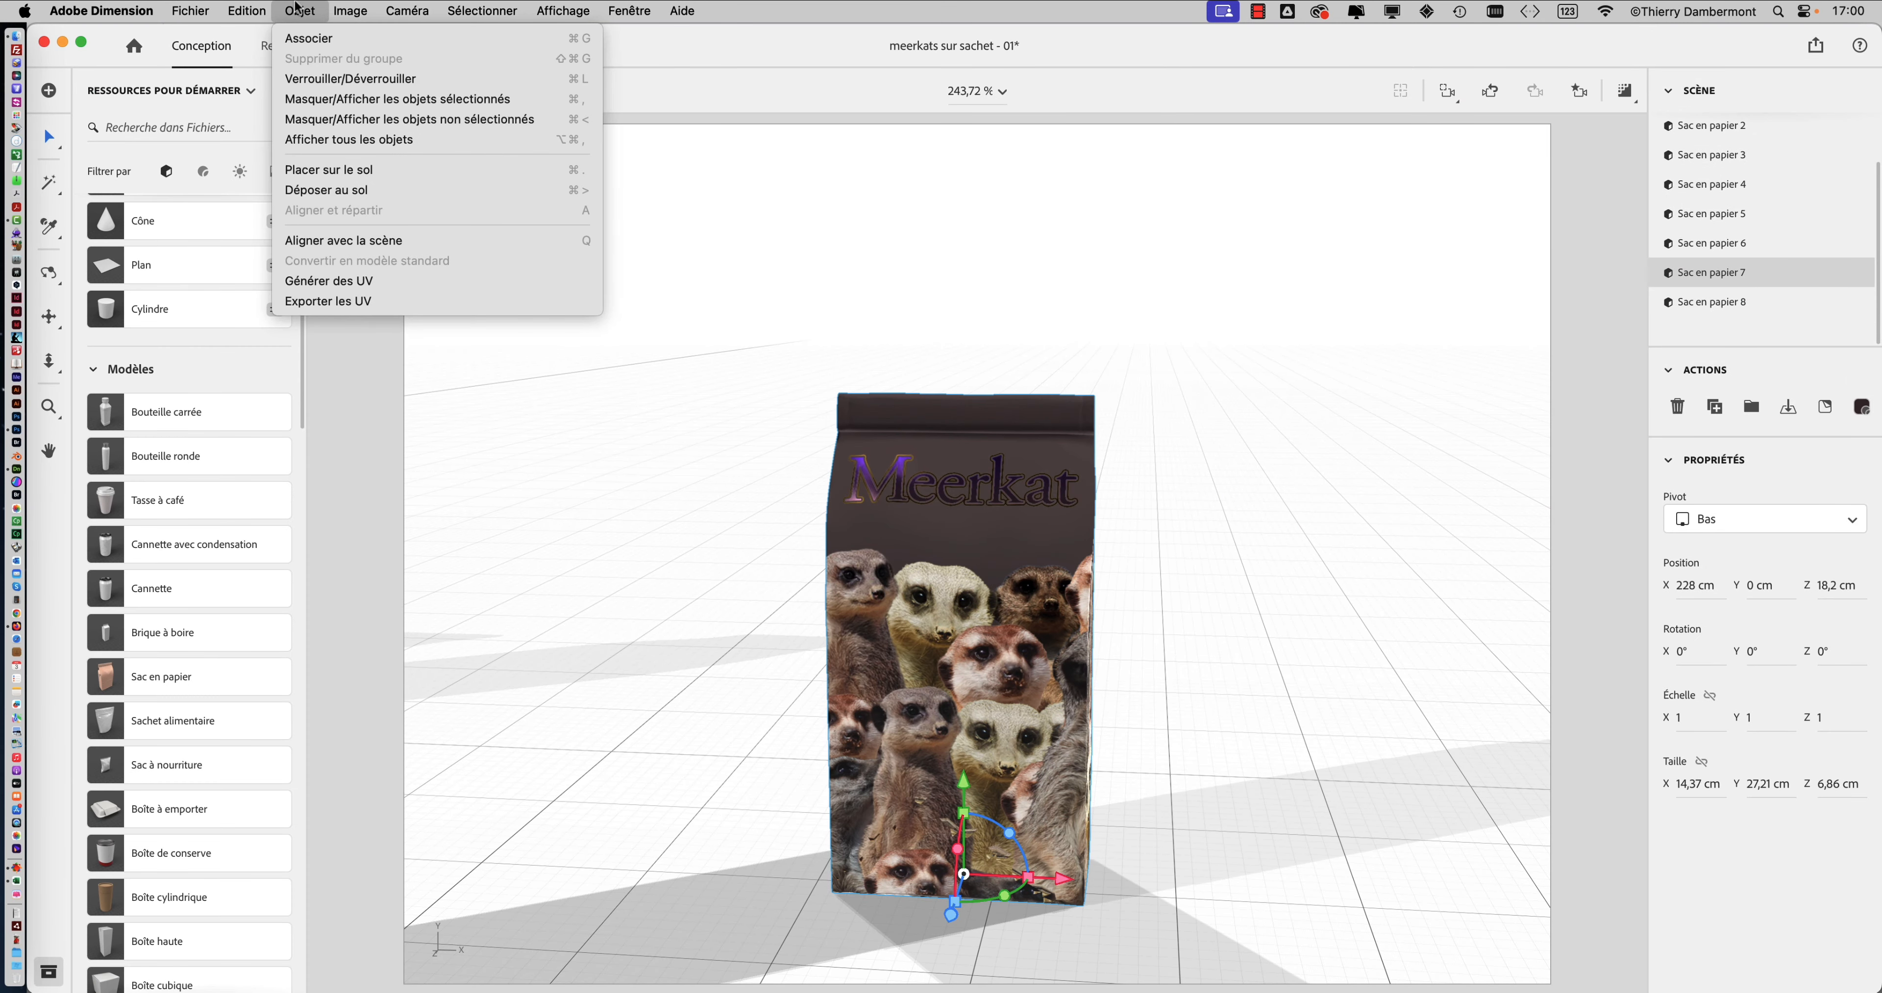
pyautogui.click(341, 119)
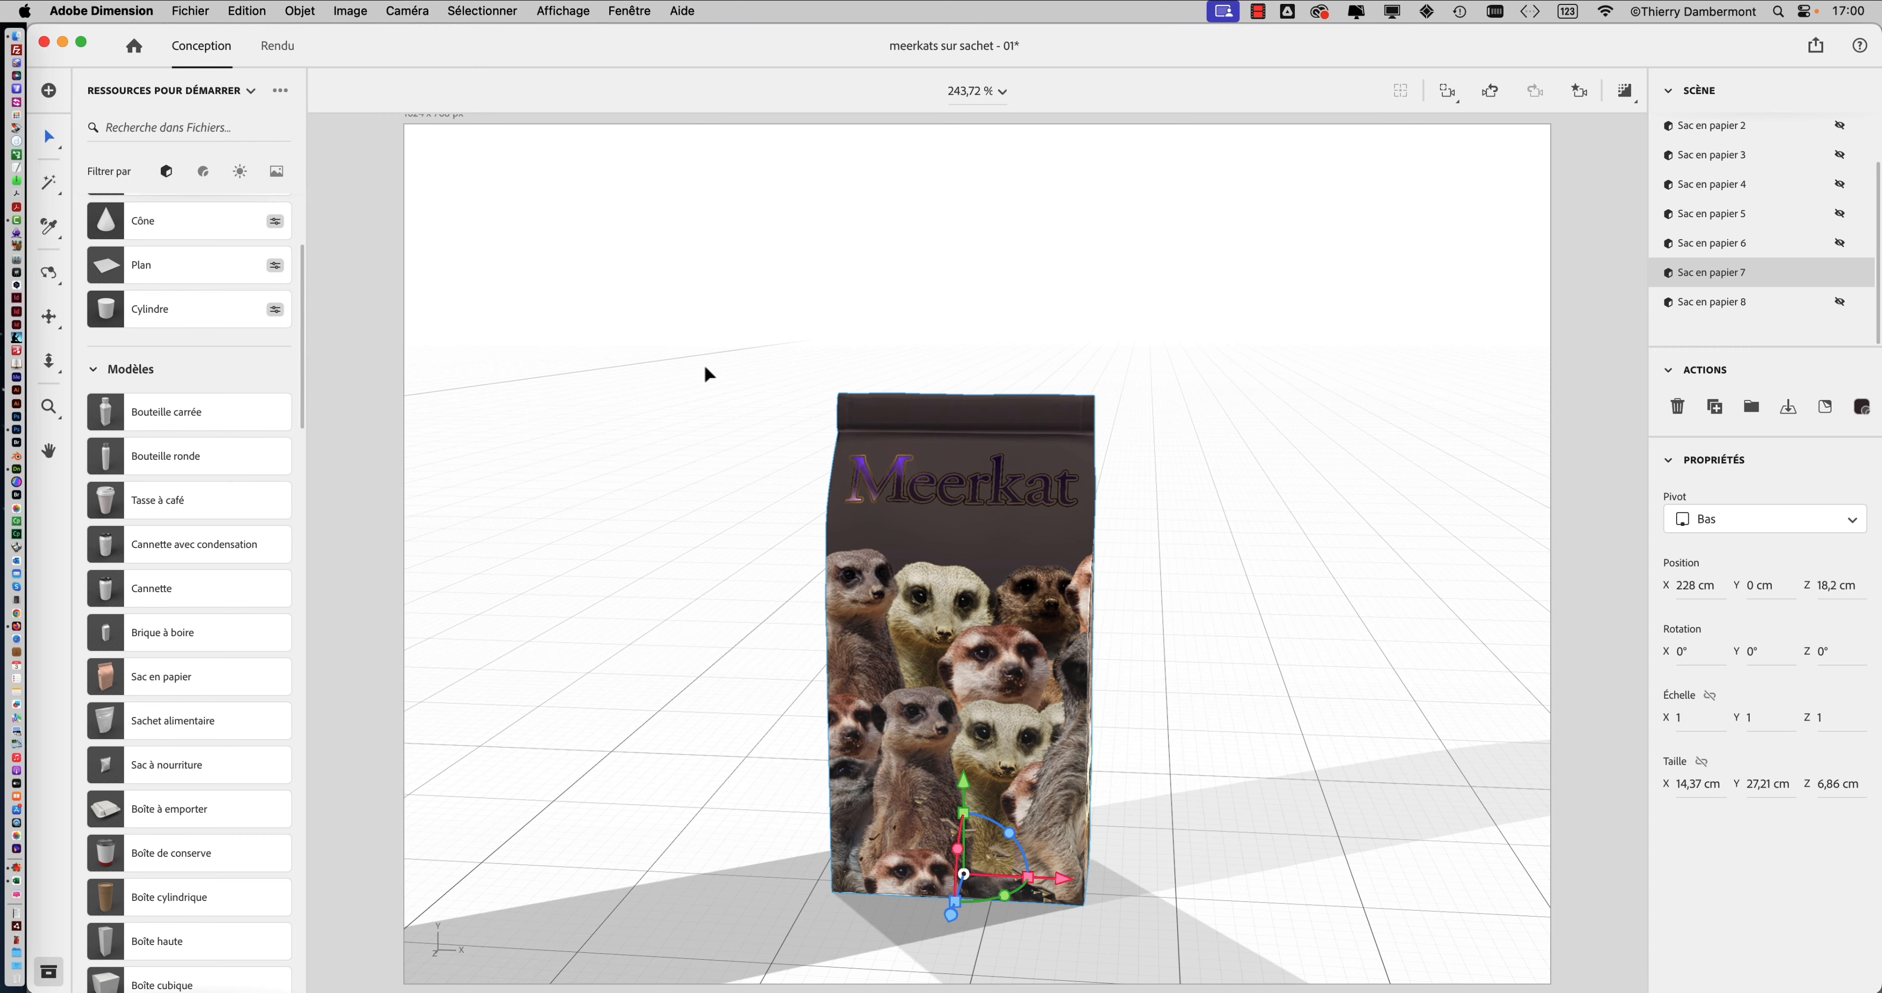
# Step: Examine the isolated bag and its meerkat image decal from several distances and viewing angles
pyautogui.scroll(-8, 708, 369)
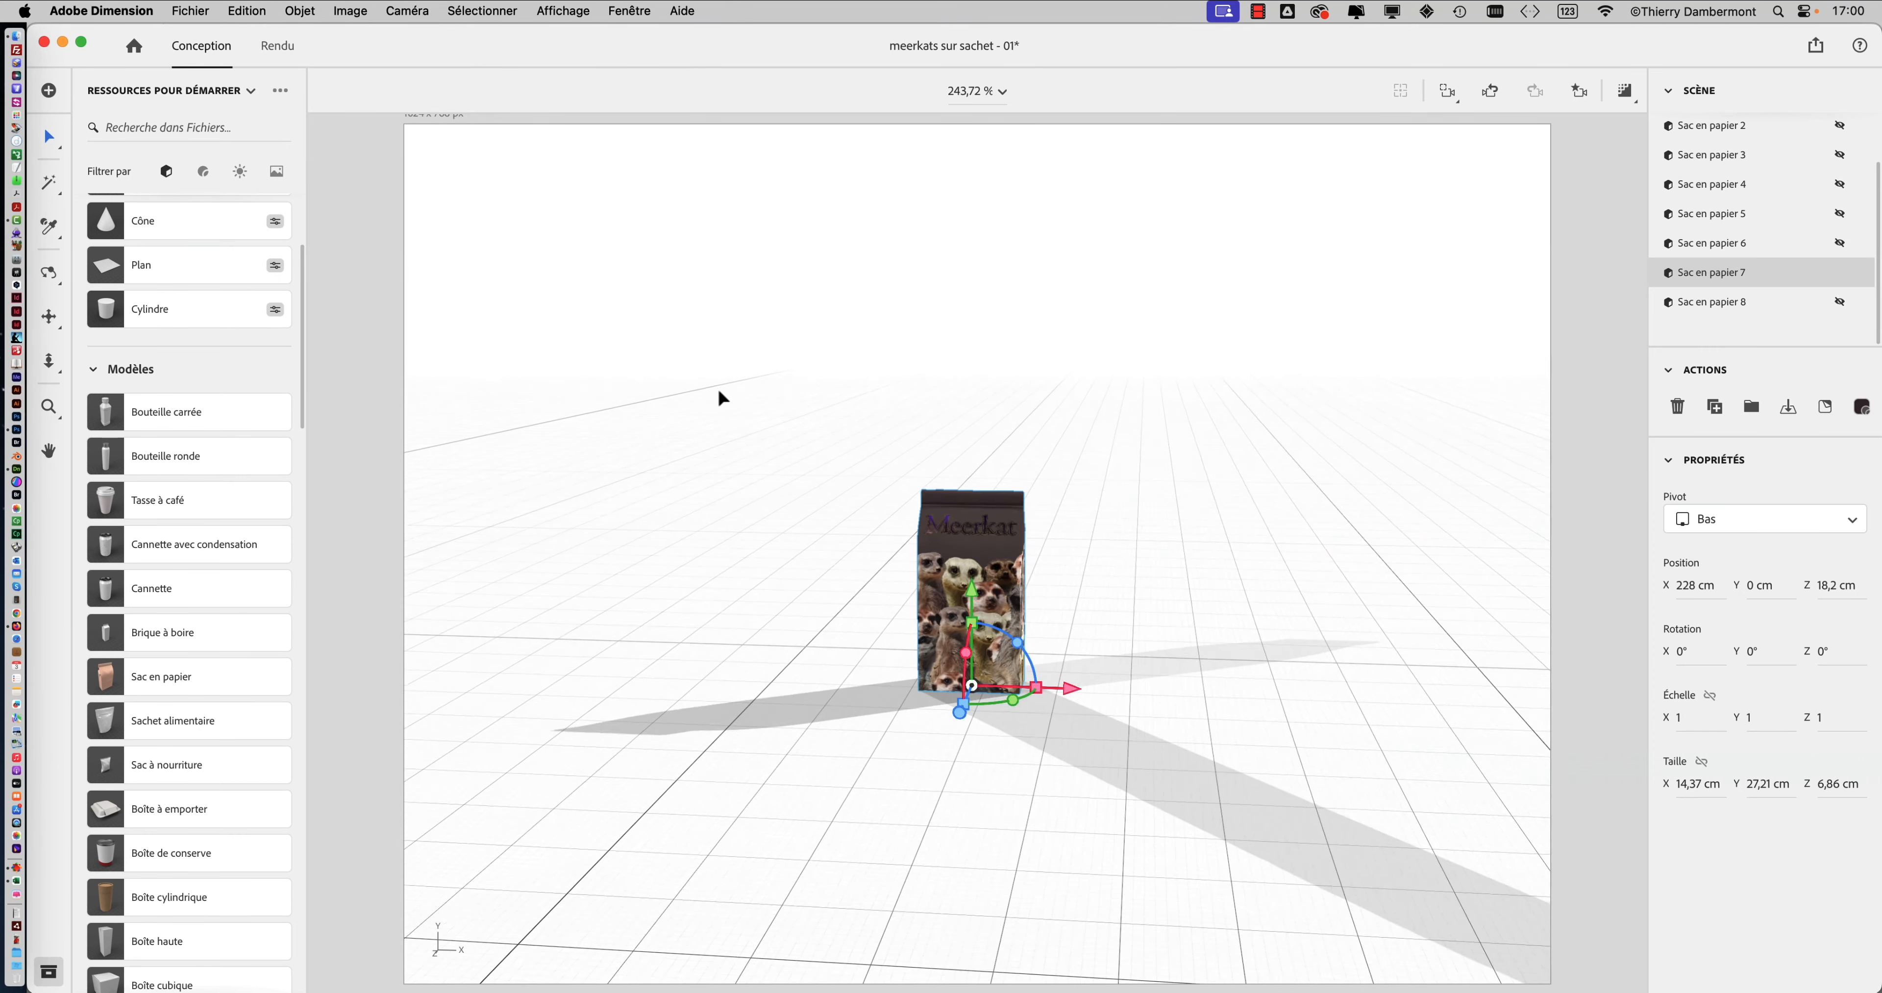
pyautogui.scroll(-8, 719, 391)
pyautogui.scroll(10, 717, 392)
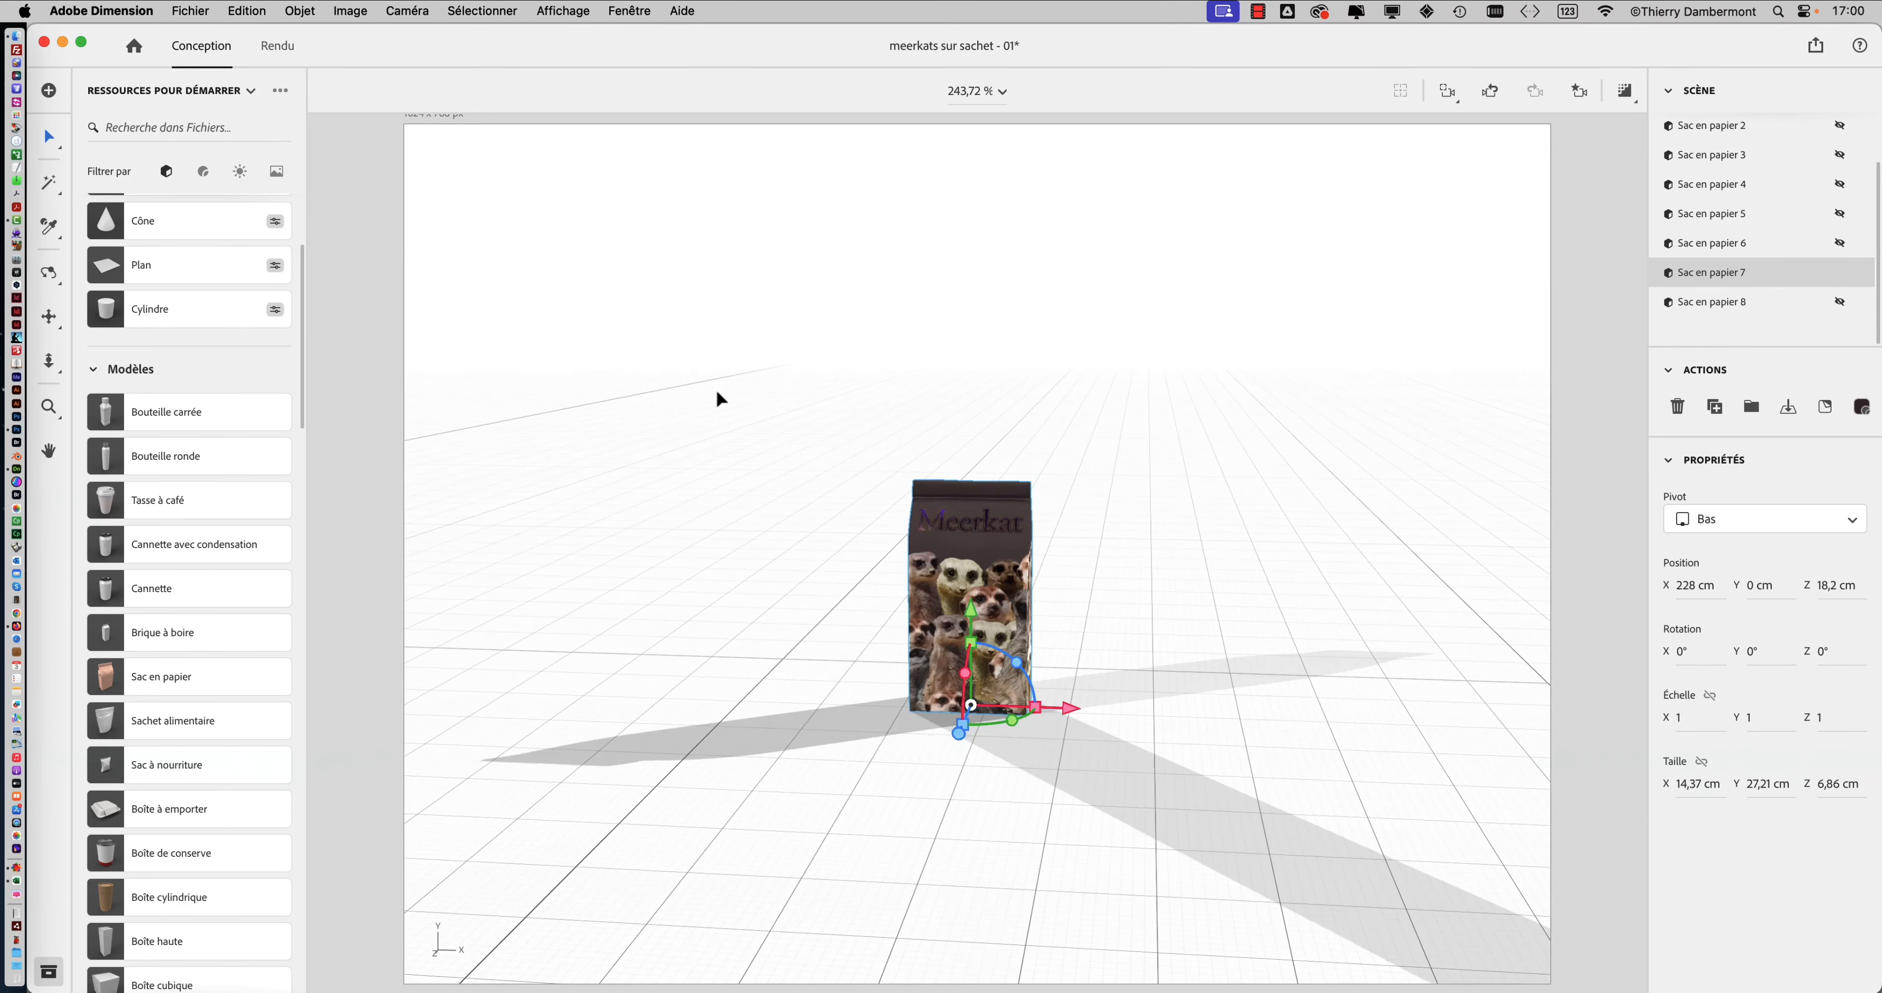
pyautogui.scroll(10, 716, 387)
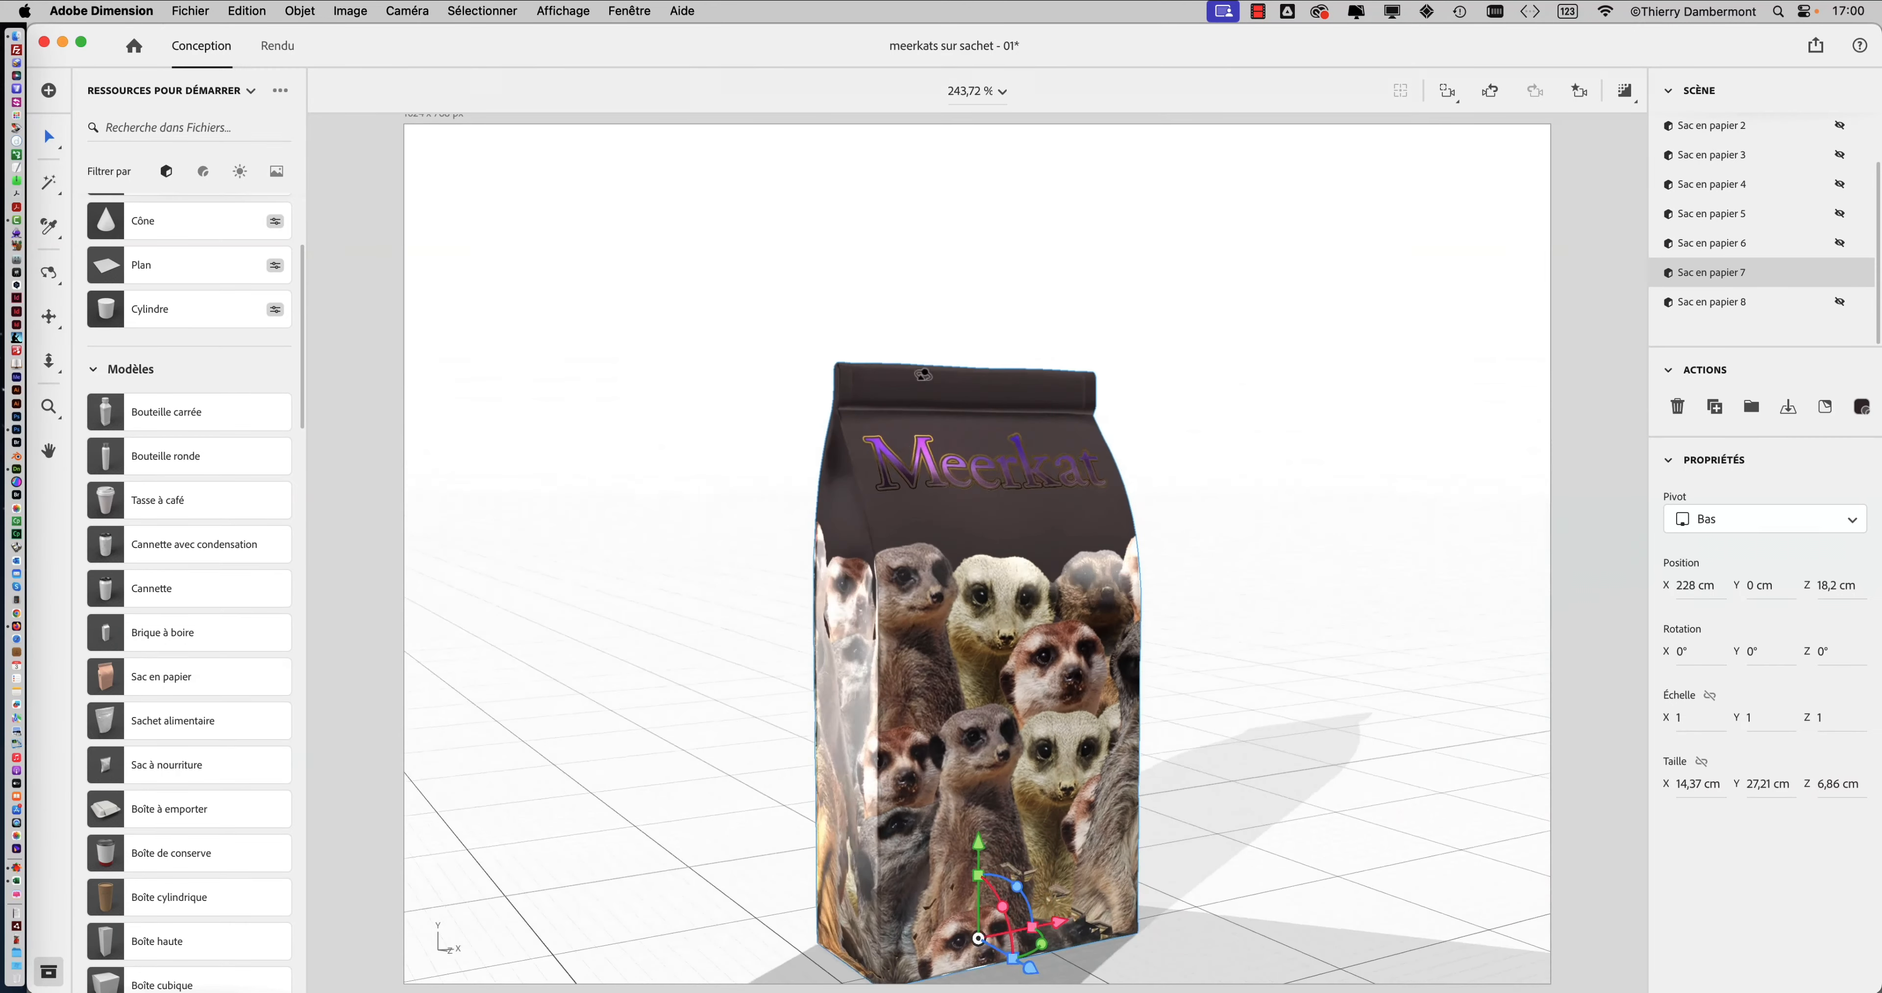
pyautogui.moveTo(924, 374); pyautogui.dragTo(1013, 605, button='right')
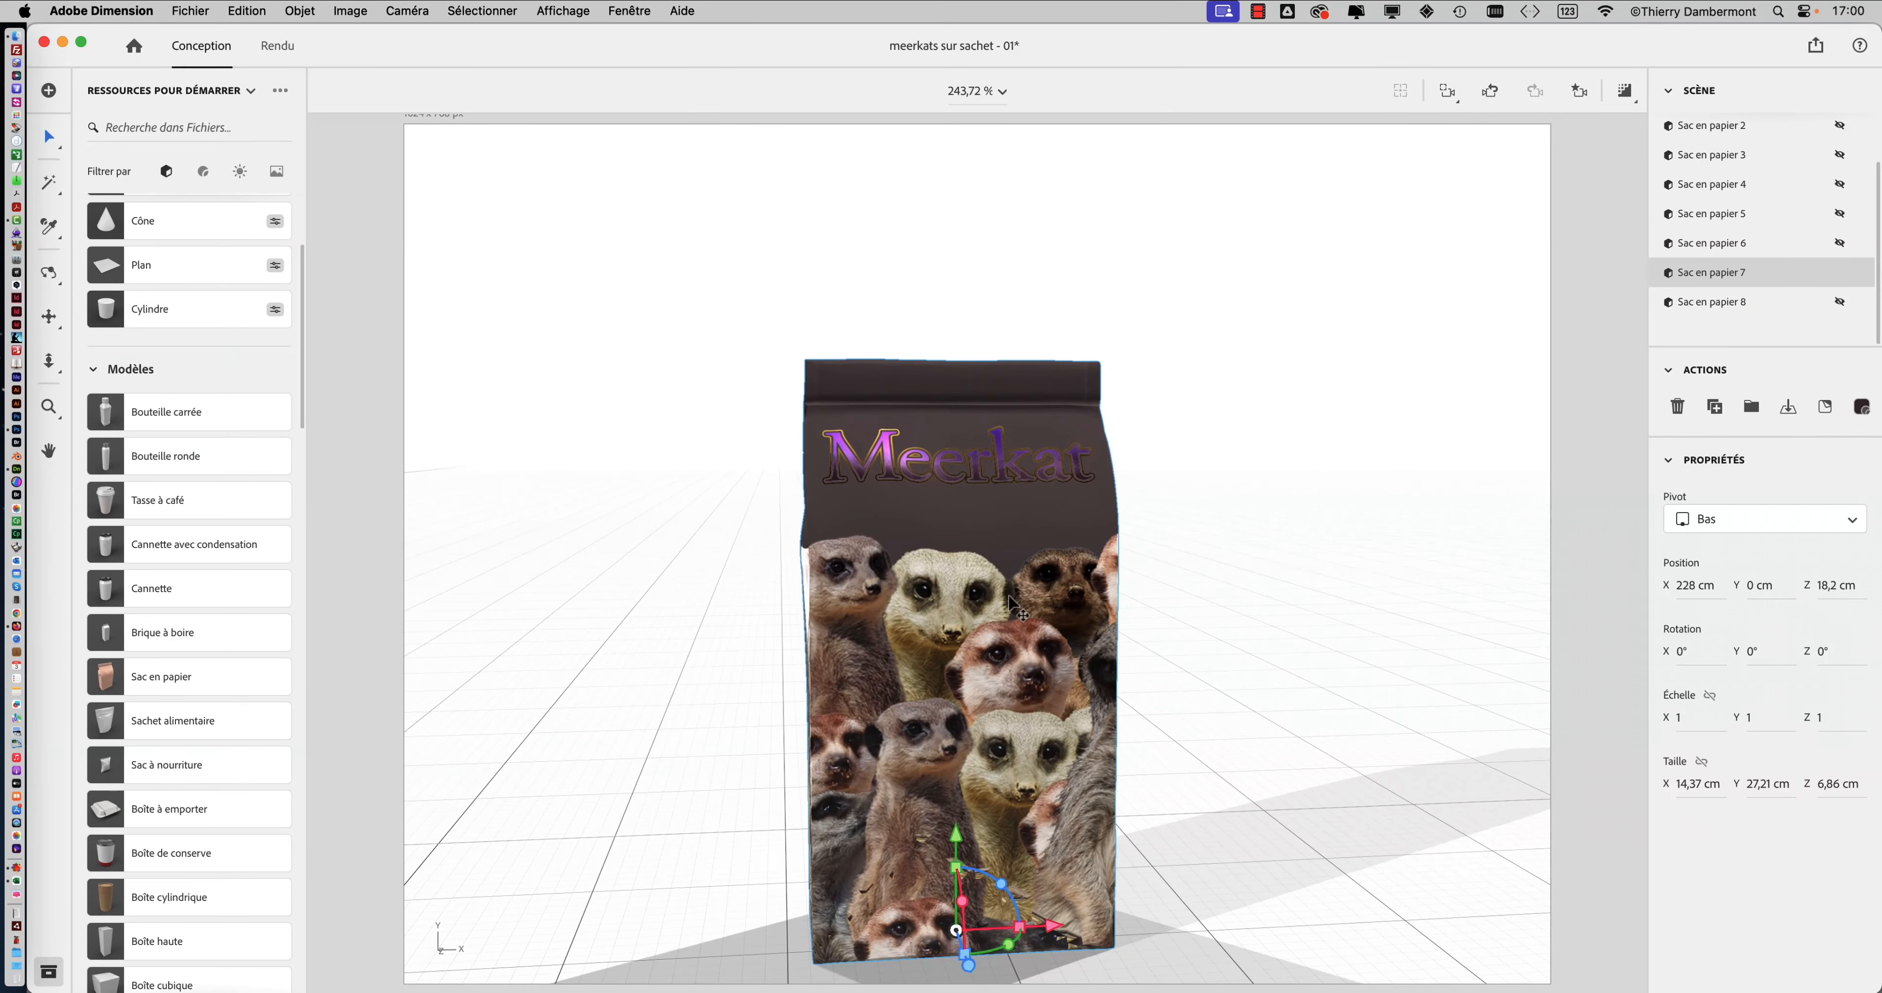
pyautogui.doubleClick(1012, 606)
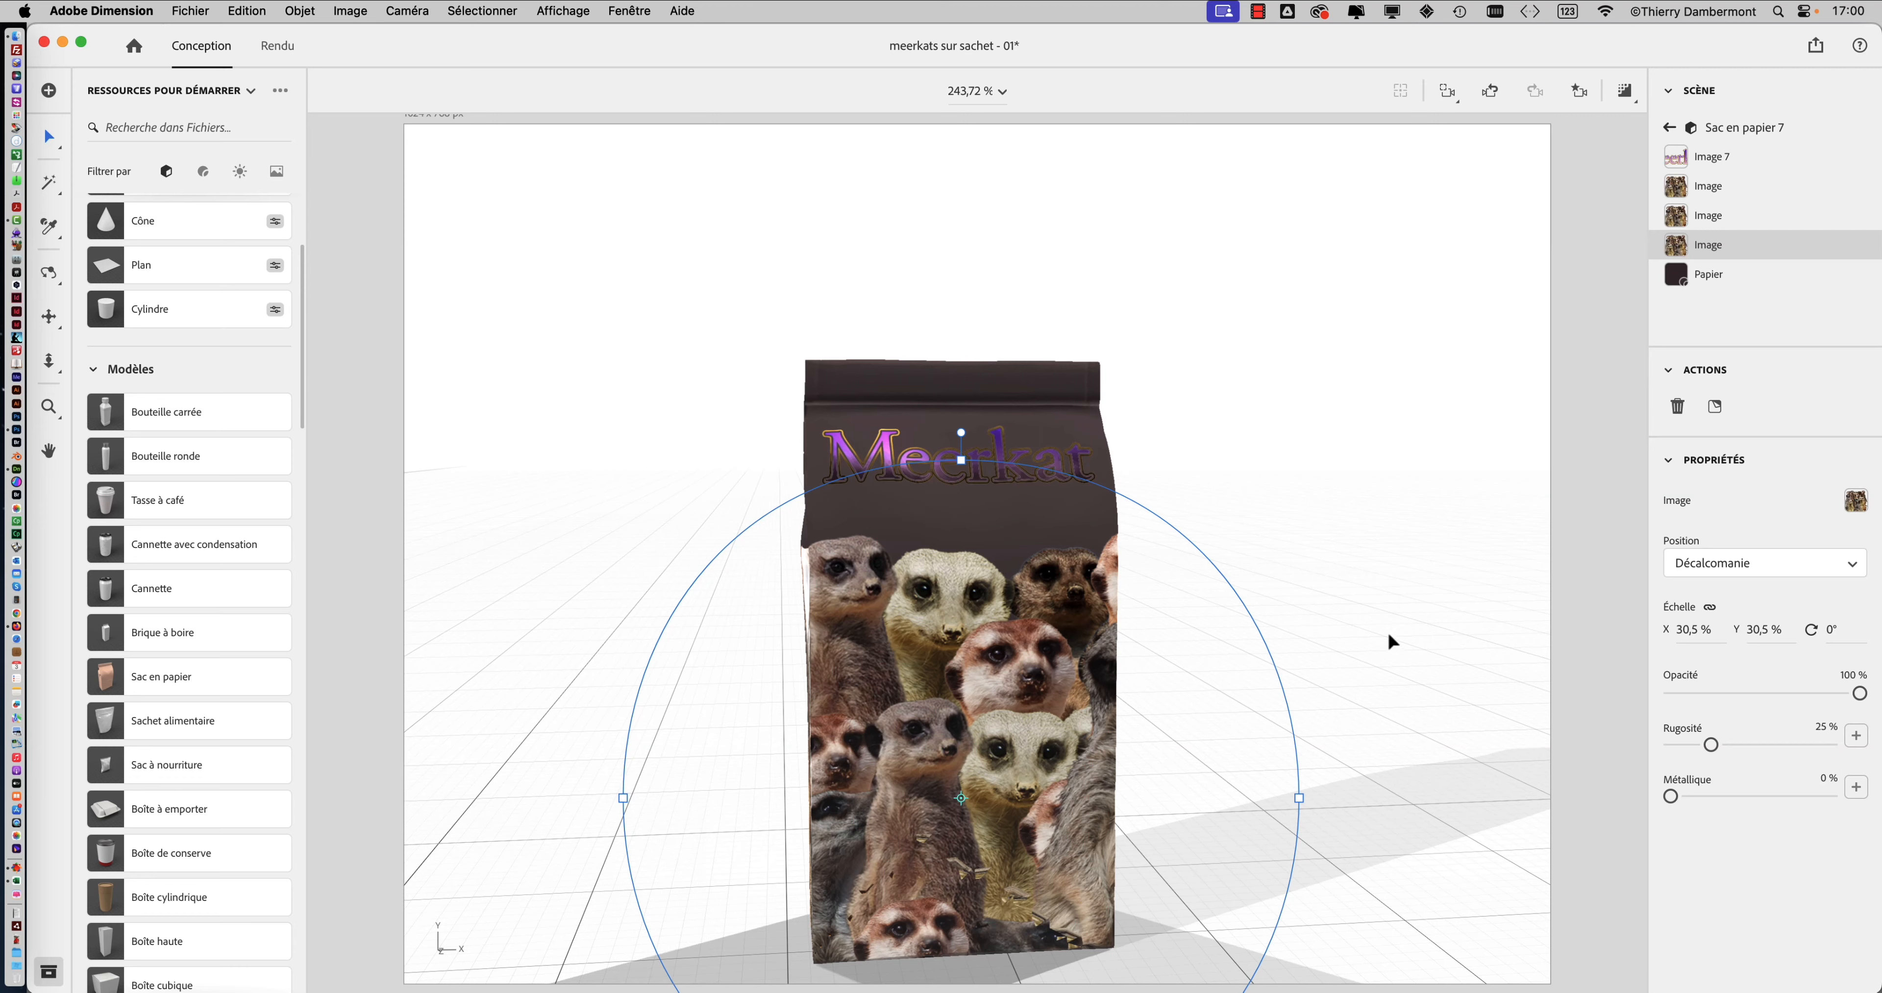
pyautogui.moveTo(1391, 641); pyautogui.dragTo(1429, 445, button='right')
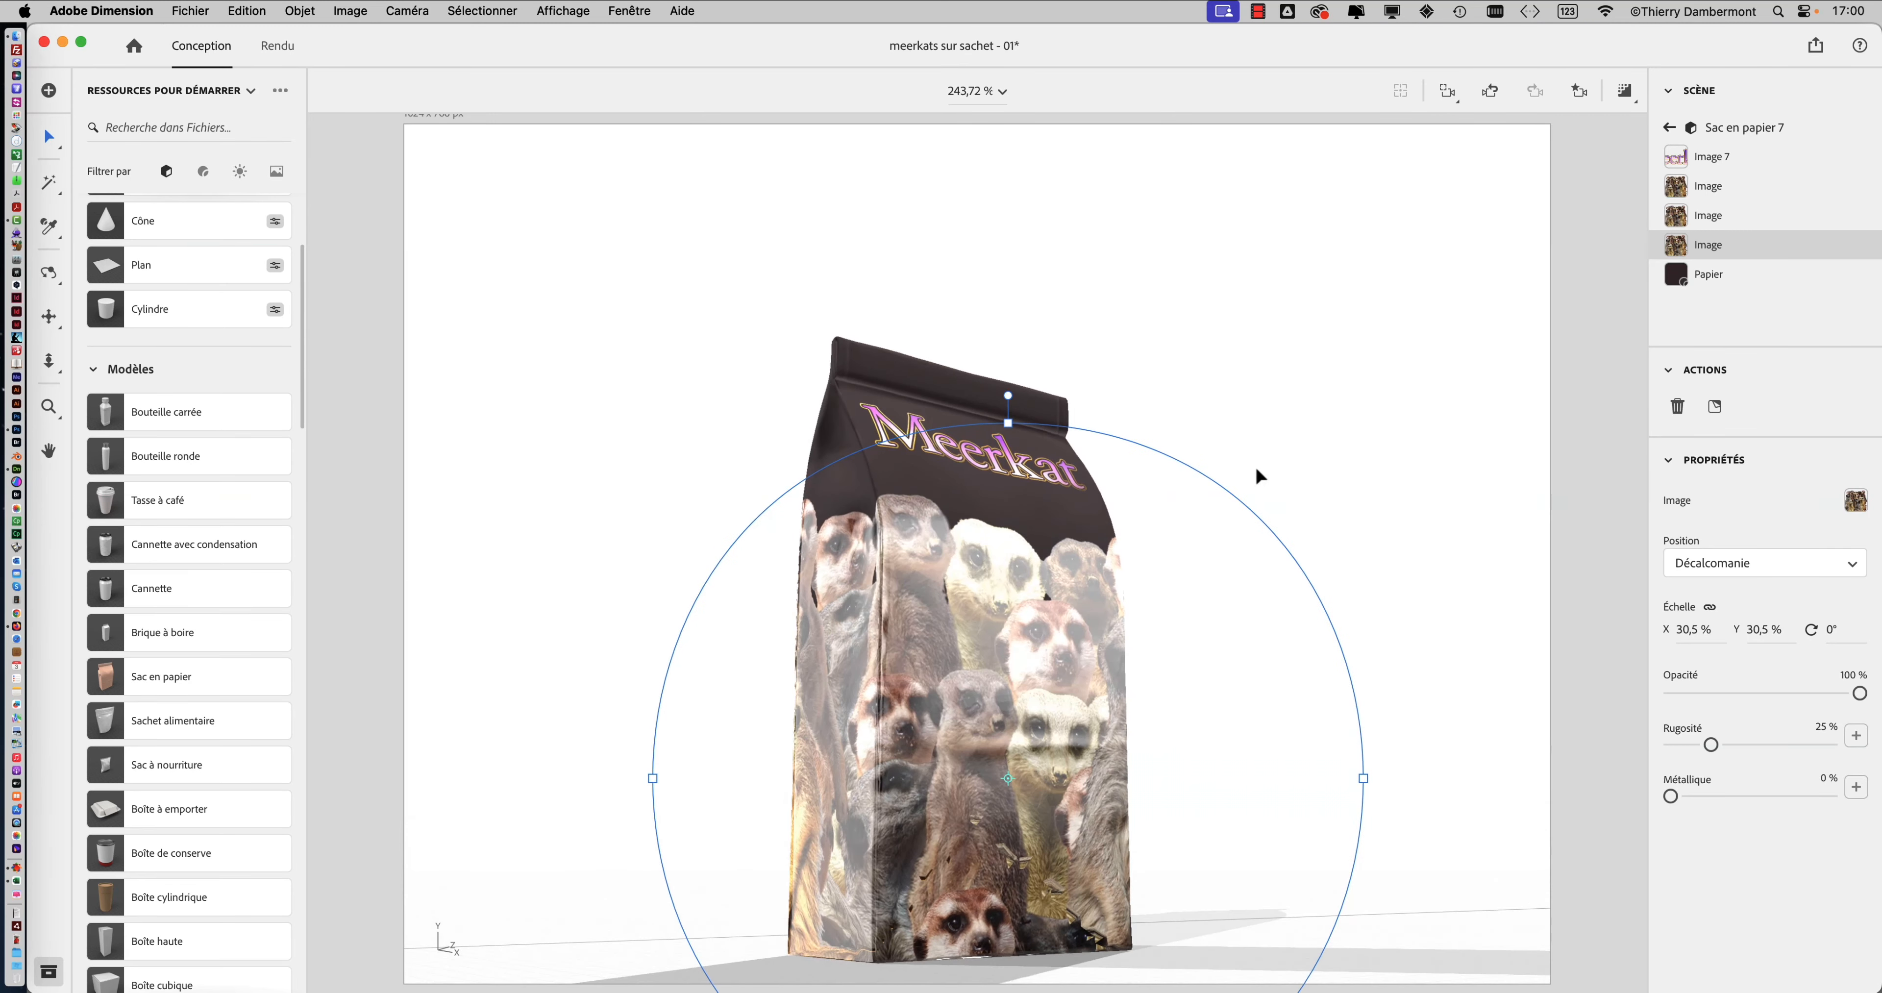
pyautogui.moveTo(1258, 476); pyautogui.dragTo(938, 712, button='right')
# Step: Reselect the isolated bag and run the command for hiding or showing unselected objects once more
pyautogui.click(1294, 490)
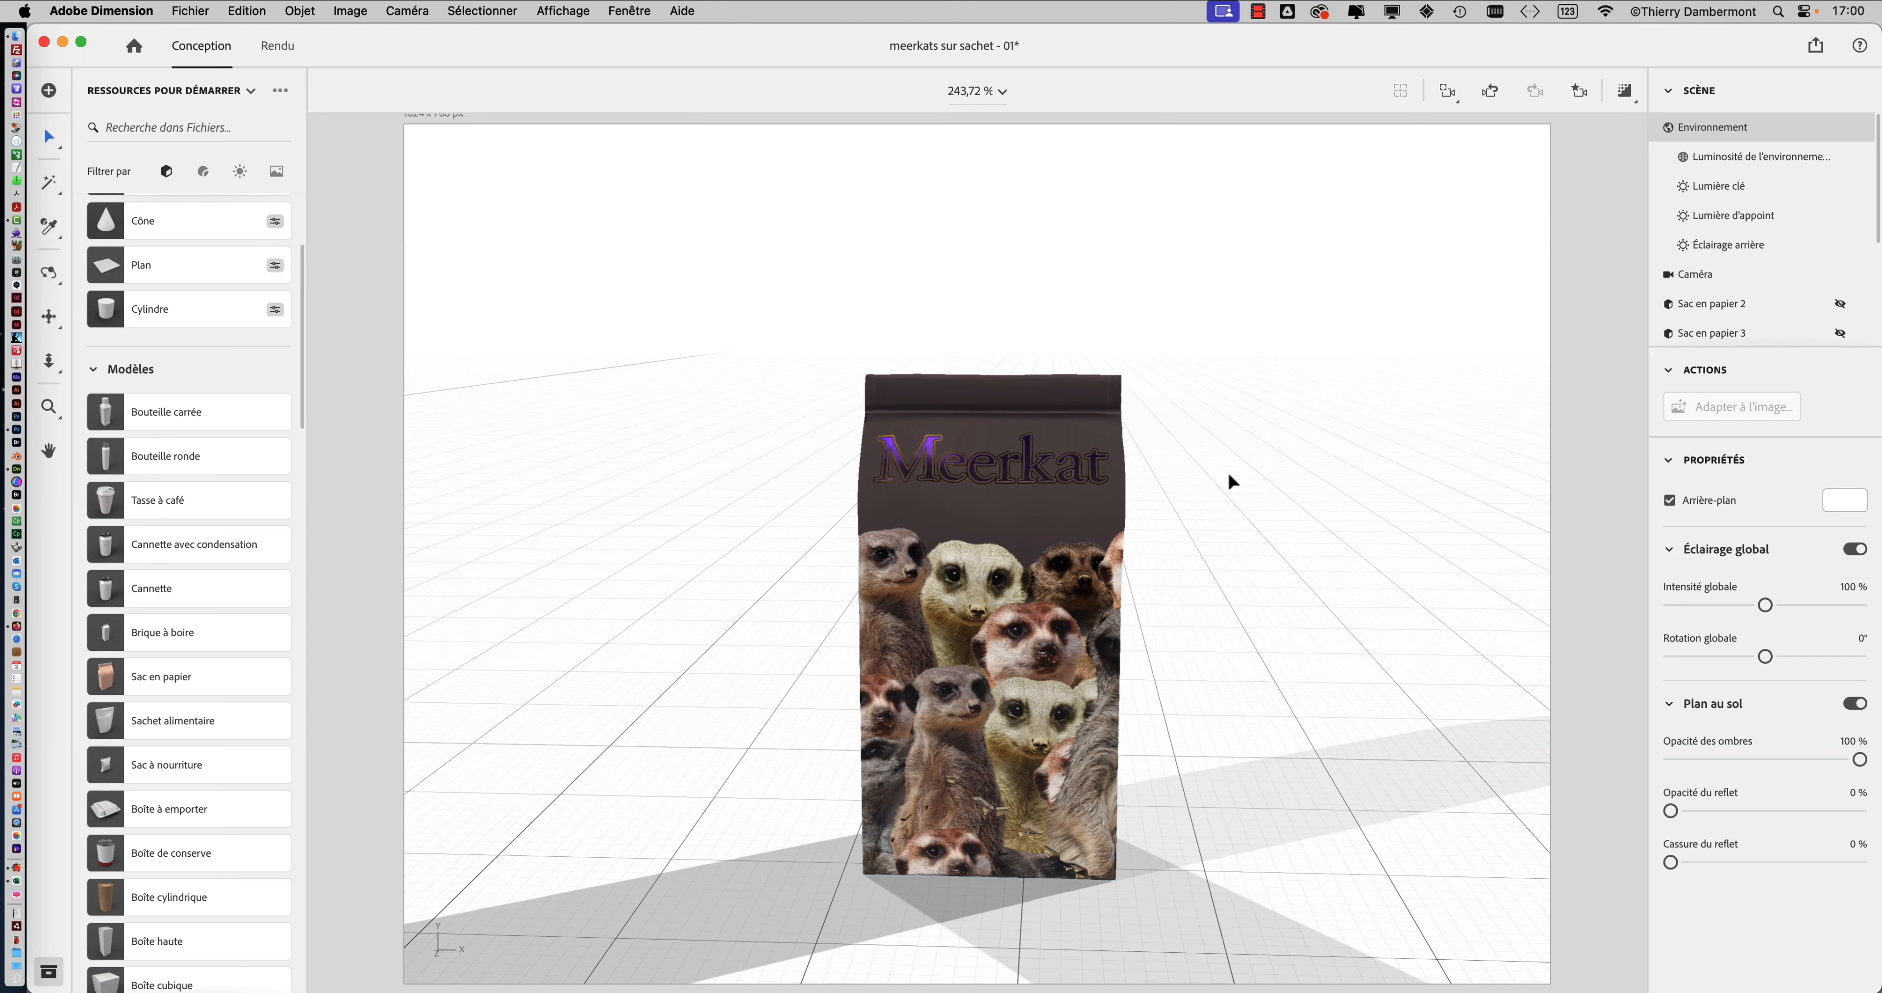
pyautogui.click(1092, 520)
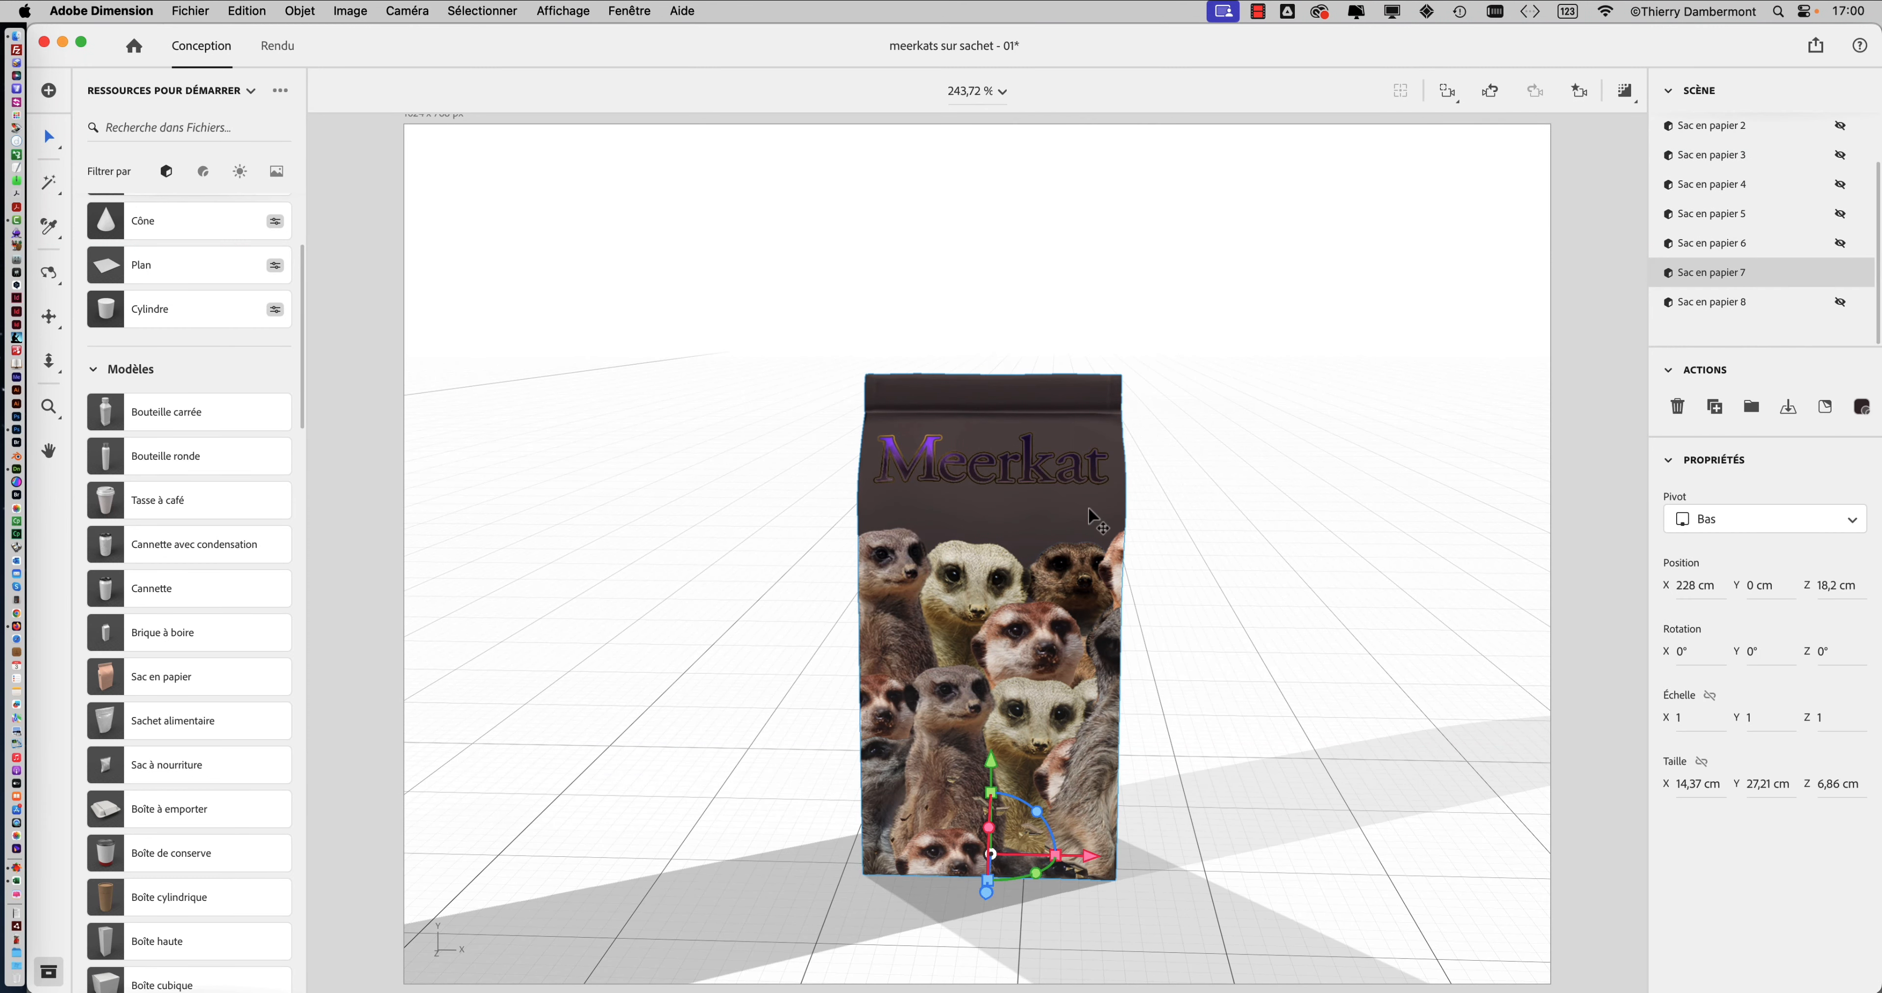
pyautogui.click(320, 10)
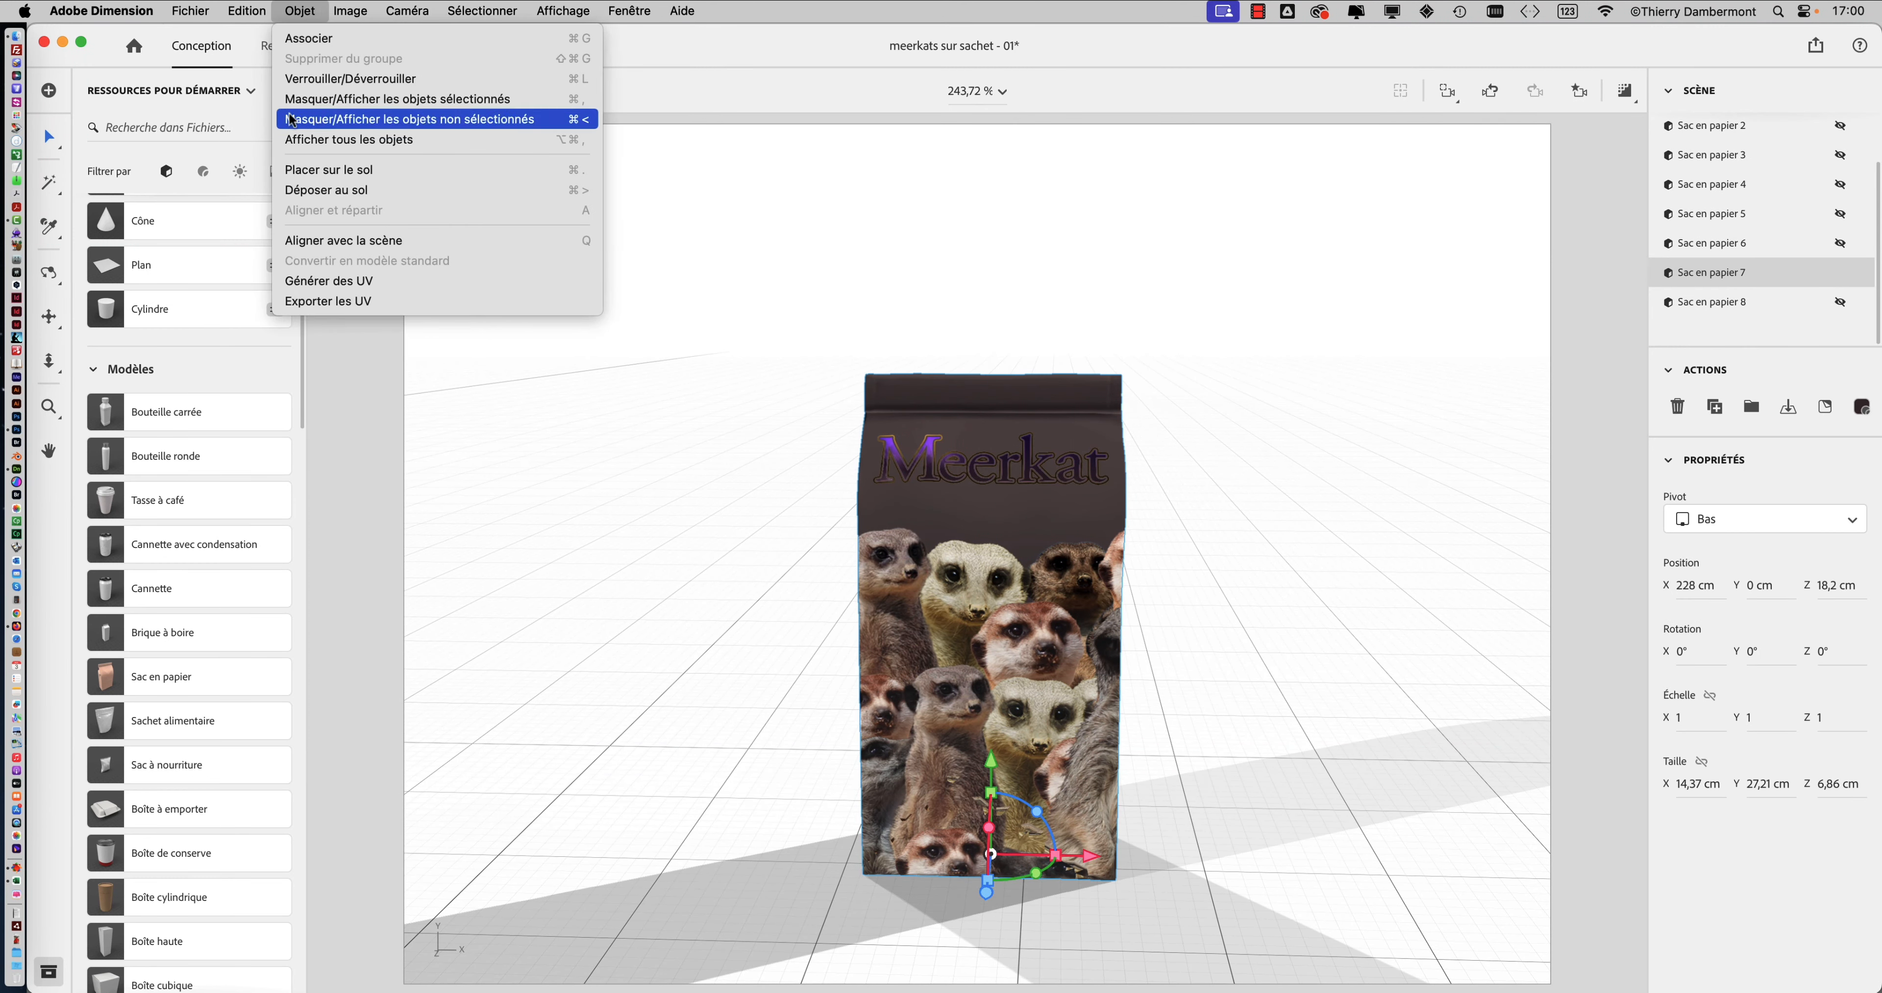
pyautogui.click(392, 122)
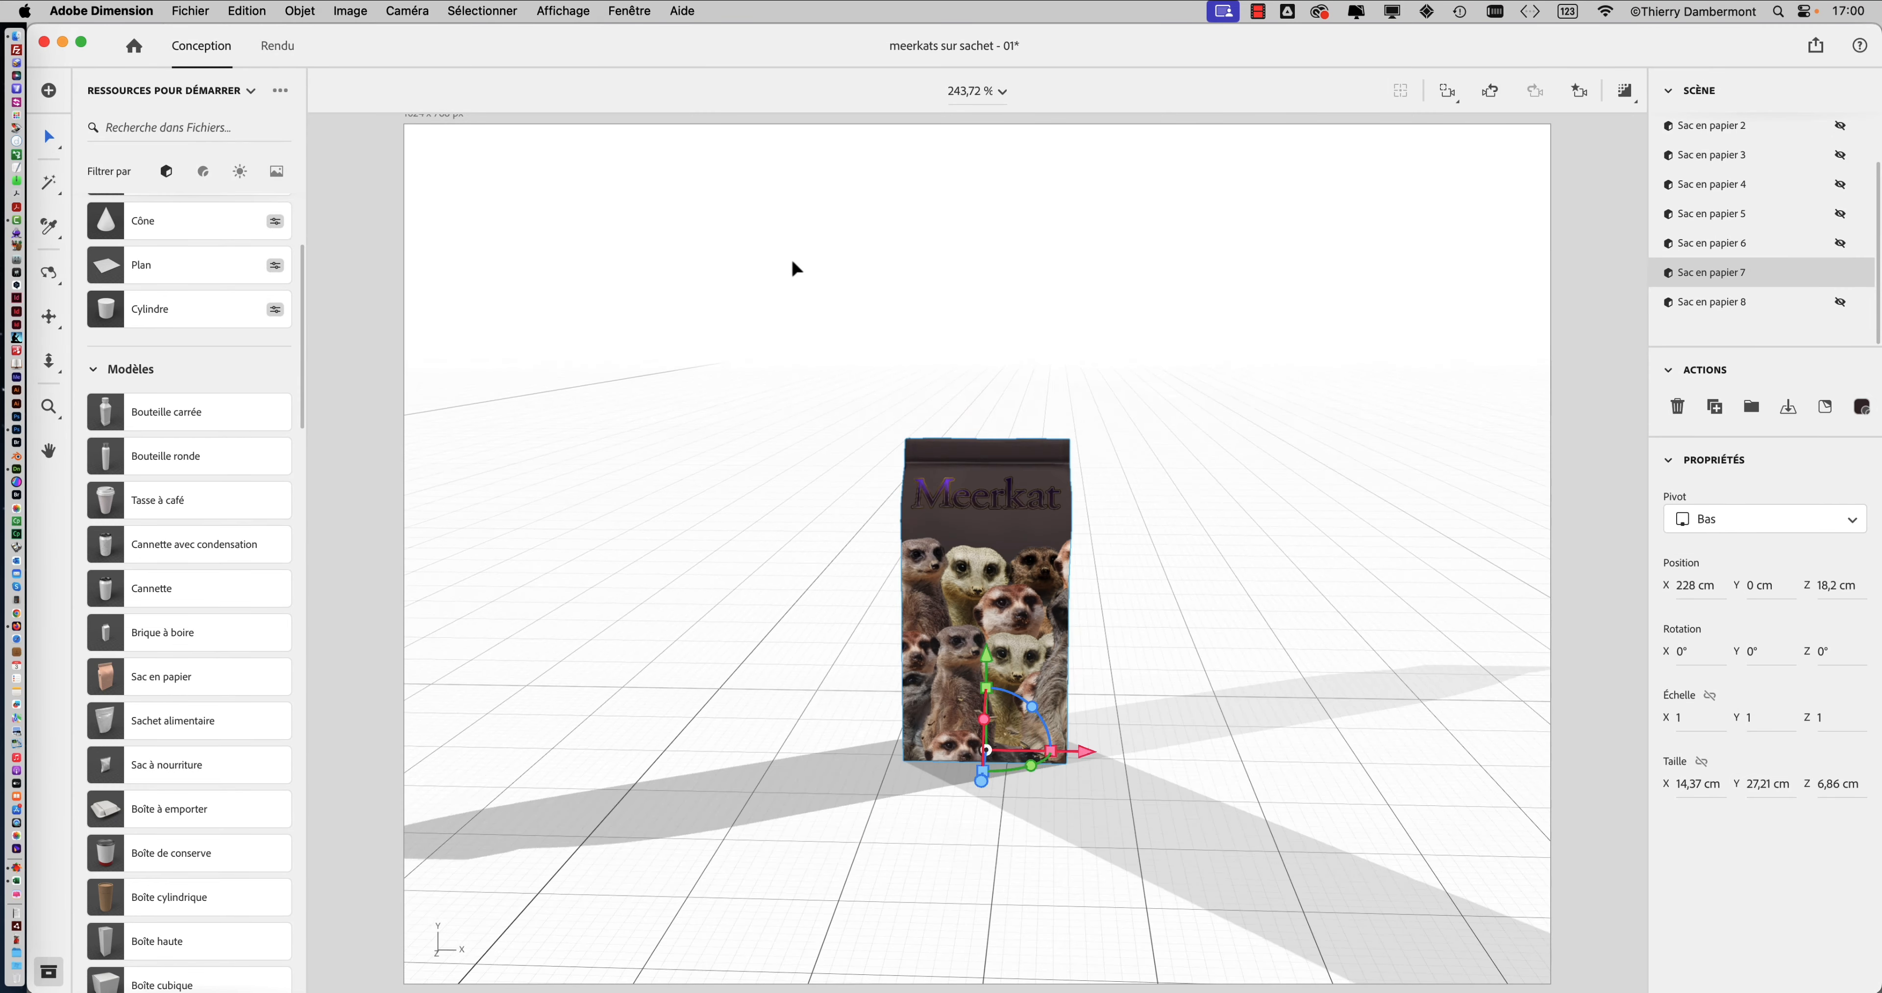
# Step: Save the scene as a new version named "meerkats sur sachet - 02.dn" in the PHOTOSHOP folder
pyautogui.moveTo(761, 365); pyautogui.dragTo(647, 382, button='middle')
pyautogui.click(196, 9)
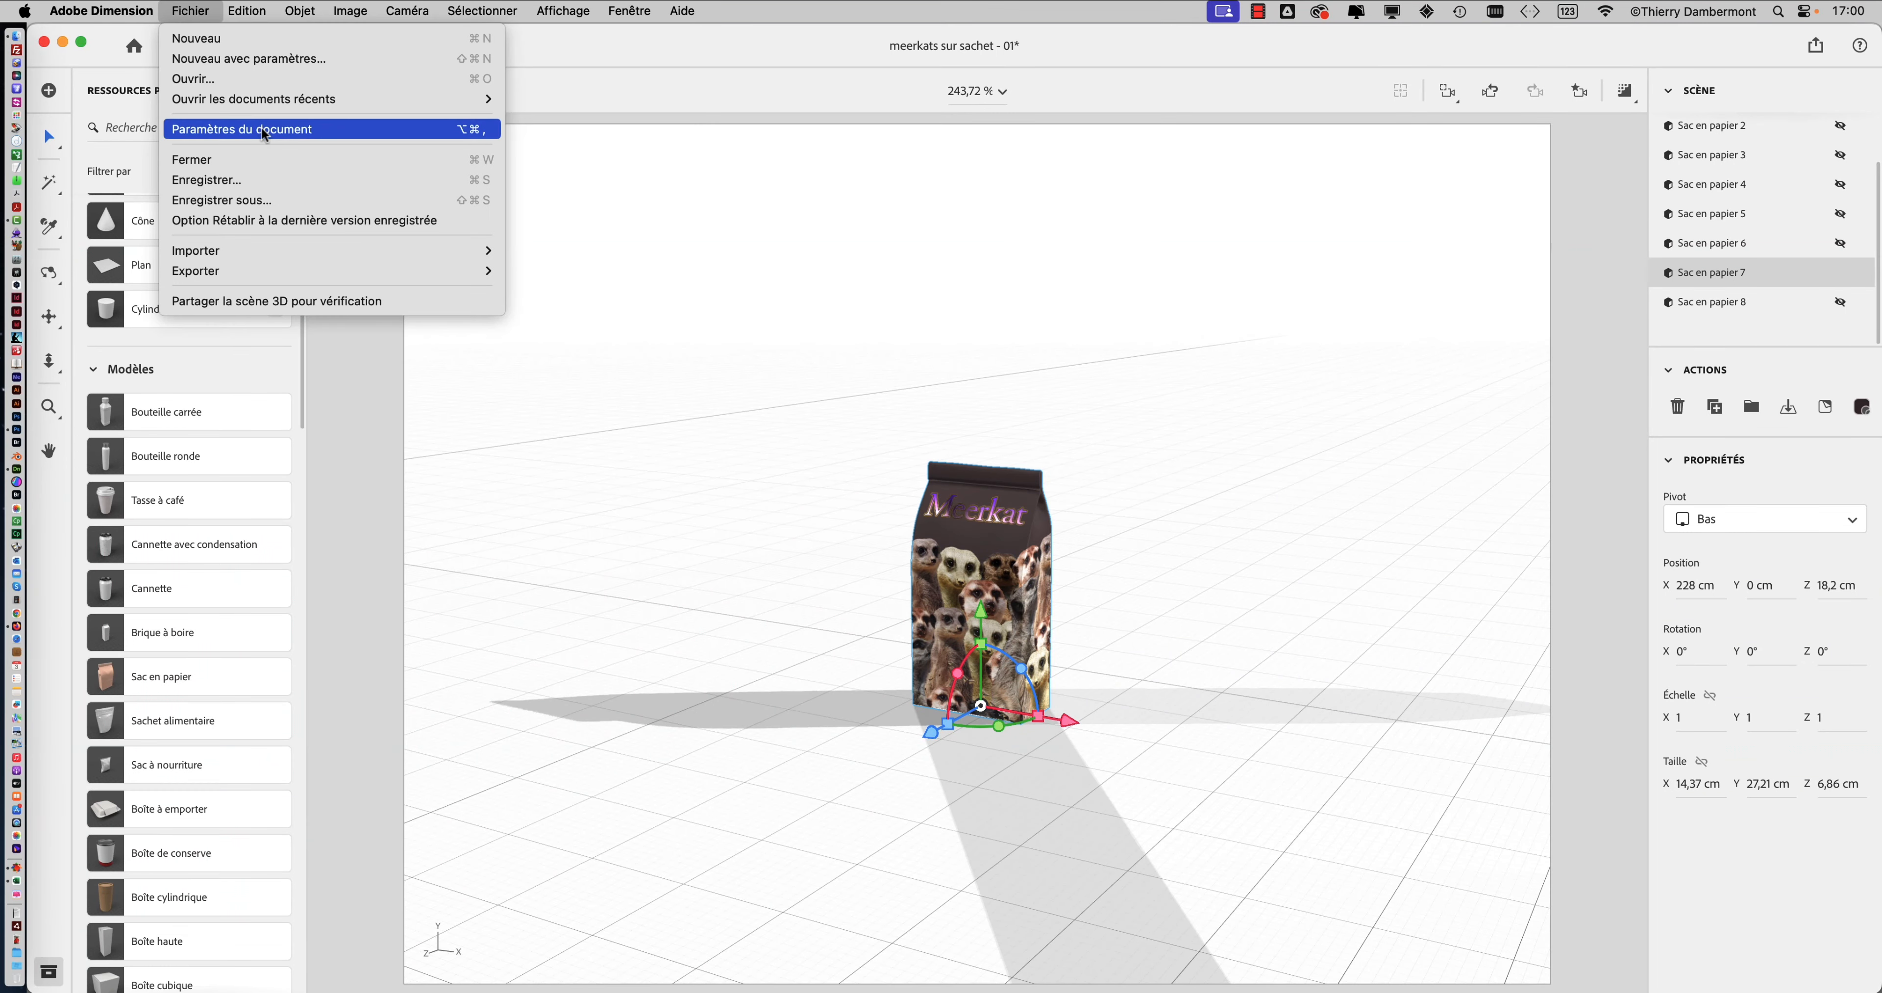
pyautogui.click(277, 199)
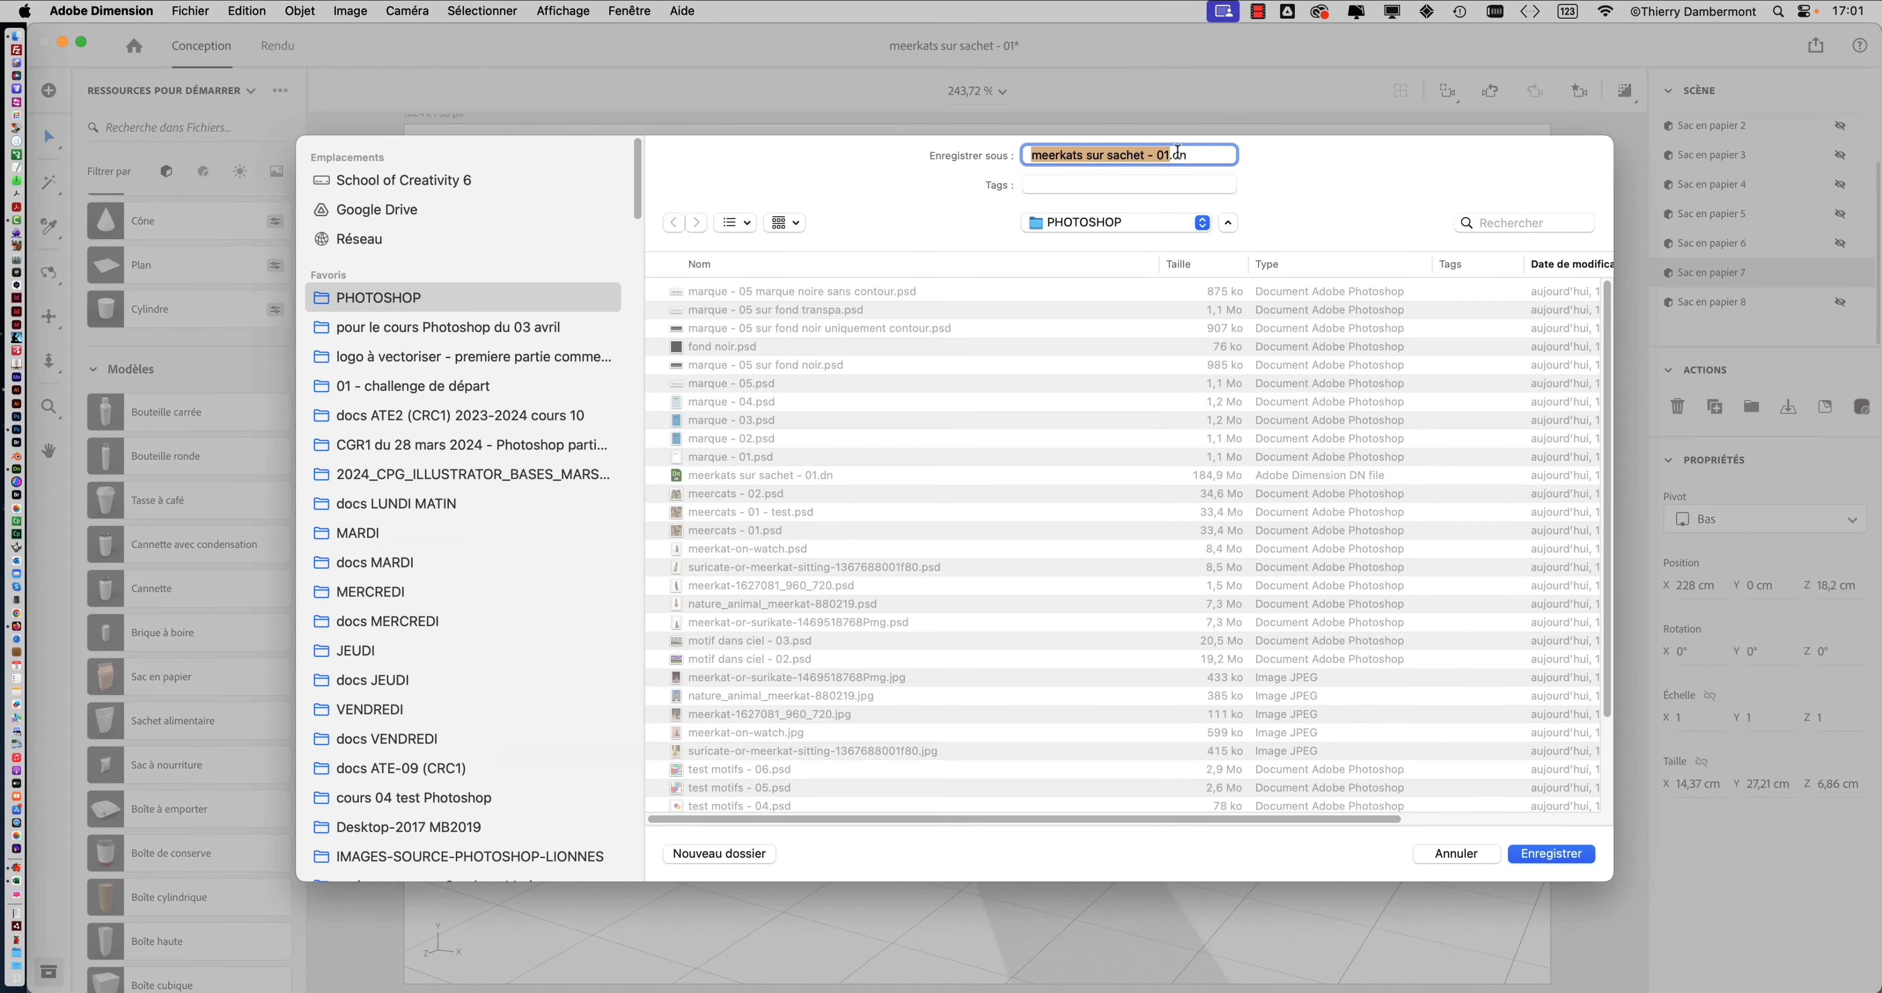
pyautogui.click(1169, 156)
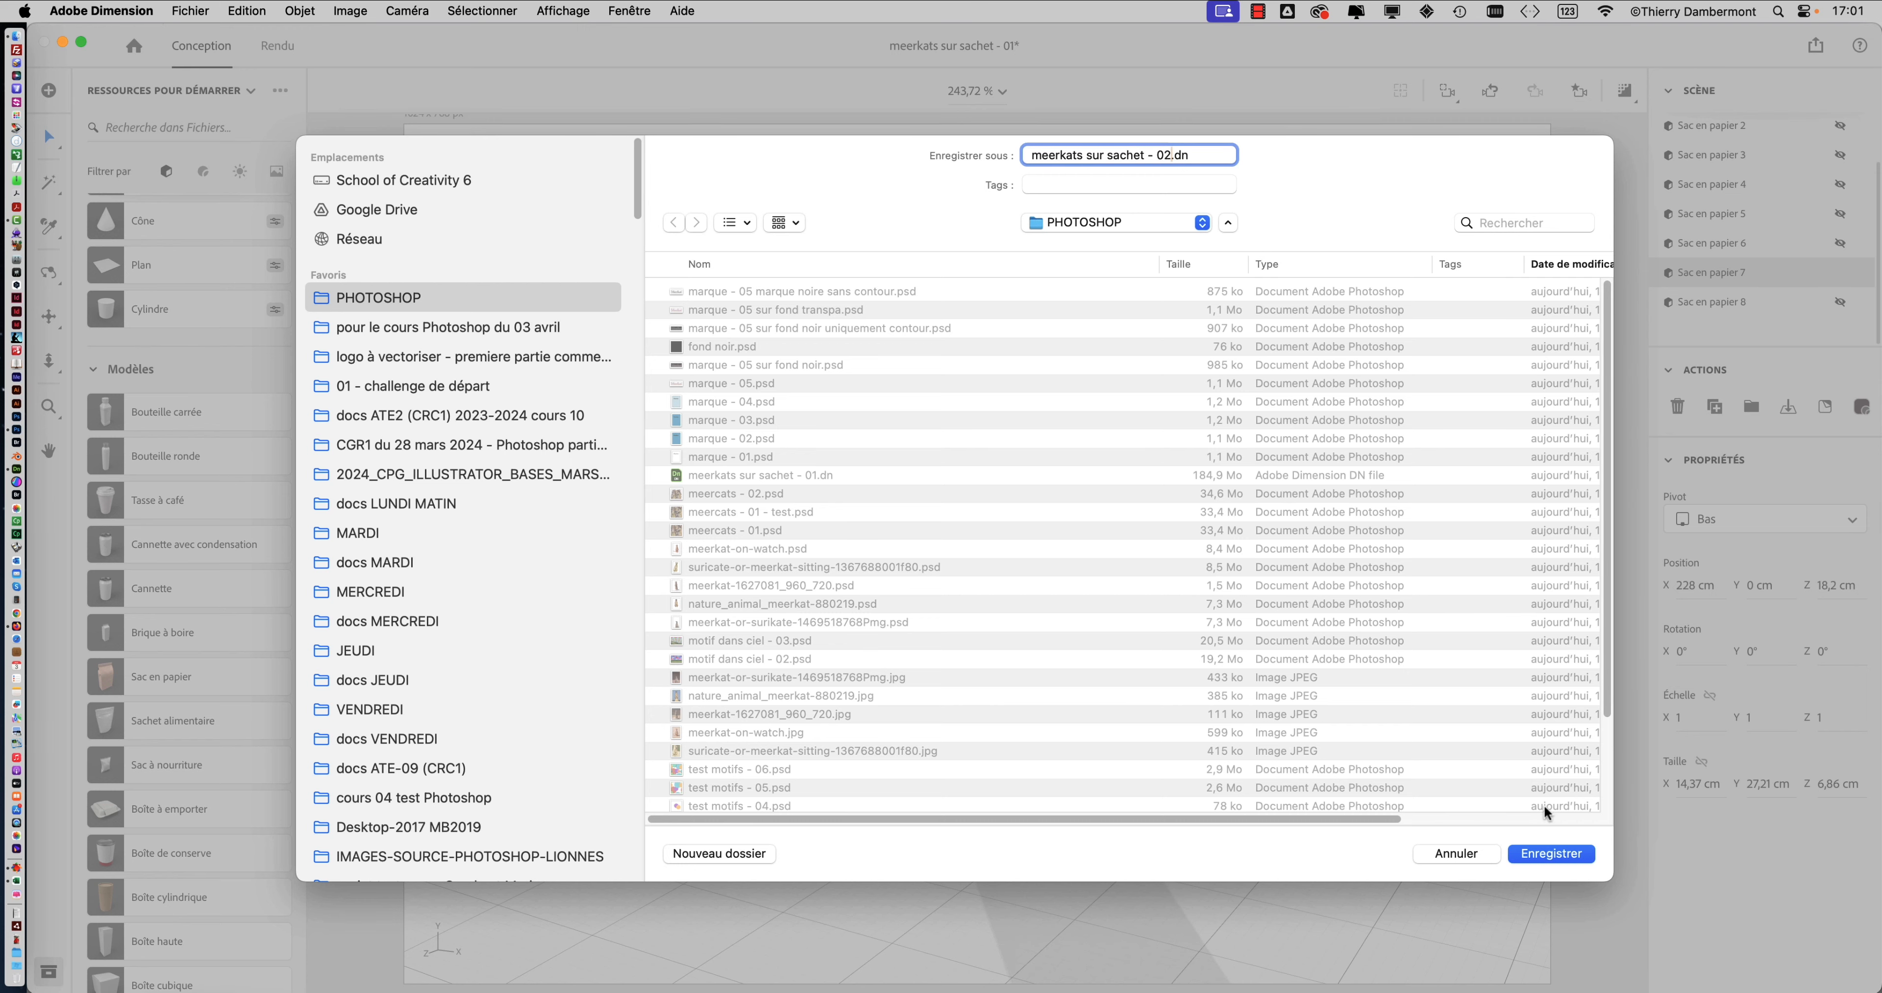
pyautogui.click(1566, 856)
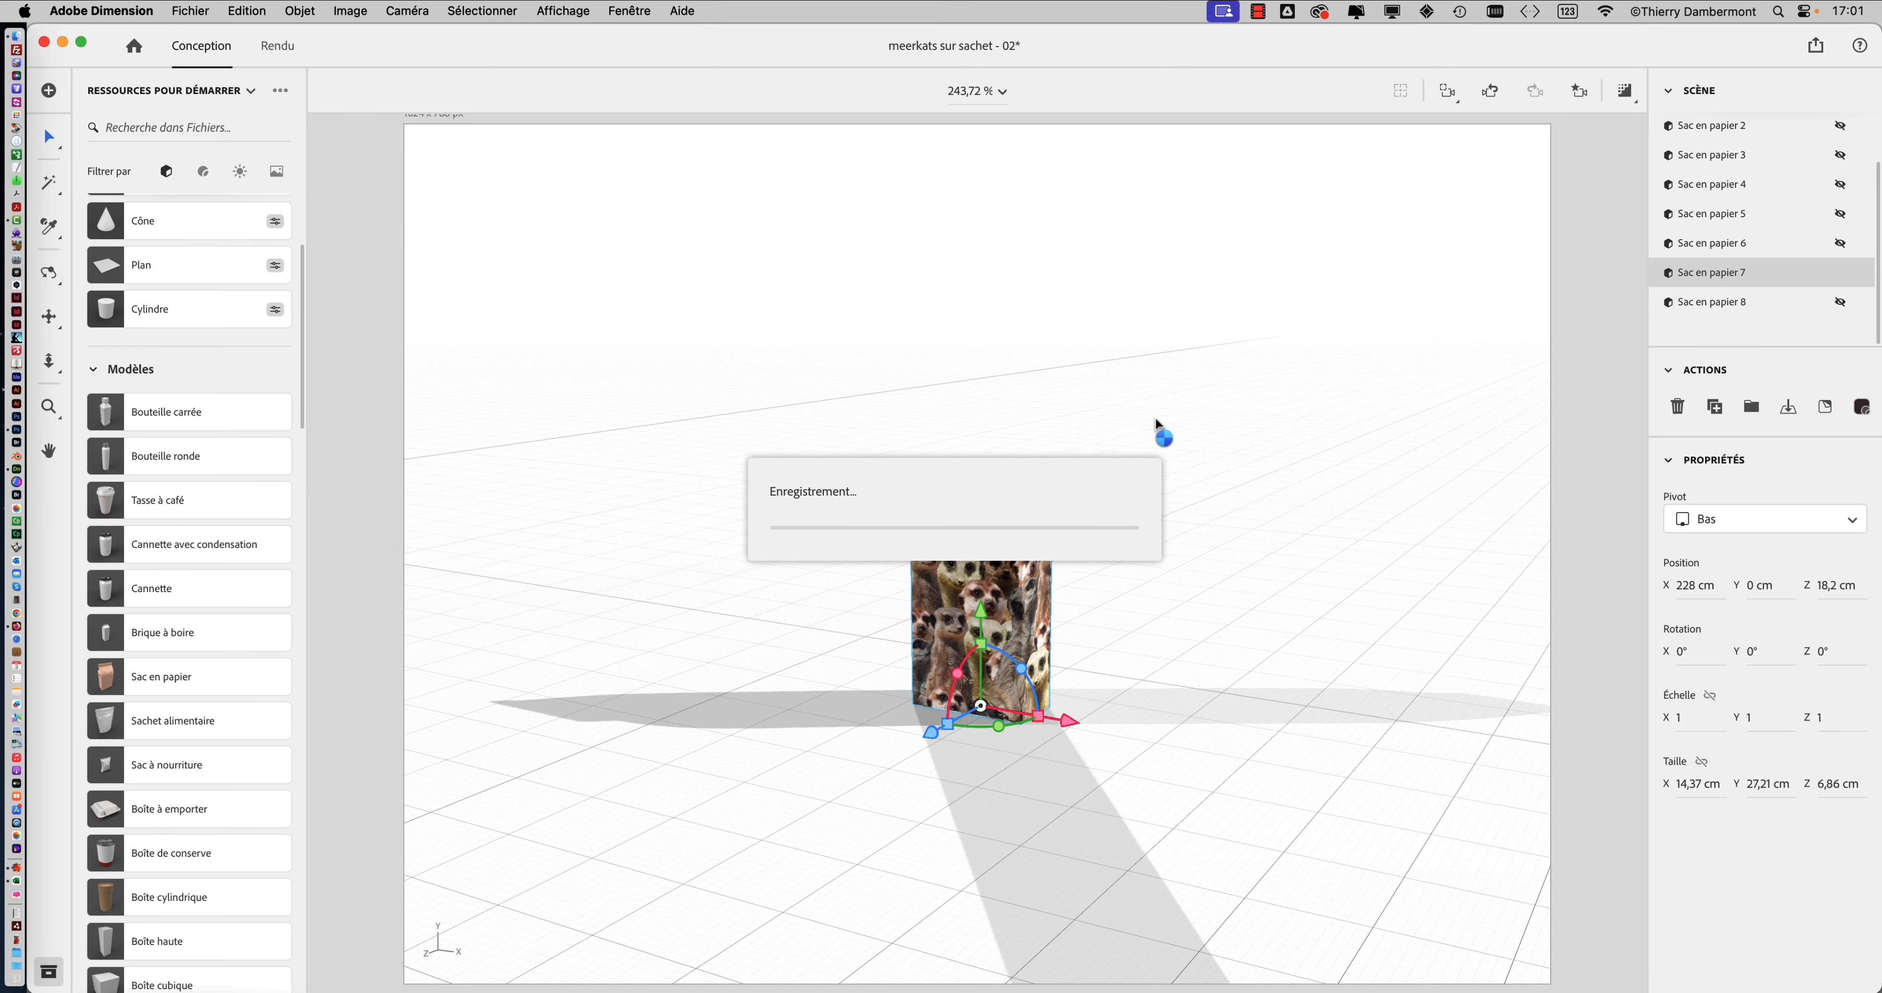
# Step: Switch to Firefox and minimise the window with the published meerkat pack scene
pyautogui.press('super+Tab')
pyautogui.click(798, 504)
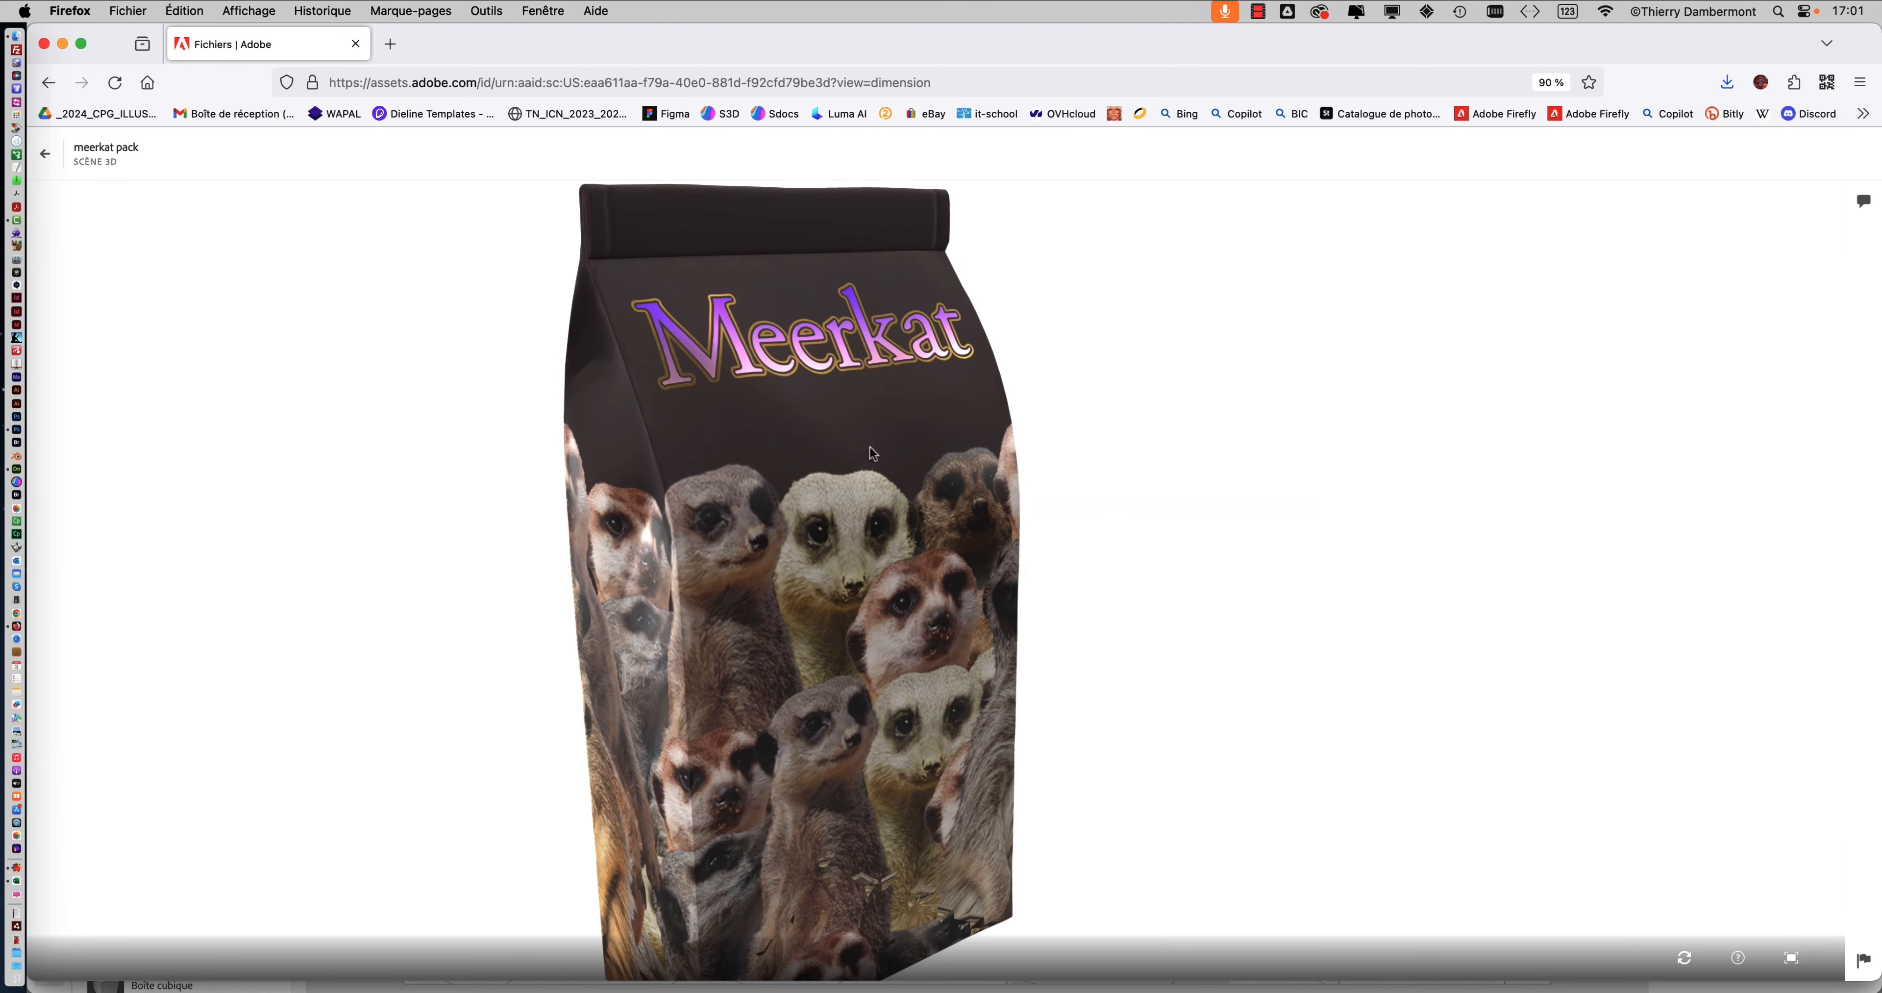
pyautogui.click(64, 44)
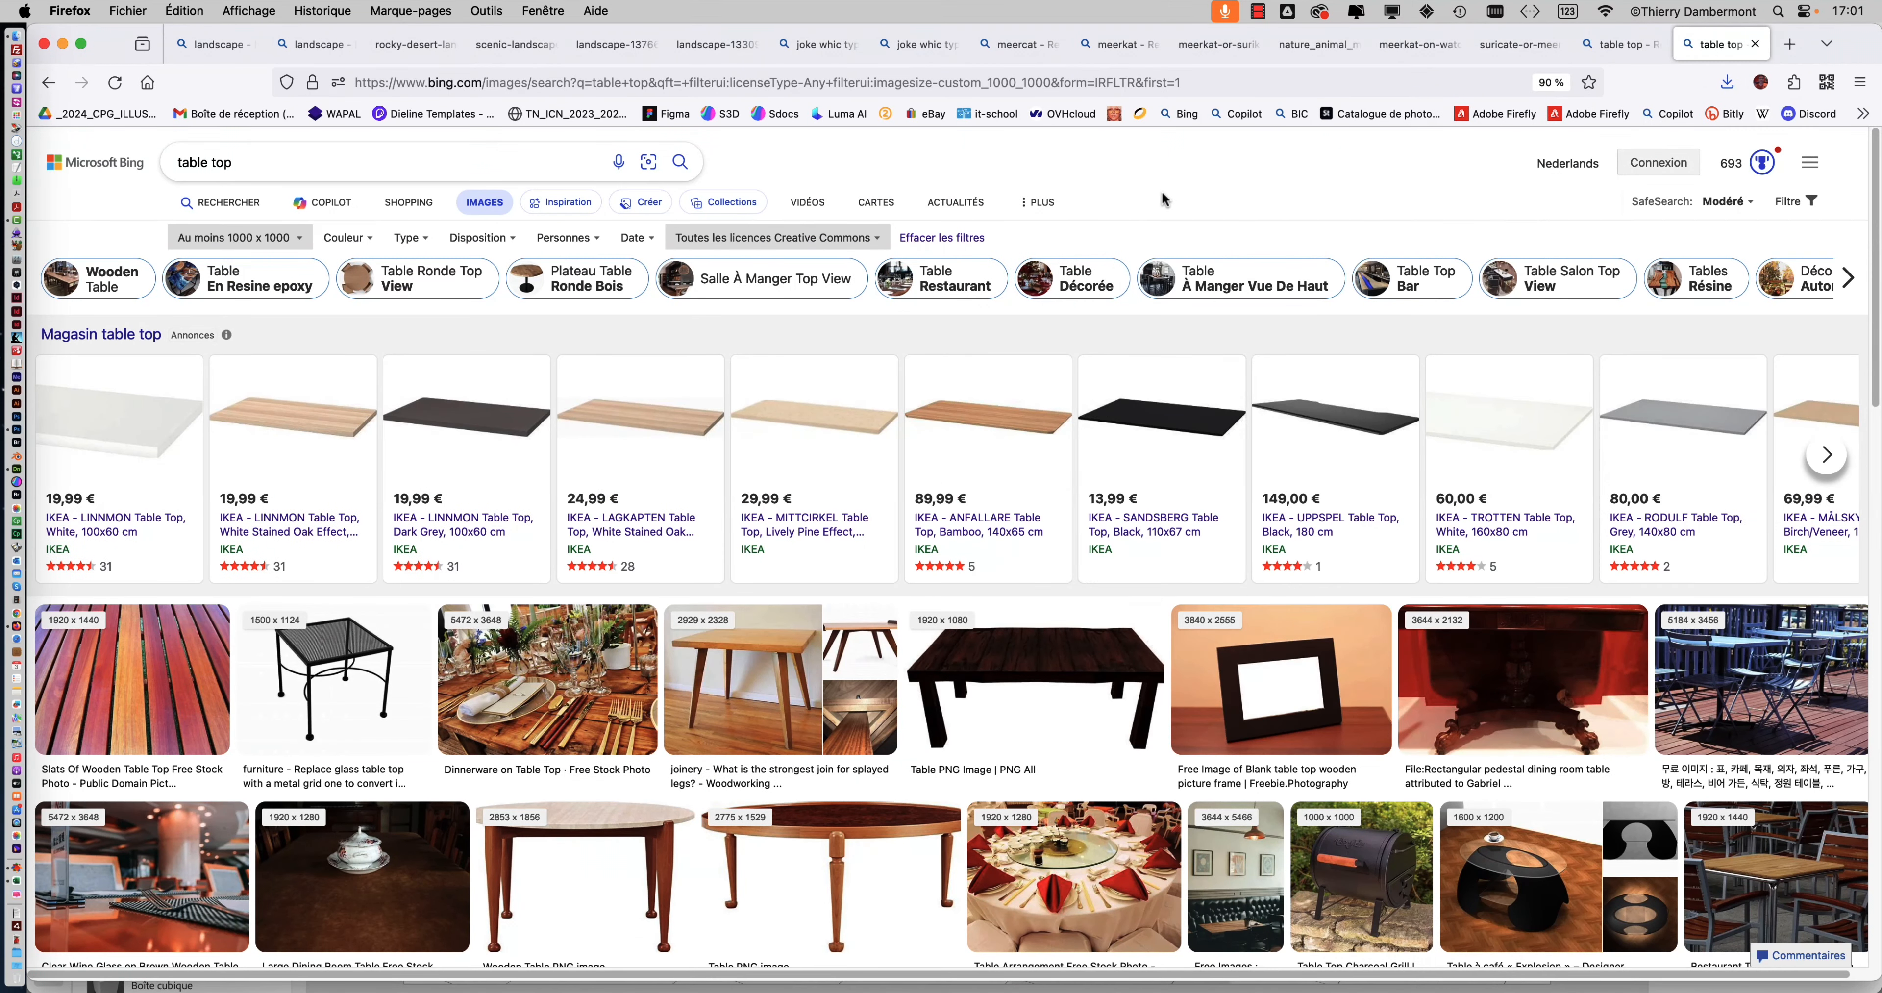
# Step: Find the Chinese dinner table photo among the table top image results and save it as chinese-dinner-table.jpg in the PHOTOSHOP folder
pyautogui.click(235, 173)
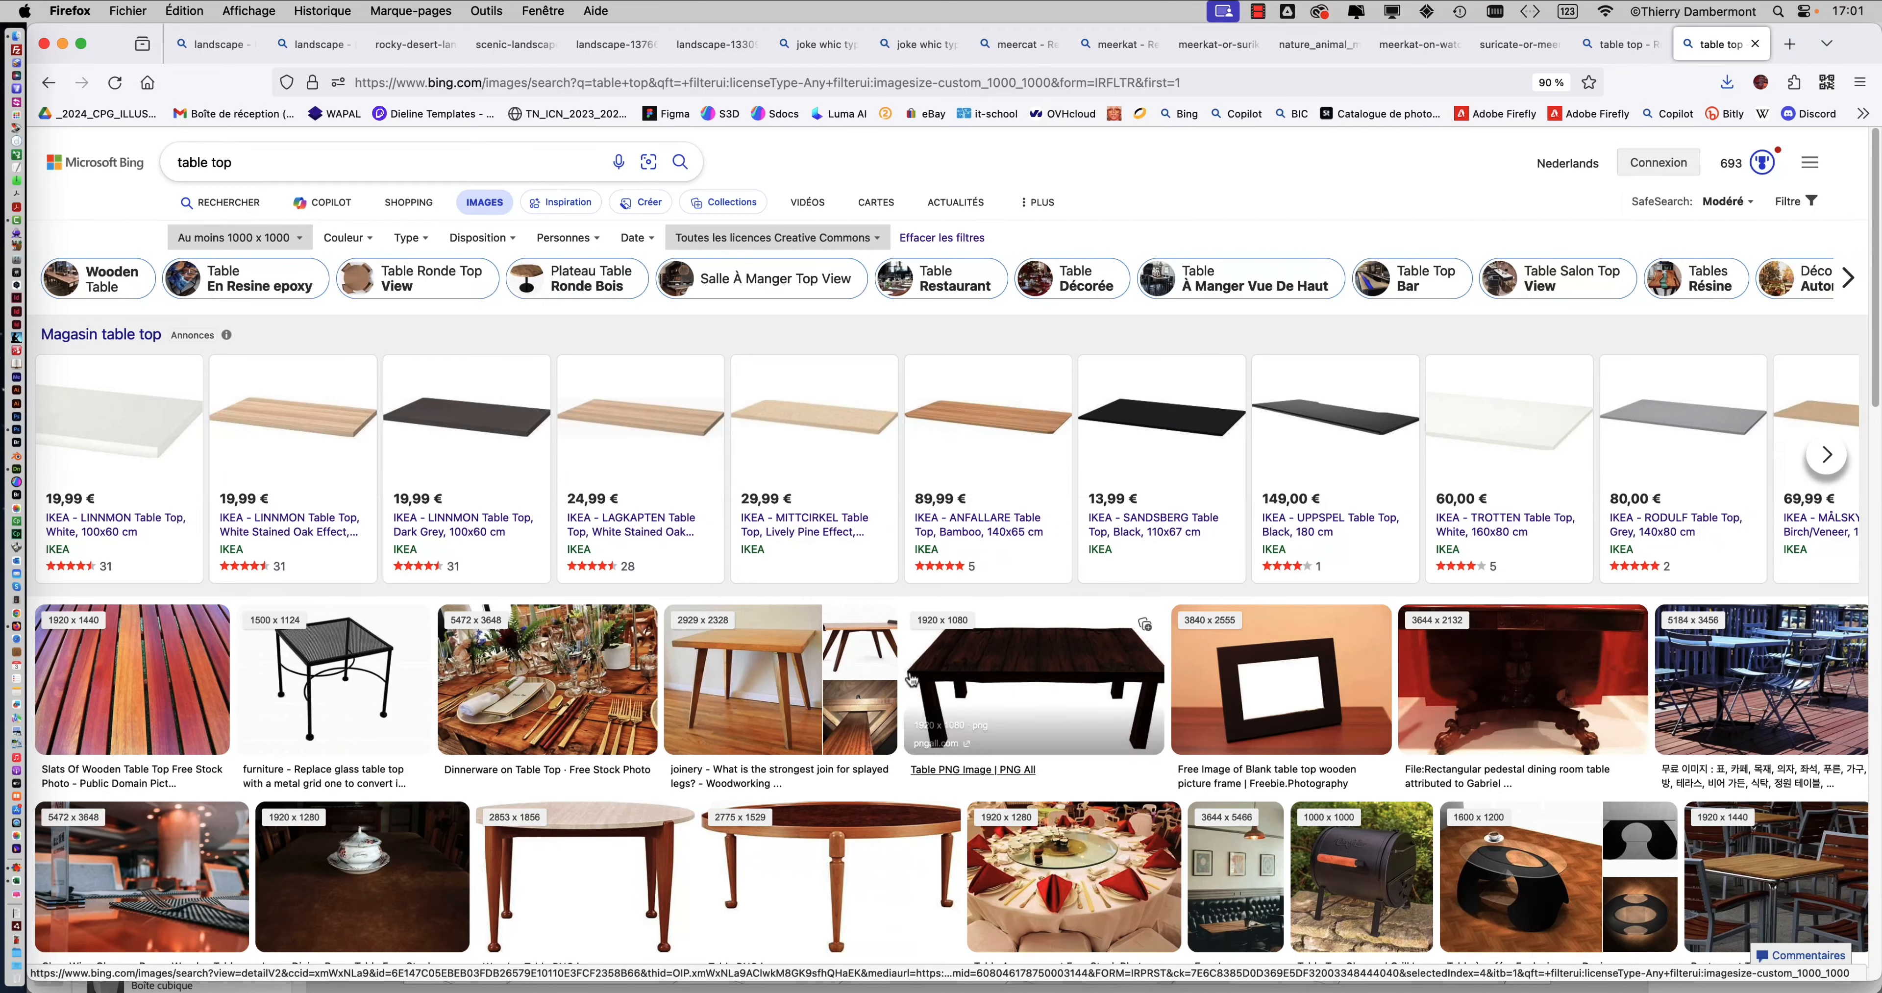
pyautogui.scroll(-8, 910, 678)
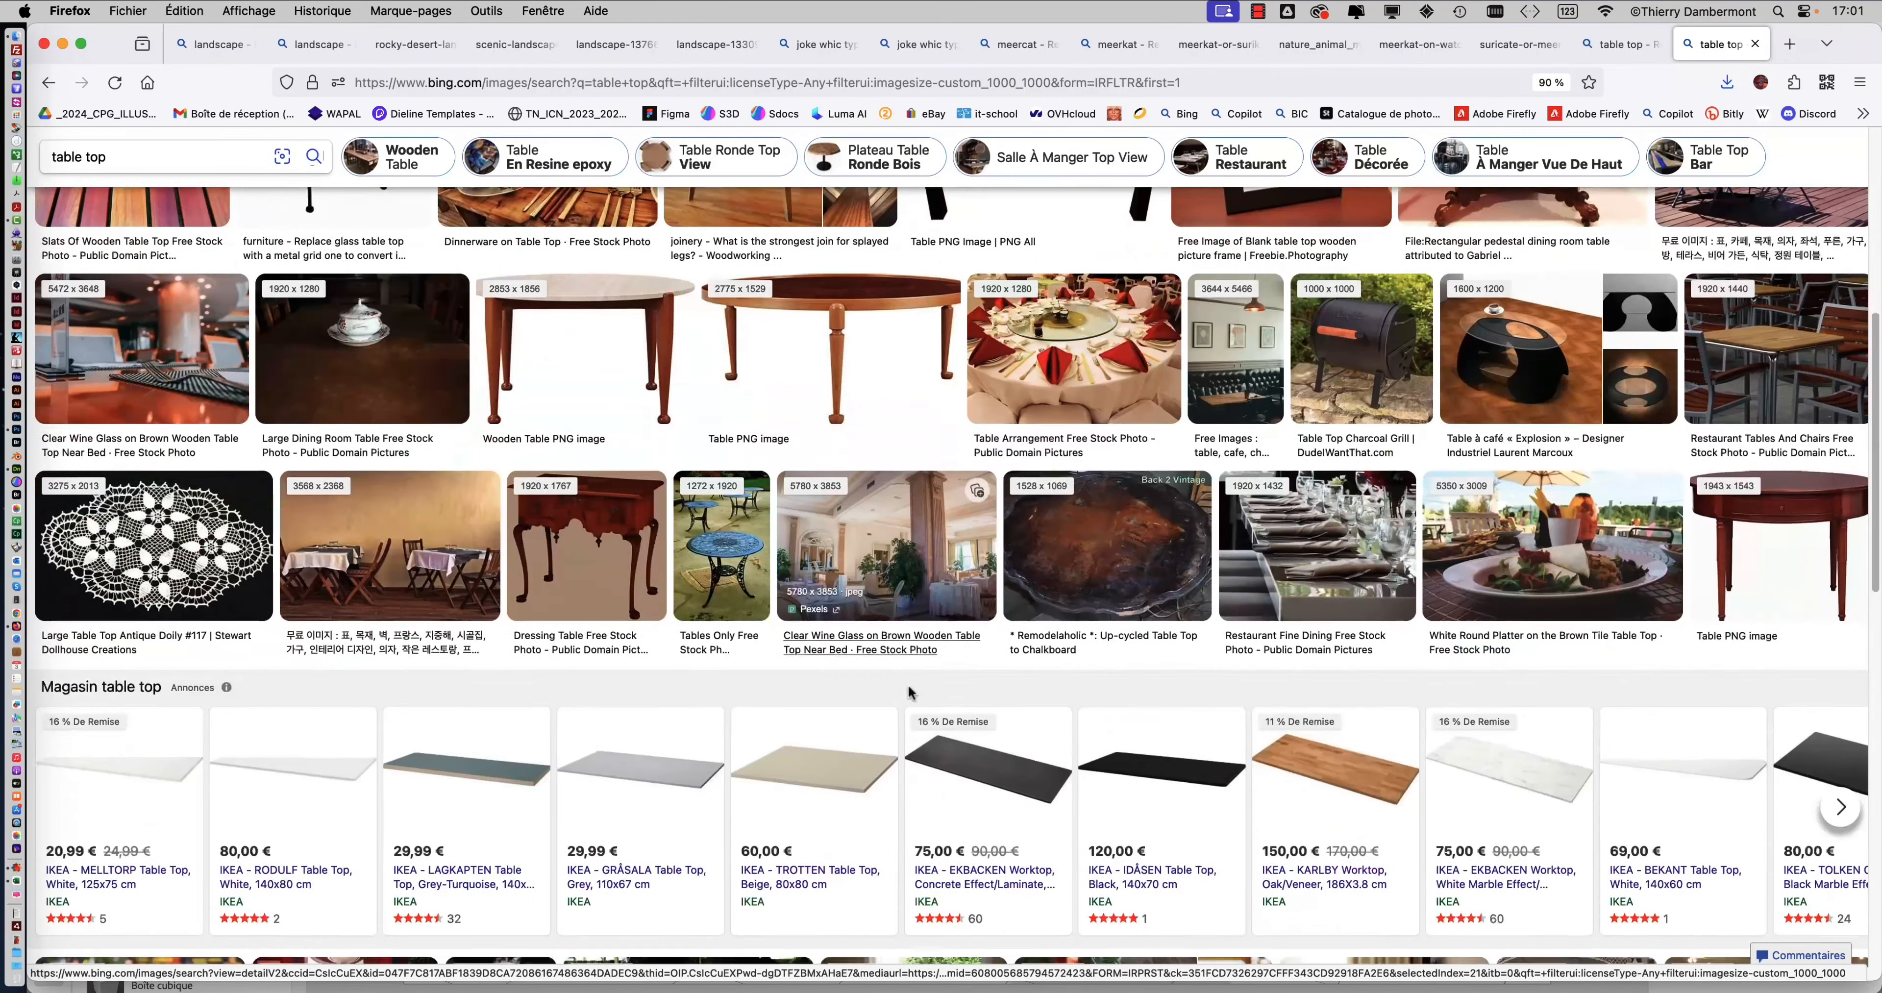
pyautogui.scroll(-2, 909, 690)
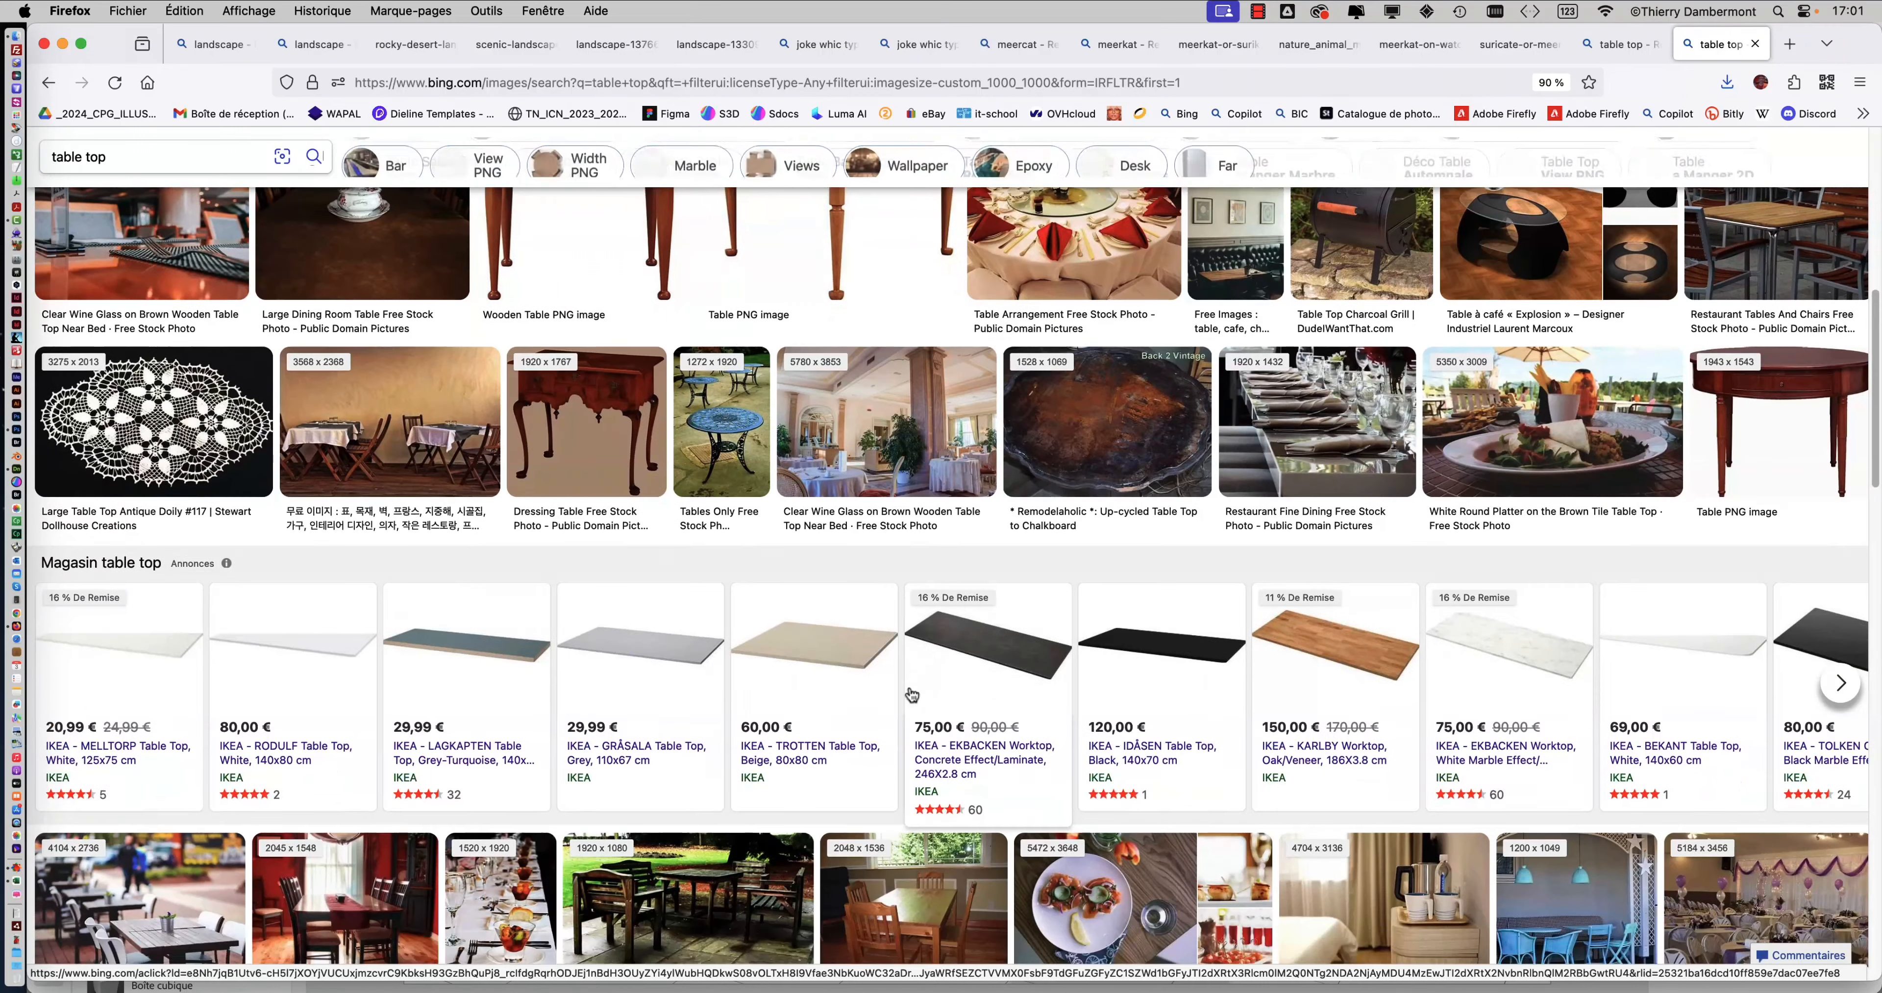
pyautogui.scroll(-1, 911, 694)
pyautogui.scroll(-15, 911, 694)
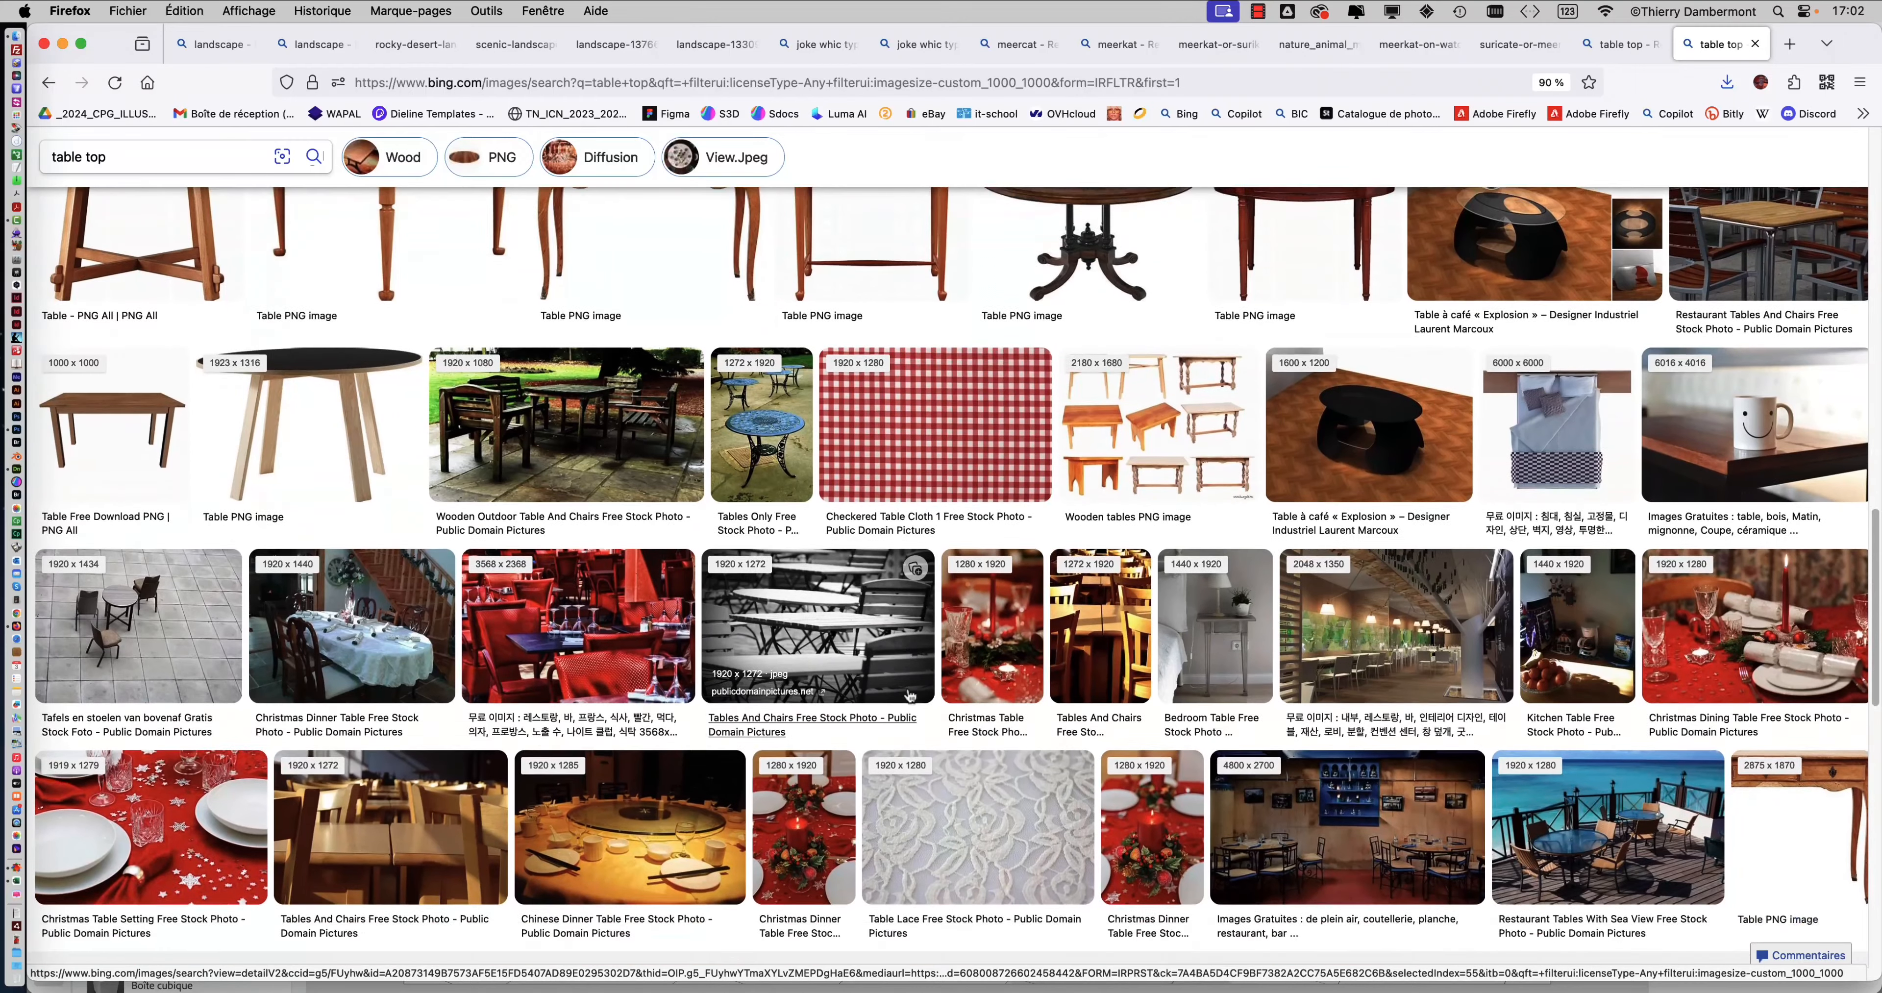
pyautogui.scroll(-3, 908, 693)
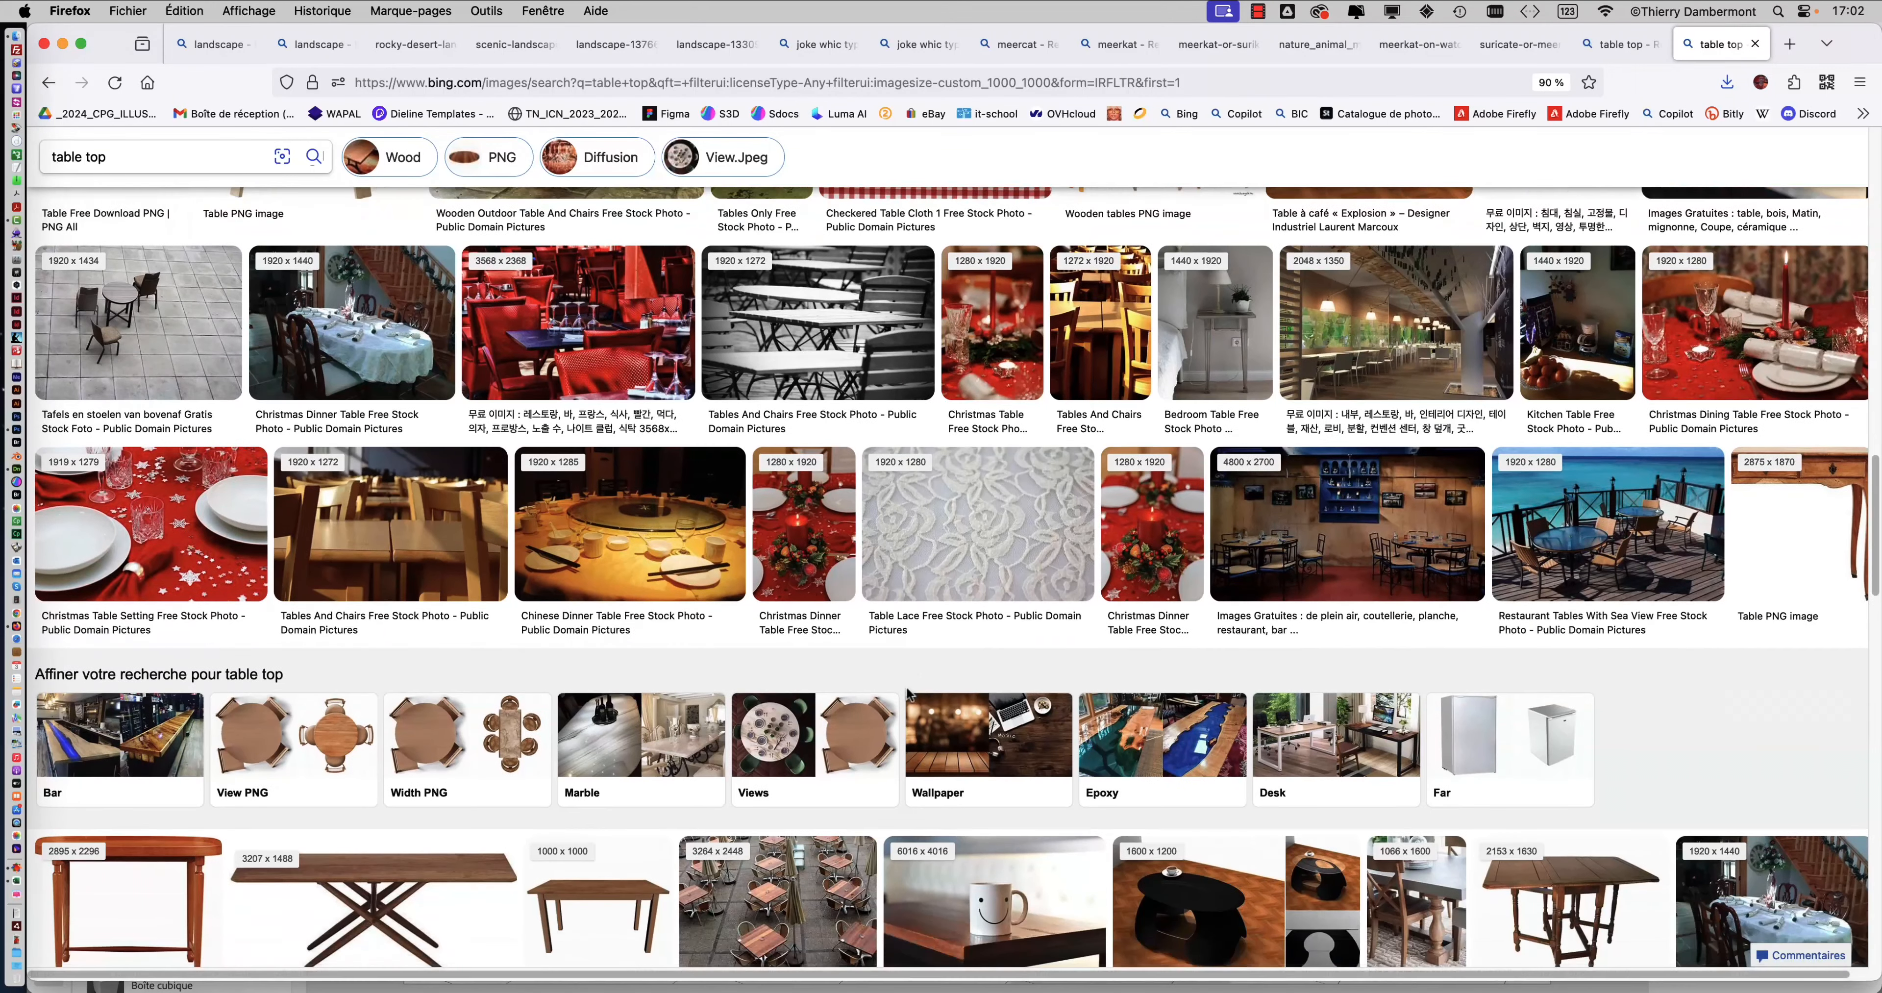
pyautogui.scroll(-1, 908, 696)
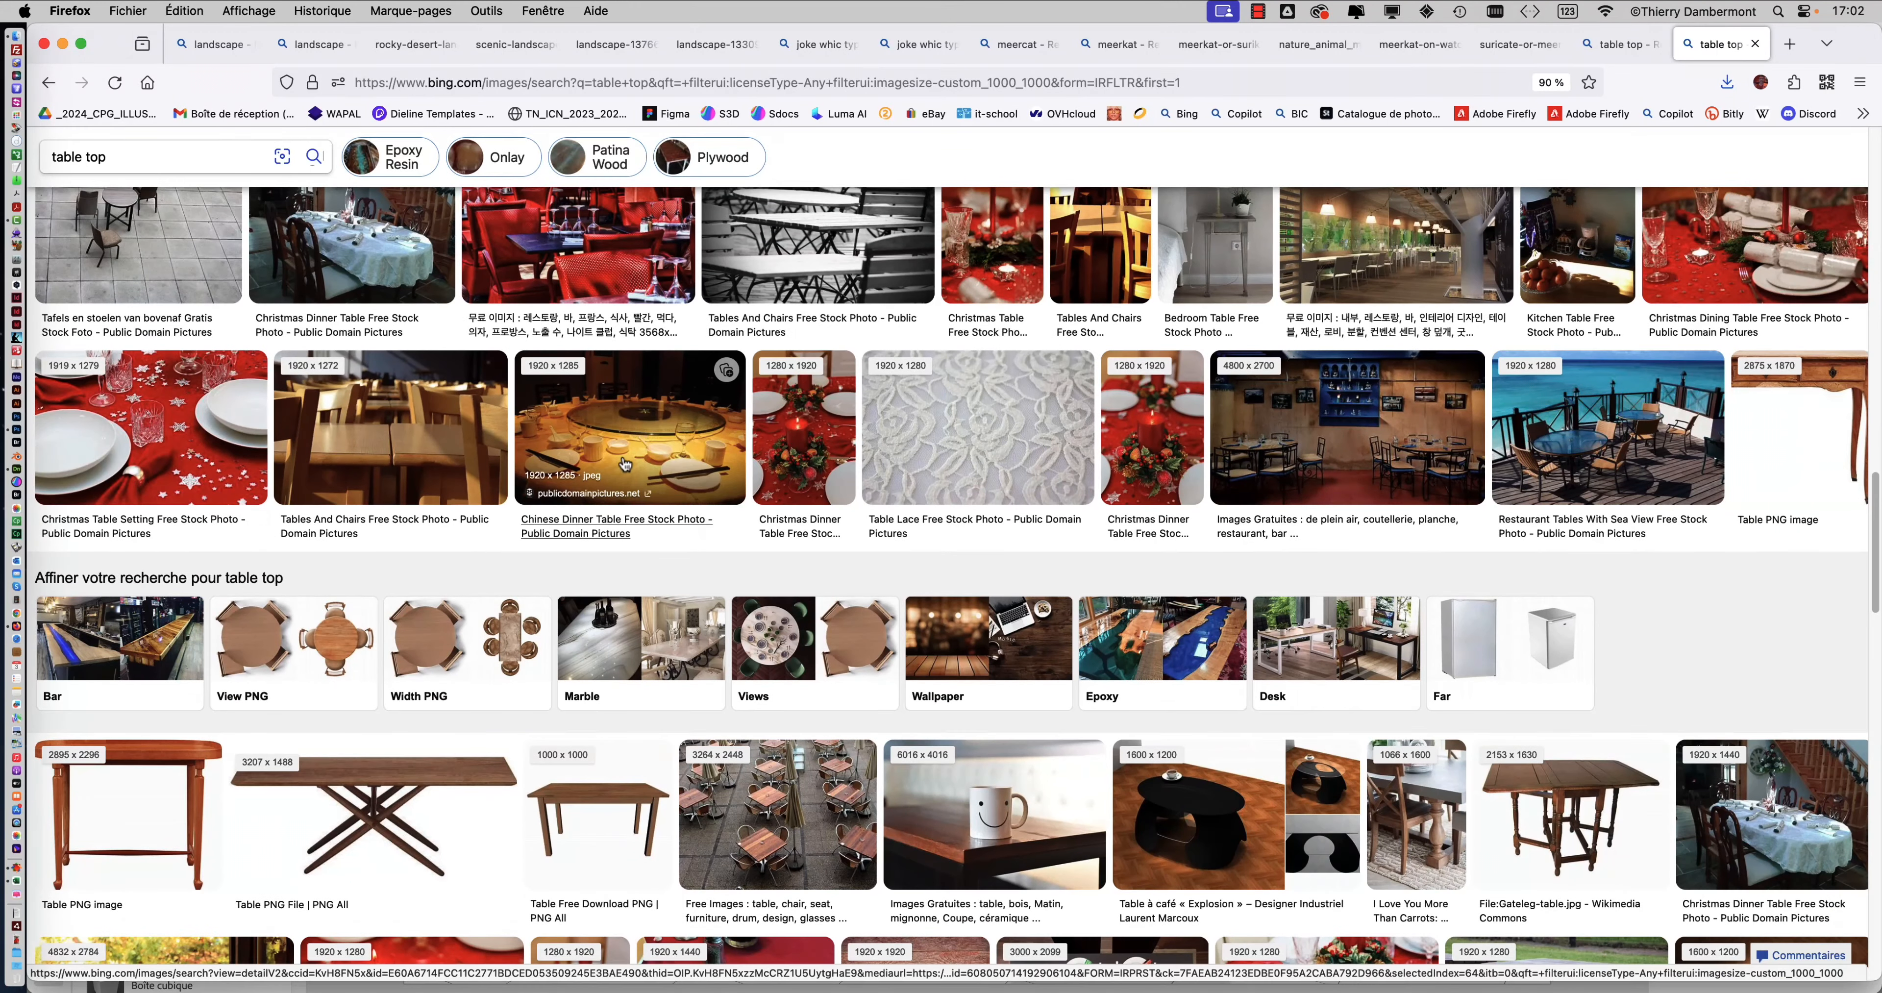
pyautogui.click(623, 460)
pyautogui.click(1162, 589)
pyautogui.press('super+s')
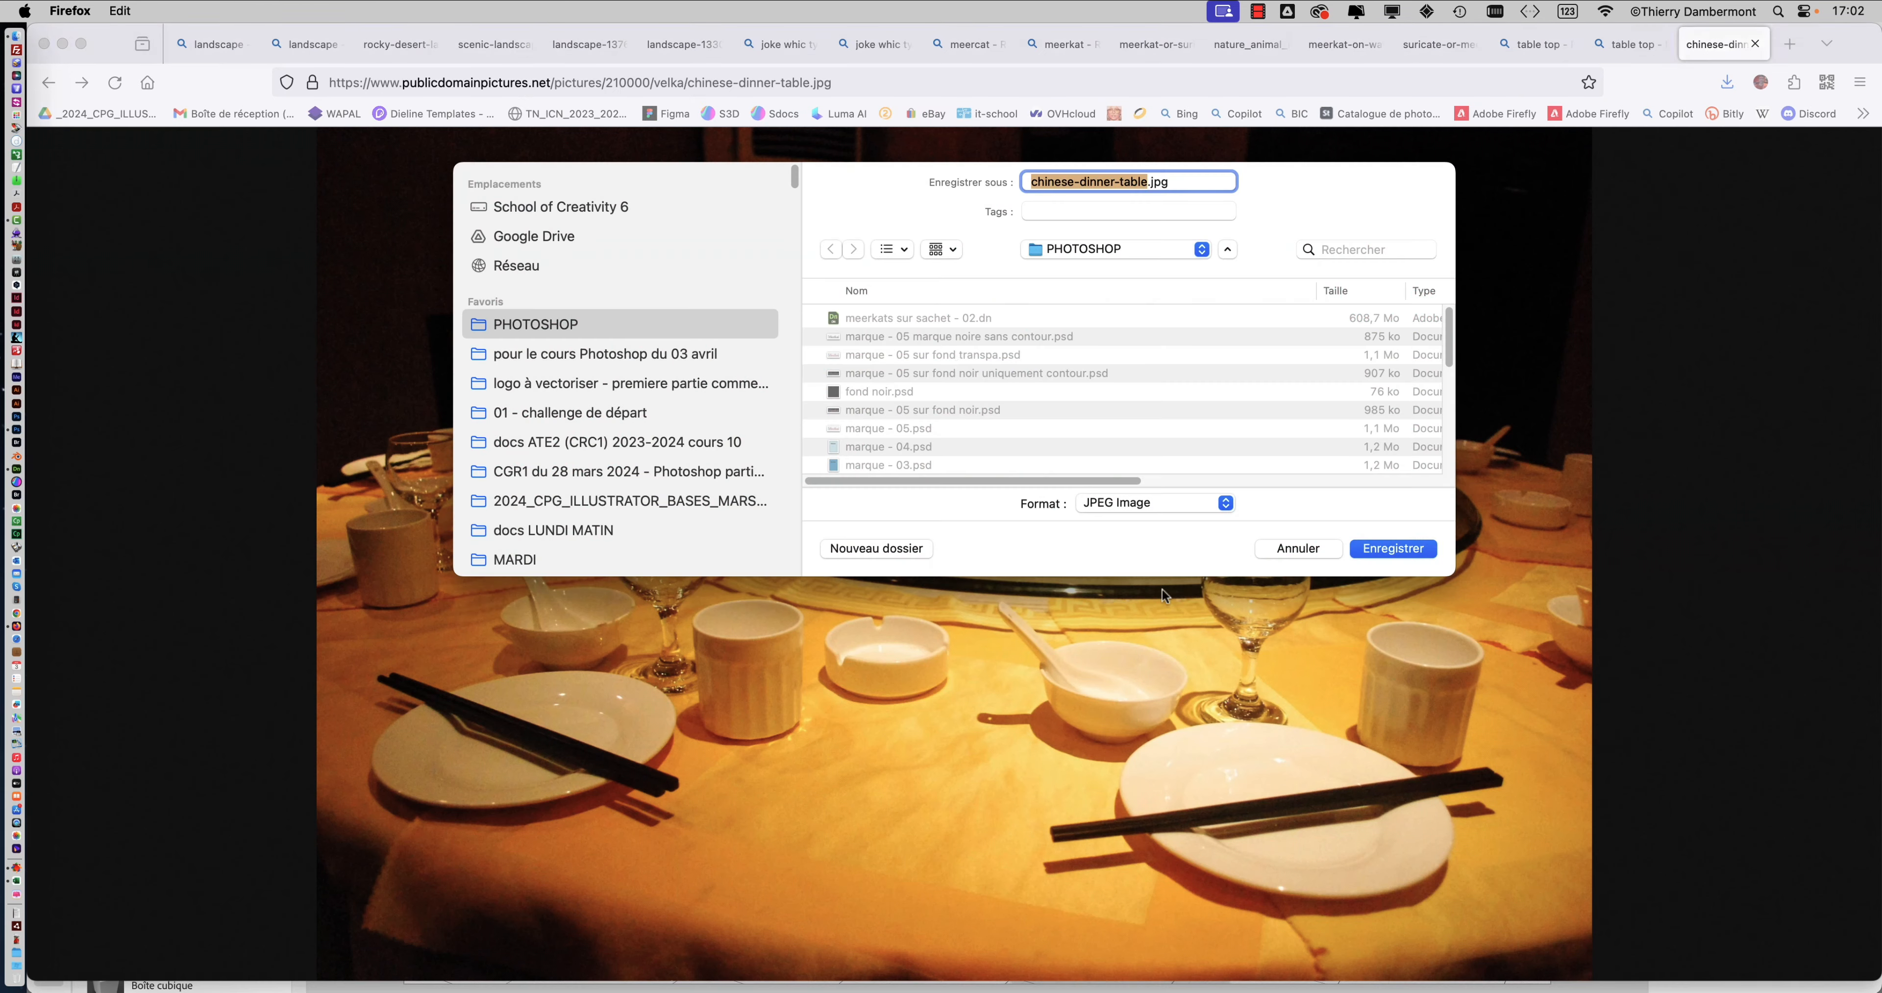
pyautogui.click(1383, 547)
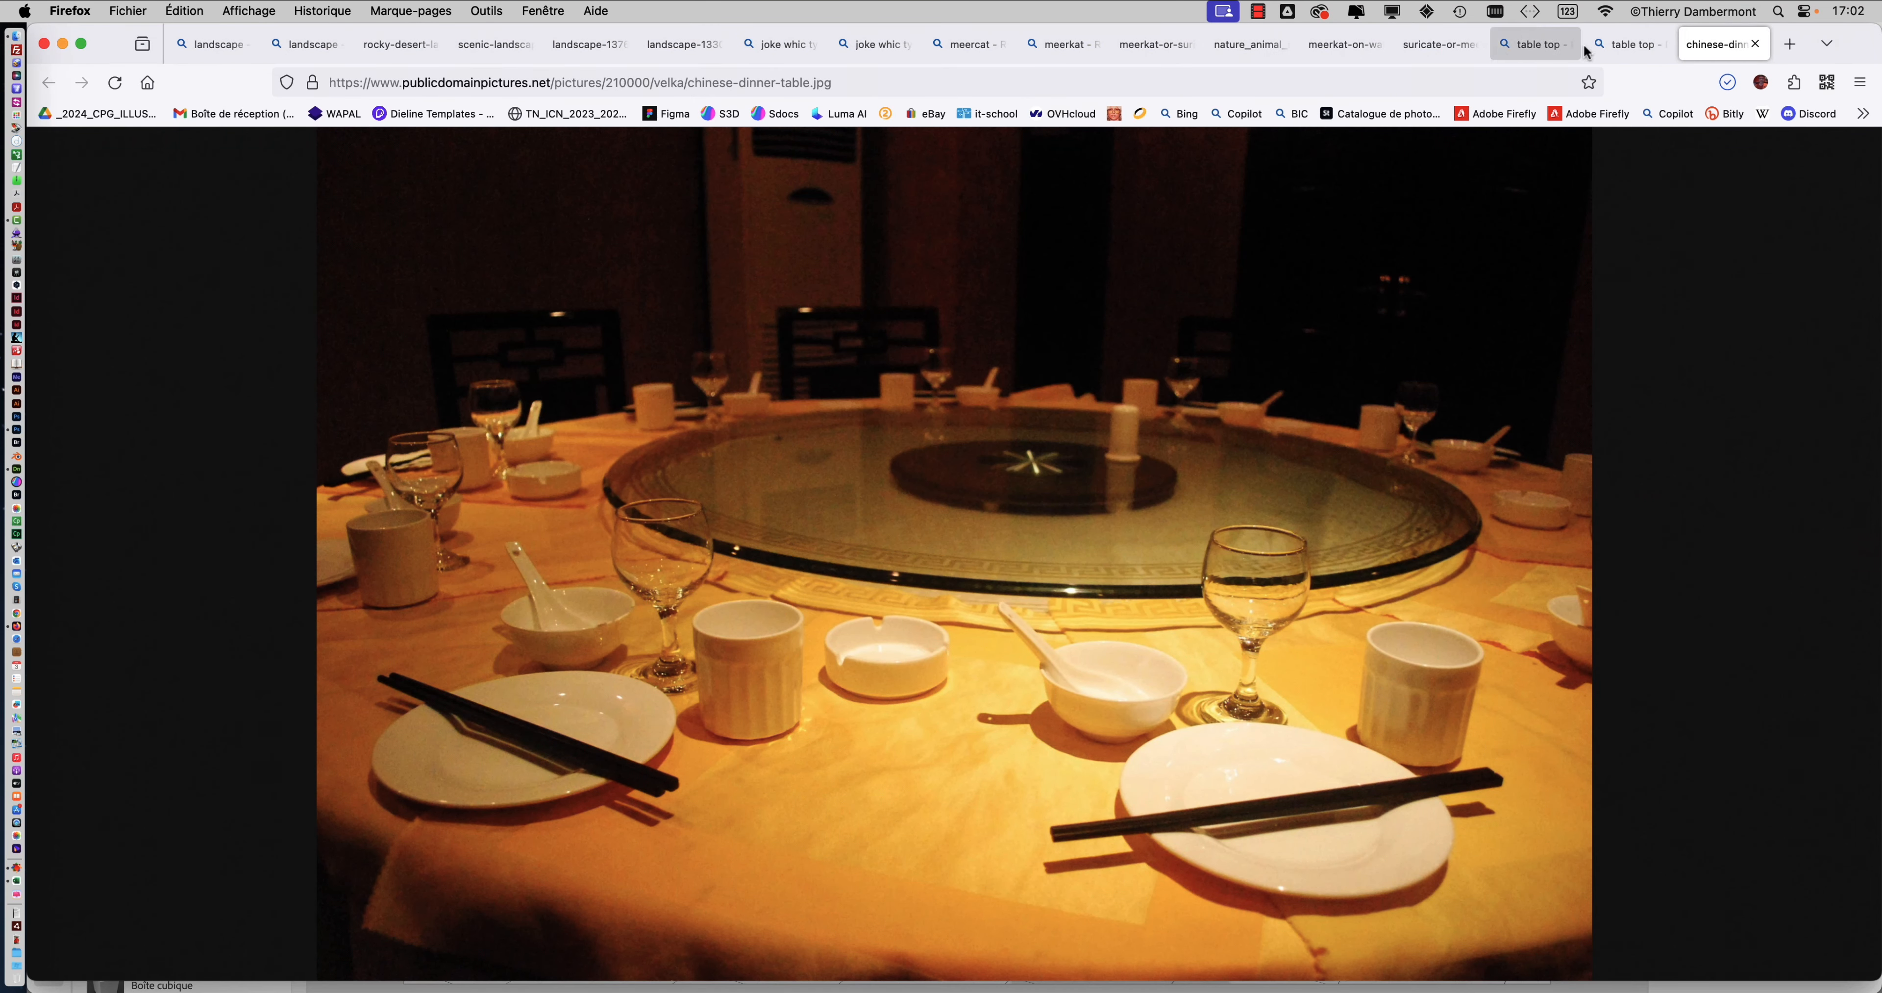
# Step: Return to the image results, open the wooden slats photo and save it as slats-of-wooden-table-top.jpg in the PHOTOSHOP folder
pyautogui.click(1587, 45)
pyautogui.click(1841, 165)
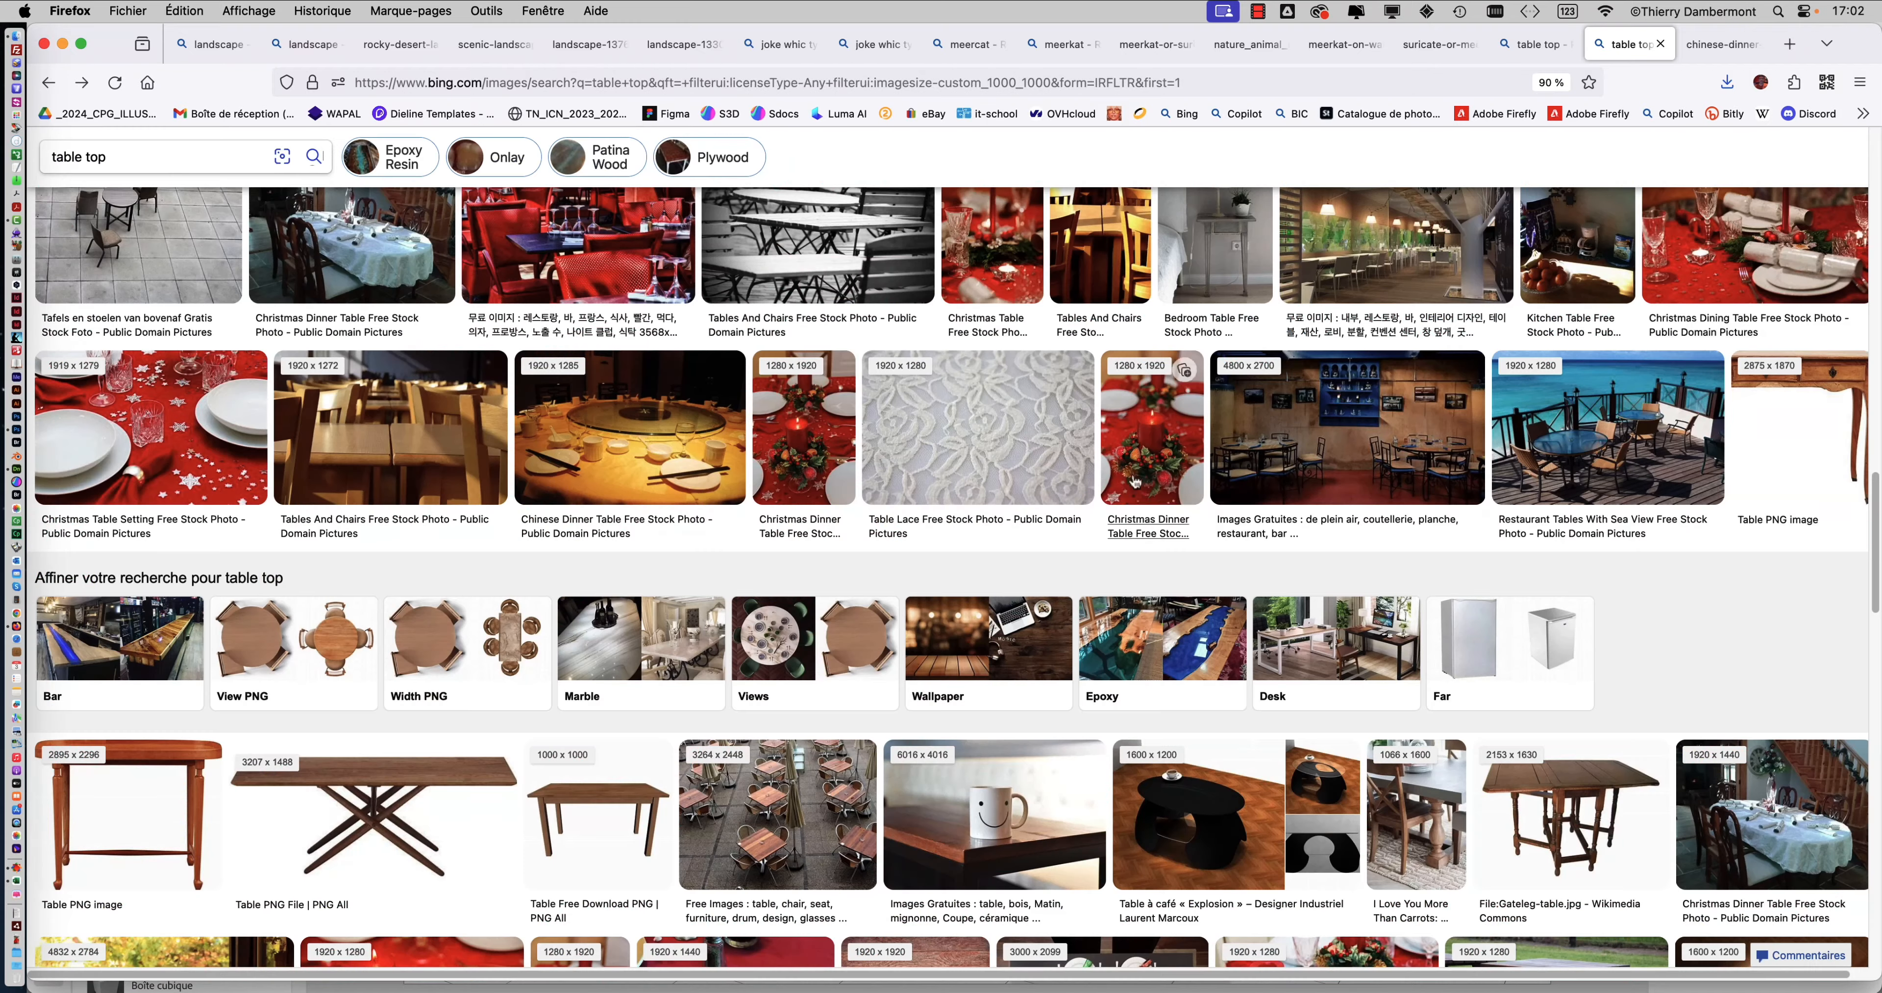
pyautogui.scroll(-3, 985, 482)
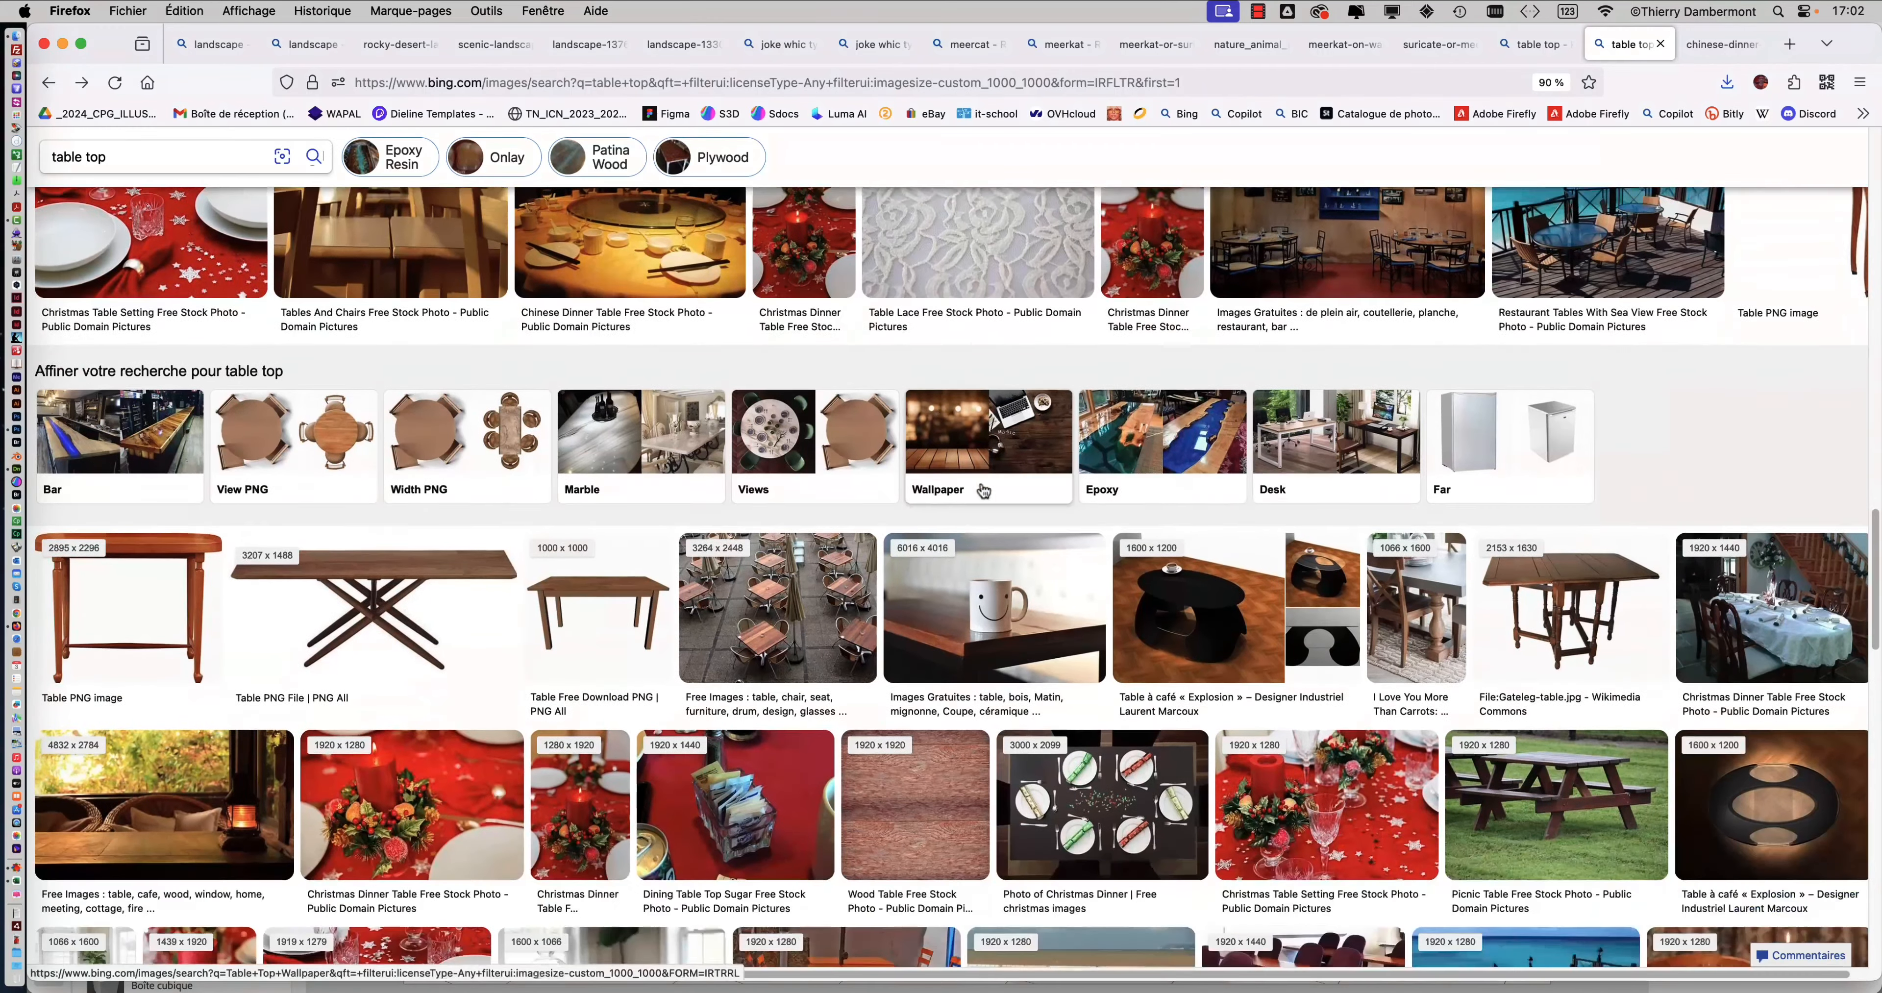
pyautogui.scroll(-5, 985, 490)
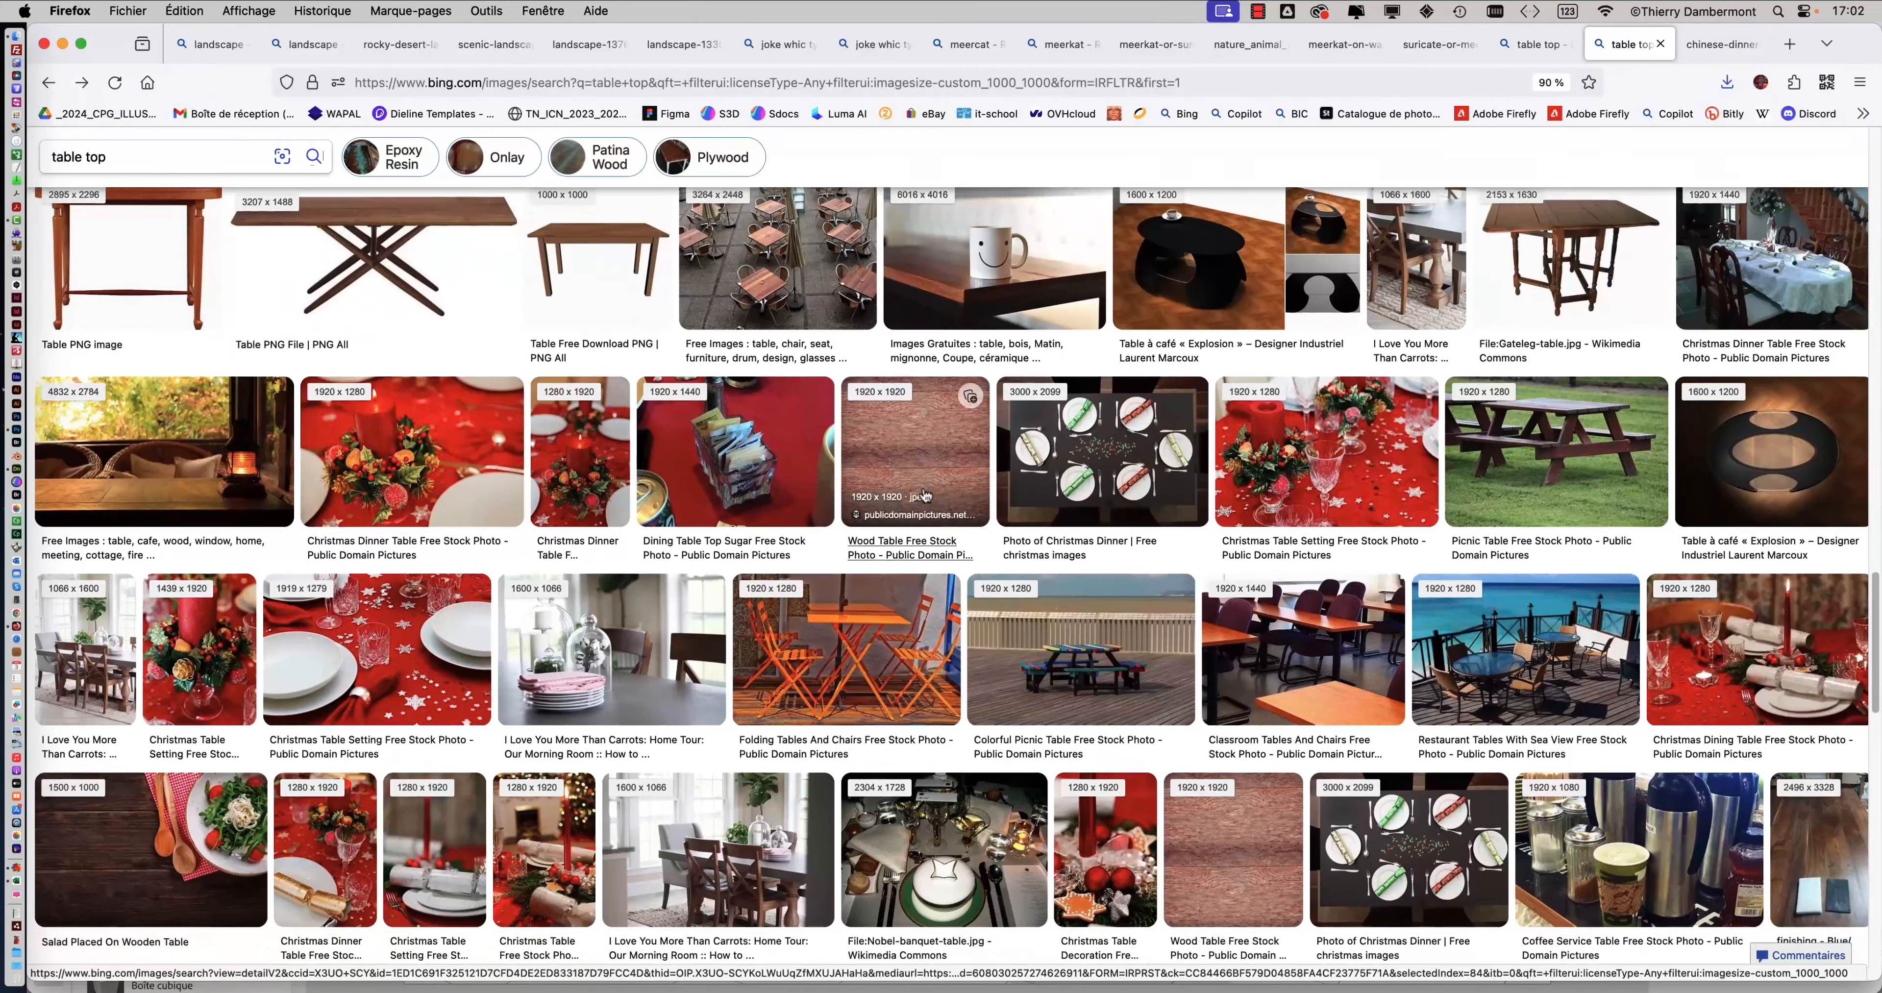
pyautogui.scroll(-1, 924, 496)
pyautogui.scroll(15, 854, 509)
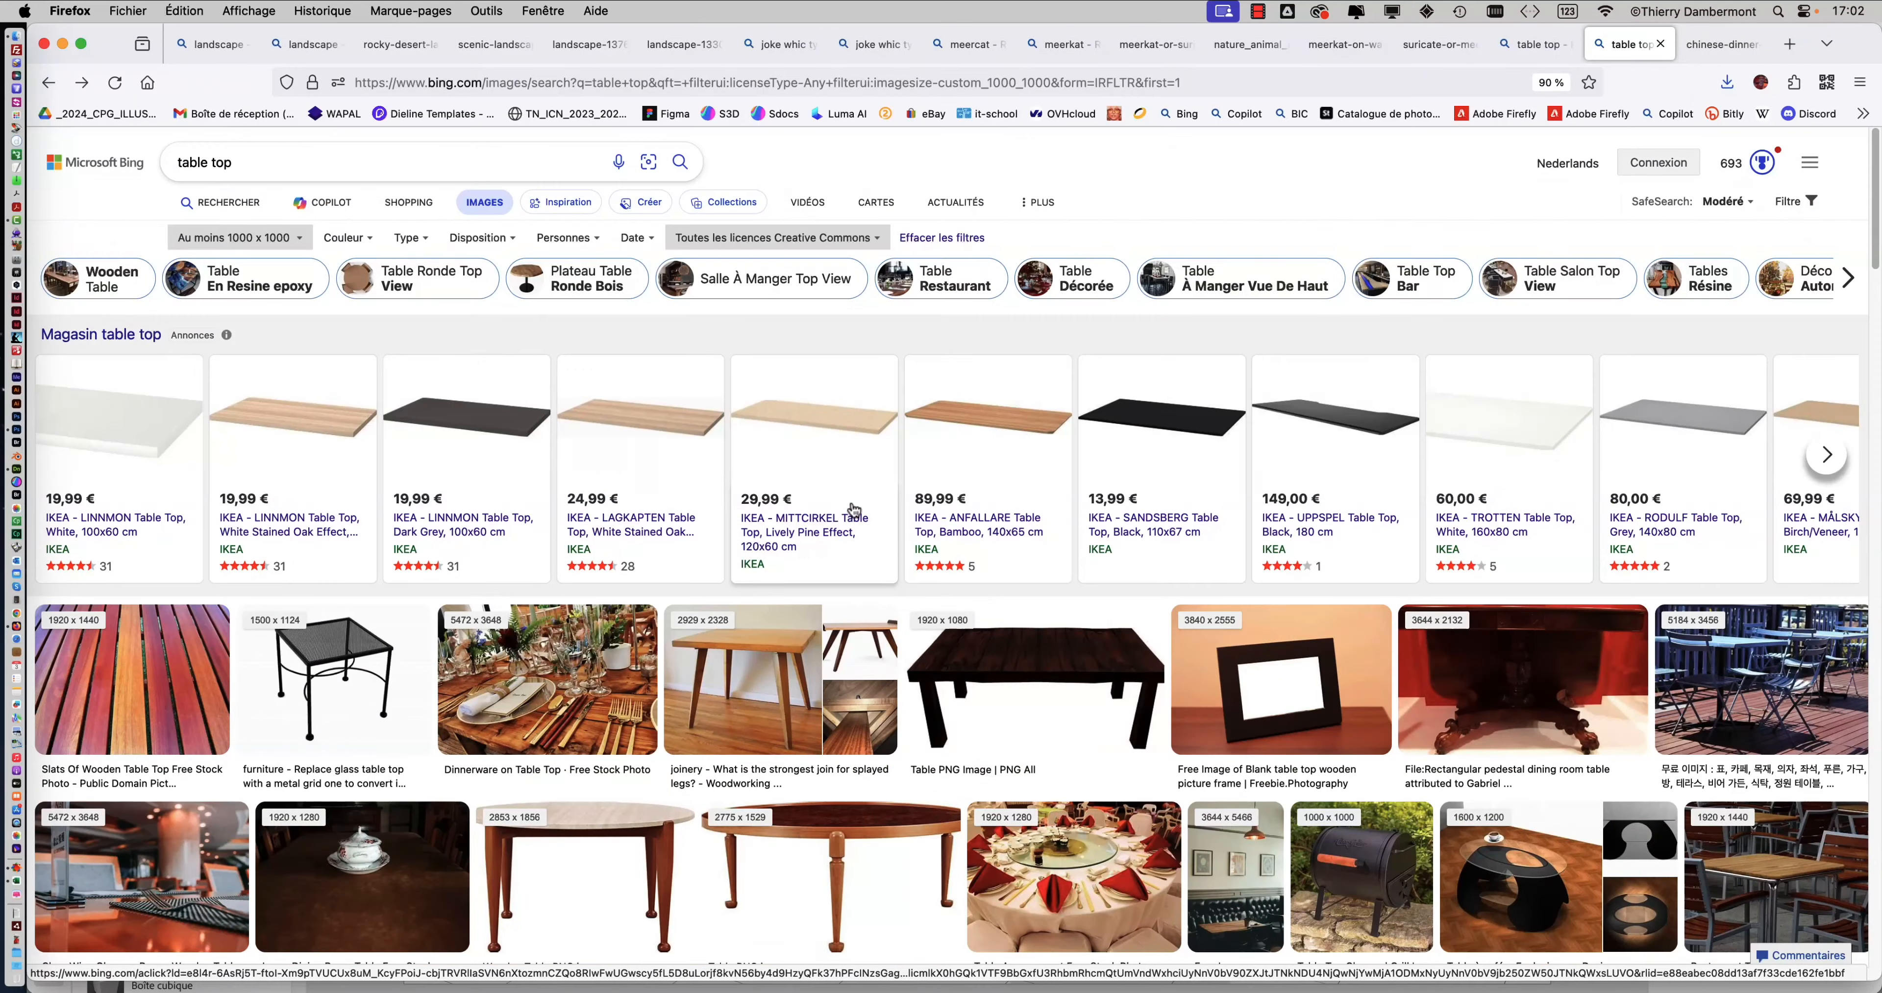
pyautogui.click(132, 679)
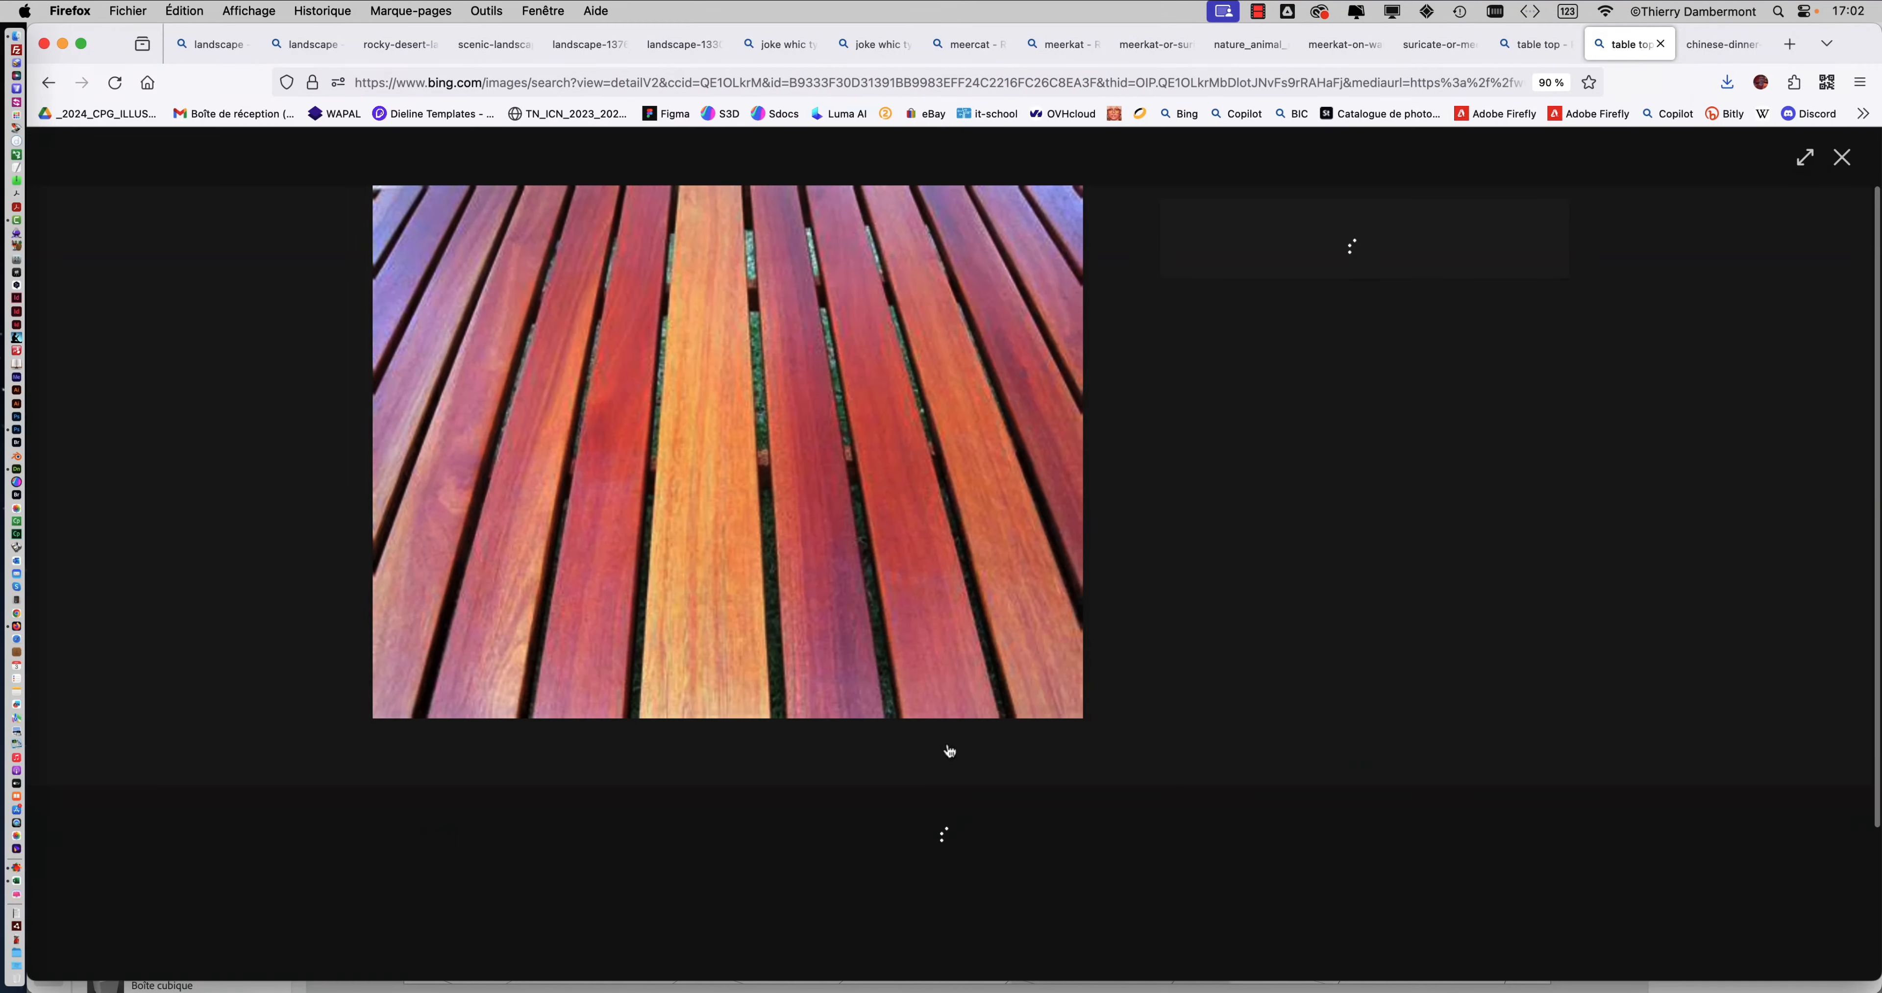
pyautogui.click(765, 755)
pyautogui.rightClick(1026, 515)
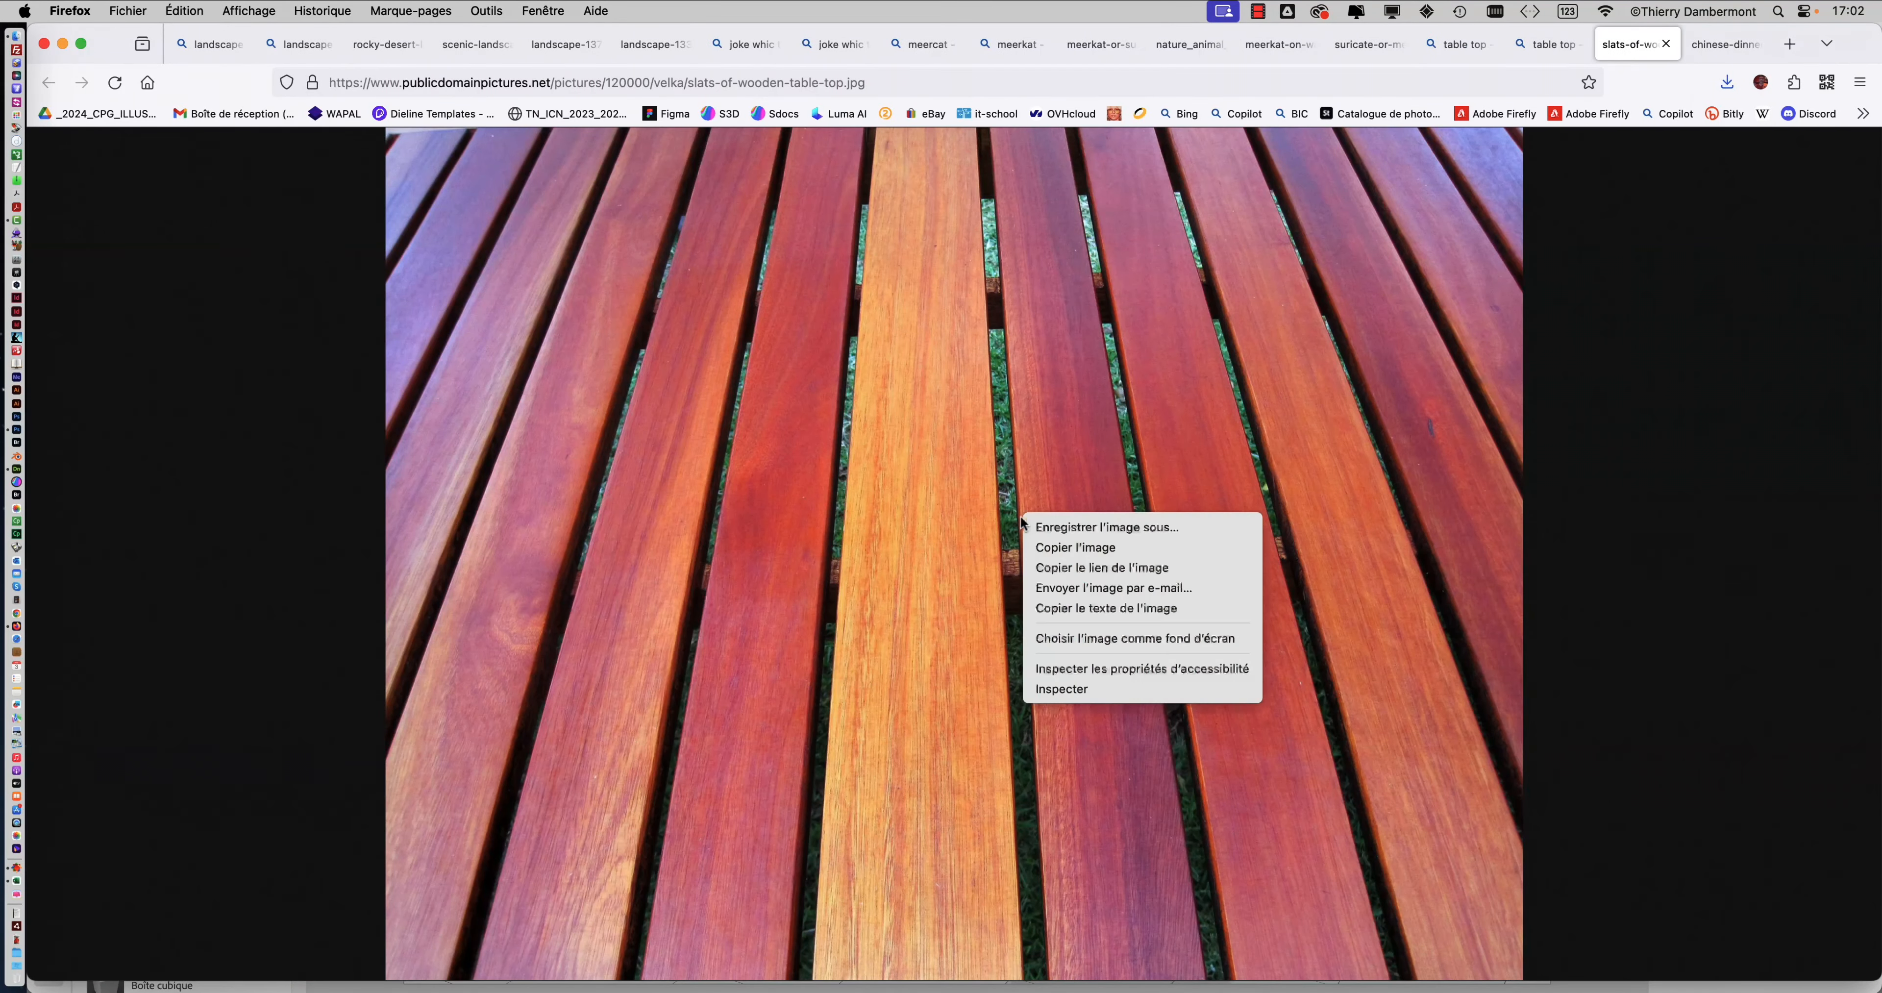
pyautogui.click(1065, 526)
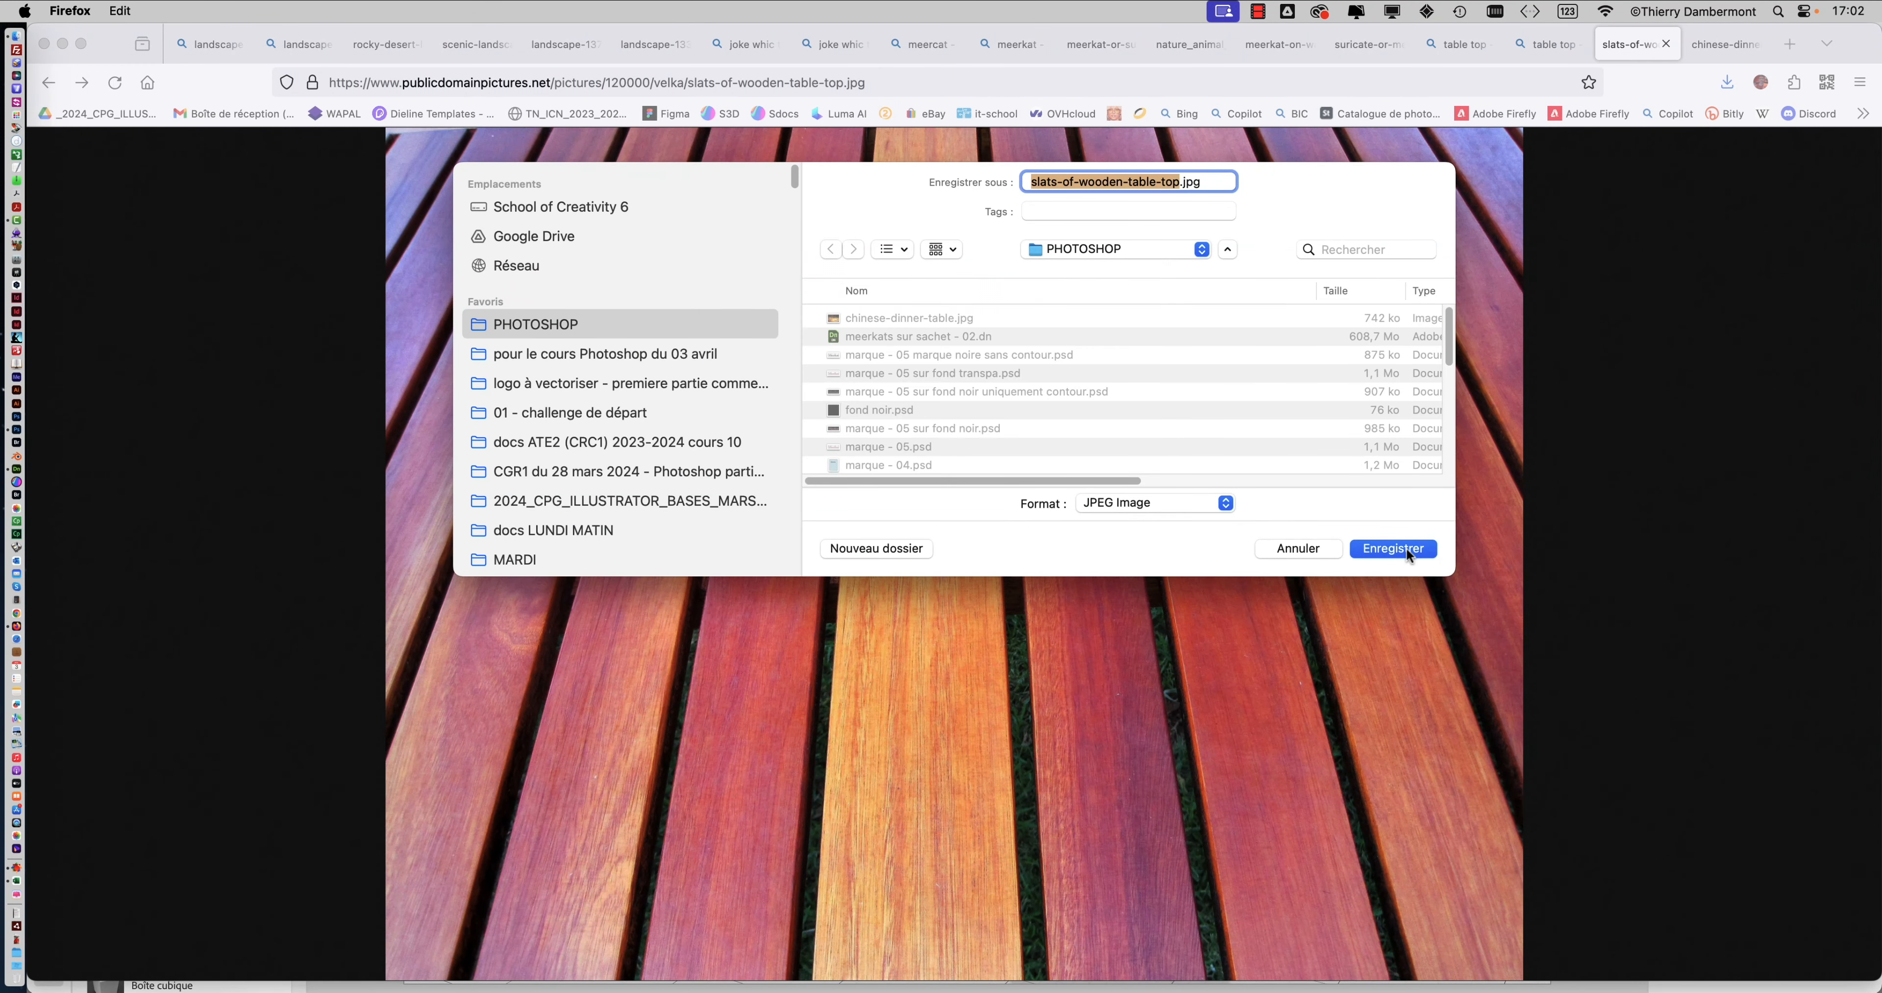
pyautogui.click(1392, 549)
# Step: Switch back to Adobe Dimension with the meerkats sur sachet - 02 scene
pyautogui.press('super+Tab')
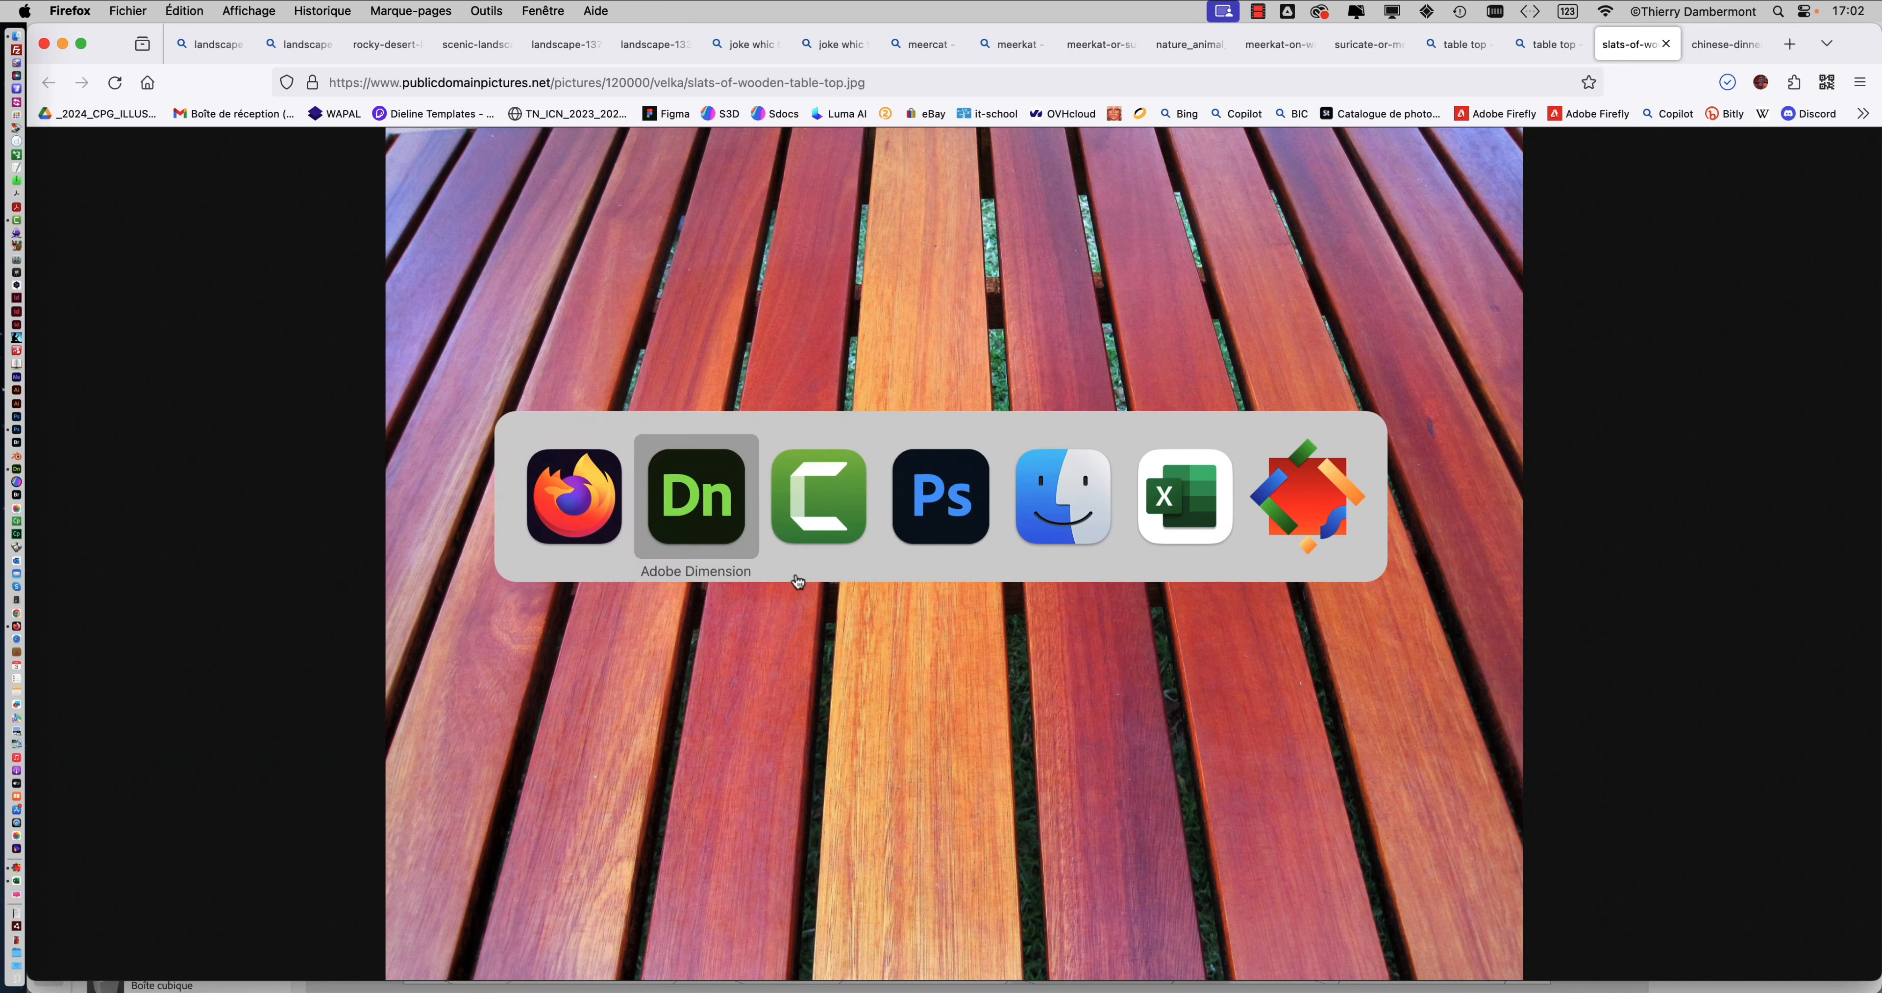
pyautogui.click(818, 522)
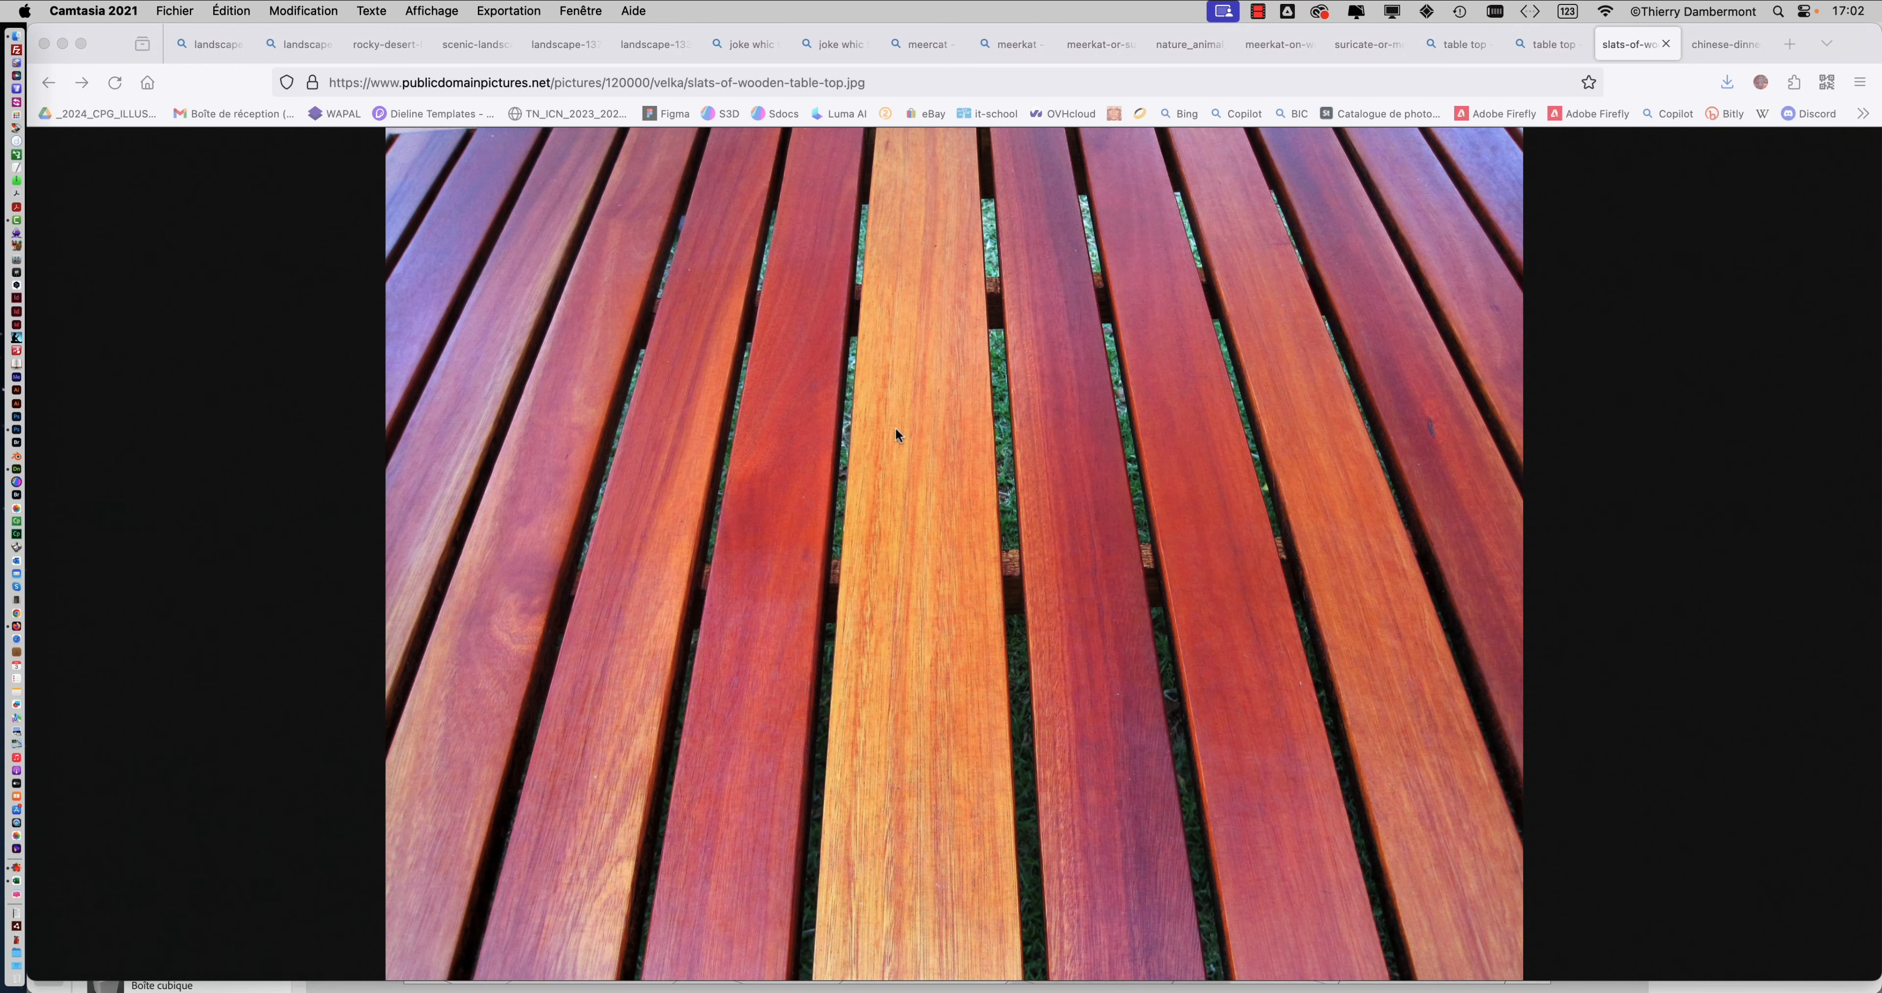
pyautogui.press('super+Tab')
pyautogui.click(813, 498)
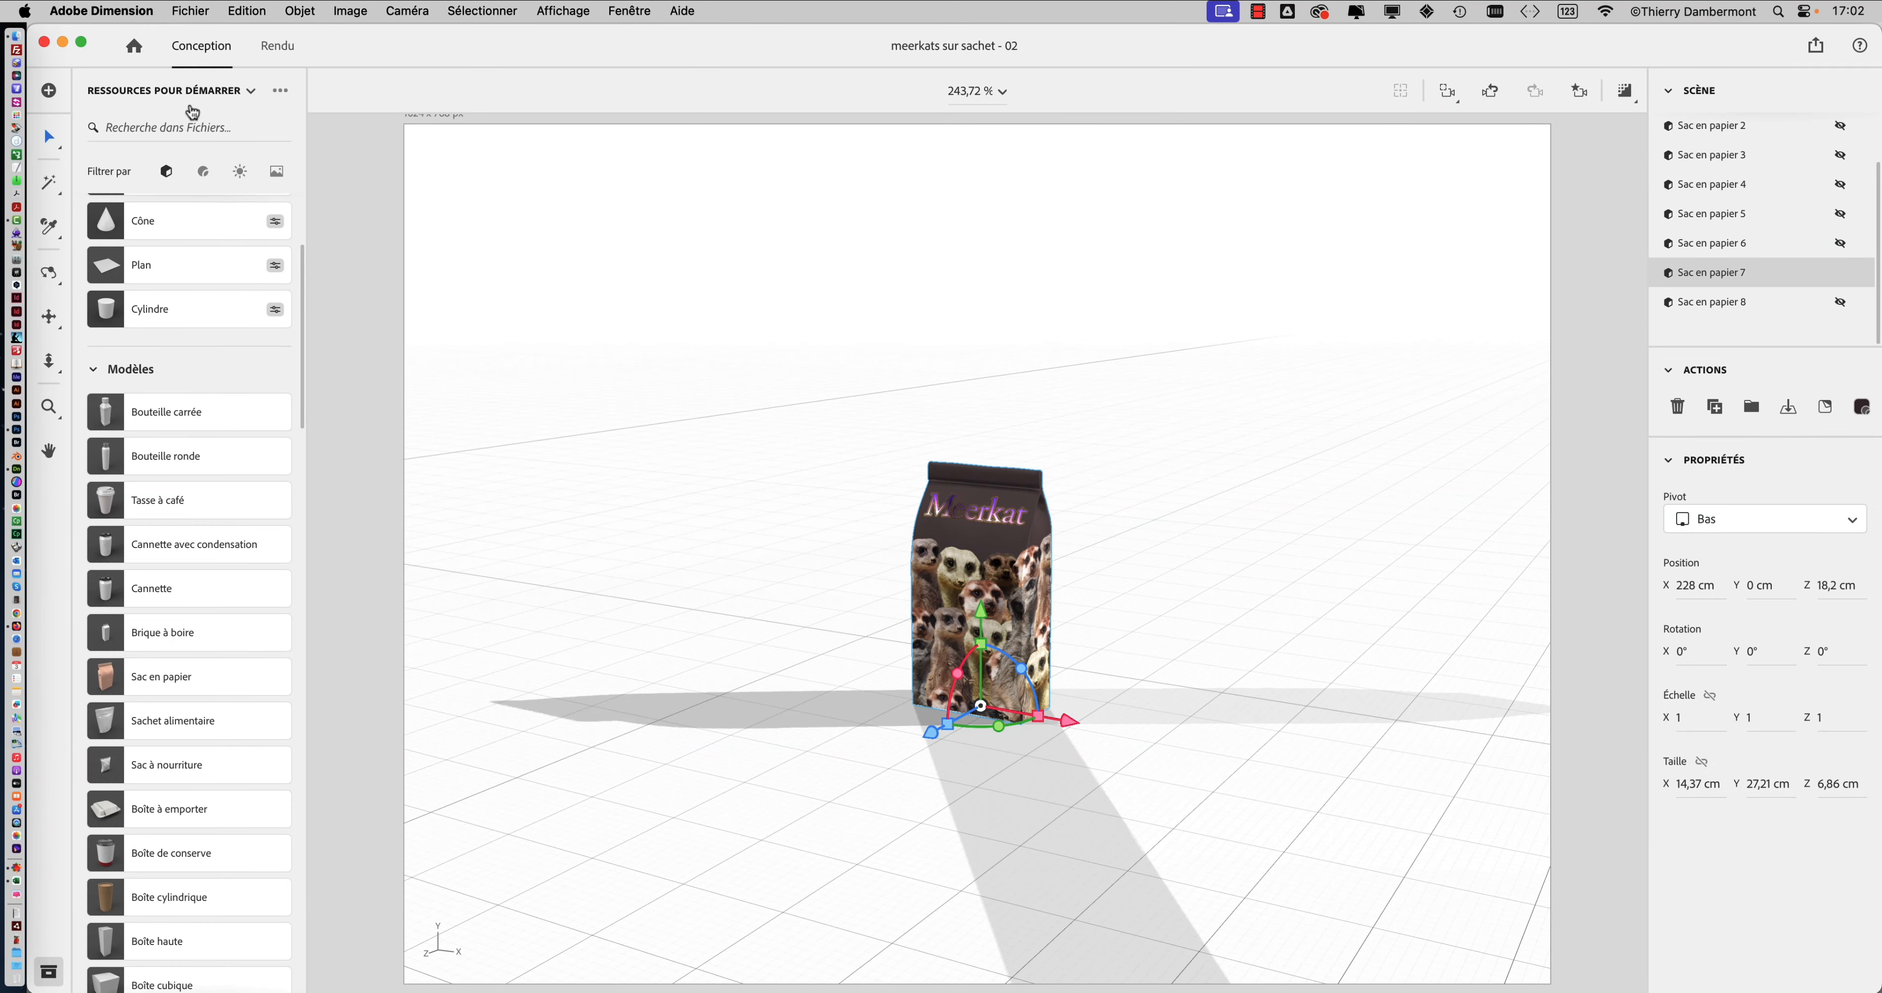
# Step: Preview the two saved table photos and import chinese-dinner-table.jpg as the scene's background image
pyautogui.click(187, 10)
pyautogui.moveTo(246, 250)
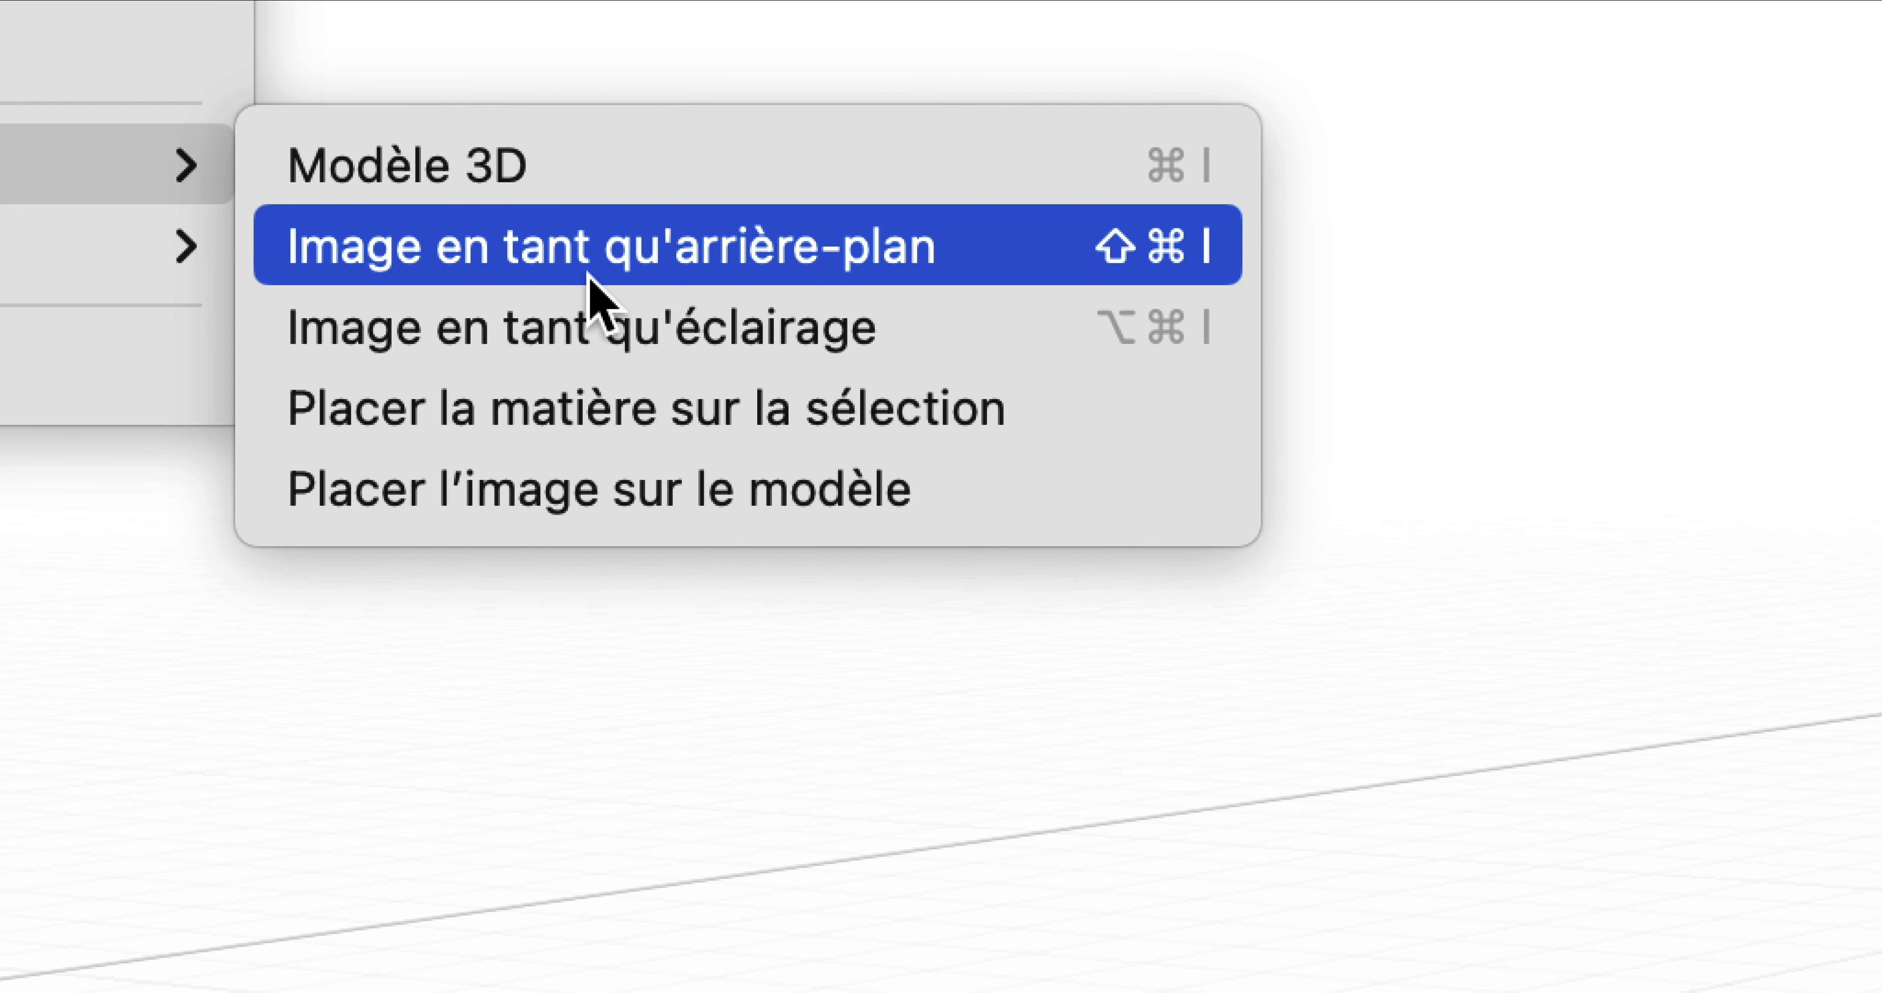
pyautogui.click(588, 275)
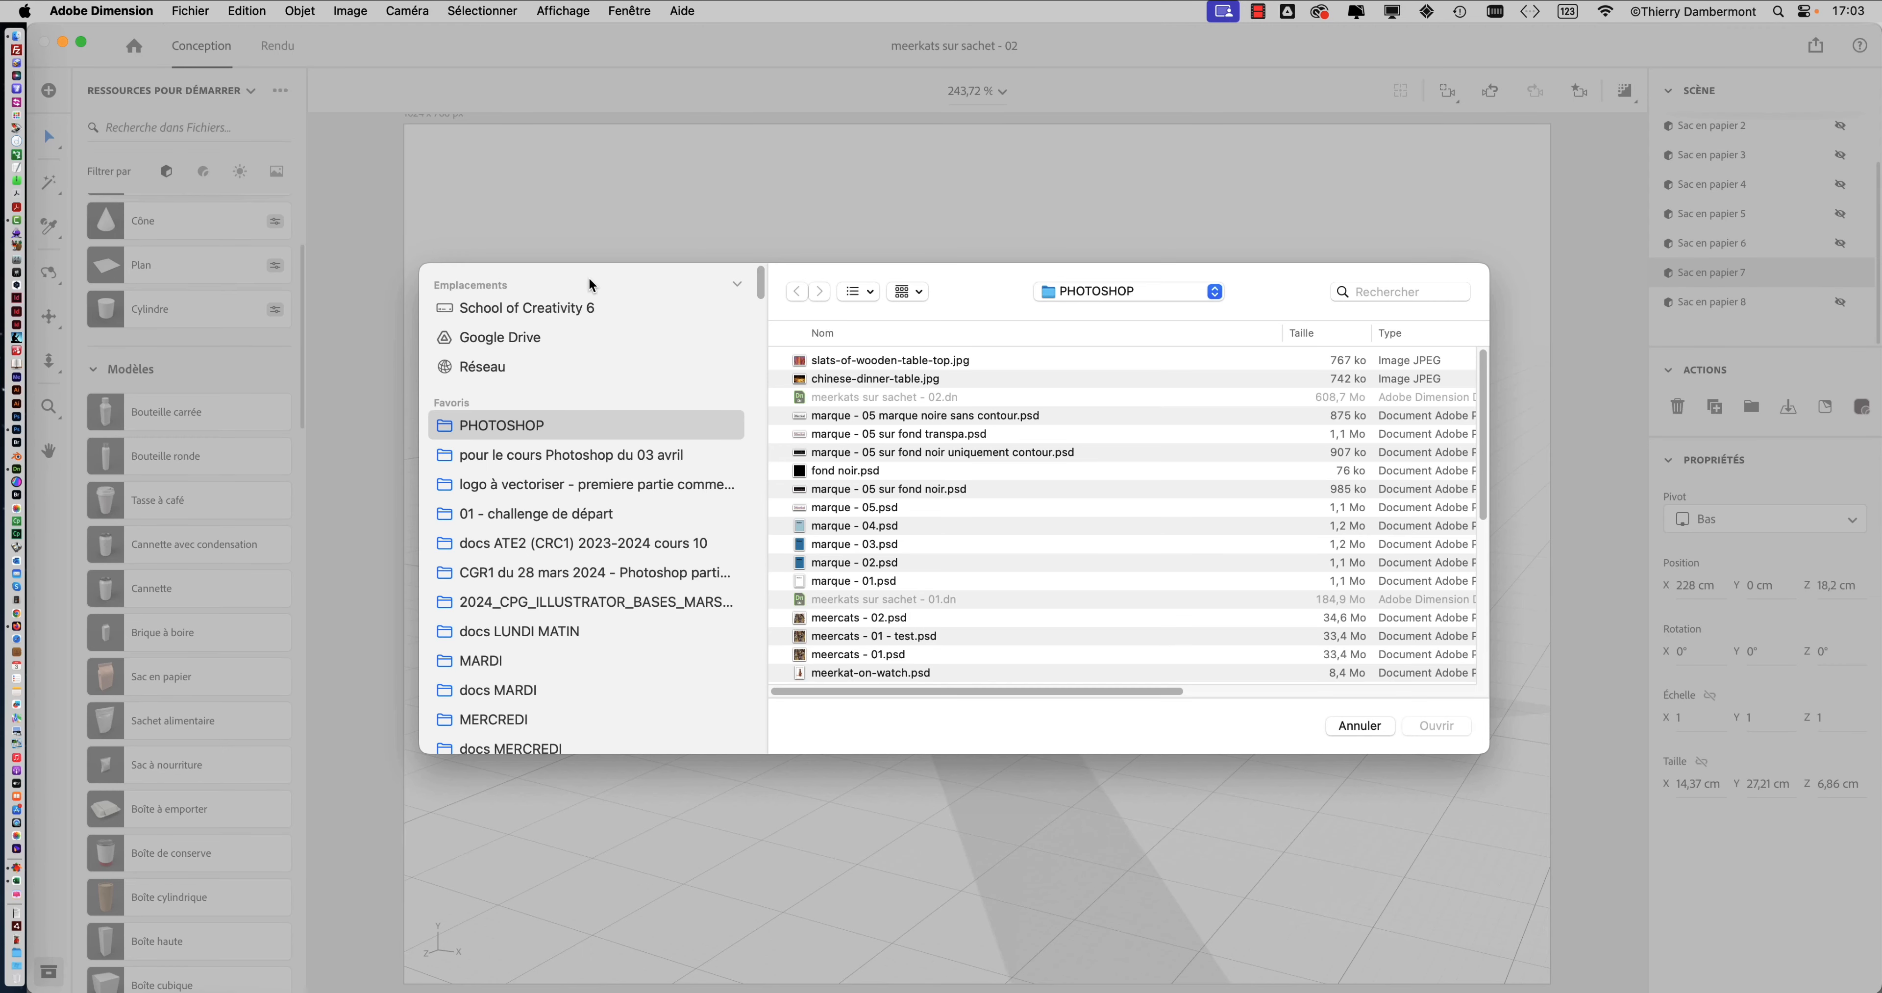
pyautogui.click(843, 359)
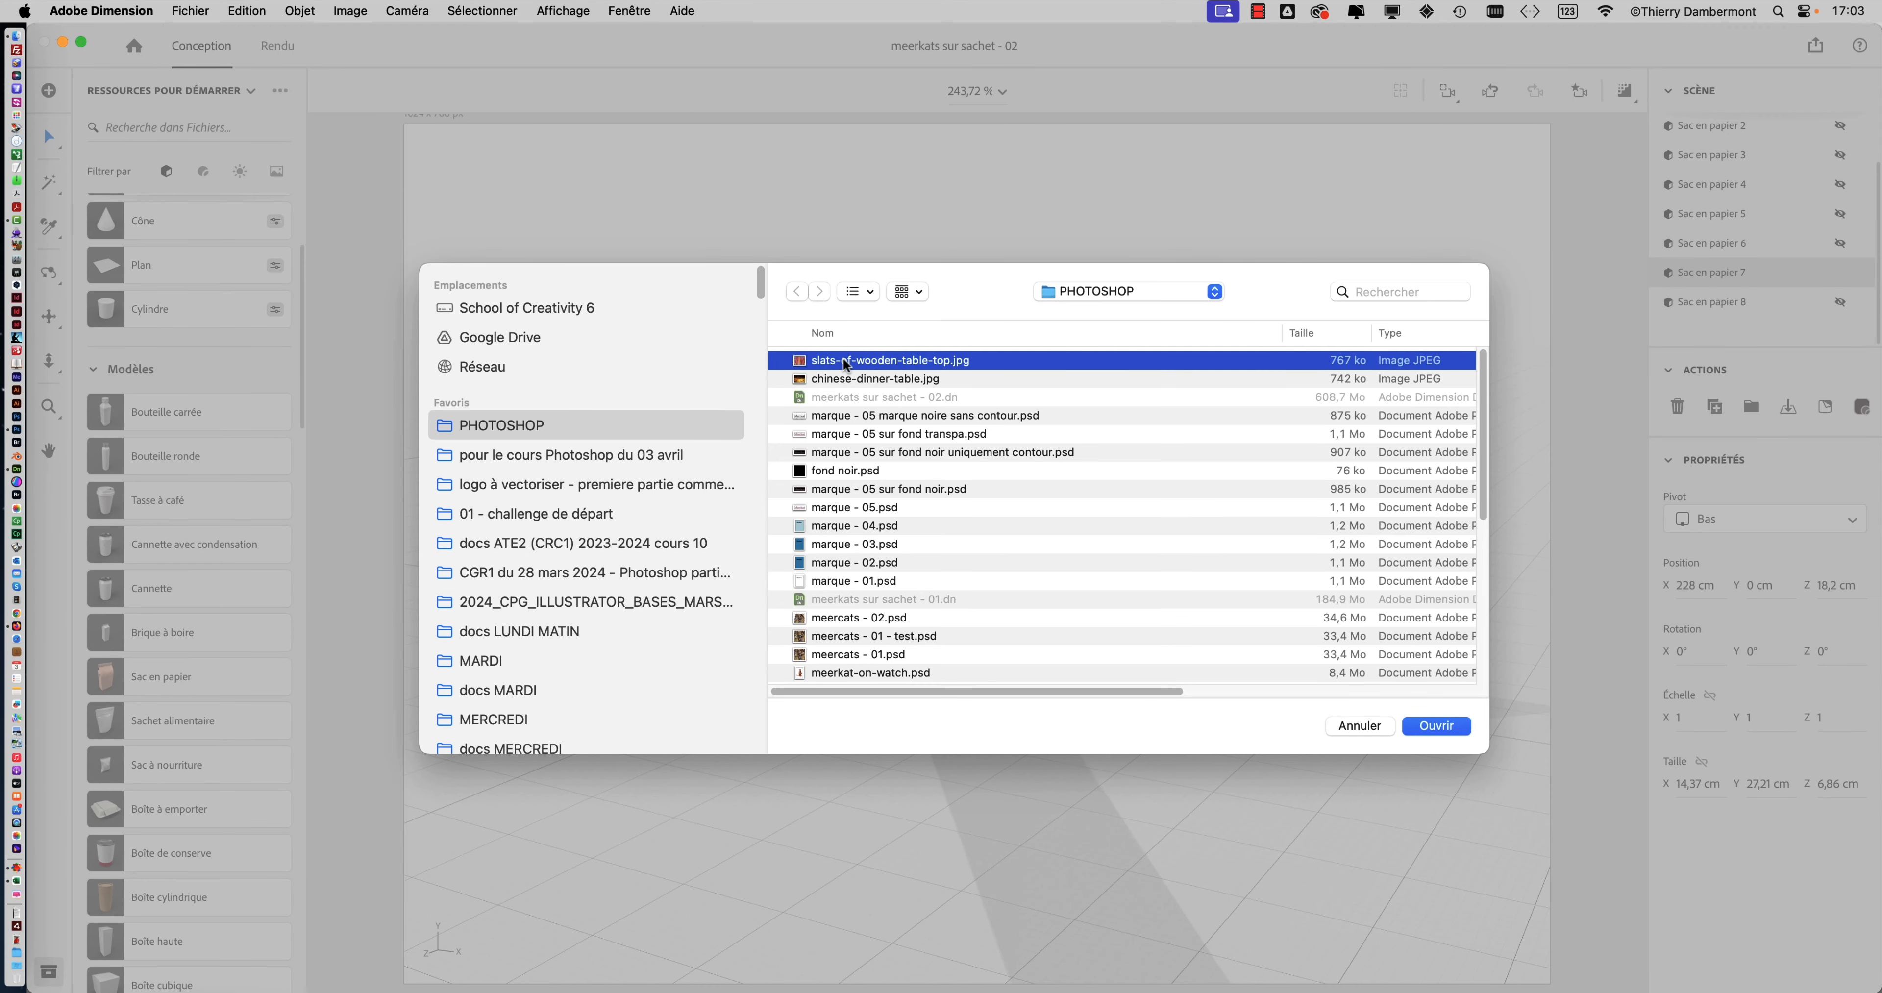
pyautogui.press('space')
pyautogui.press('space')
pyautogui.click(846, 379)
pyautogui.press('space')
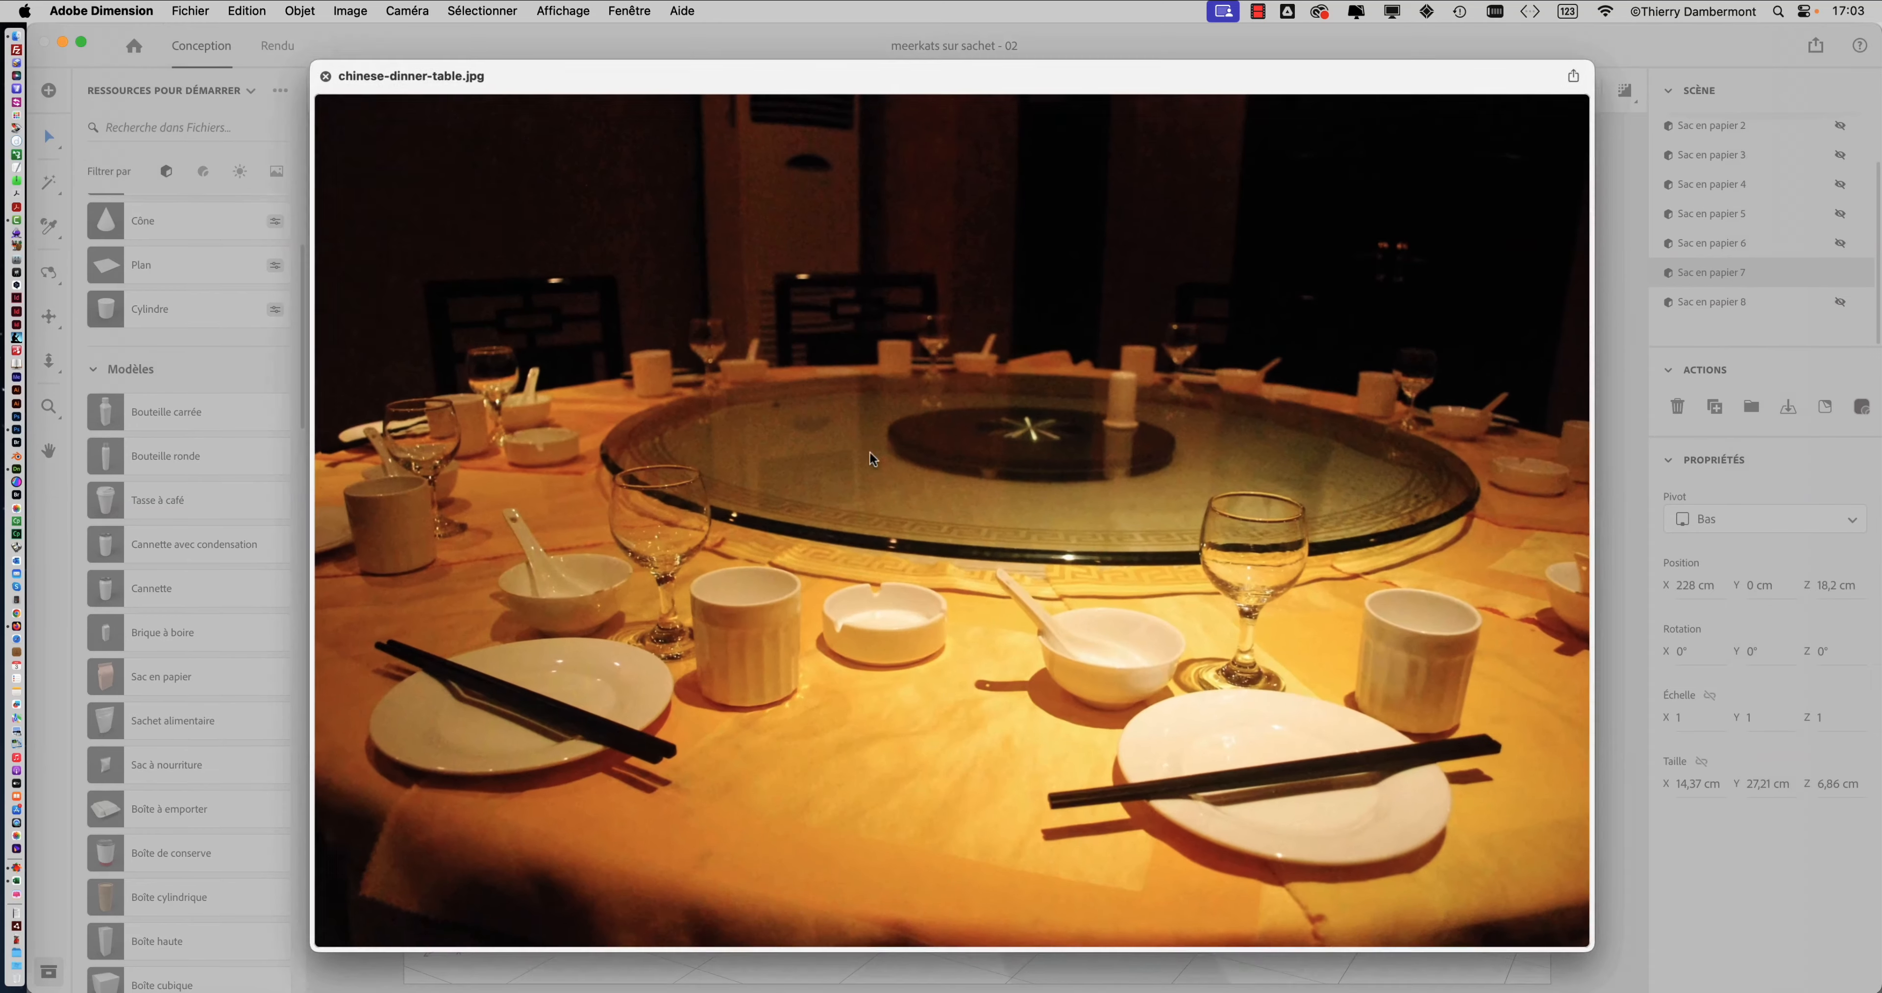
pyautogui.press('space')
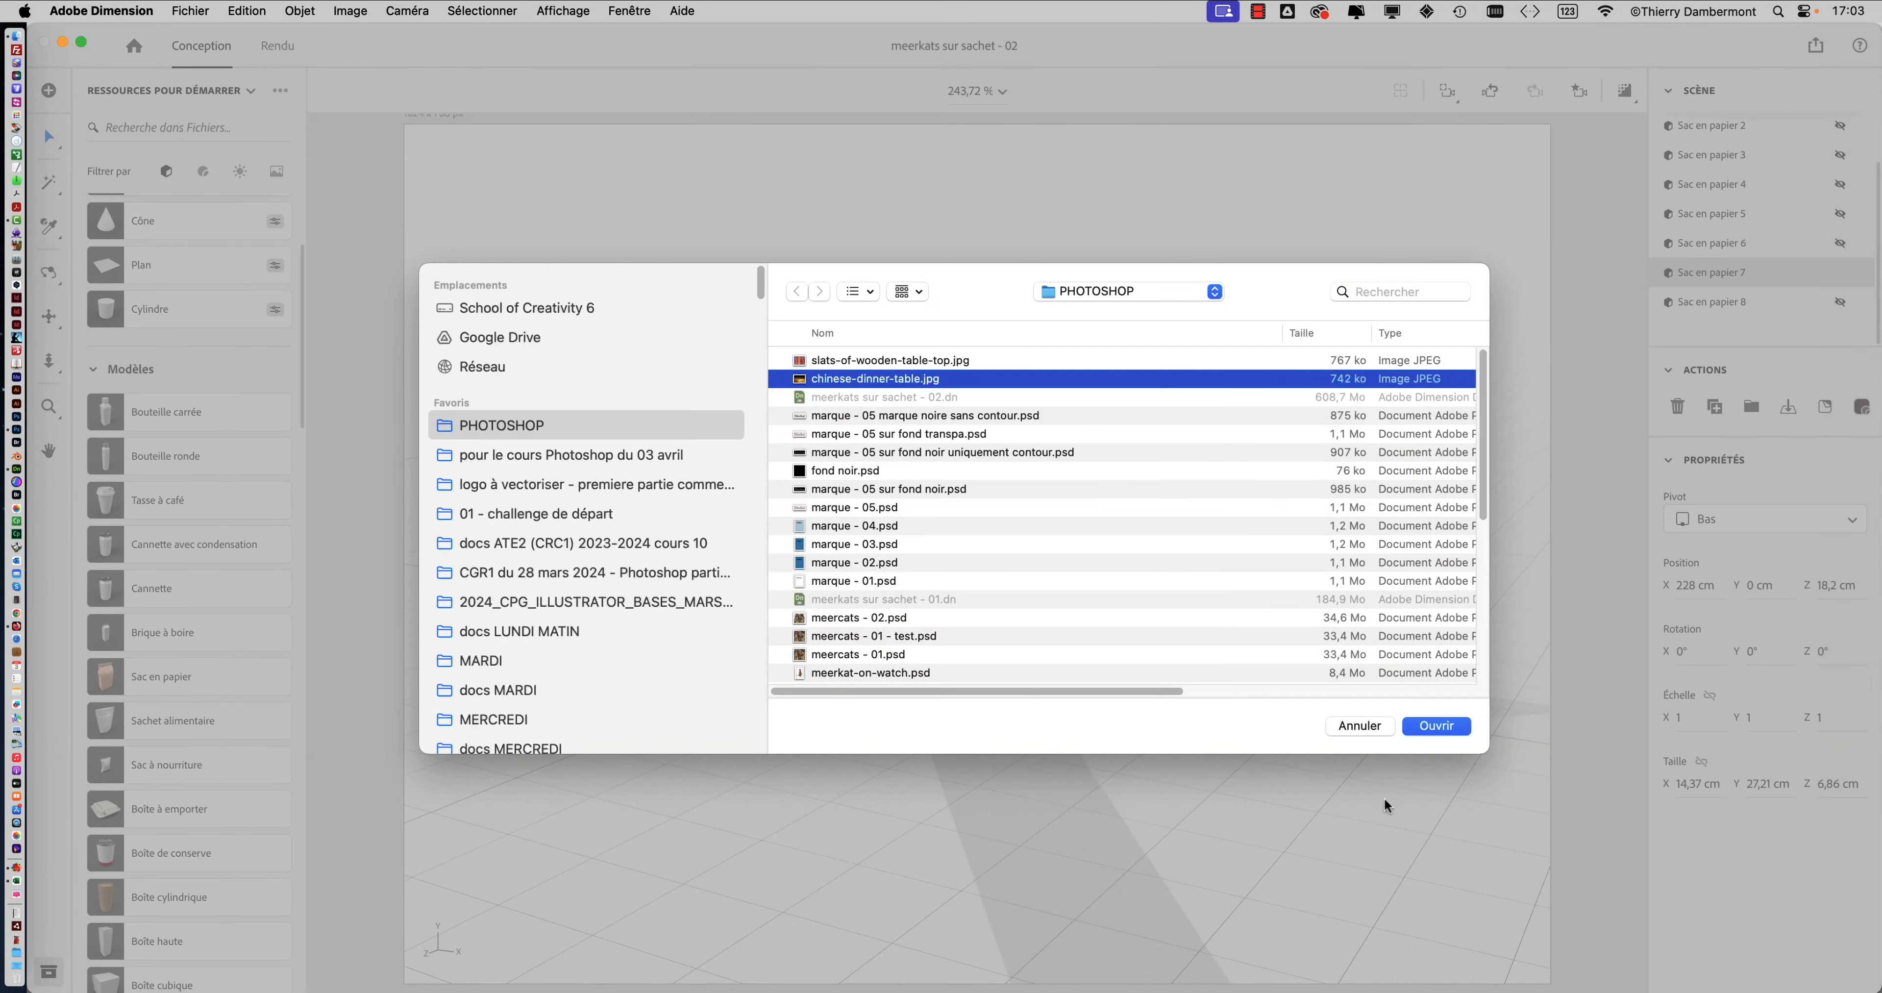
pyautogui.click(1437, 725)
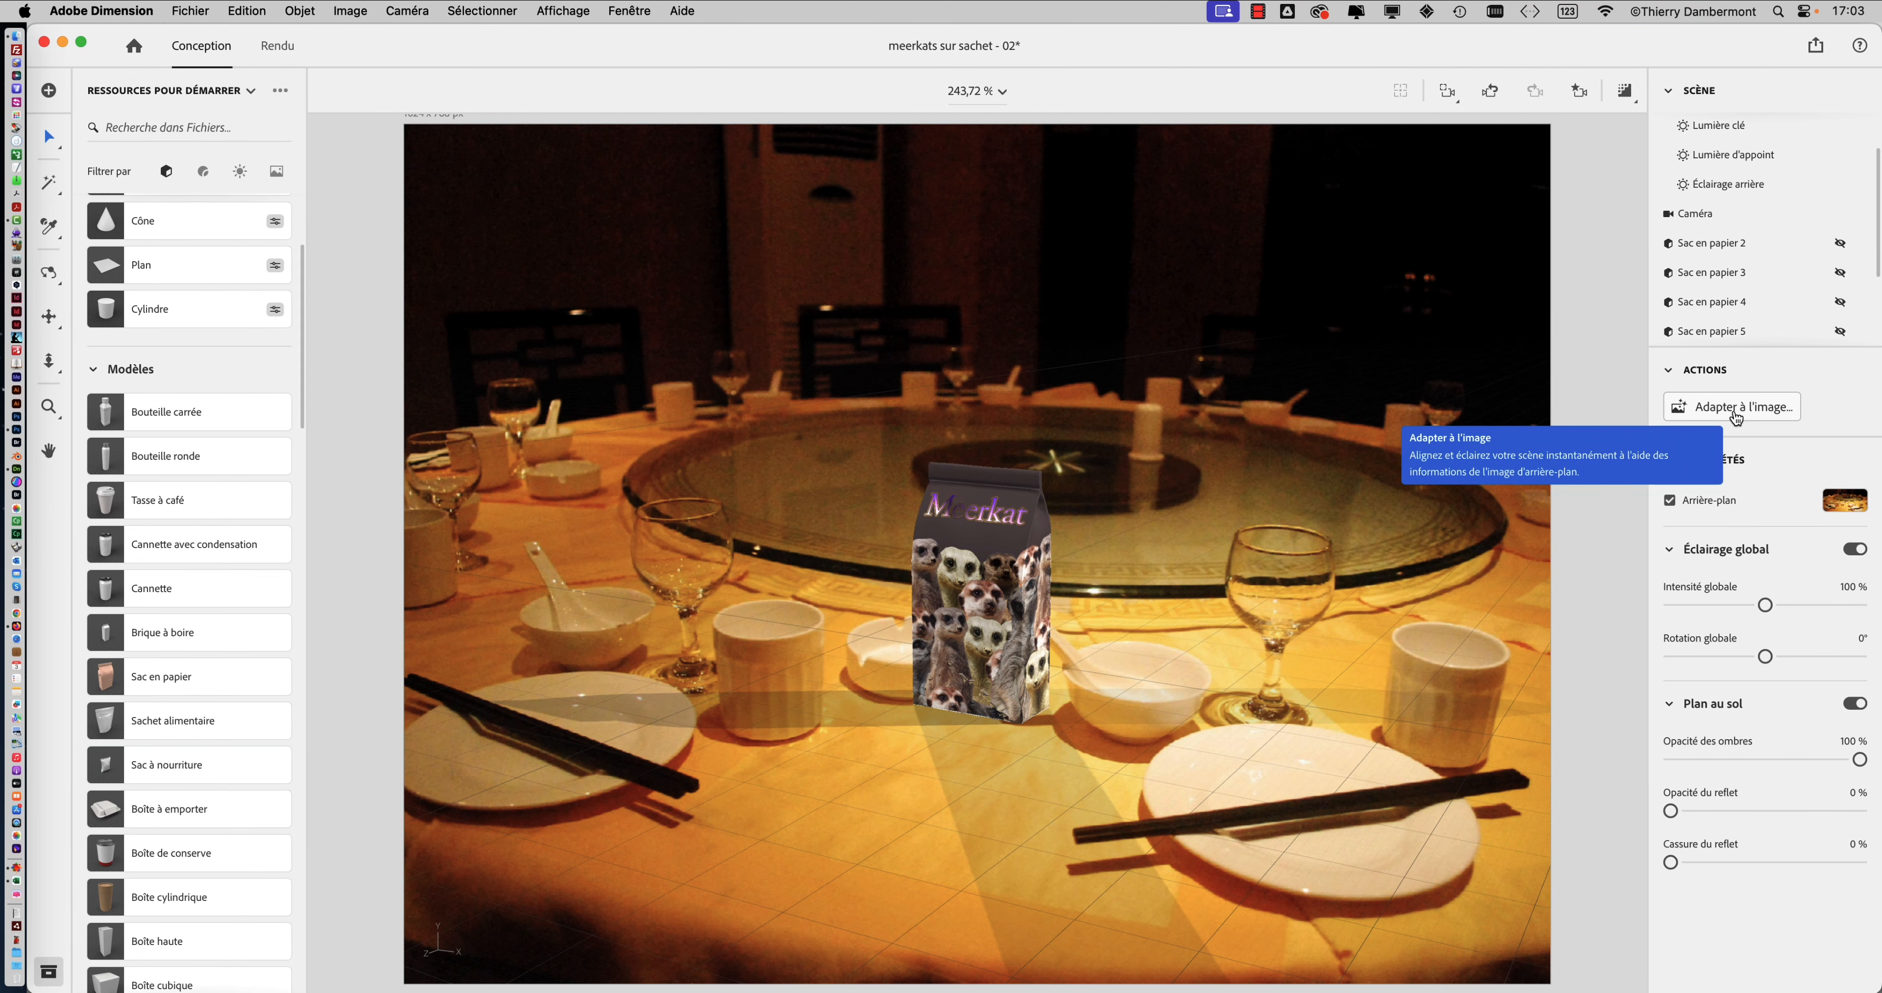
pyautogui.click(1736, 418)
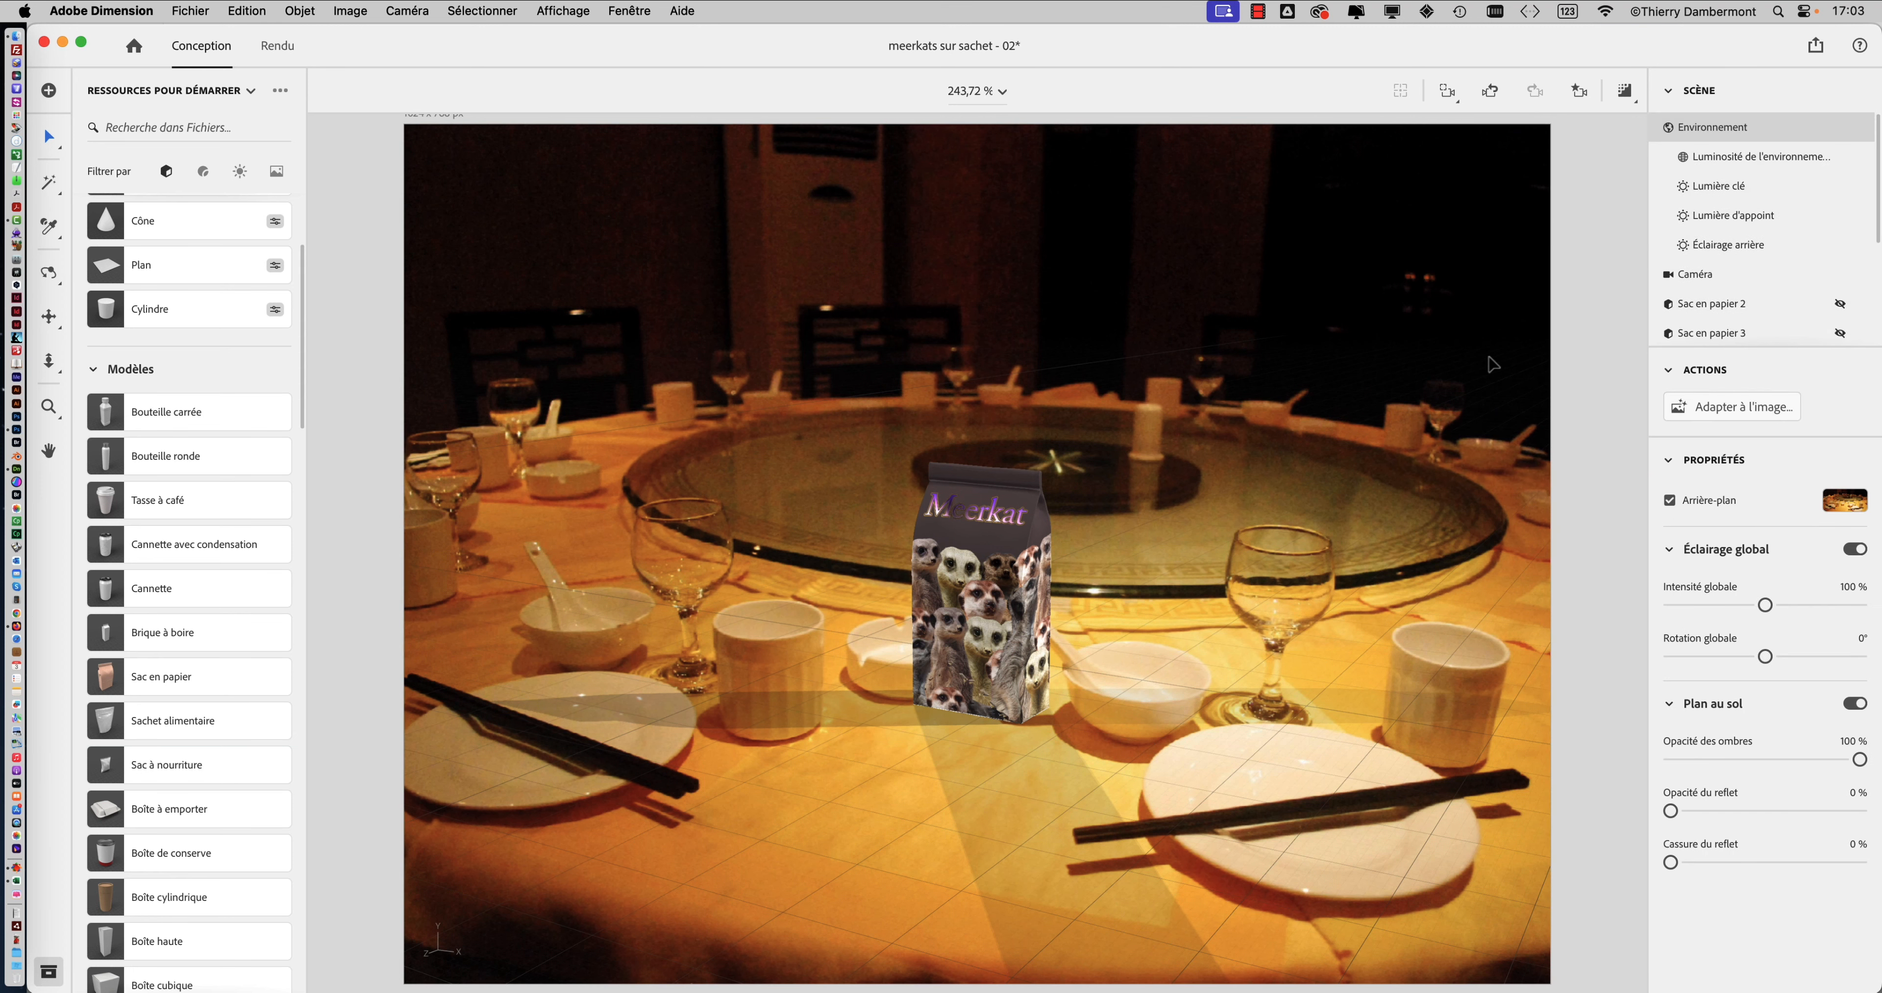
pyautogui.click(1610, 373)
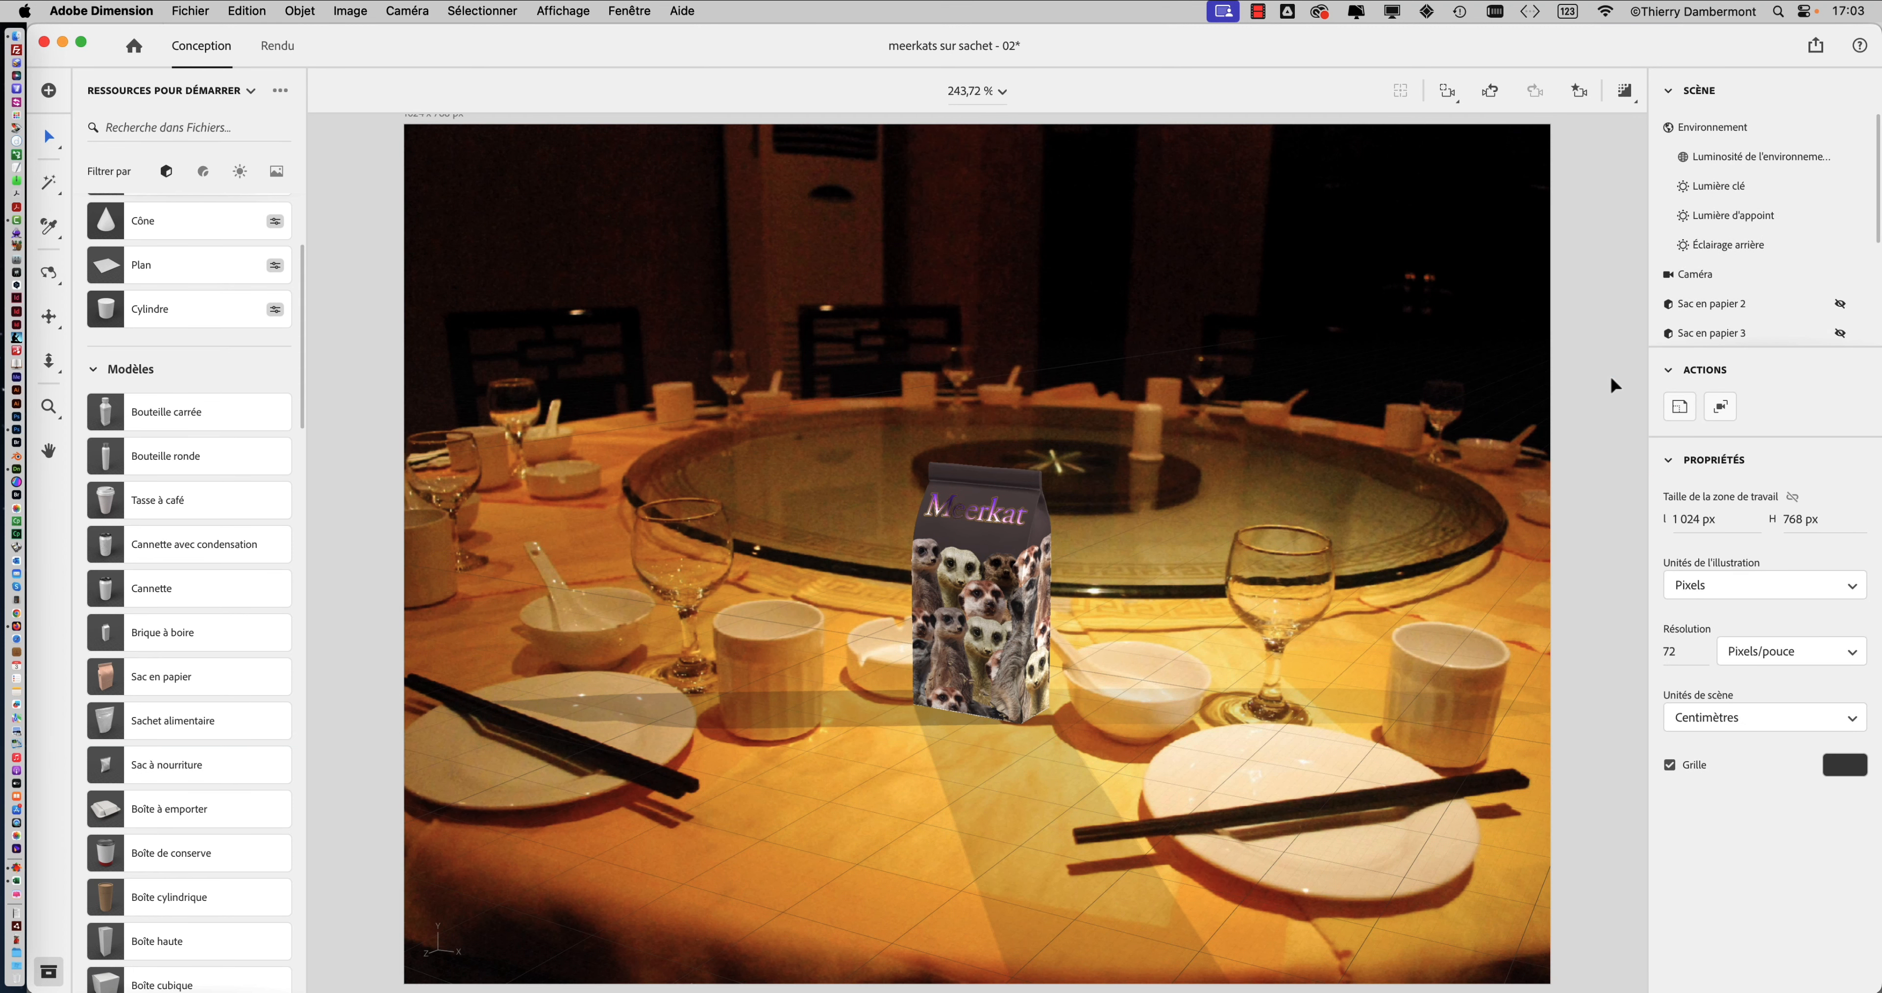
pyautogui.click(1515, 391)
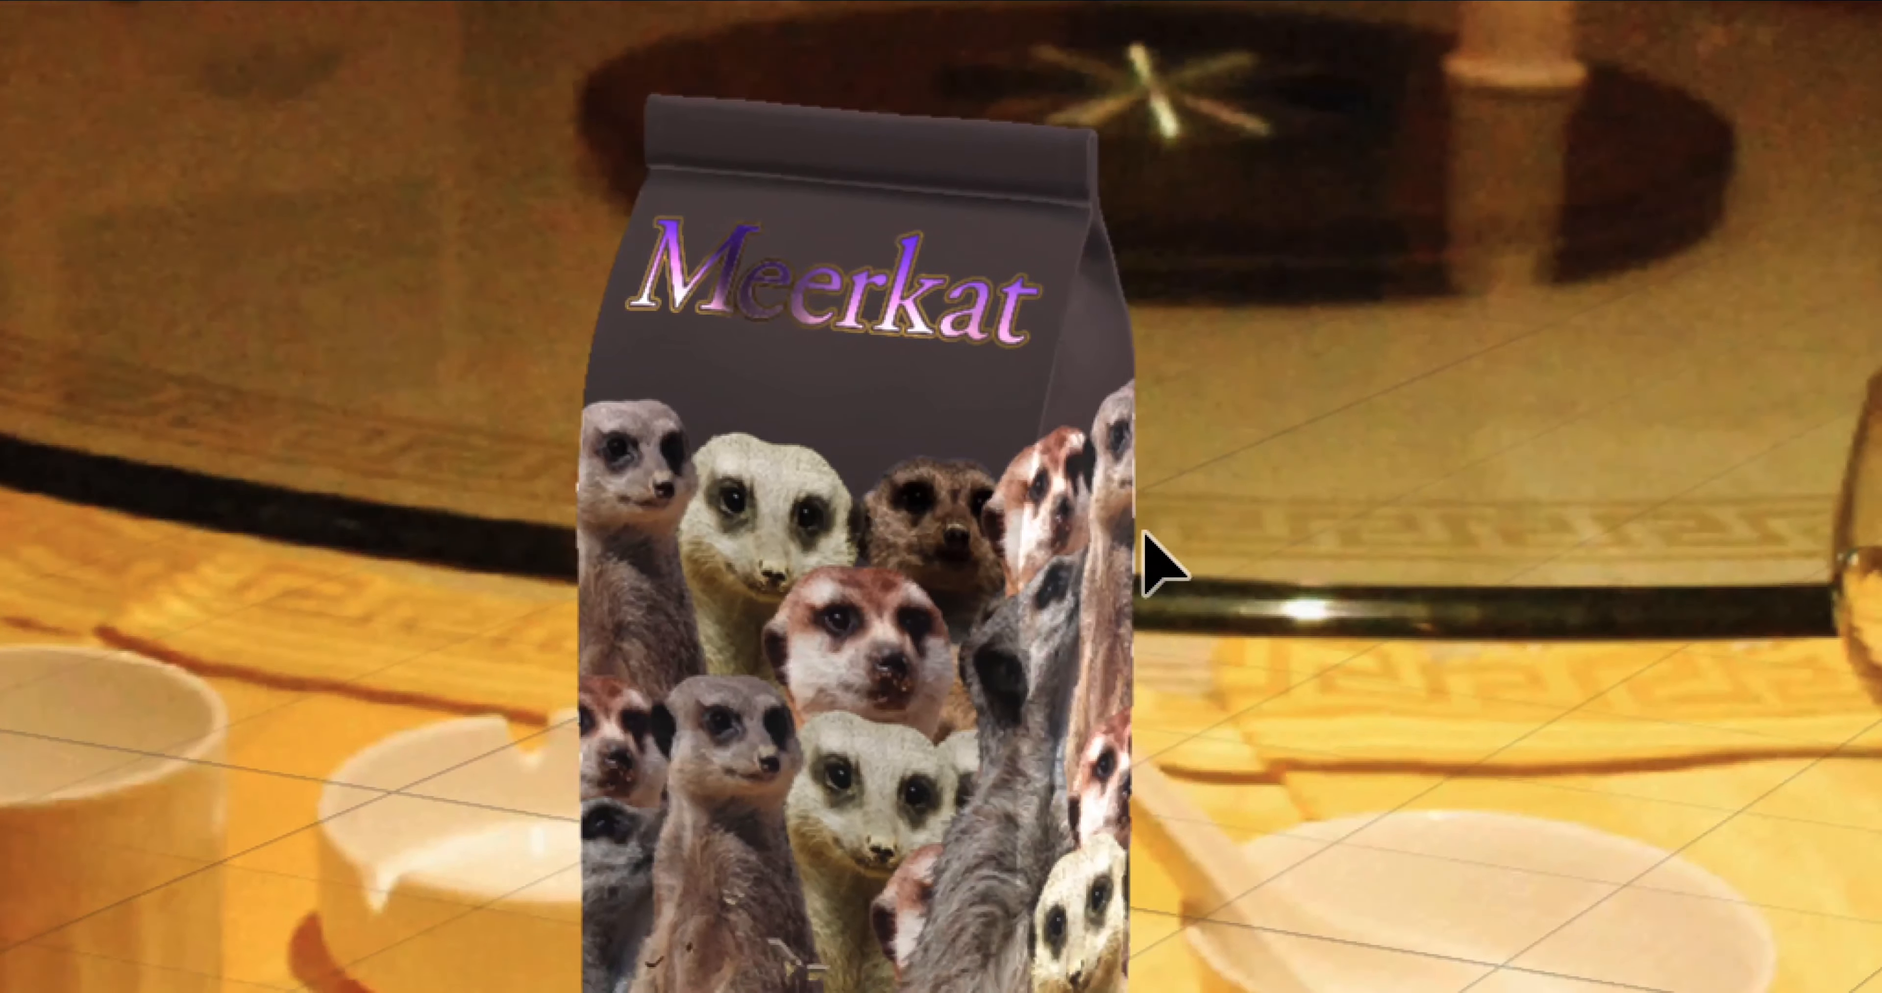
pyautogui.click(962, 581)
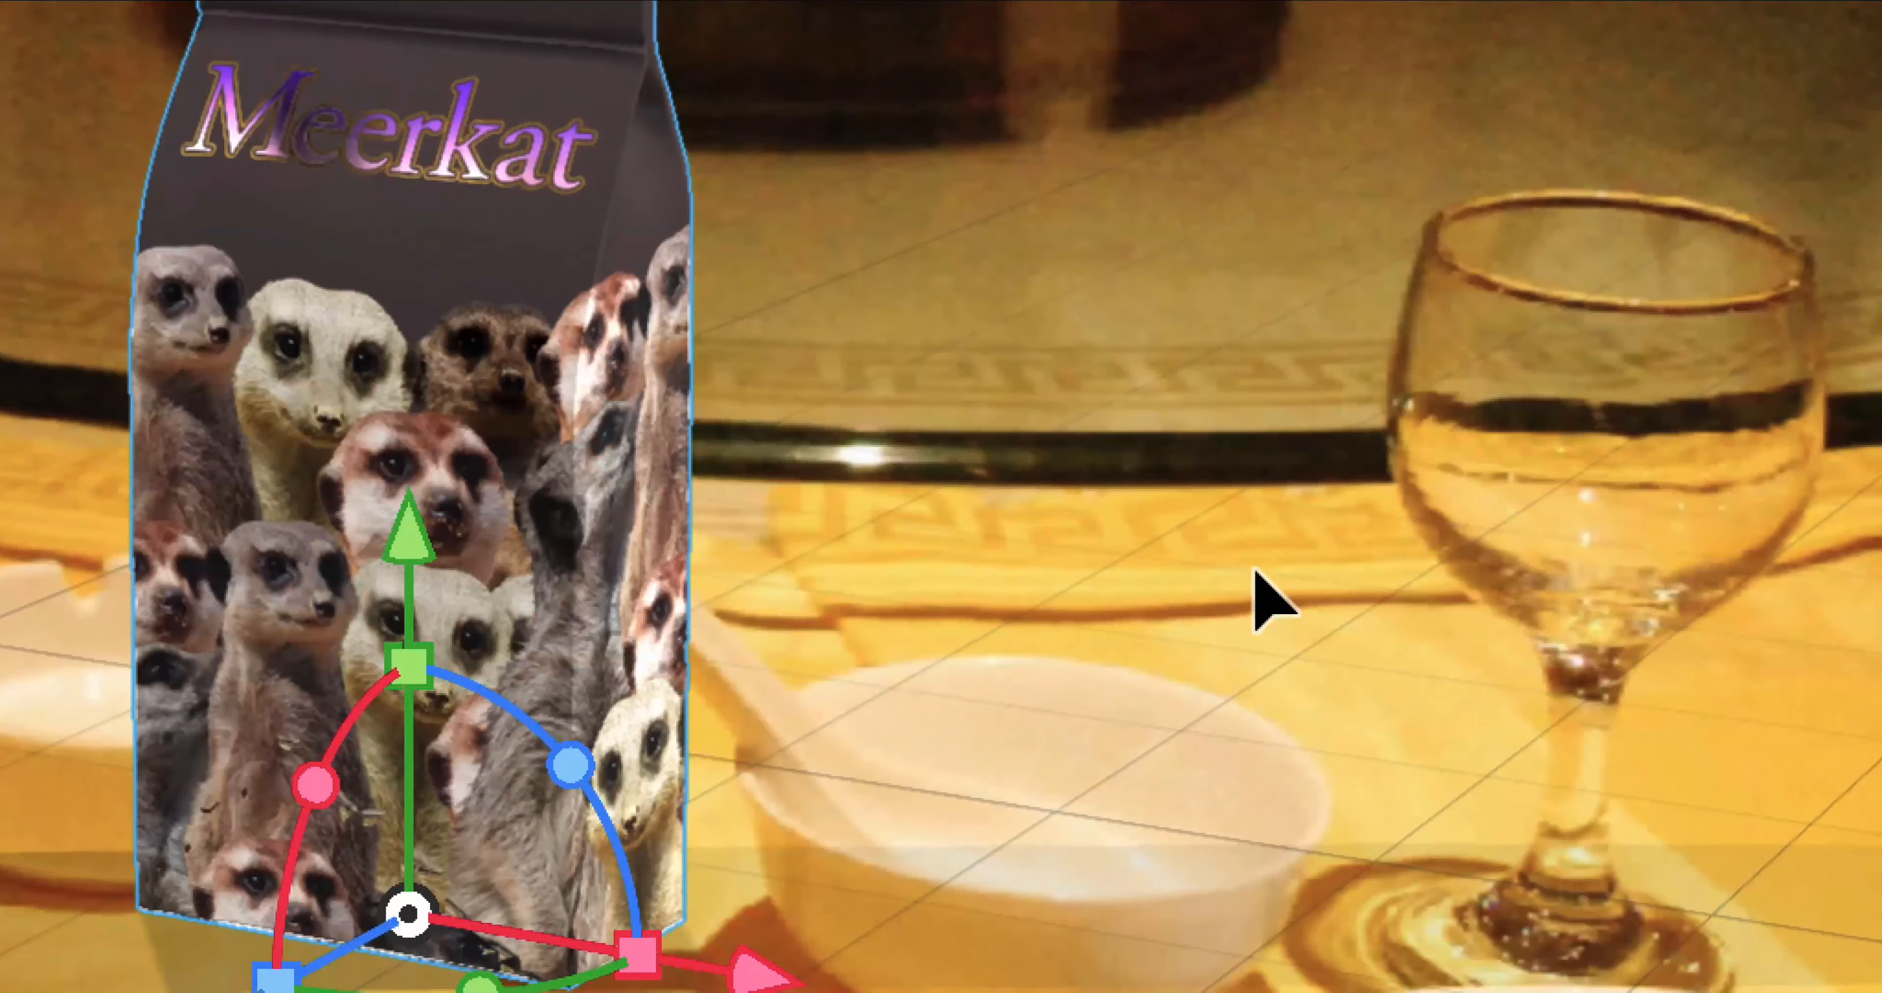
# Step: Match the scene to the background using image proportions, multiple lights and the photo's camera perspective, and turn off the grid
pyautogui.click(1254, 563)
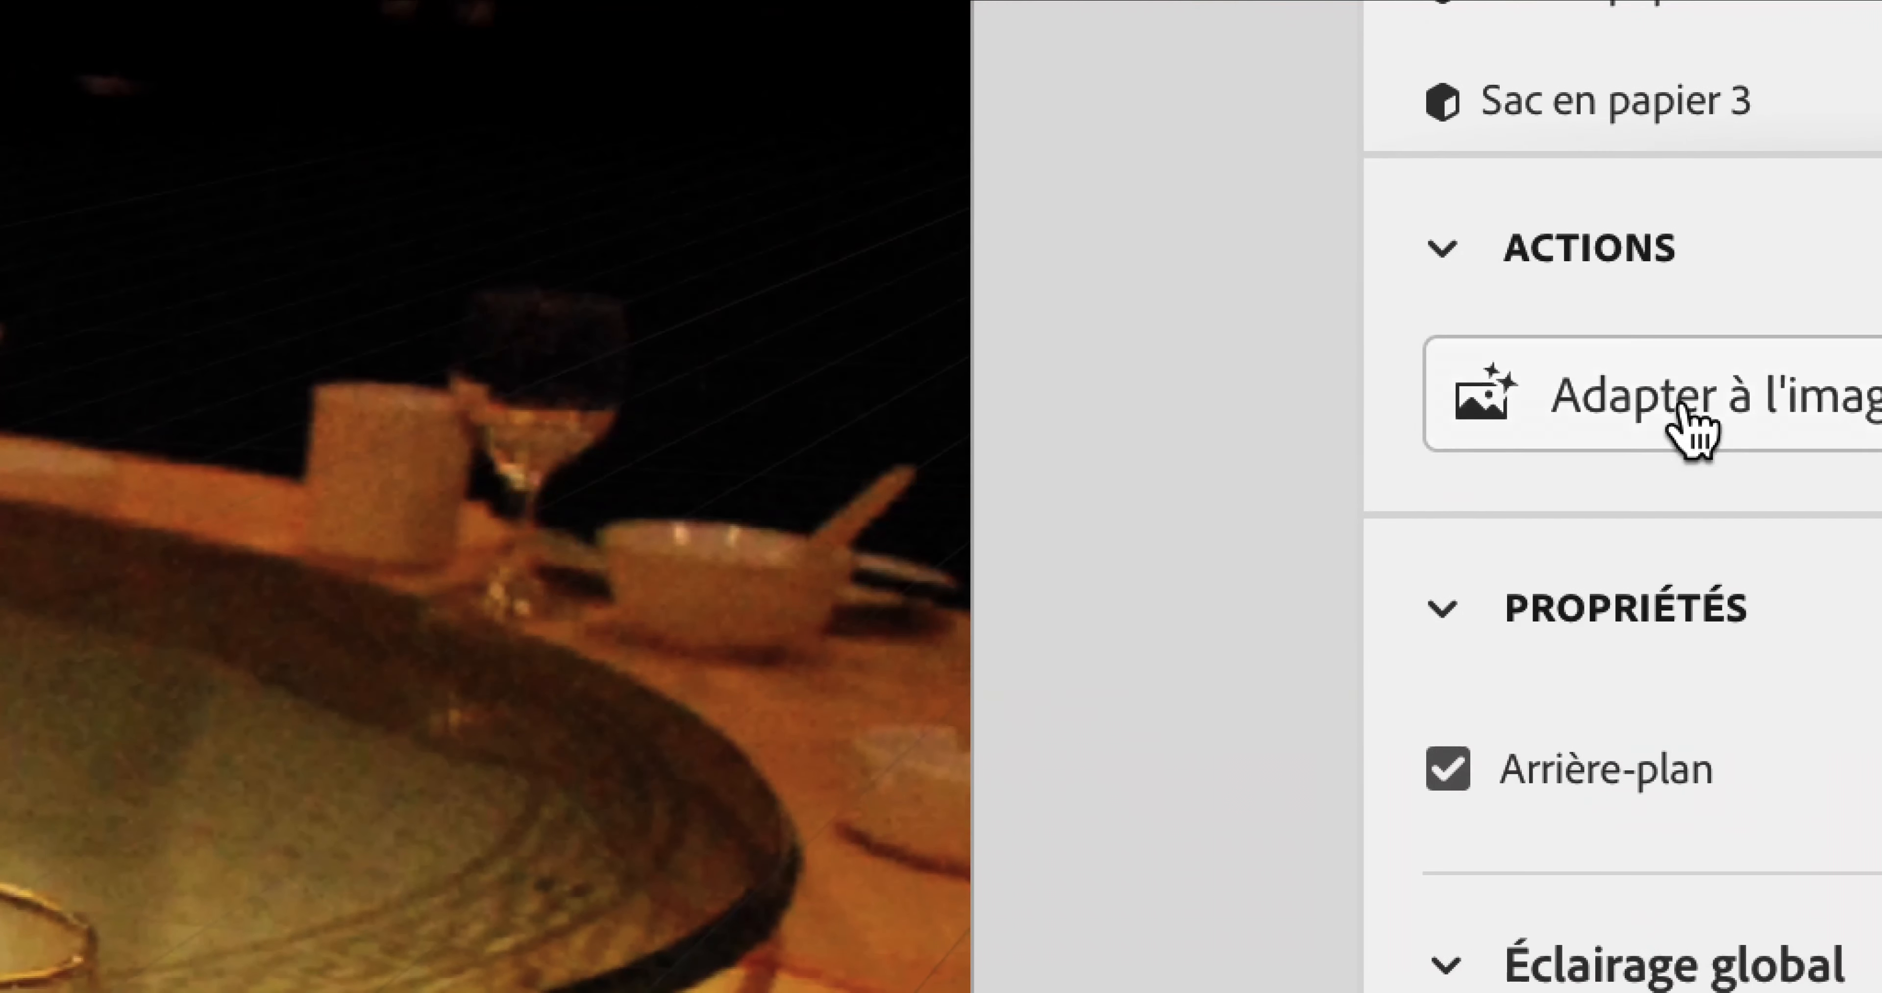
pyautogui.click(1687, 409)
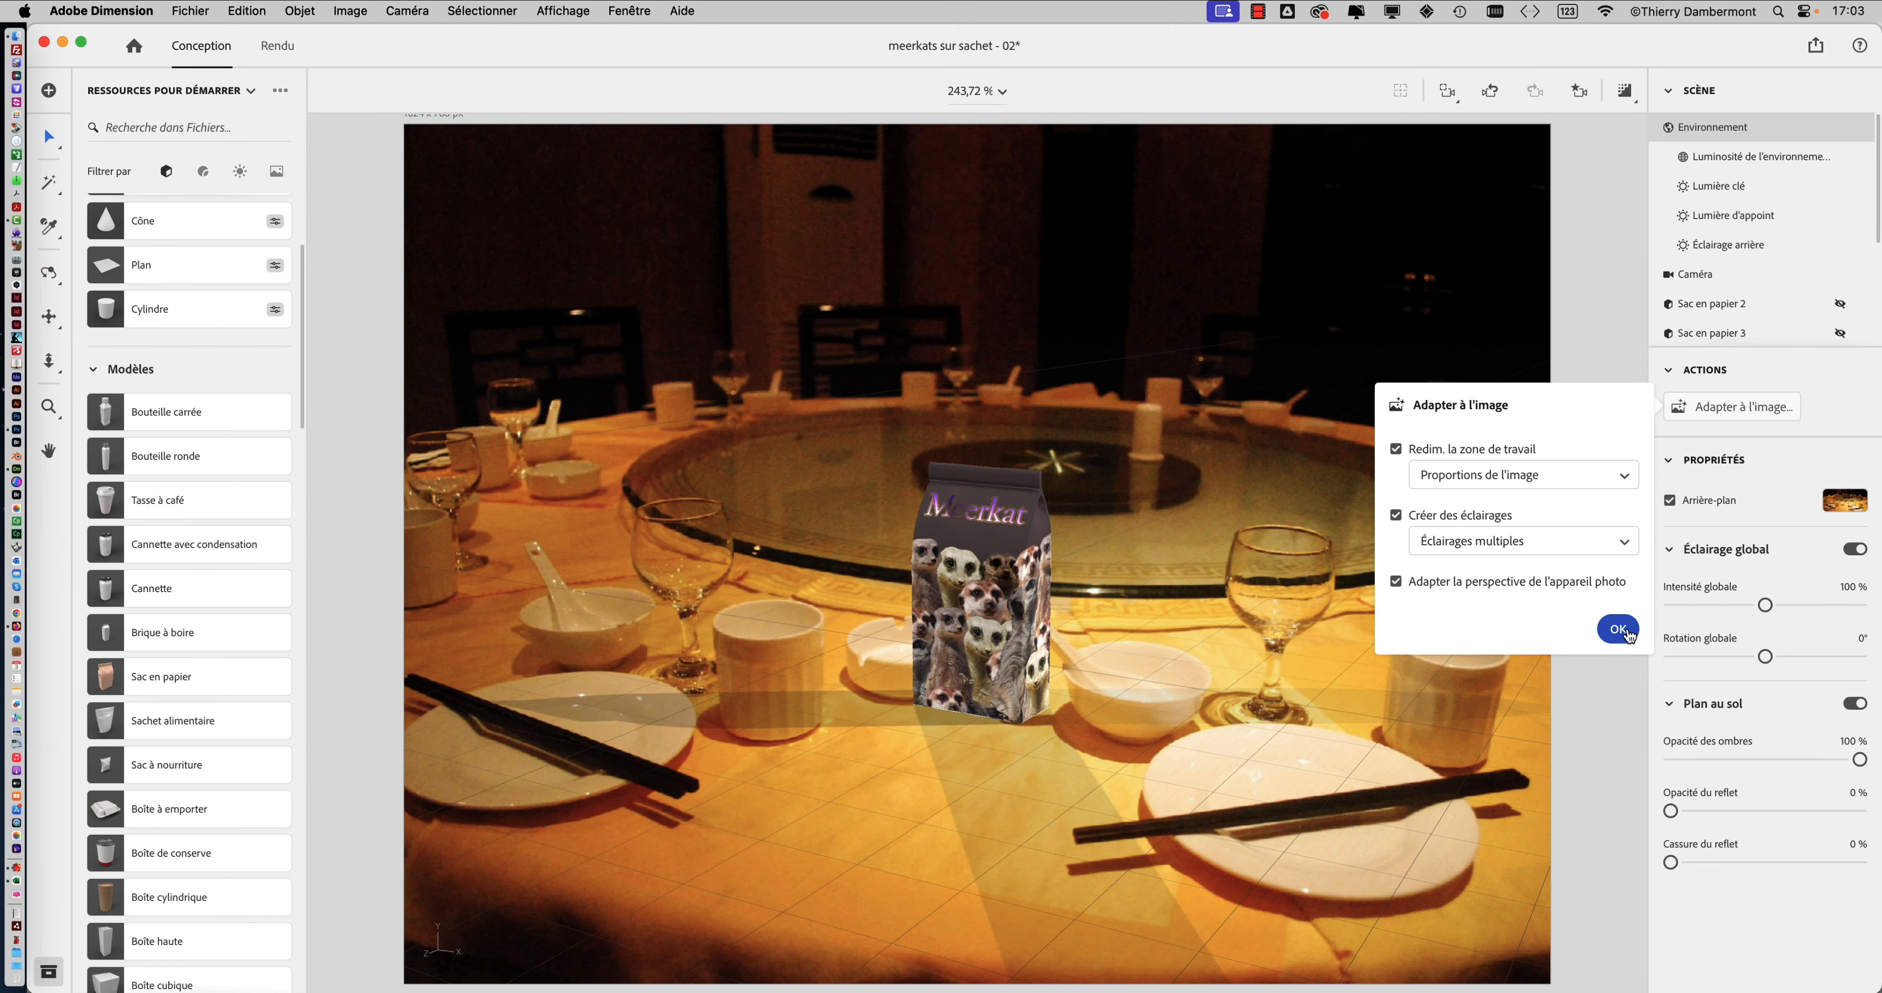
pyautogui.click(1618, 629)
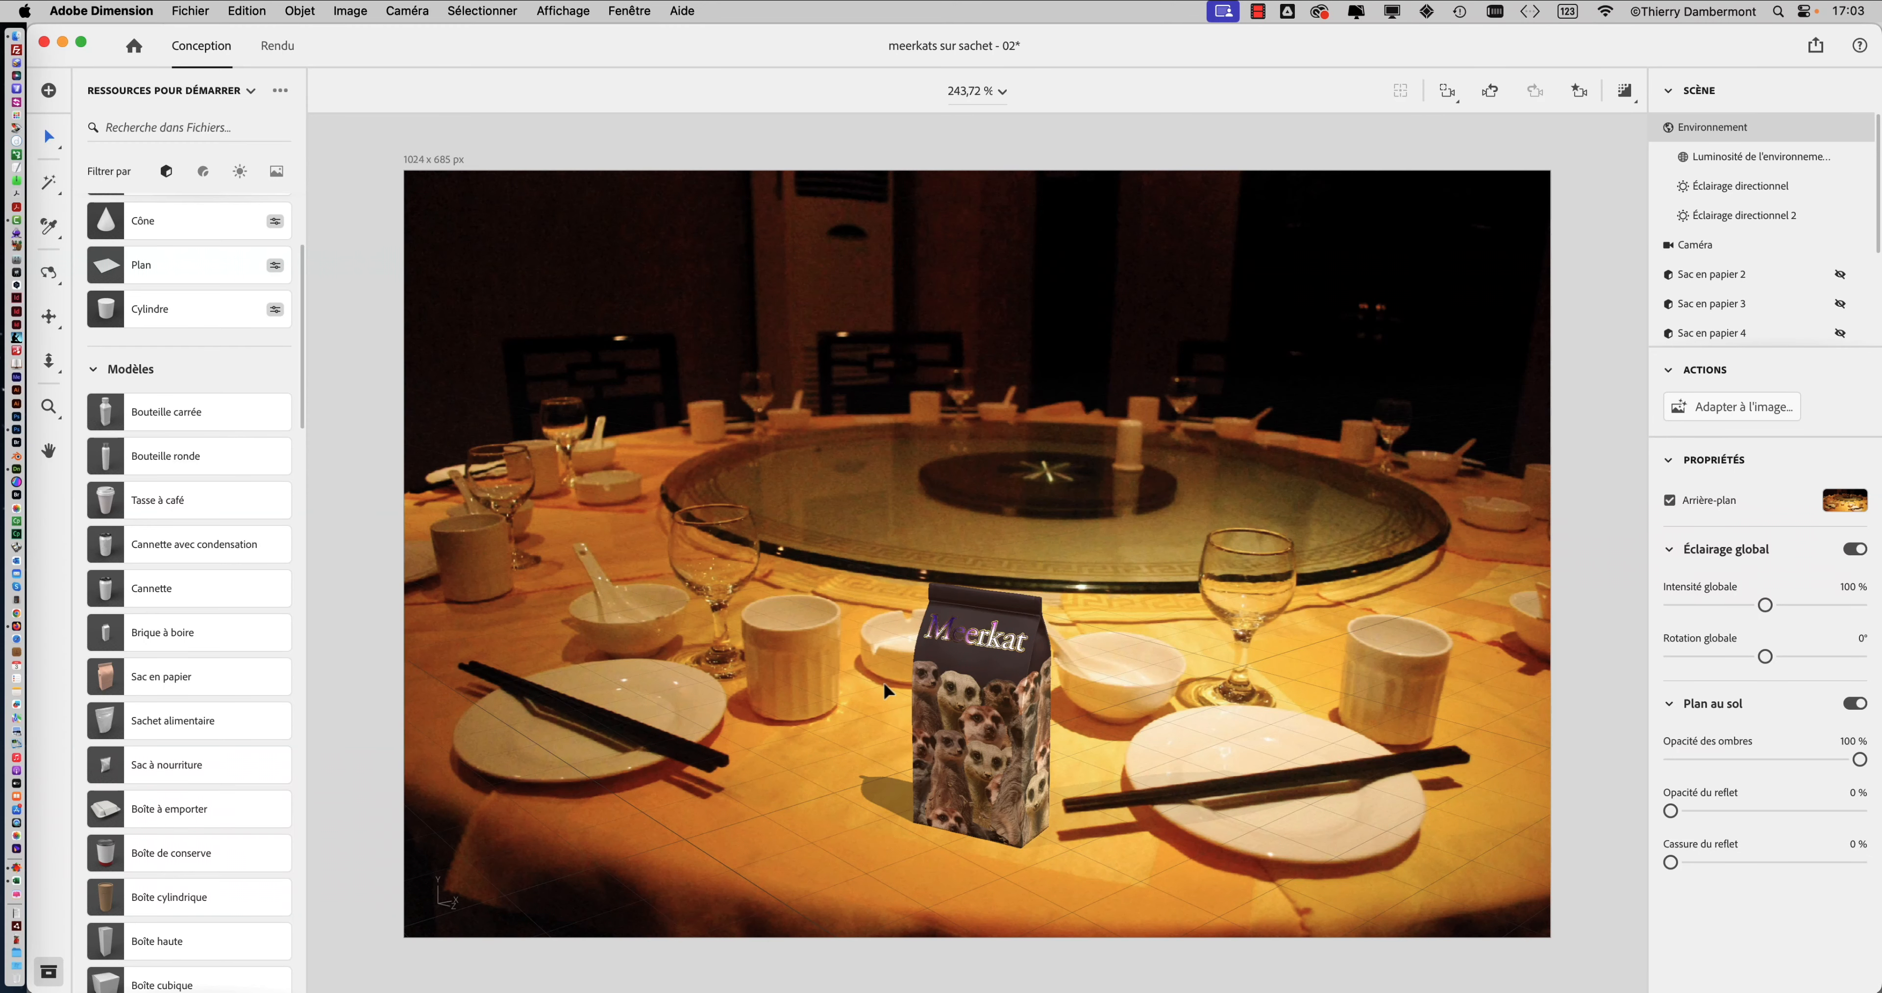
pyautogui.click(563, 10)
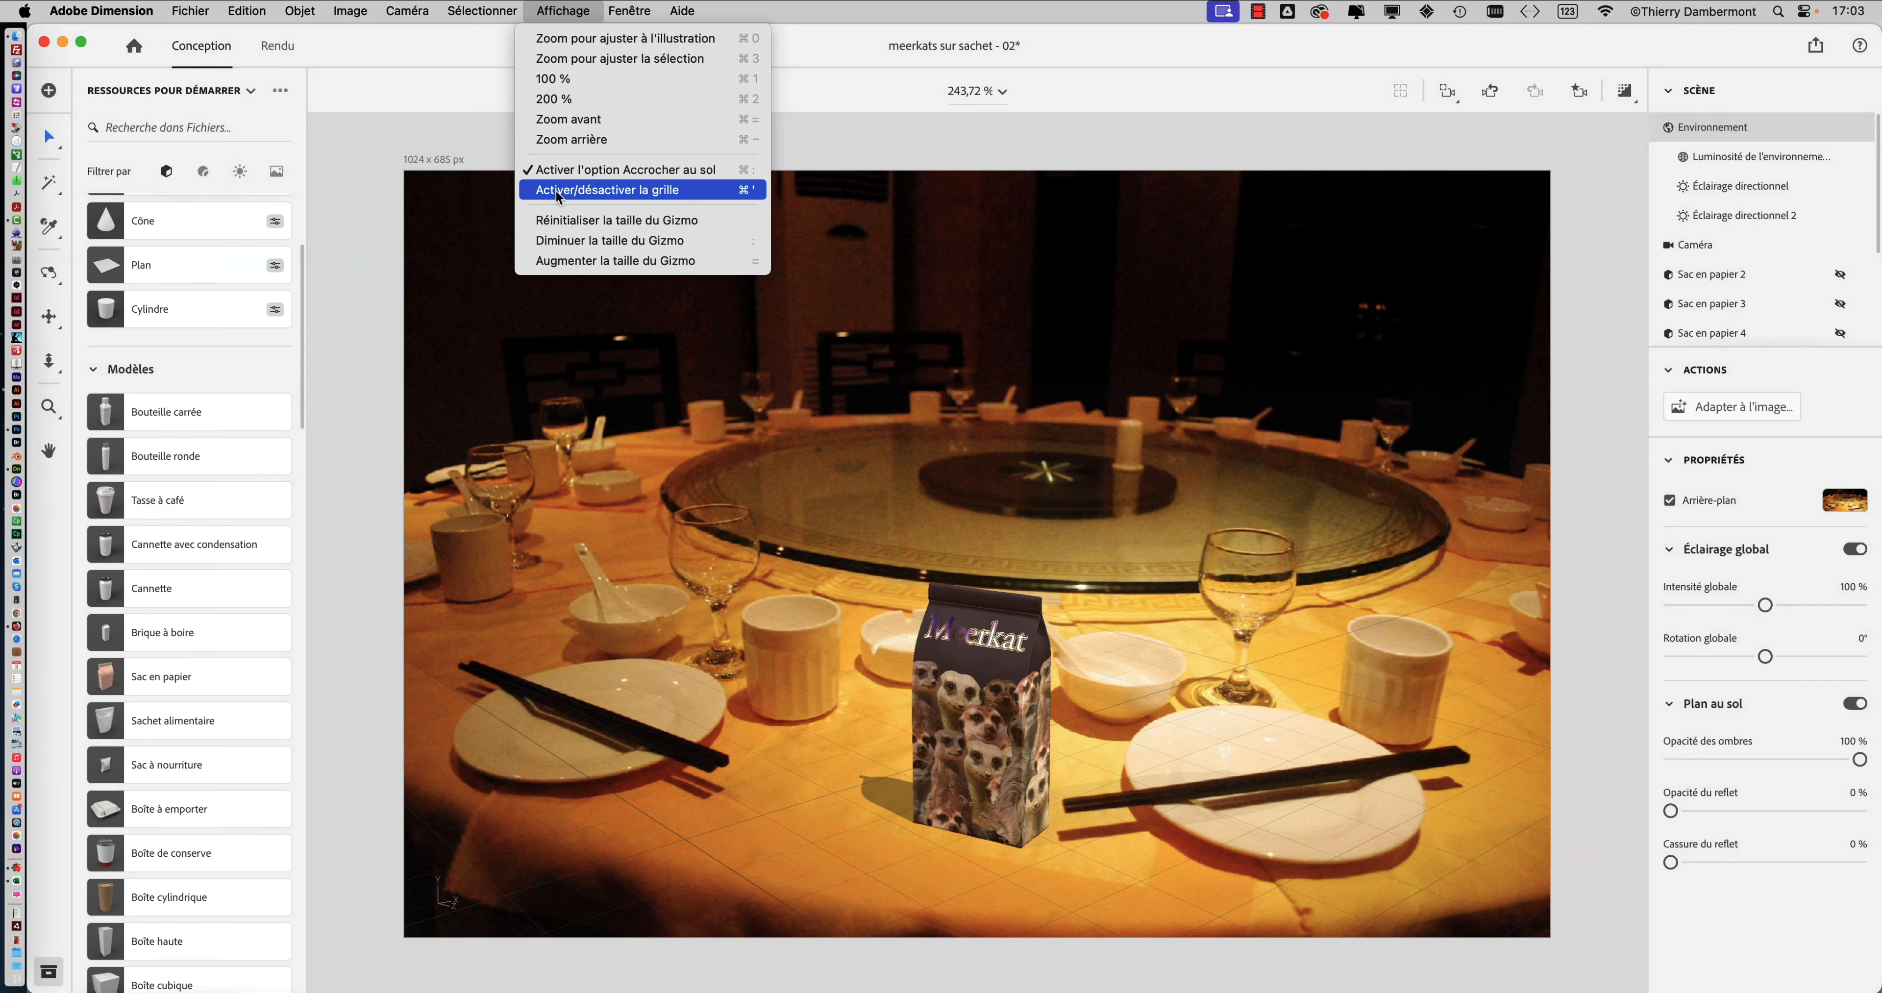
pyautogui.click(559, 191)
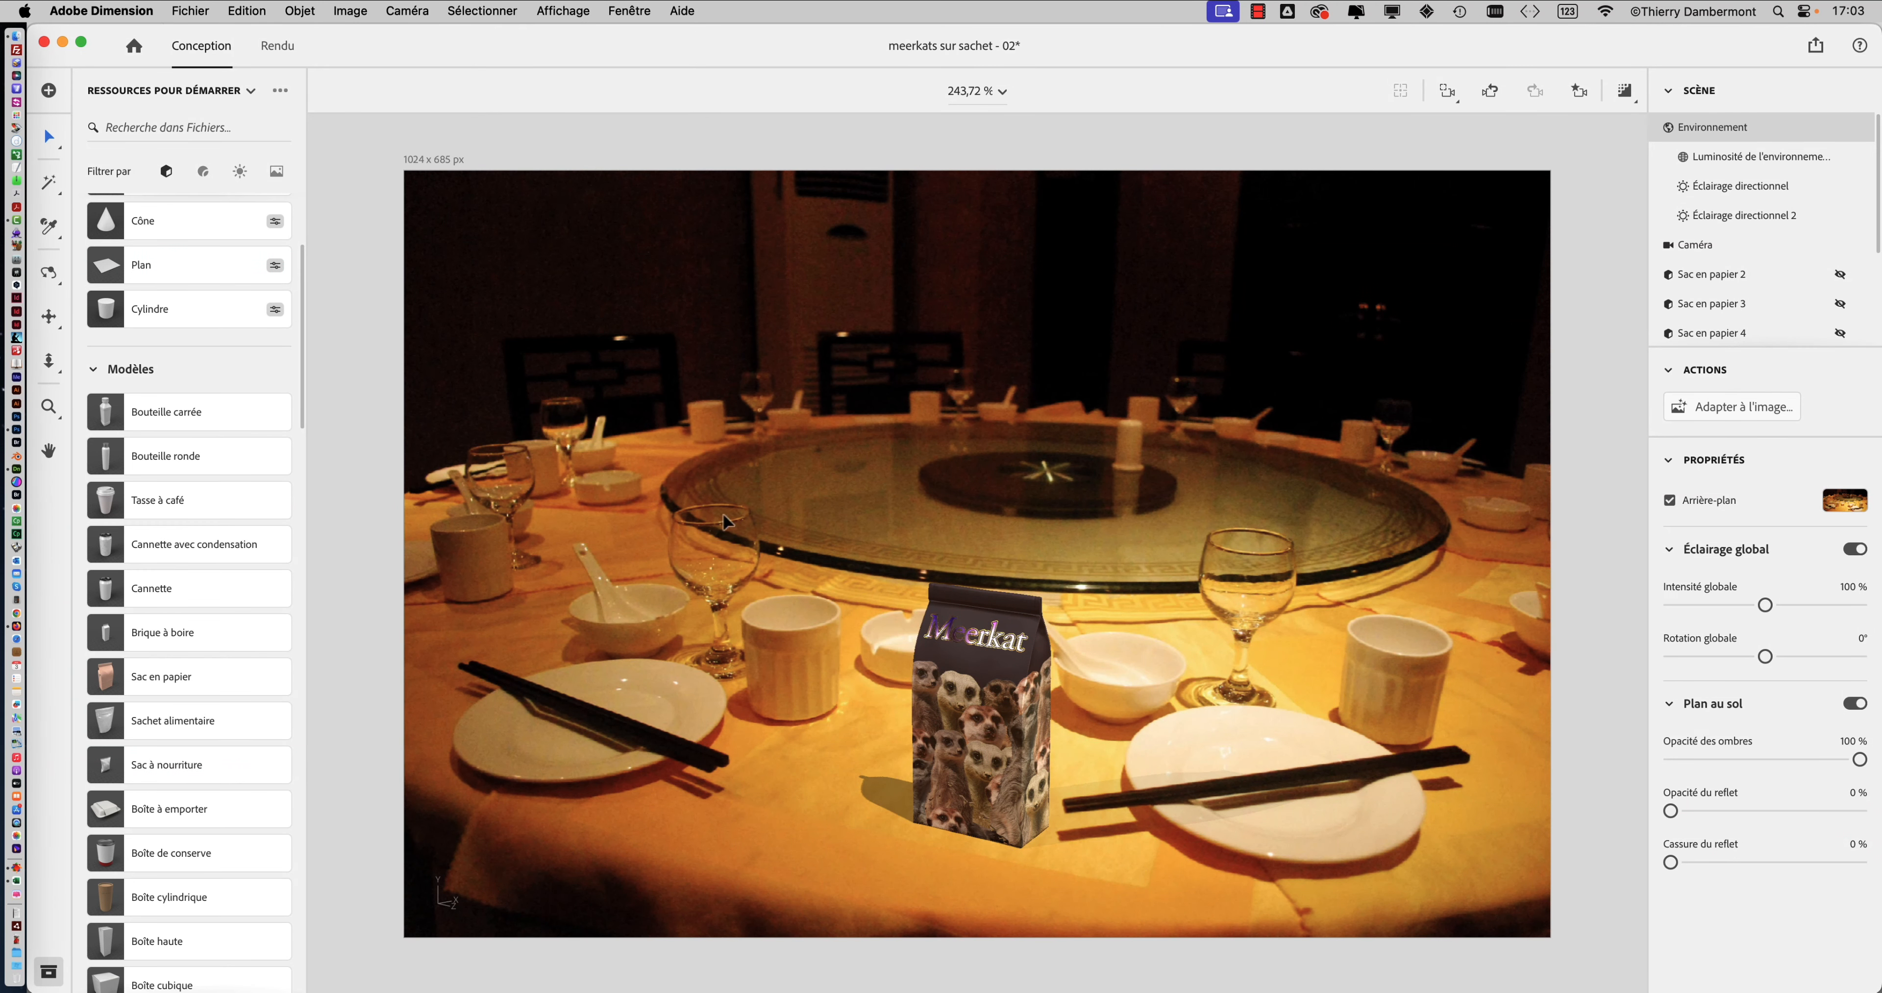
# Step: Slide the visible Meerkat bag across the tabletop to about X 202.8 cm, Z 19.1 cm
pyautogui.click(953, 727)
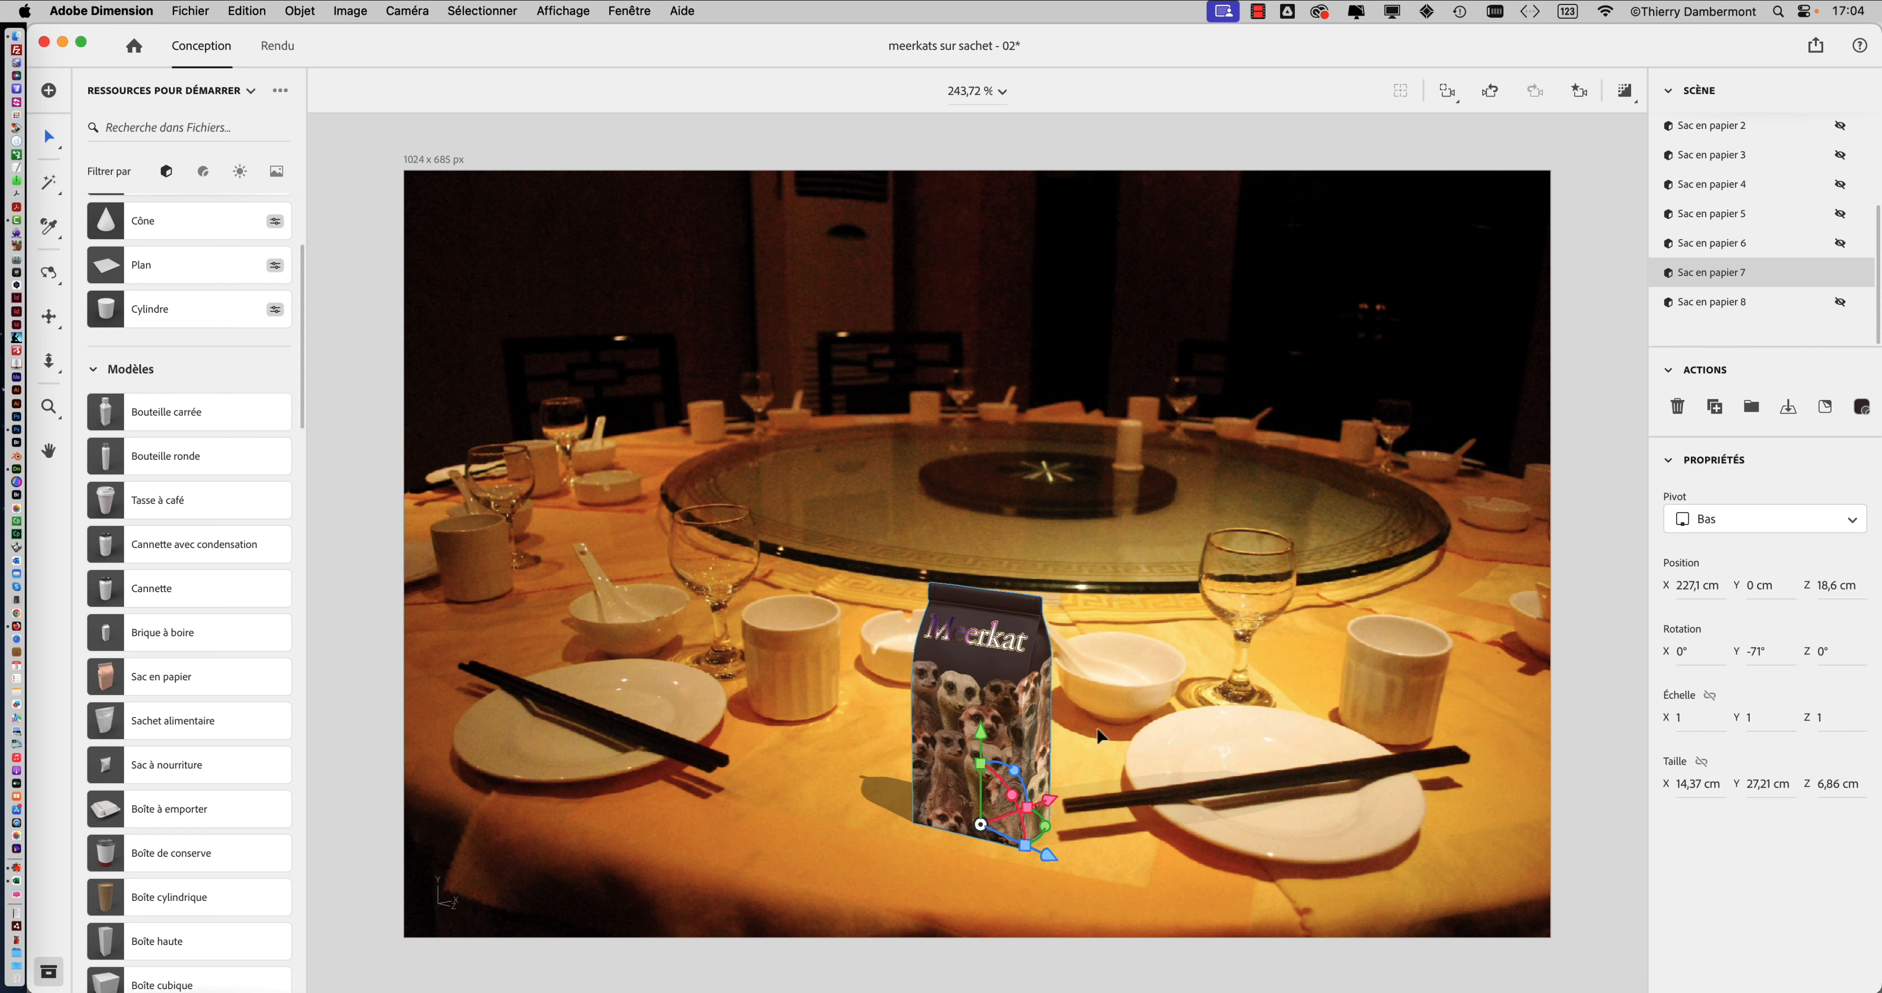
pyautogui.moveTo(1108, 726); pyautogui.dragTo(747, 802)
pyautogui.moveTo(748, 803); pyautogui.dragTo(710, 735, button='right')
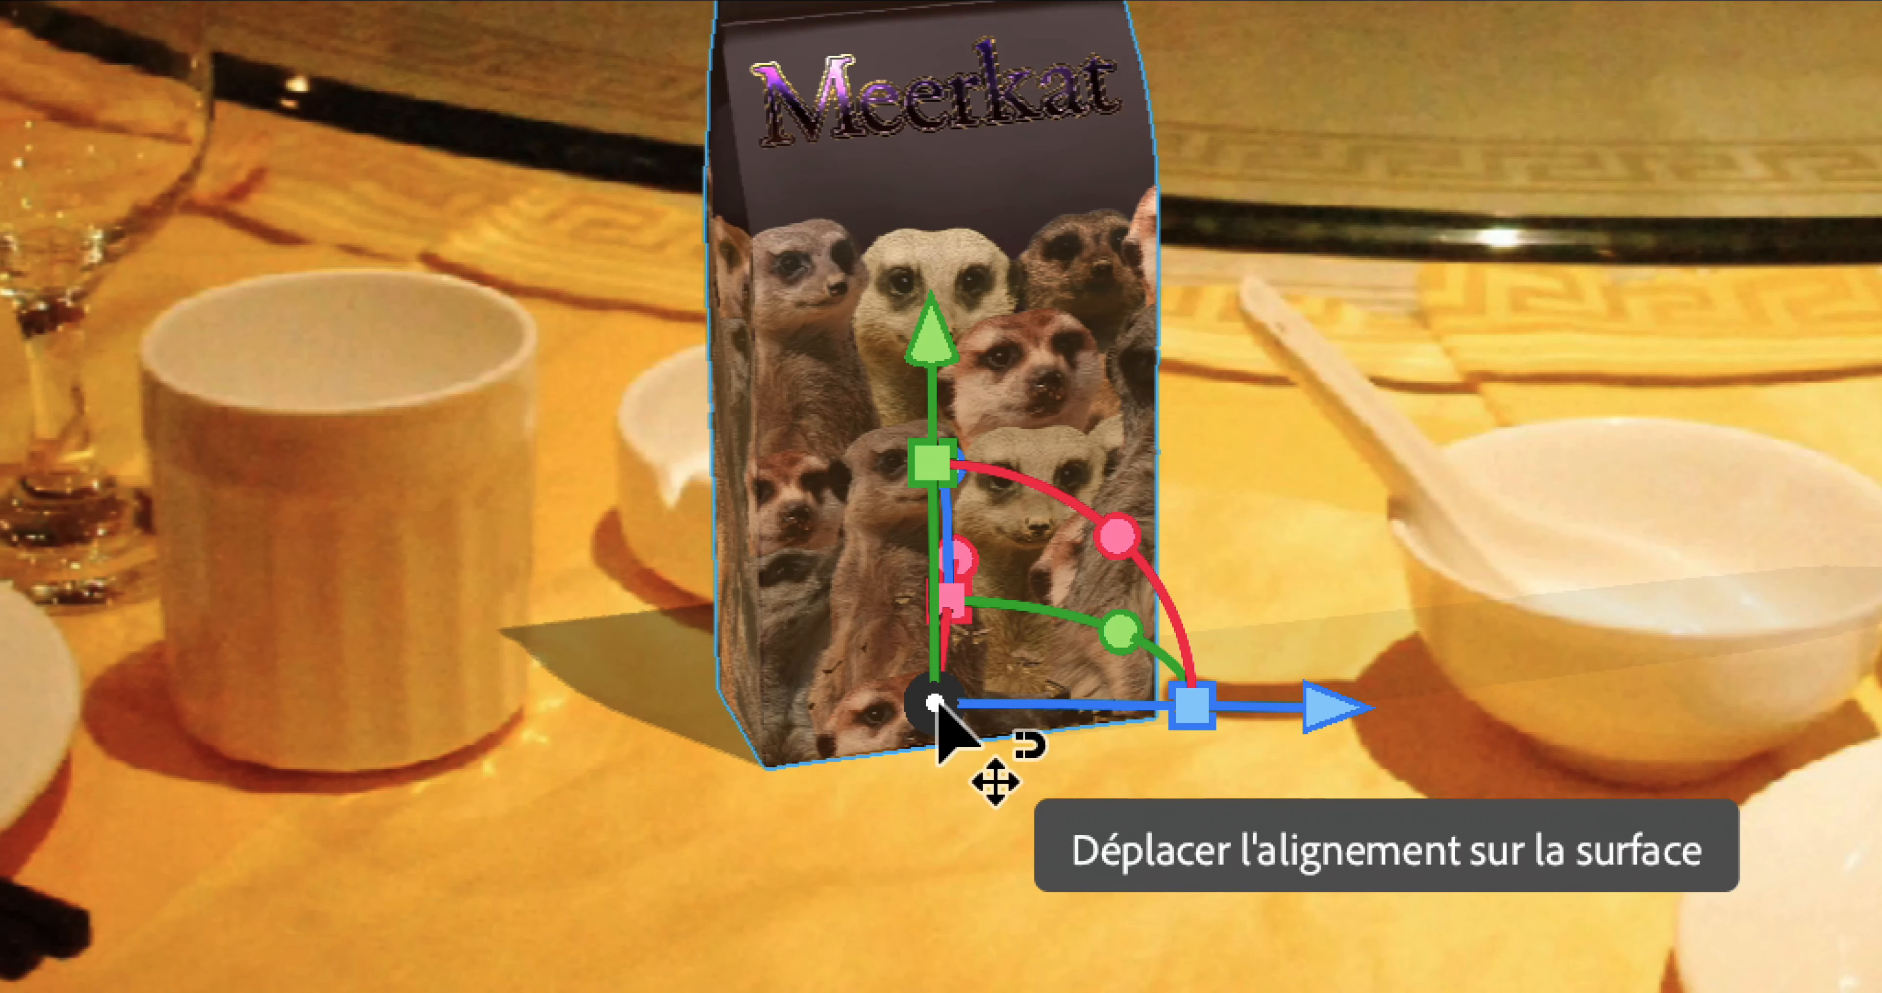
pyautogui.moveTo(937, 710); pyautogui.dragTo(785, 829)
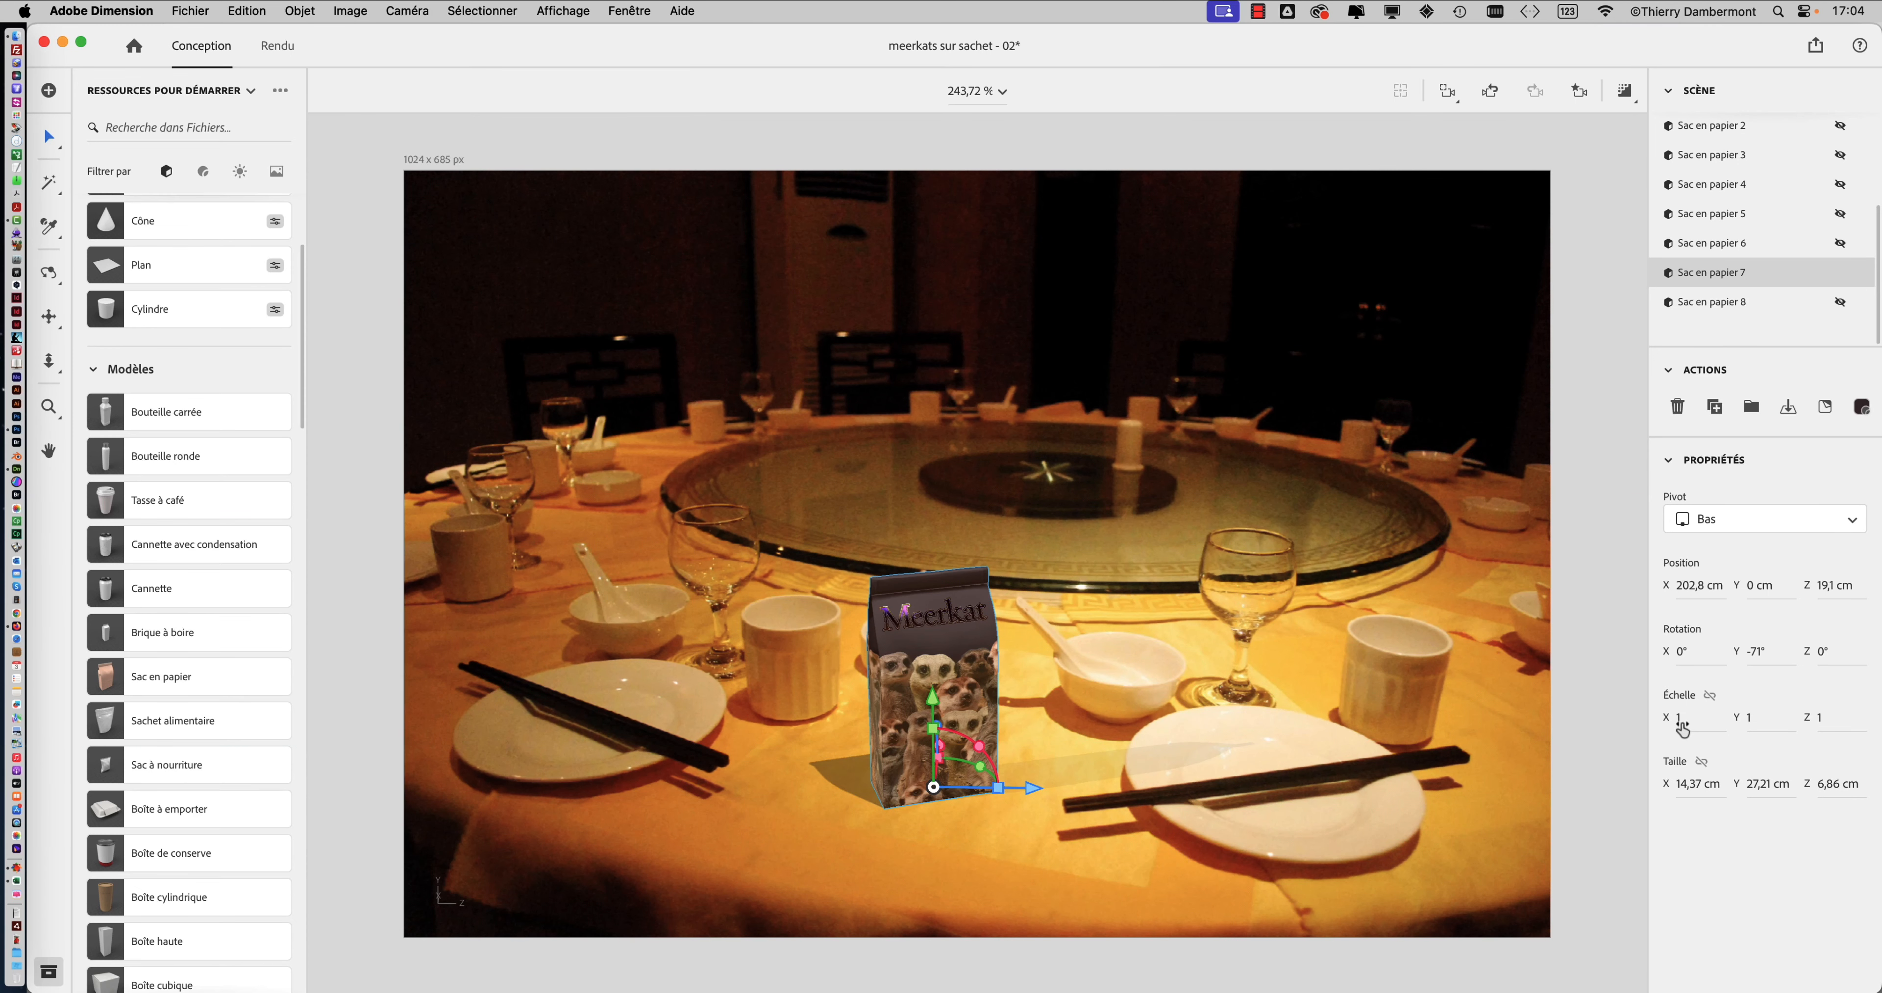
# Step: Link the bag's scale axes and enlarge it proportionally to 1.8
pyautogui.moveTo(1682, 725); pyautogui.dragTo(1705, 725)
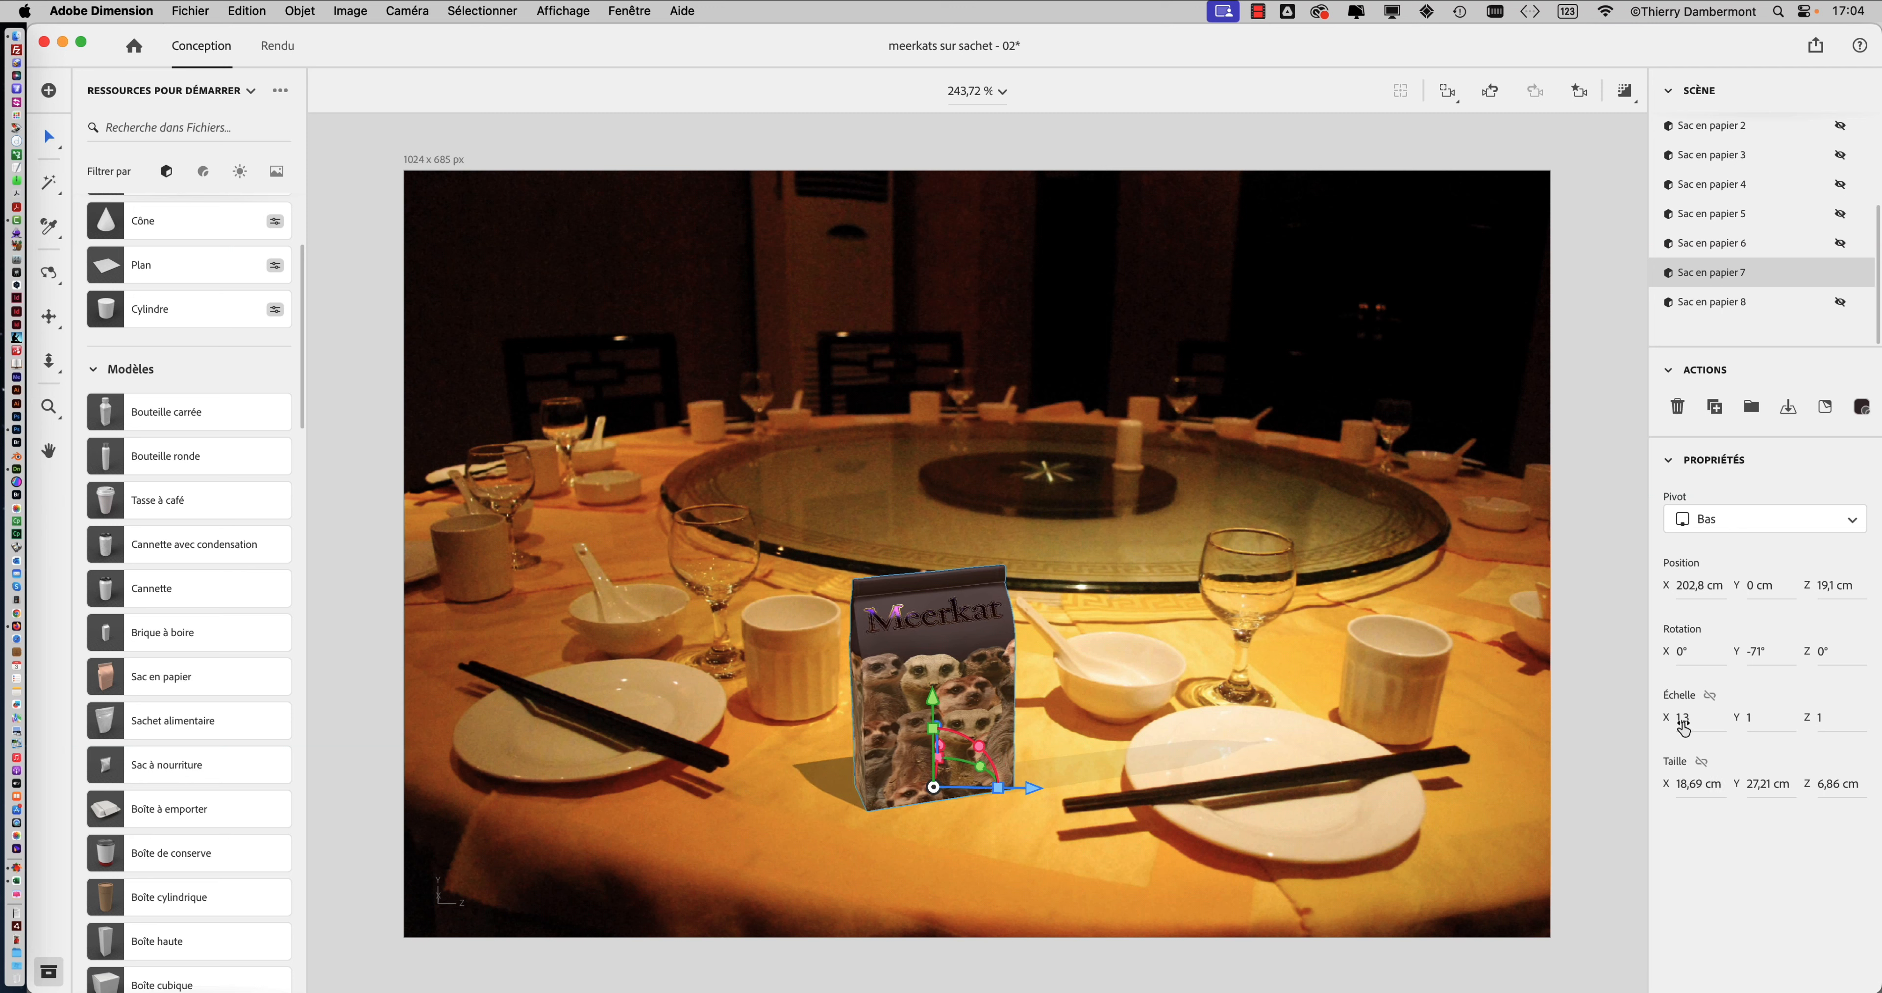
pyautogui.press('super+z')
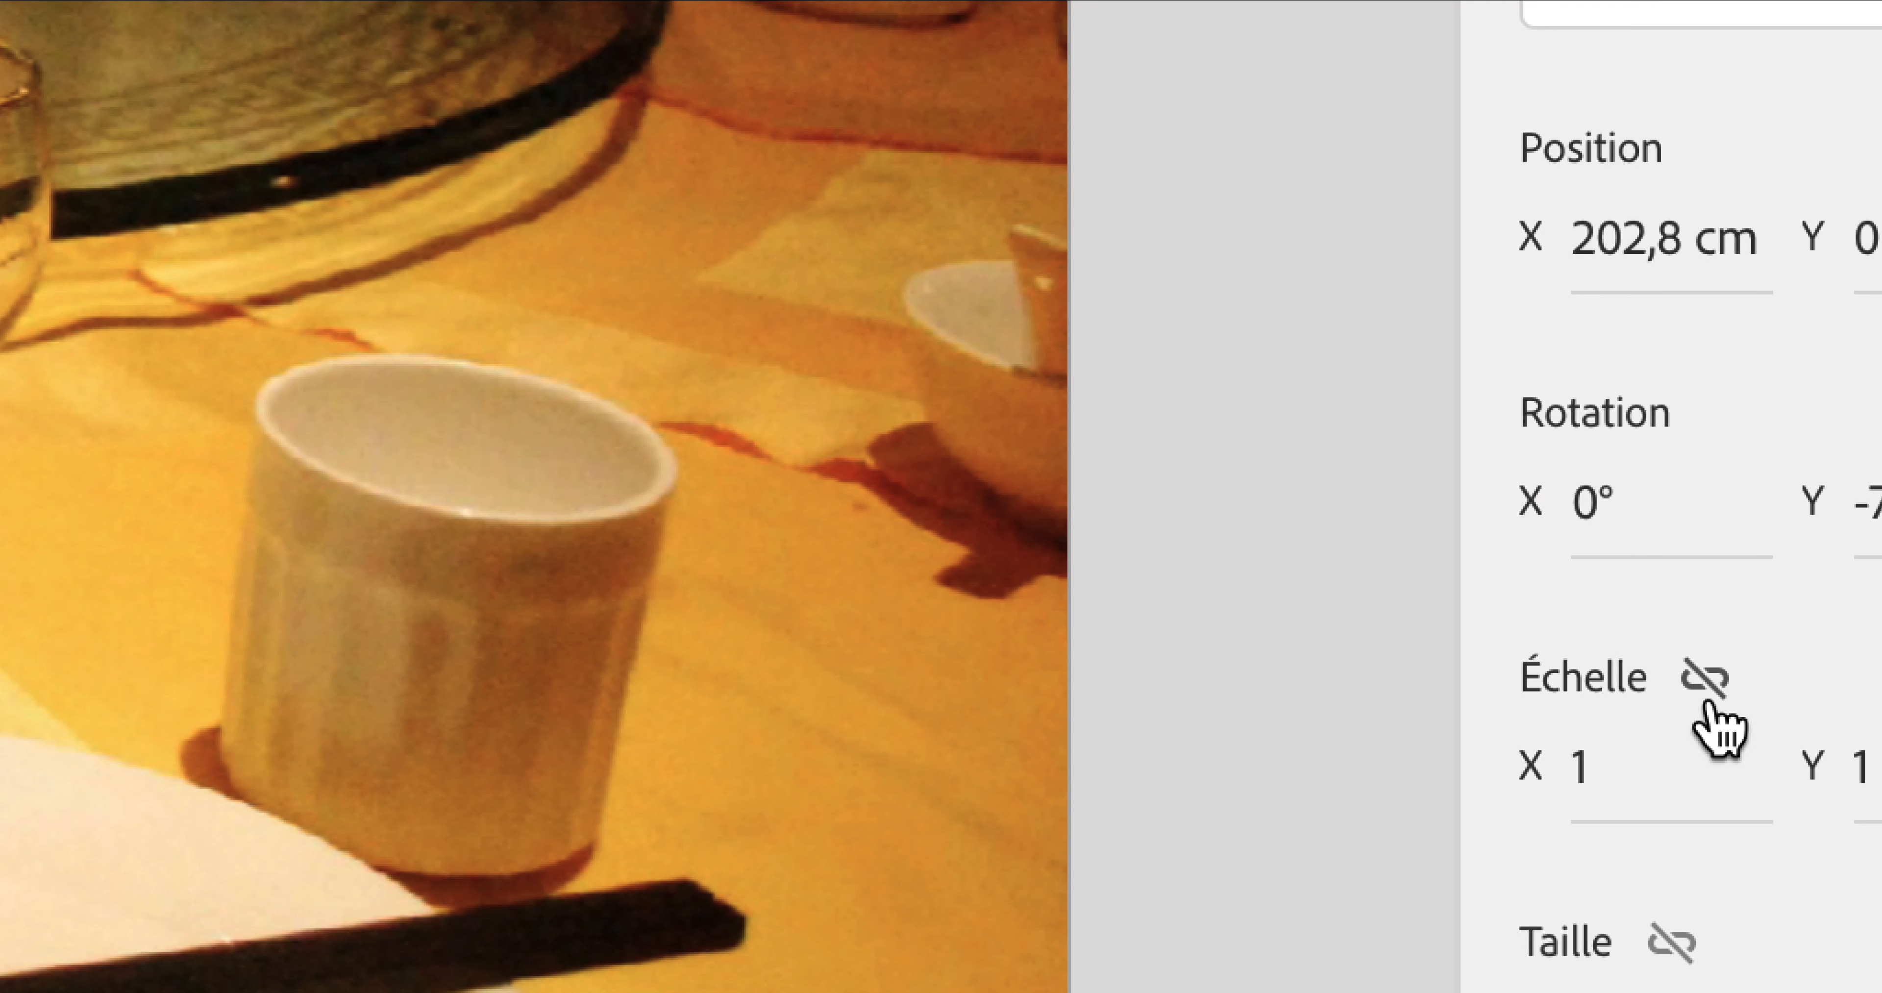
pyautogui.click(1707, 699)
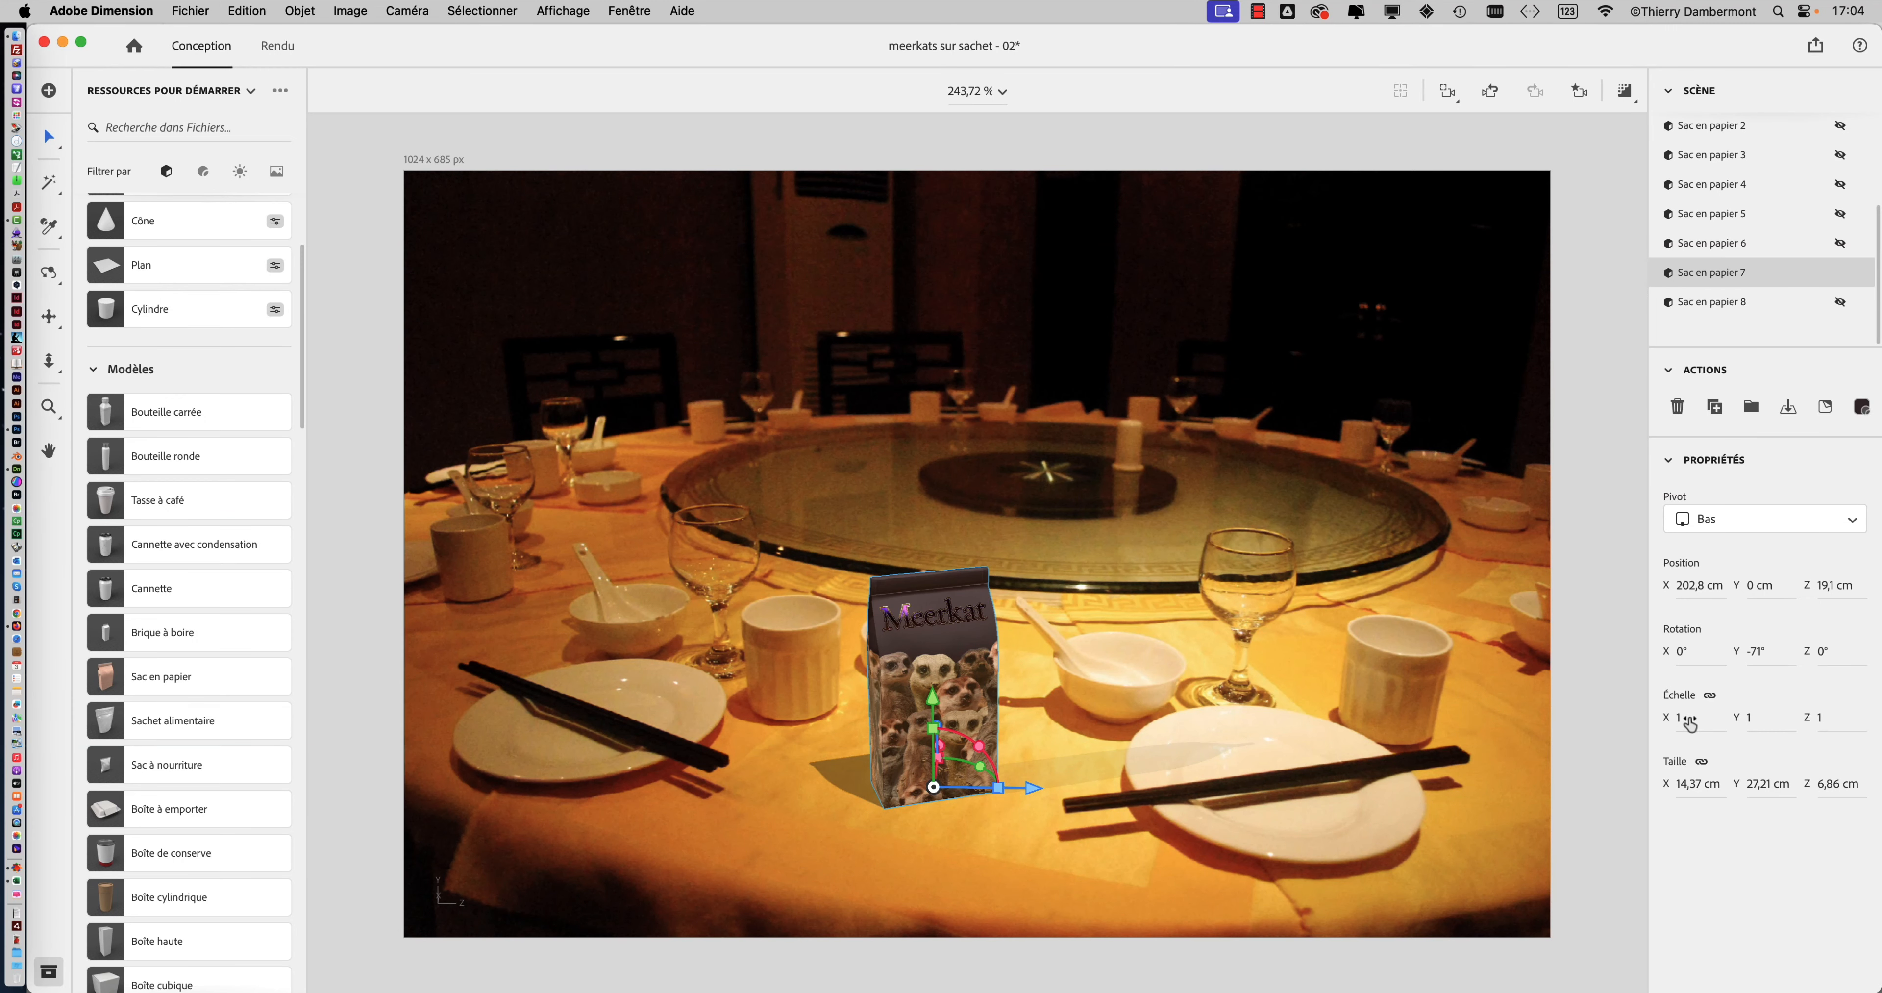
pyautogui.click(1690, 719)
pyautogui.write('1,3')
pyautogui.press('Return')
pyautogui.moveTo(1693, 718); pyautogui.dragTo(1731, 718)
# Step: Reposition the enlarged bag on the dinner table at about X 188.8 cm, Z 25.9 cm
pyautogui.moveTo(1310, 720); pyautogui.dragTo(1421, 566, button='right')
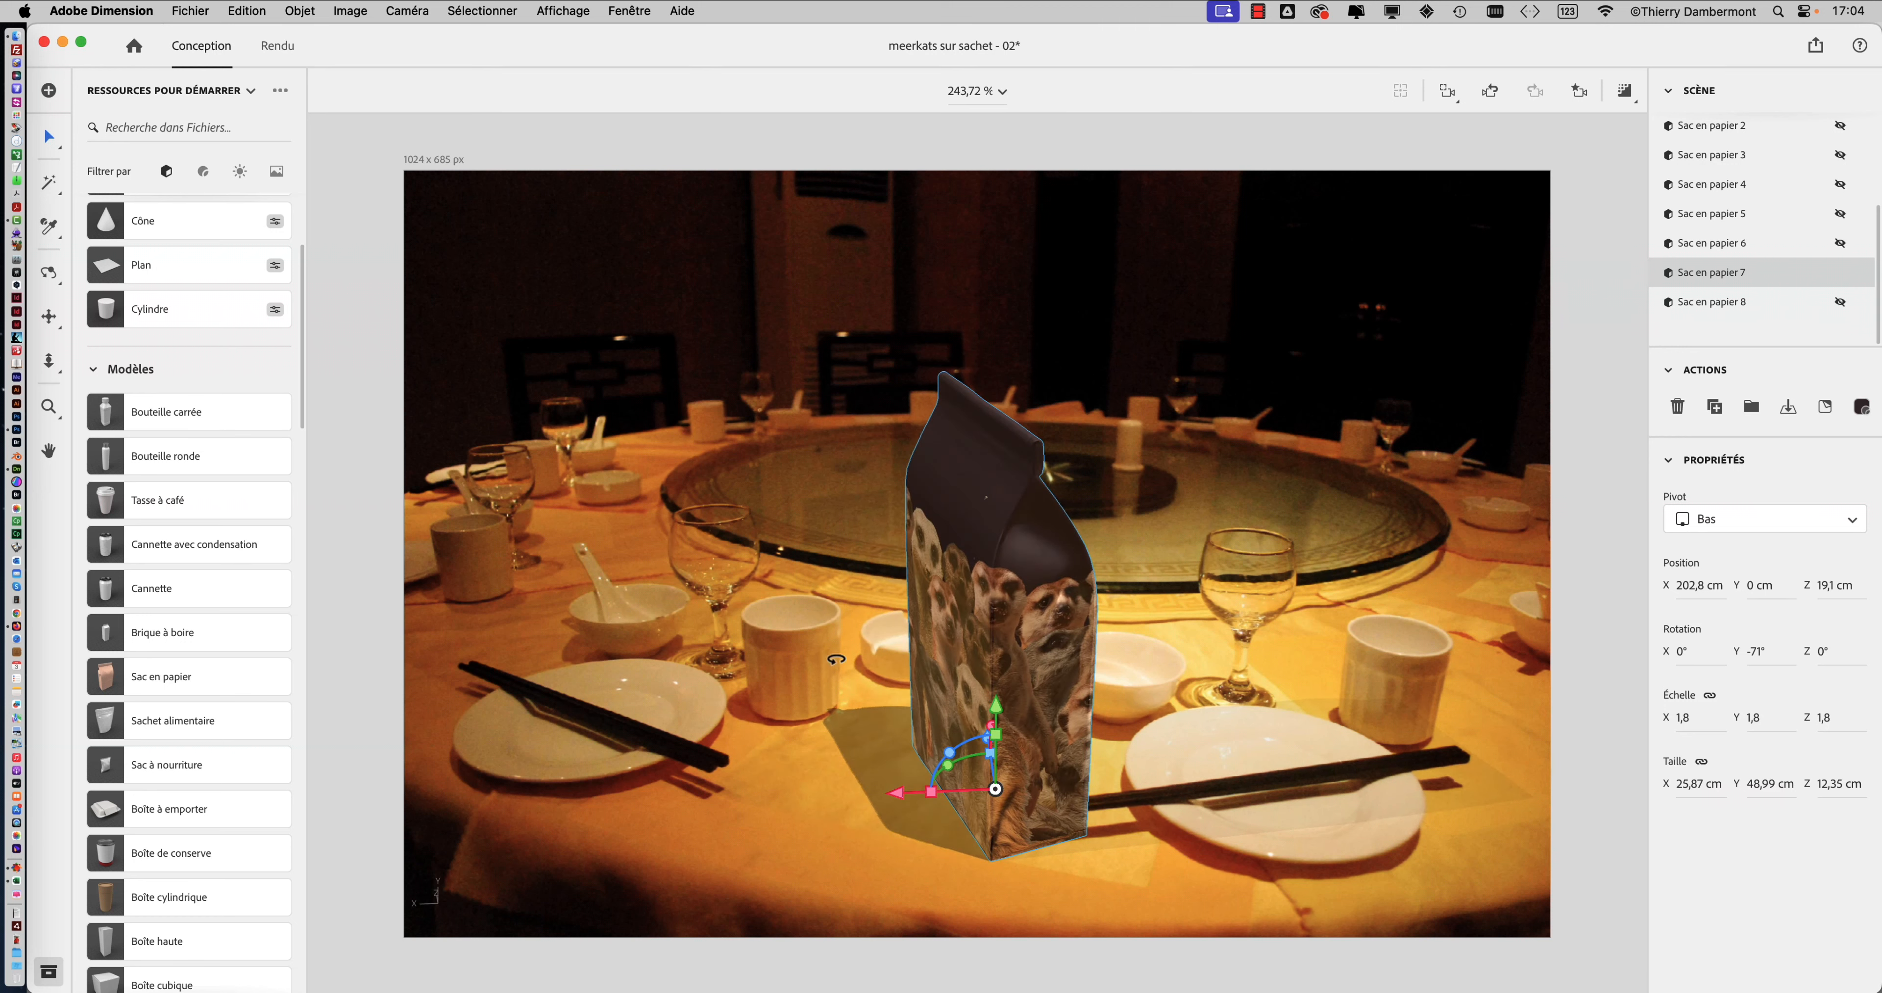
pyautogui.moveTo(836, 659); pyautogui.dragTo(1047, 660, button='right')
pyautogui.moveTo(811, 707); pyautogui.dragTo(1465, 730, button='right')
pyautogui.moveTo(1046, 756); pyautogui.dragTo(990, 754, button='right')
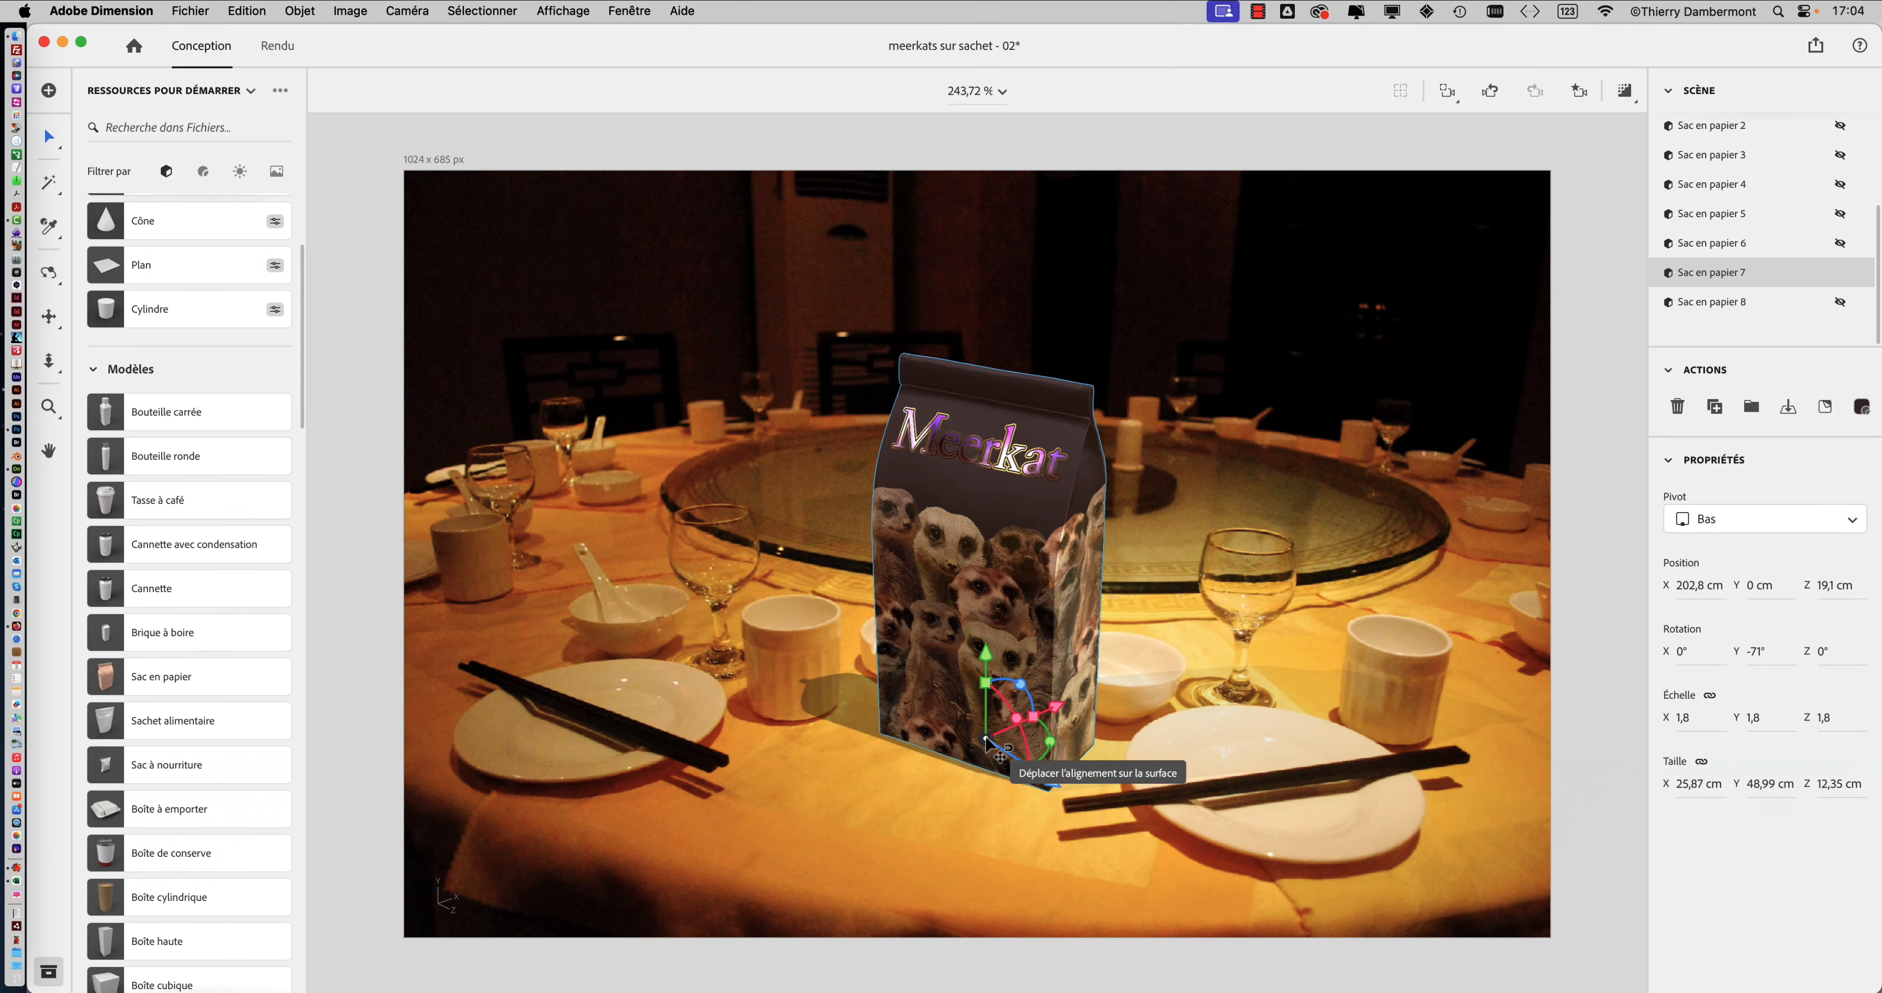
pyautogui.moveTo(992, 759); pyautogui.dragTo(936, 807)
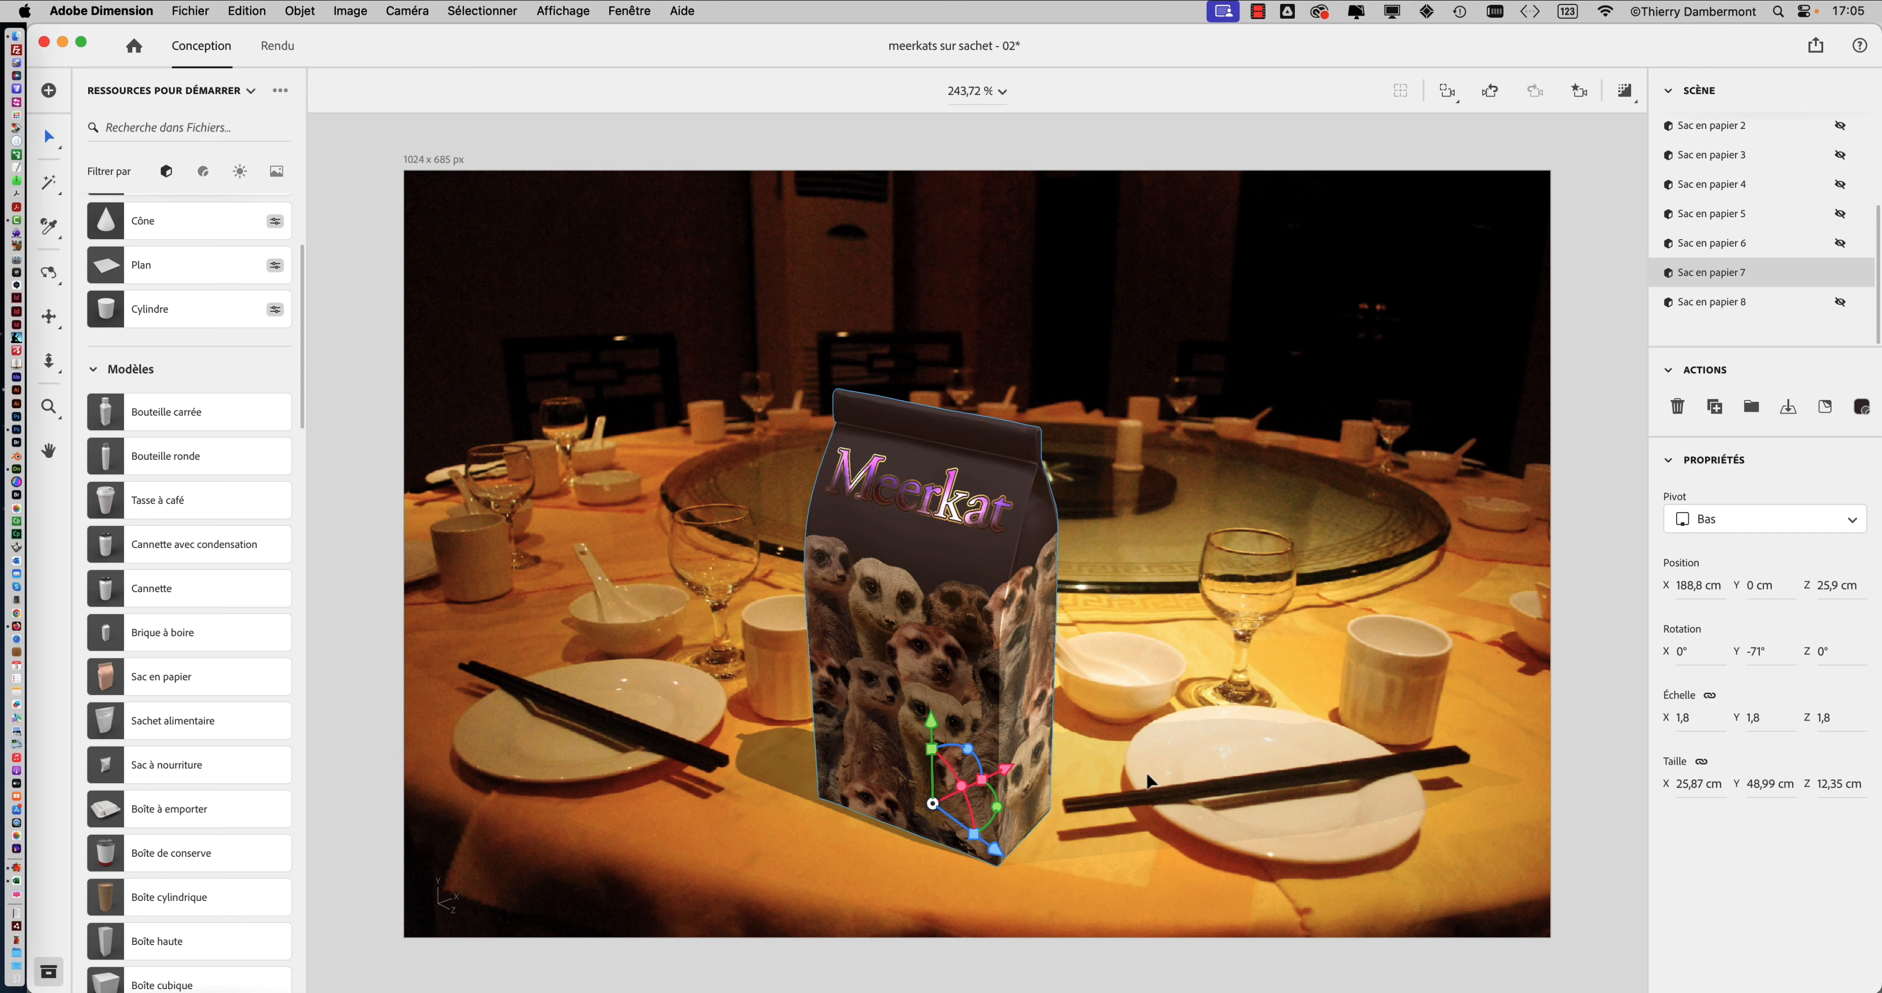
# Step: Deselect the bag, preview slats-of-wooden-table-top.jpg and import it as the scene's background image
pyautogui.click(186, 11)
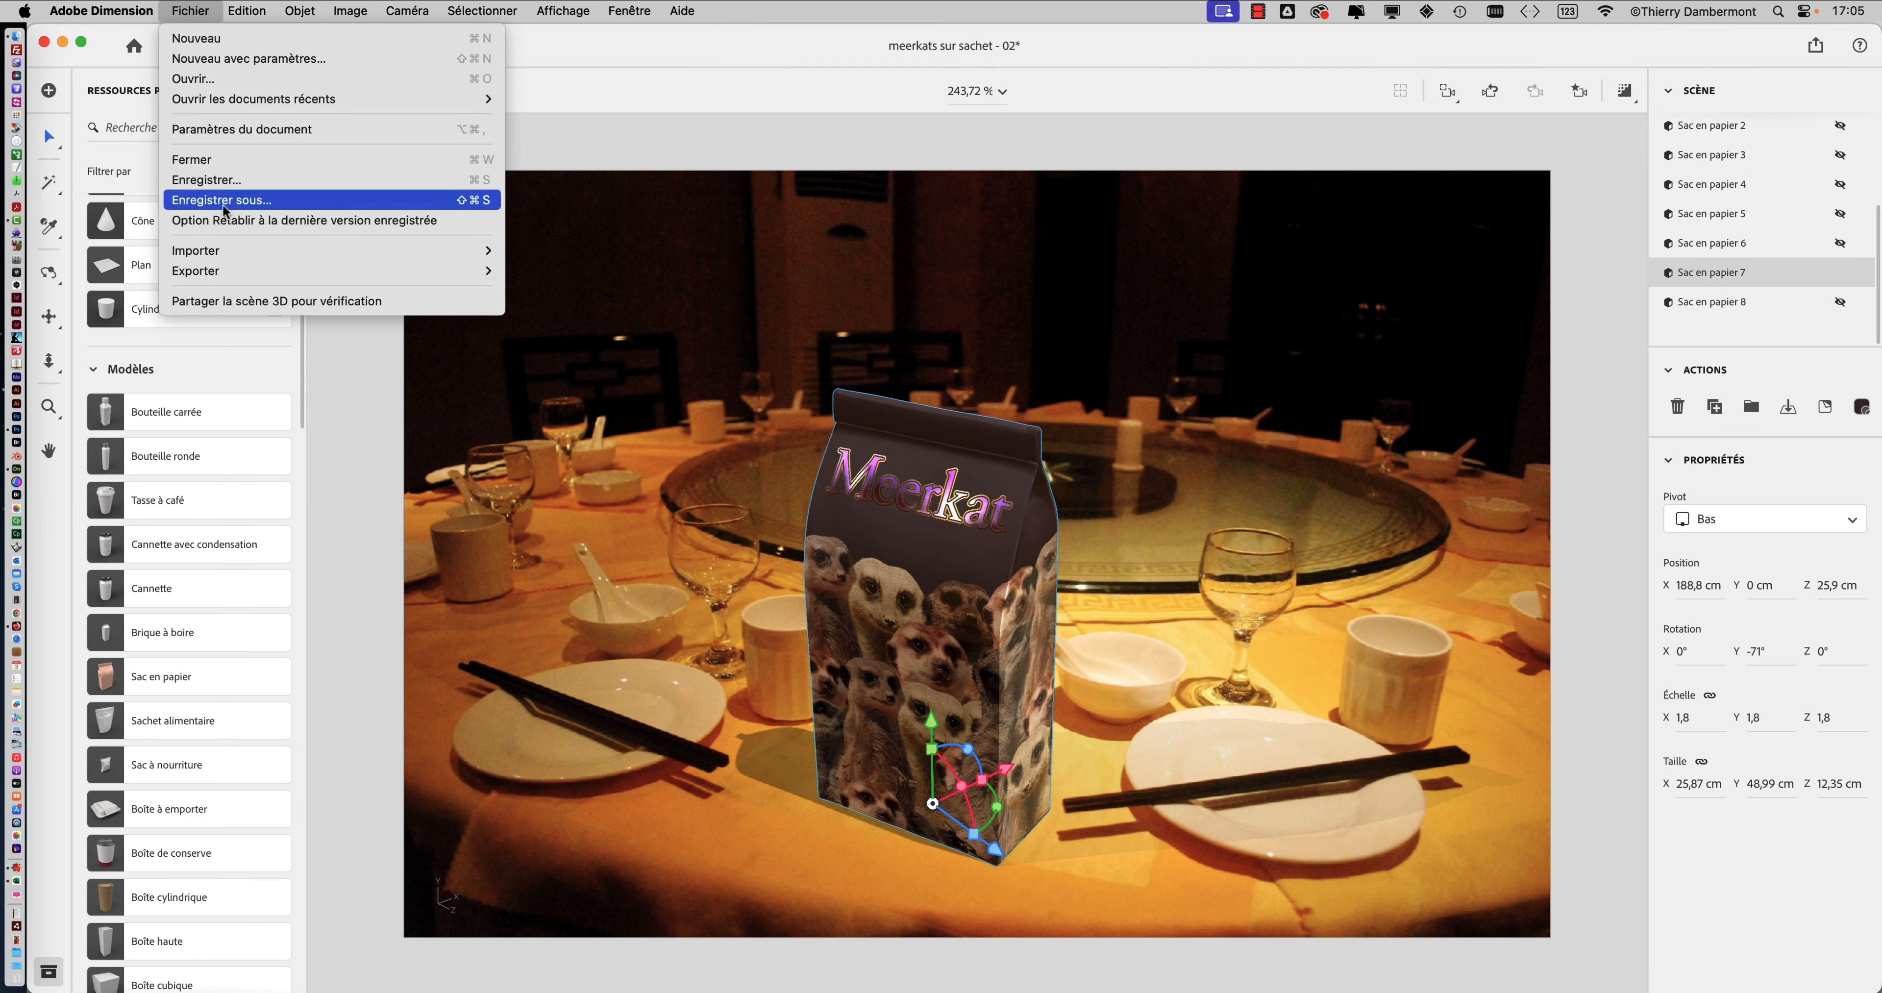
pyautogui.moveTo(241, 250)
pyautogui.click(577, 332)
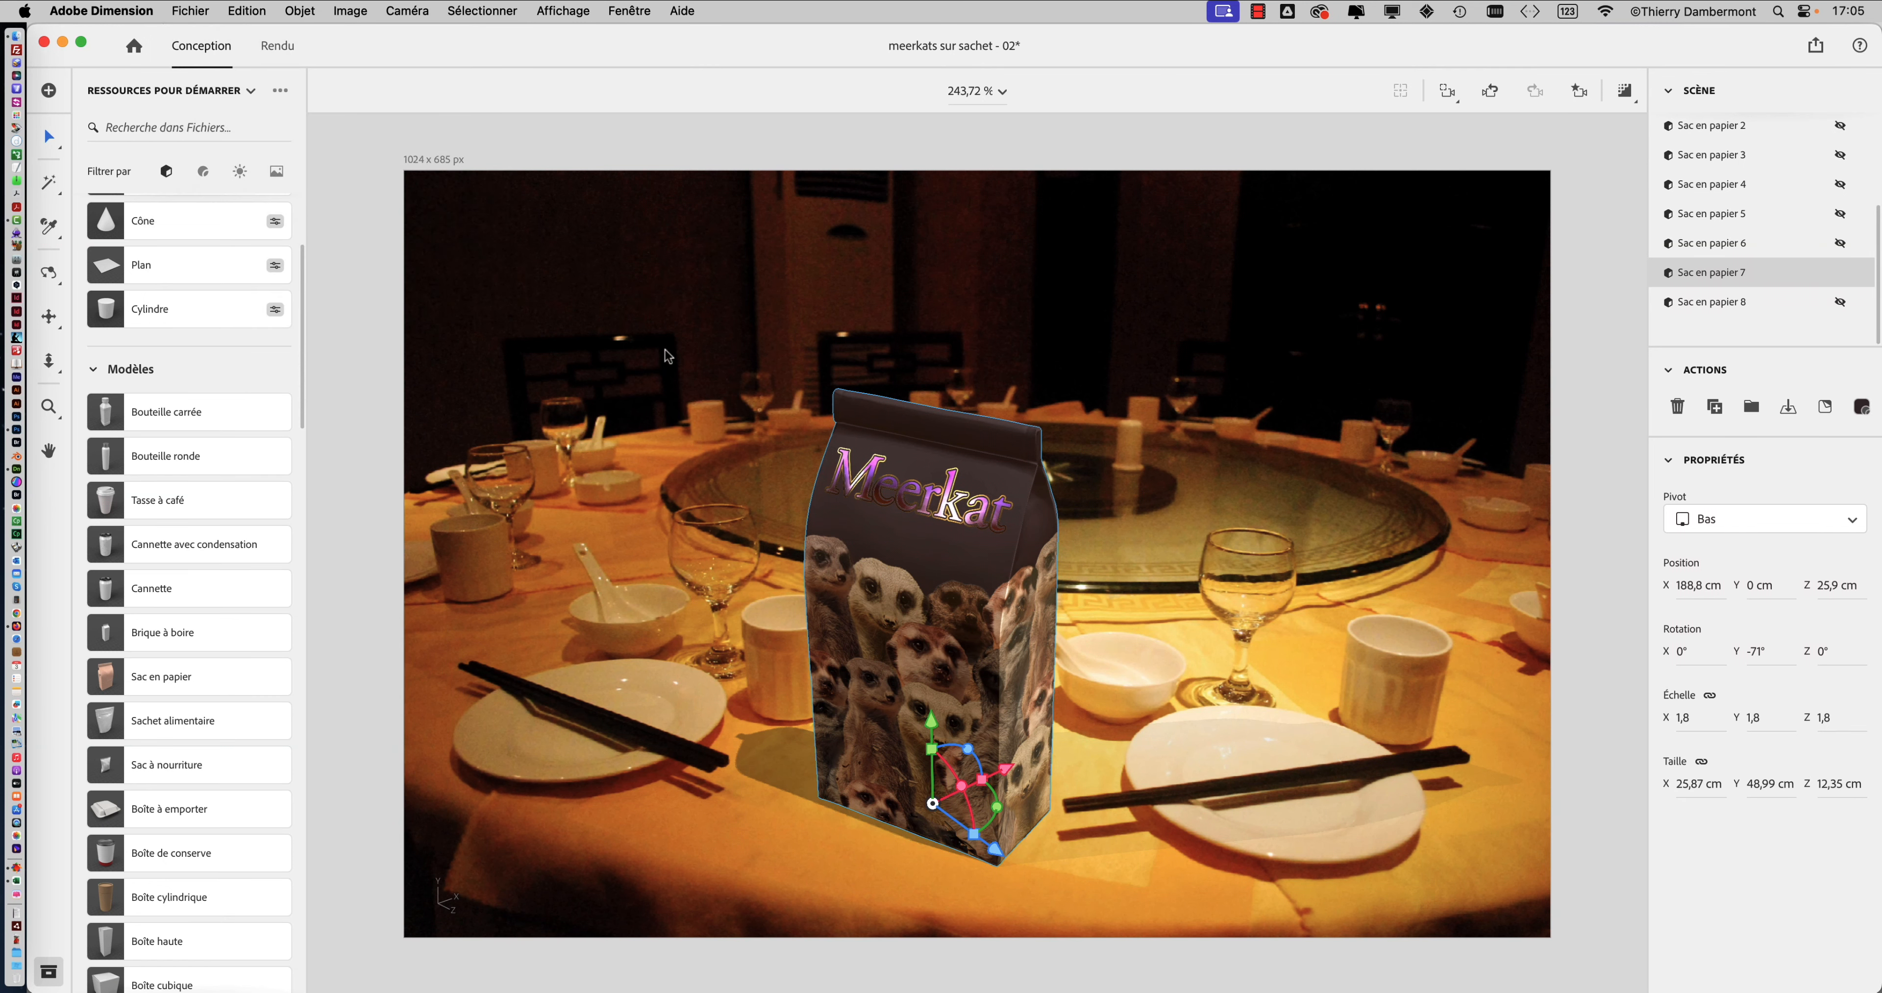
pyautogui.click(1363, 733)
pyautogui.click(398, 95)
pyautogui.click(190, 10)
pyautogui.moveTo(256, 260)
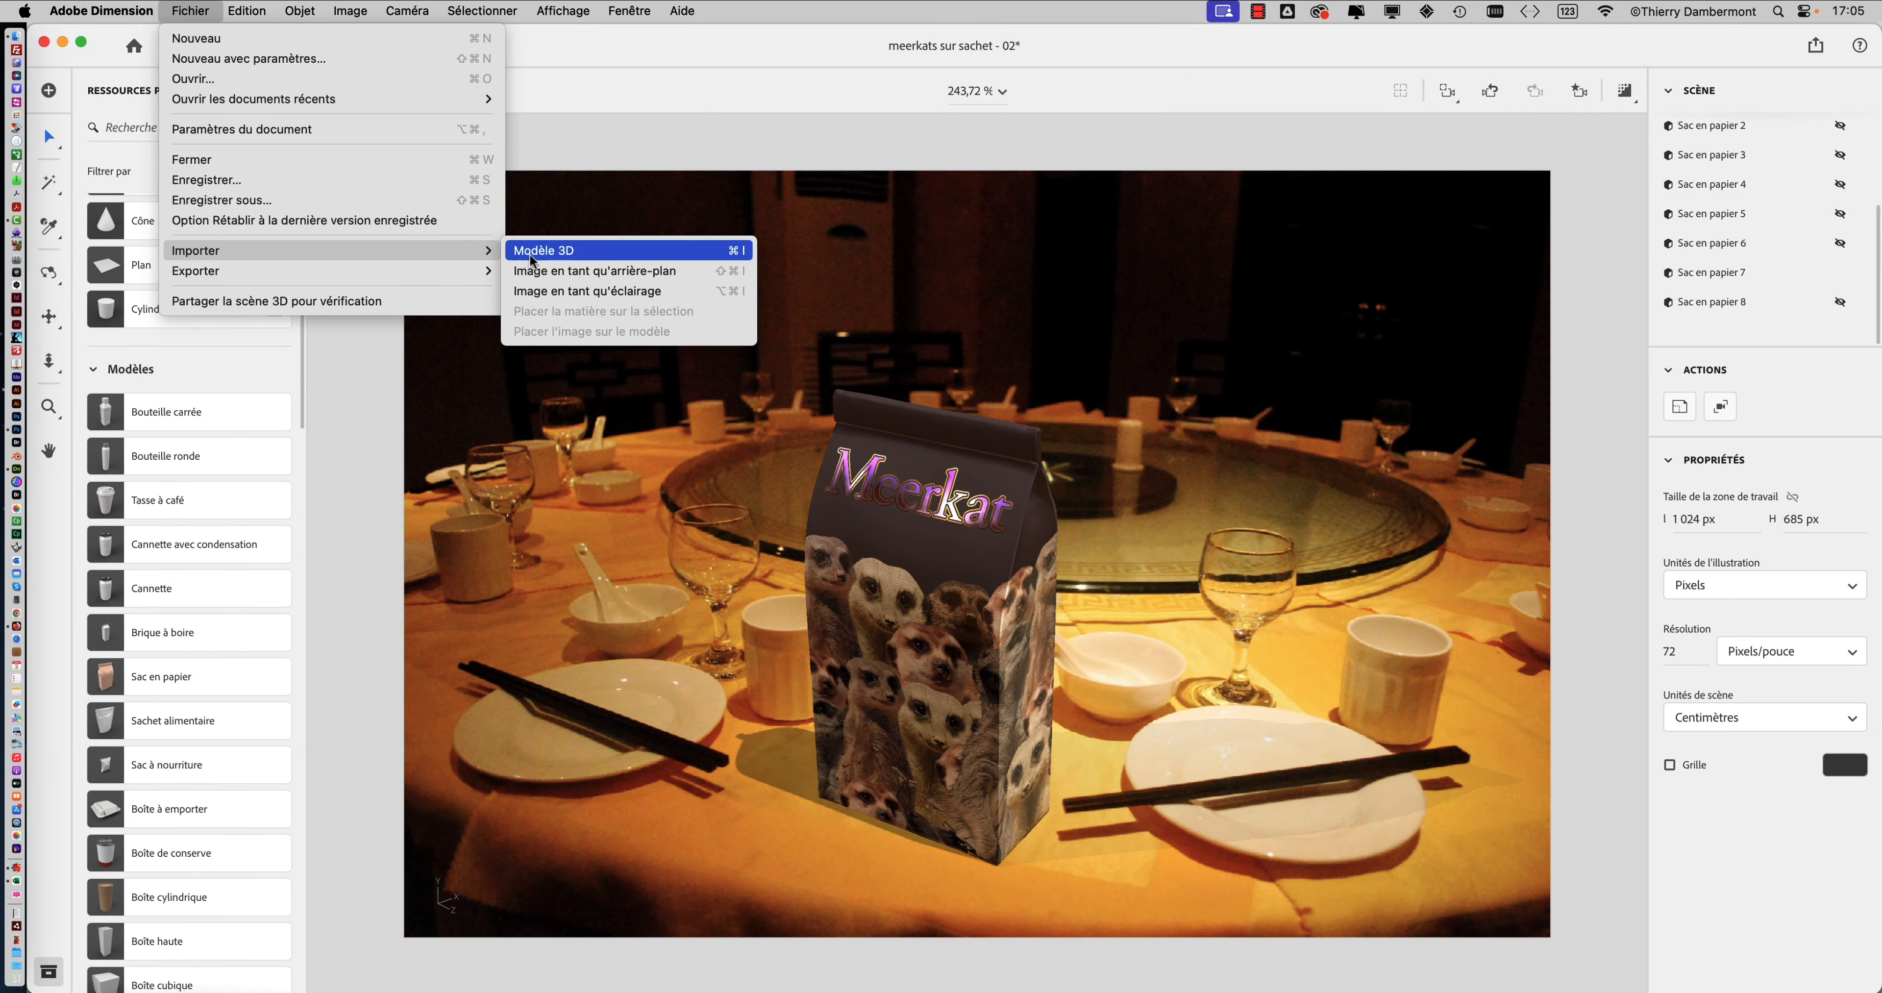
pyautogui.click(588, 271)
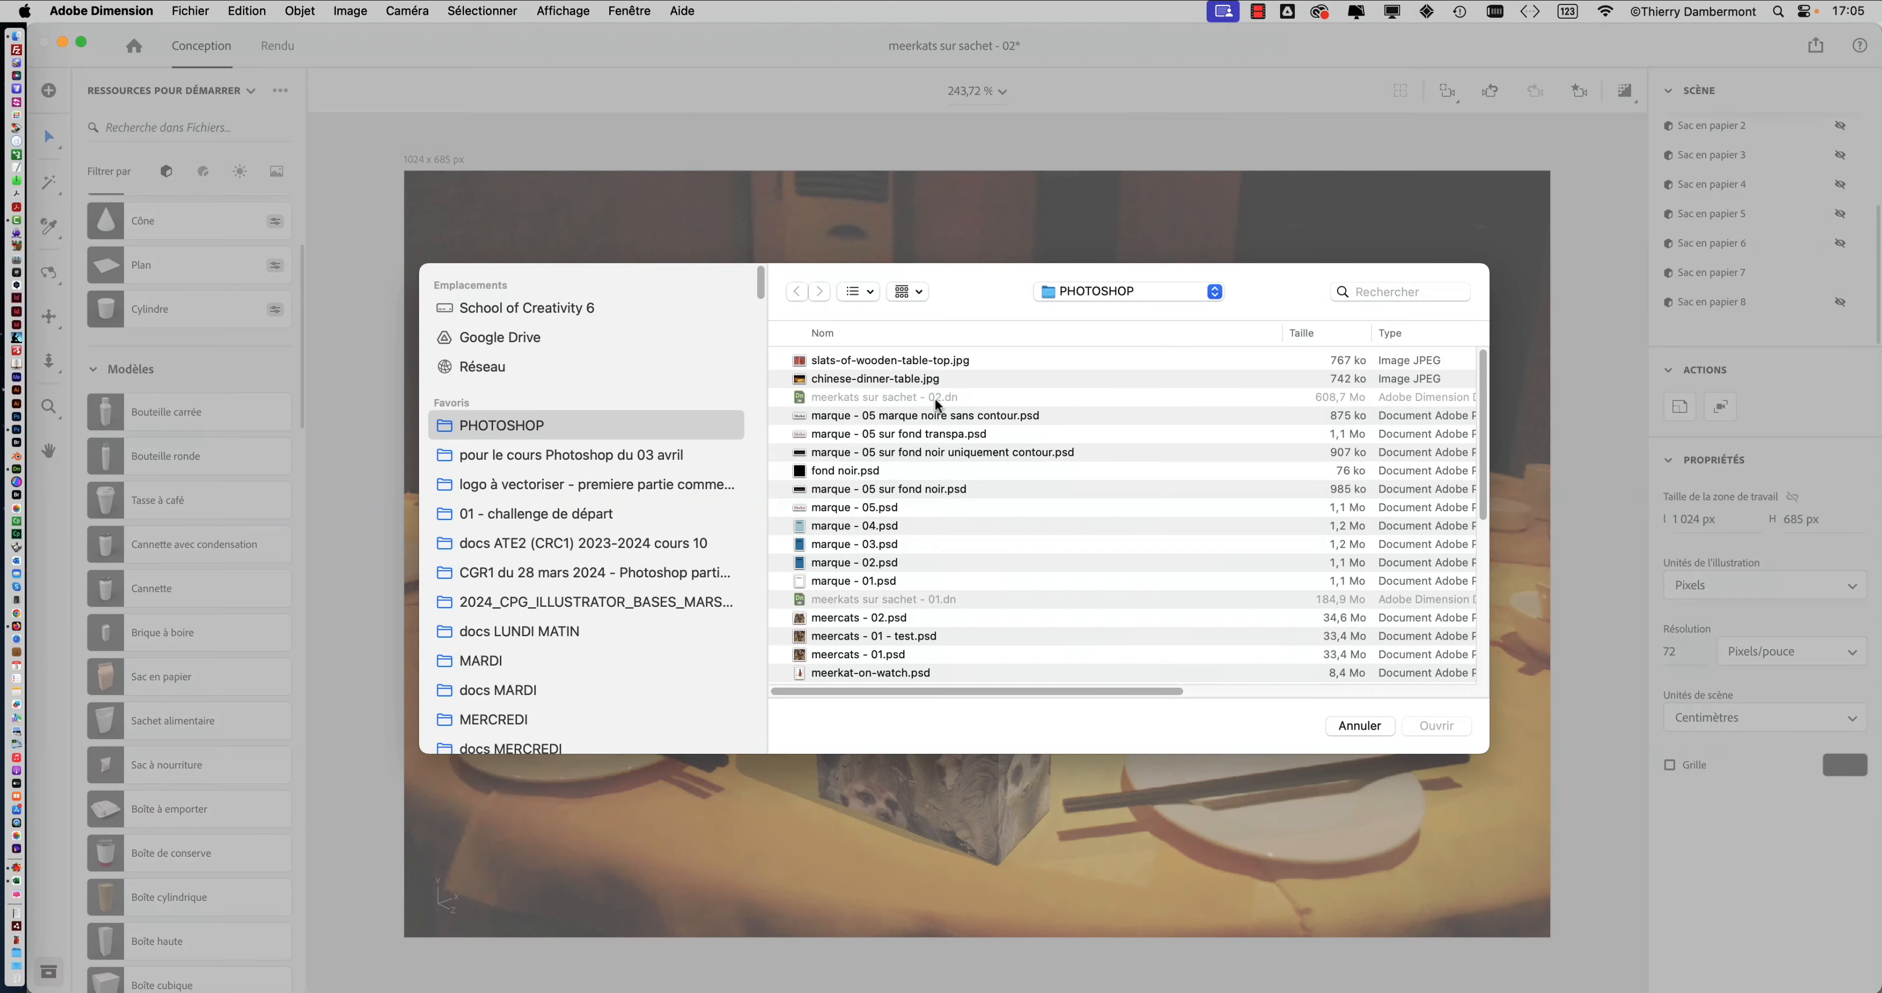
pyautogui.click(863, 379)
pyautogui.click(863, 361)
pyautogui.press('space')
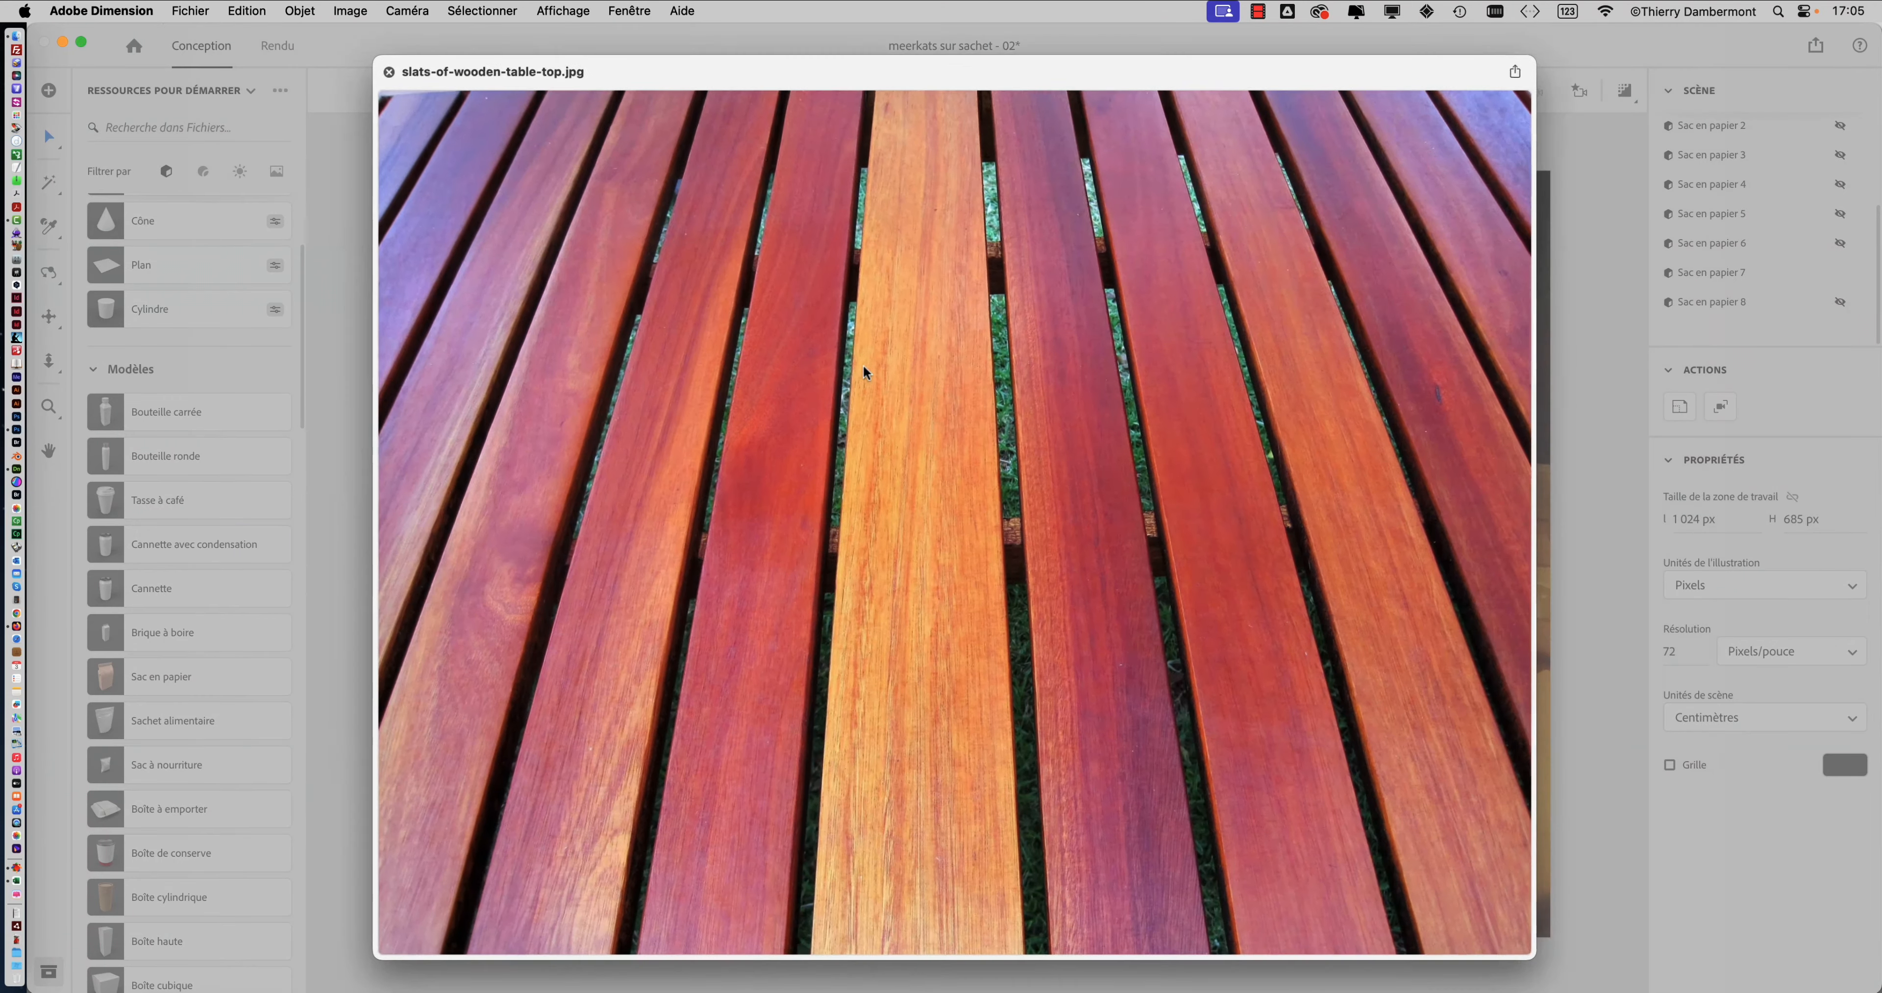
pyautogui.press('space')
pyautogui.click(1425, 725)
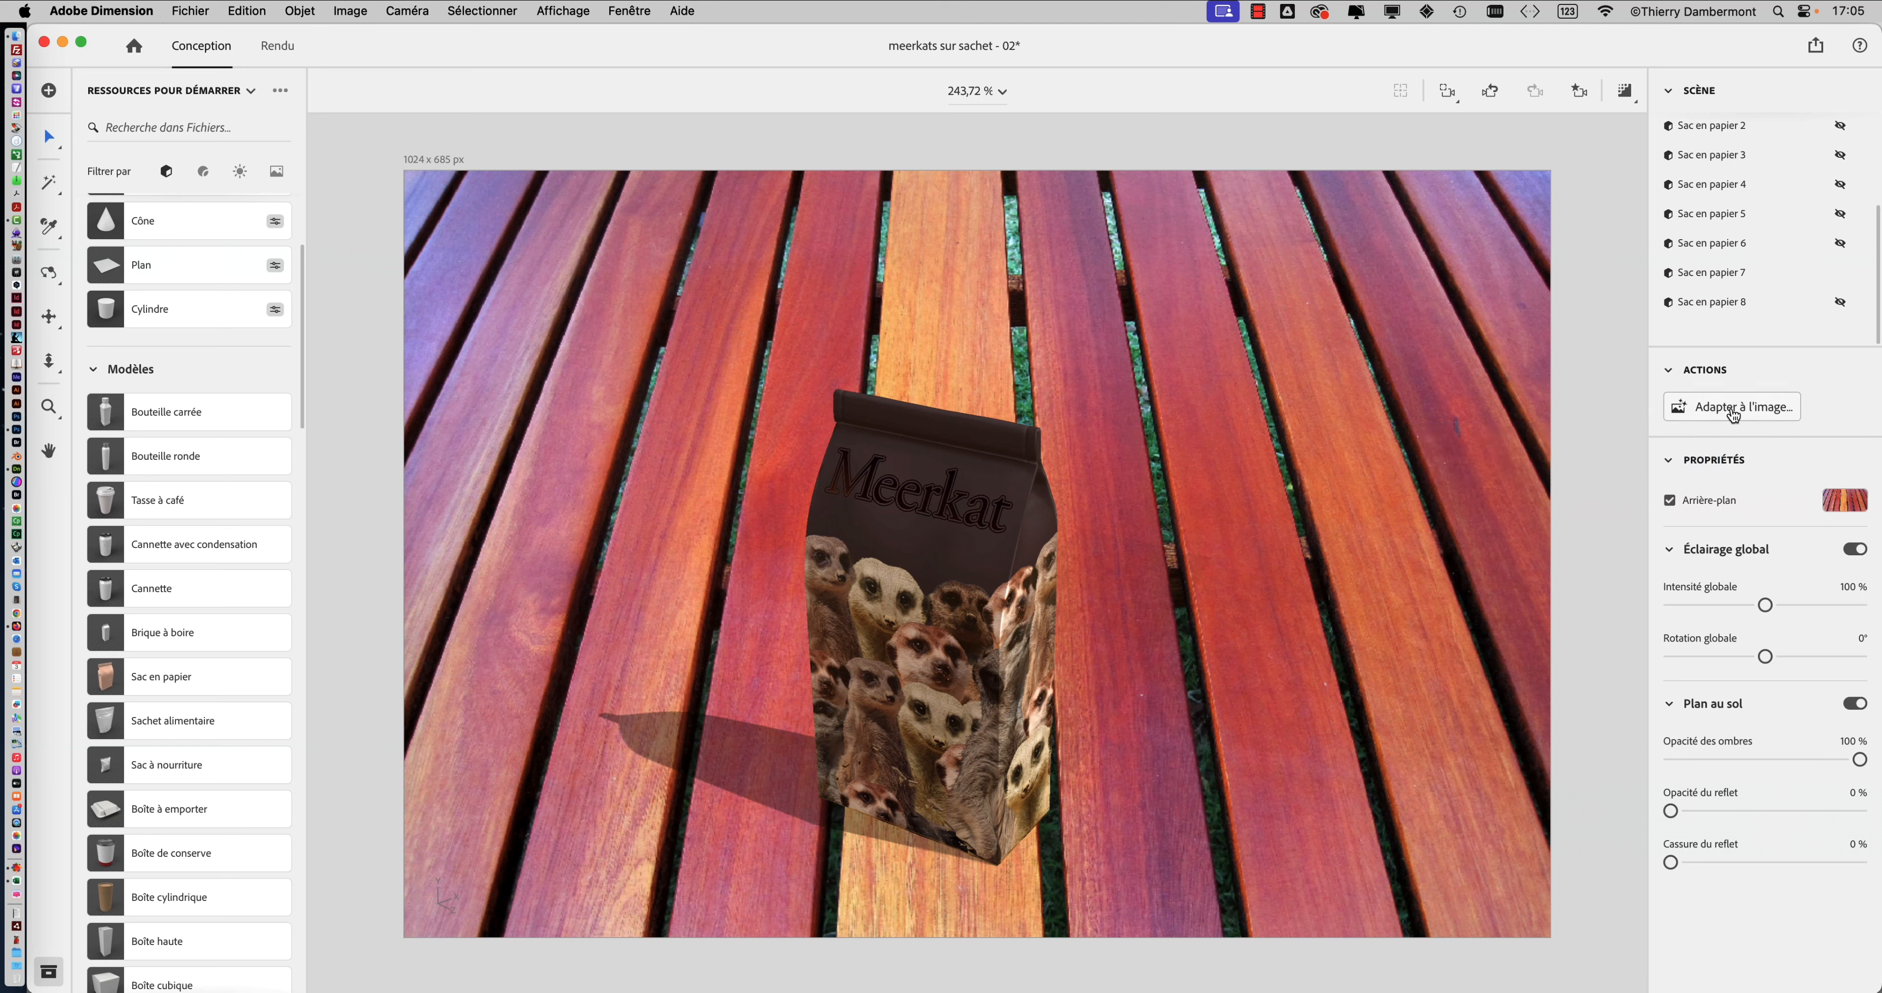
# Step: Match the scene to the wooden slats background using image proportions and abstract lighting
pyautogui.click(1728, 412)
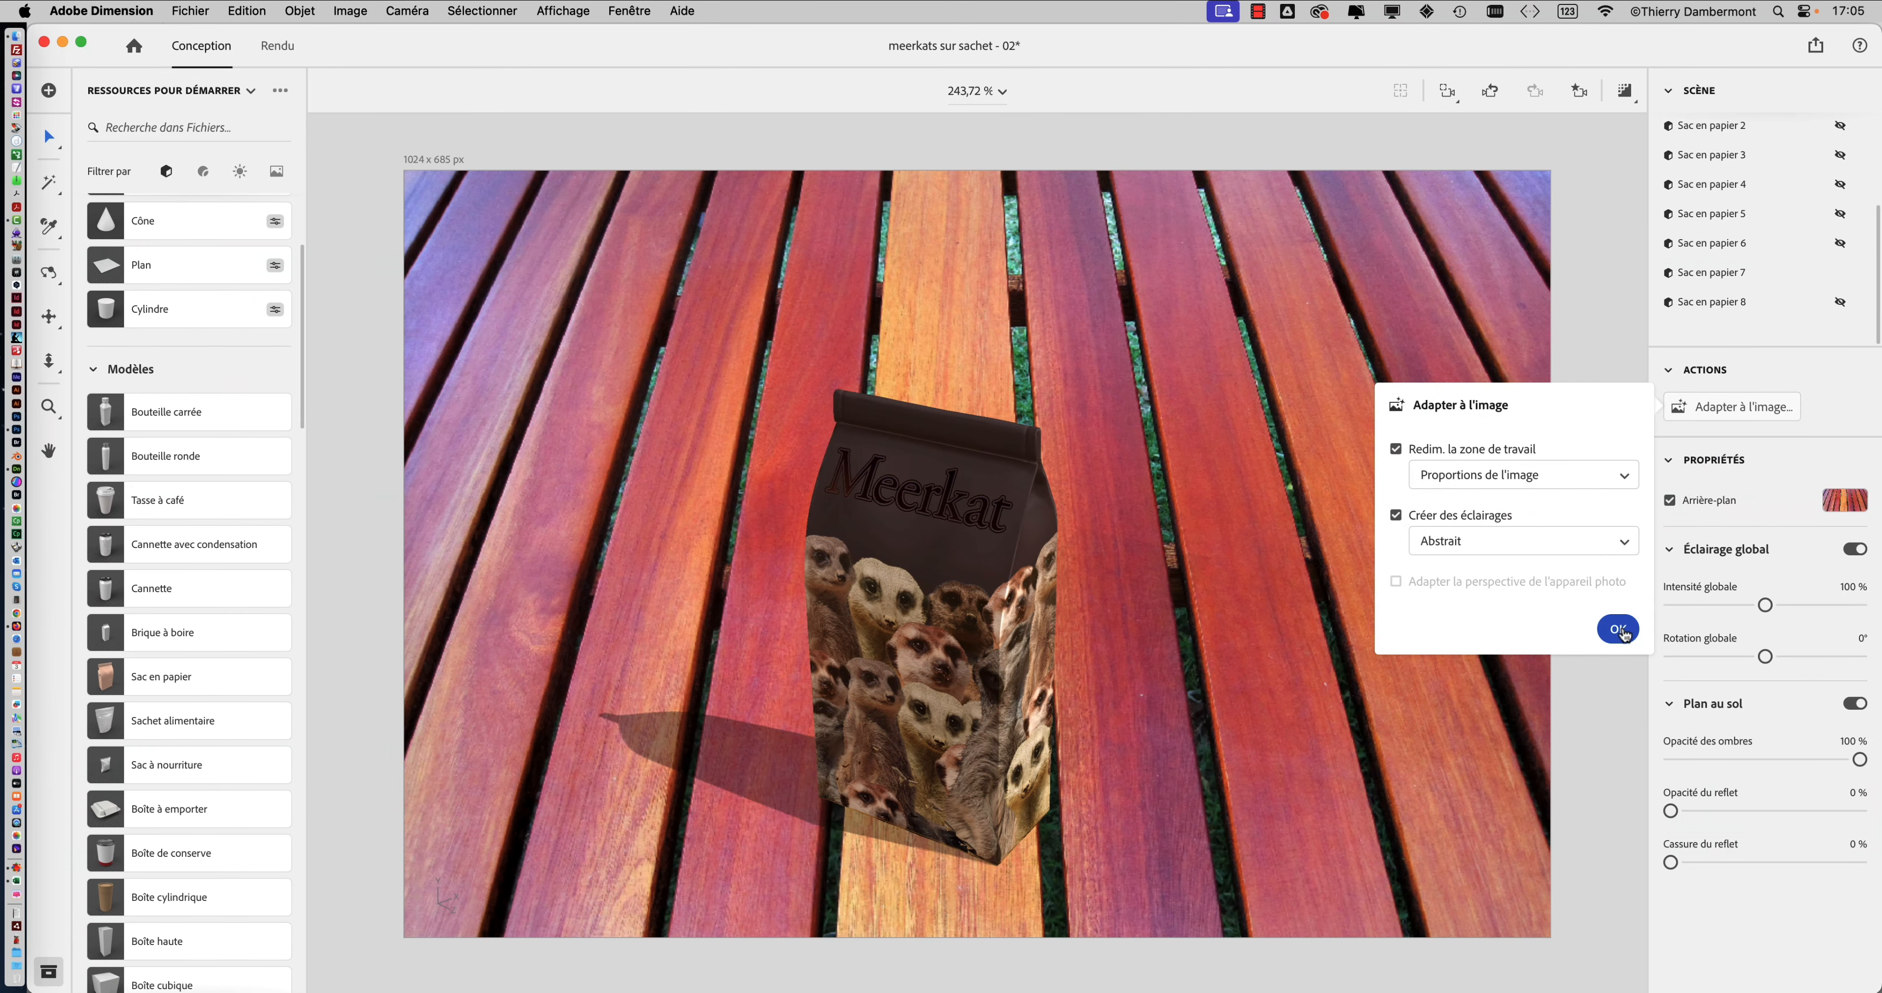
pyautogui.click(1620, 631)
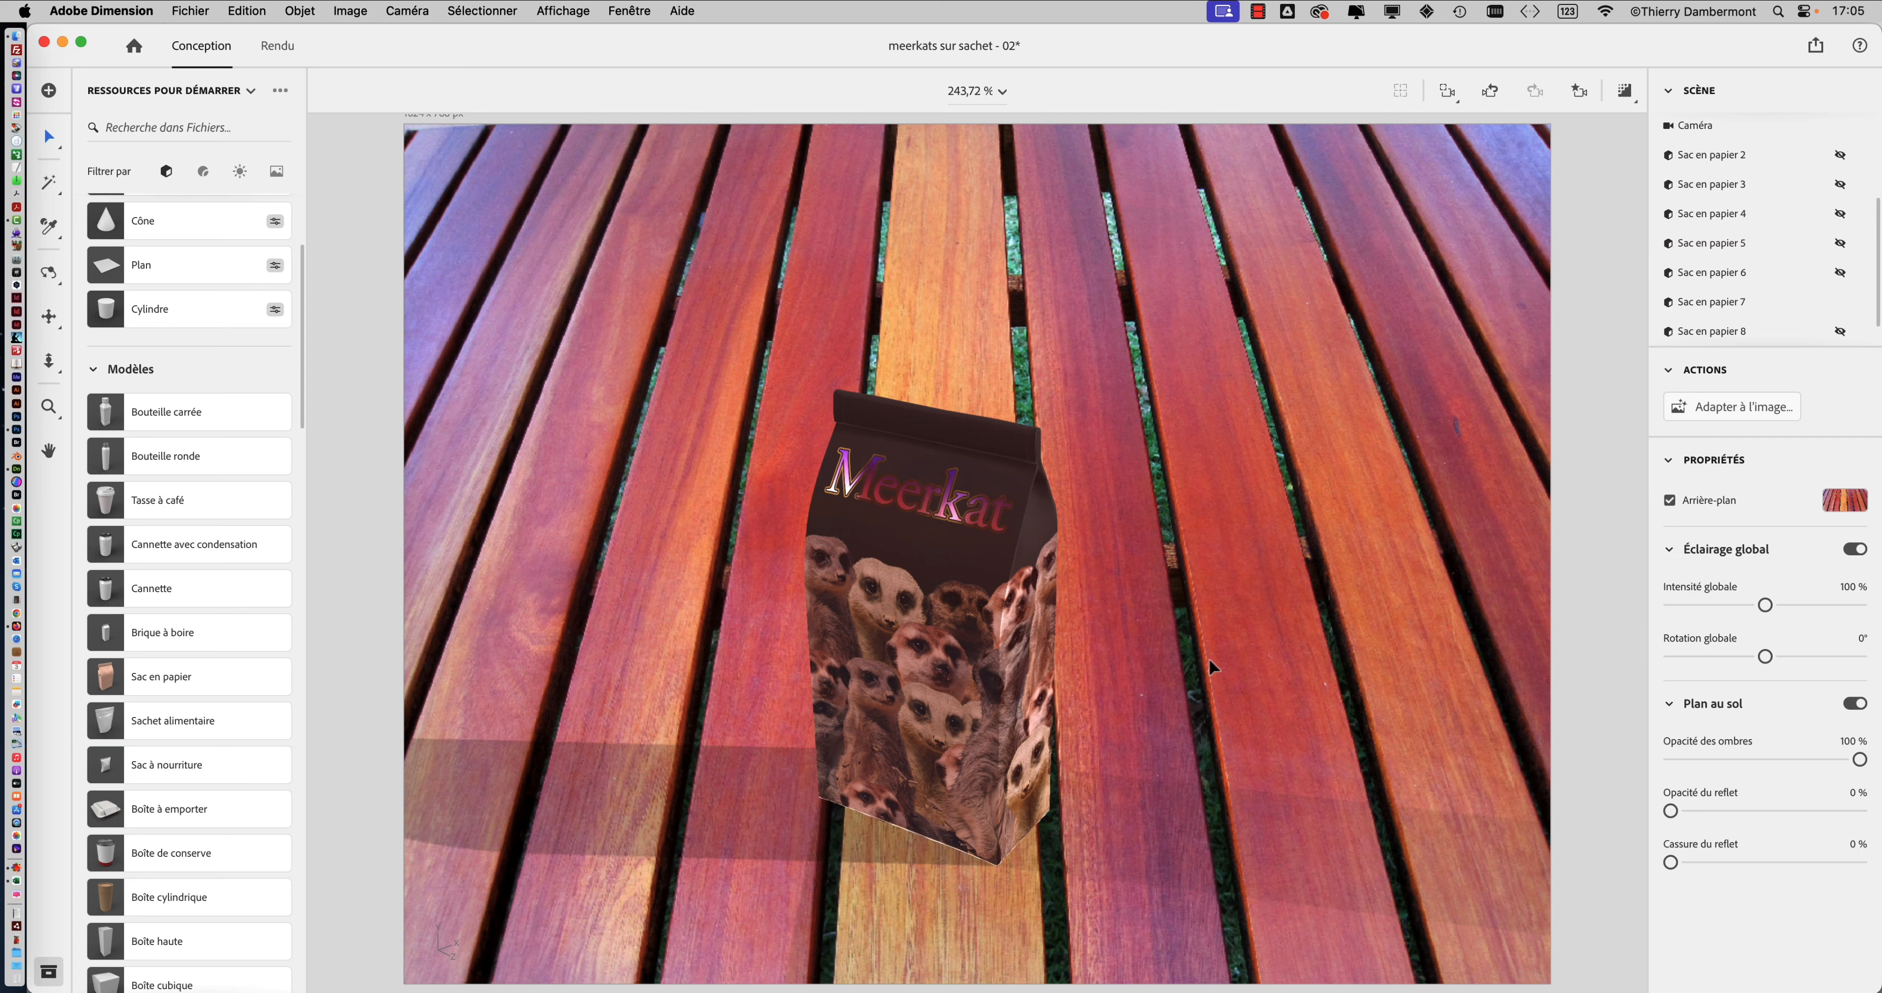
# Step: Enlarge the bag proportionally to 2.9 and place it on the slats at about X 187.9 cm, Z 22.9 cm
pyautogui.moveTo(1147, 586); pyautogui.dragTo(1252, 641, button='right')
pyautogui.moveTo(1292, 646); pyautogui.dragTo(1364, 662, button='right')
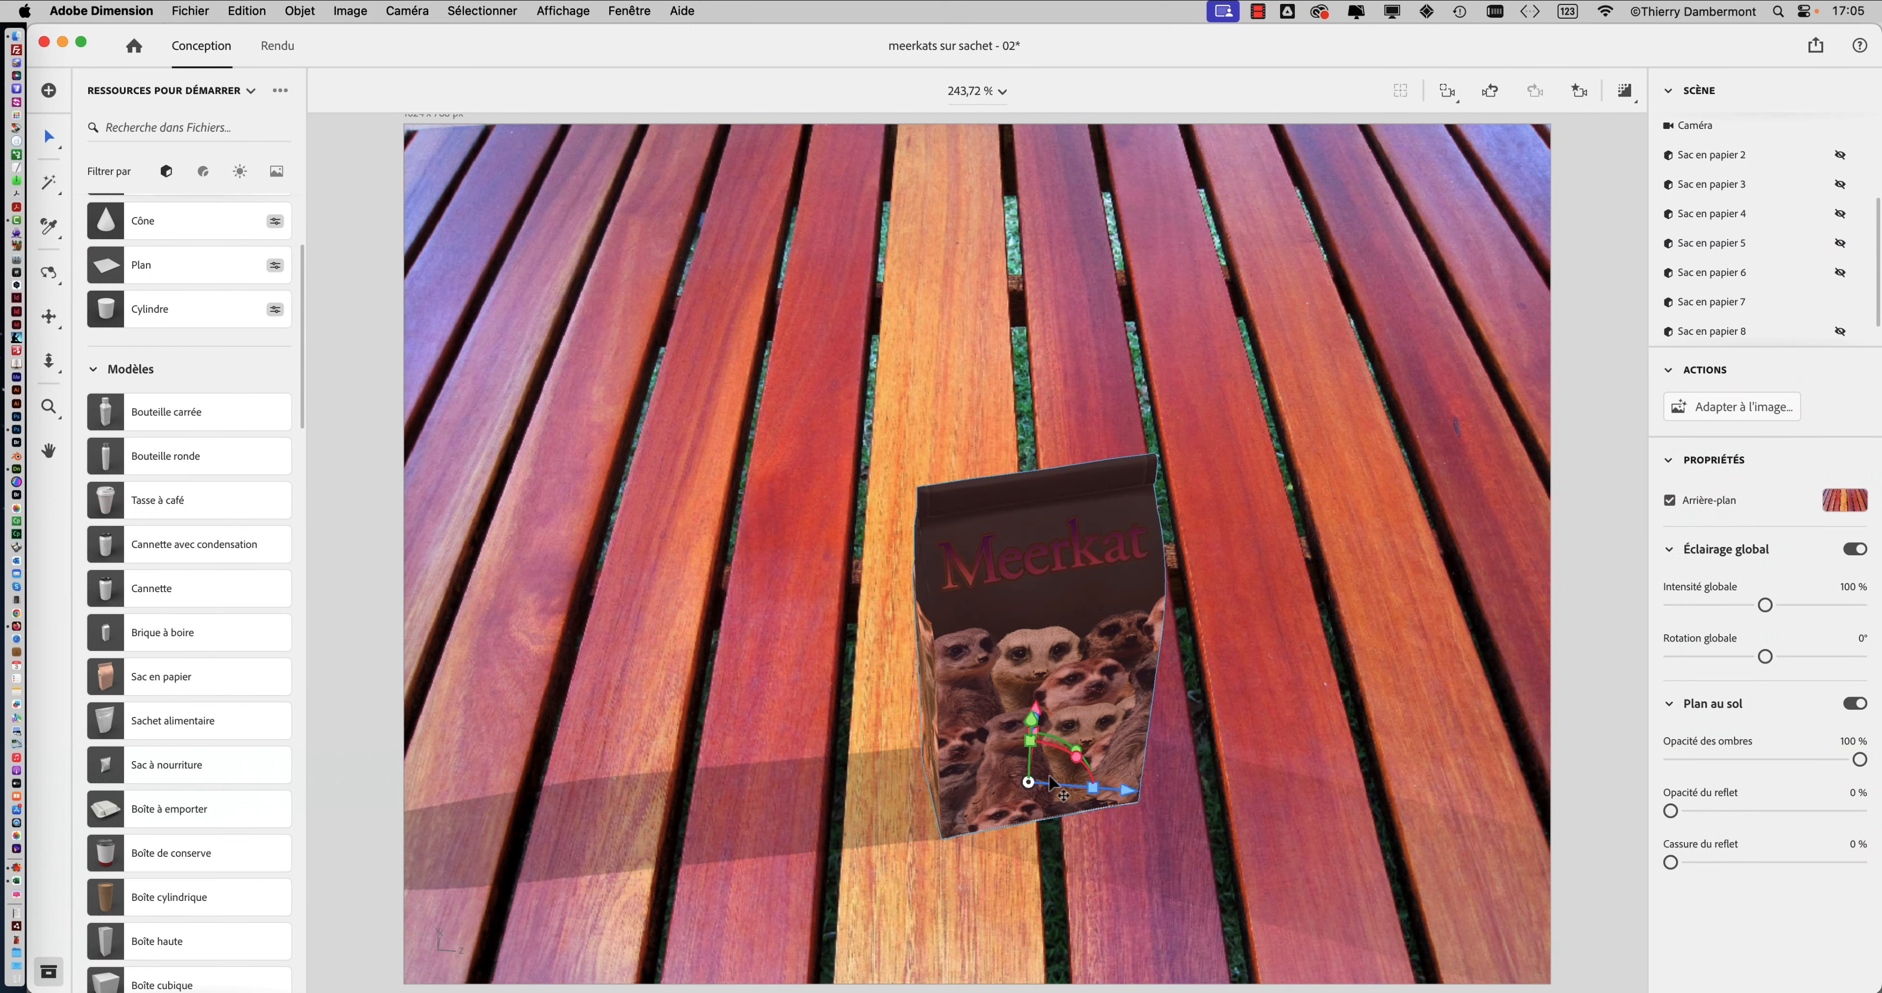
pyautogui.click(1044, 807)
pyautogui.moveTo(1044, 807); pyautogui.dragTo(1152, 471)
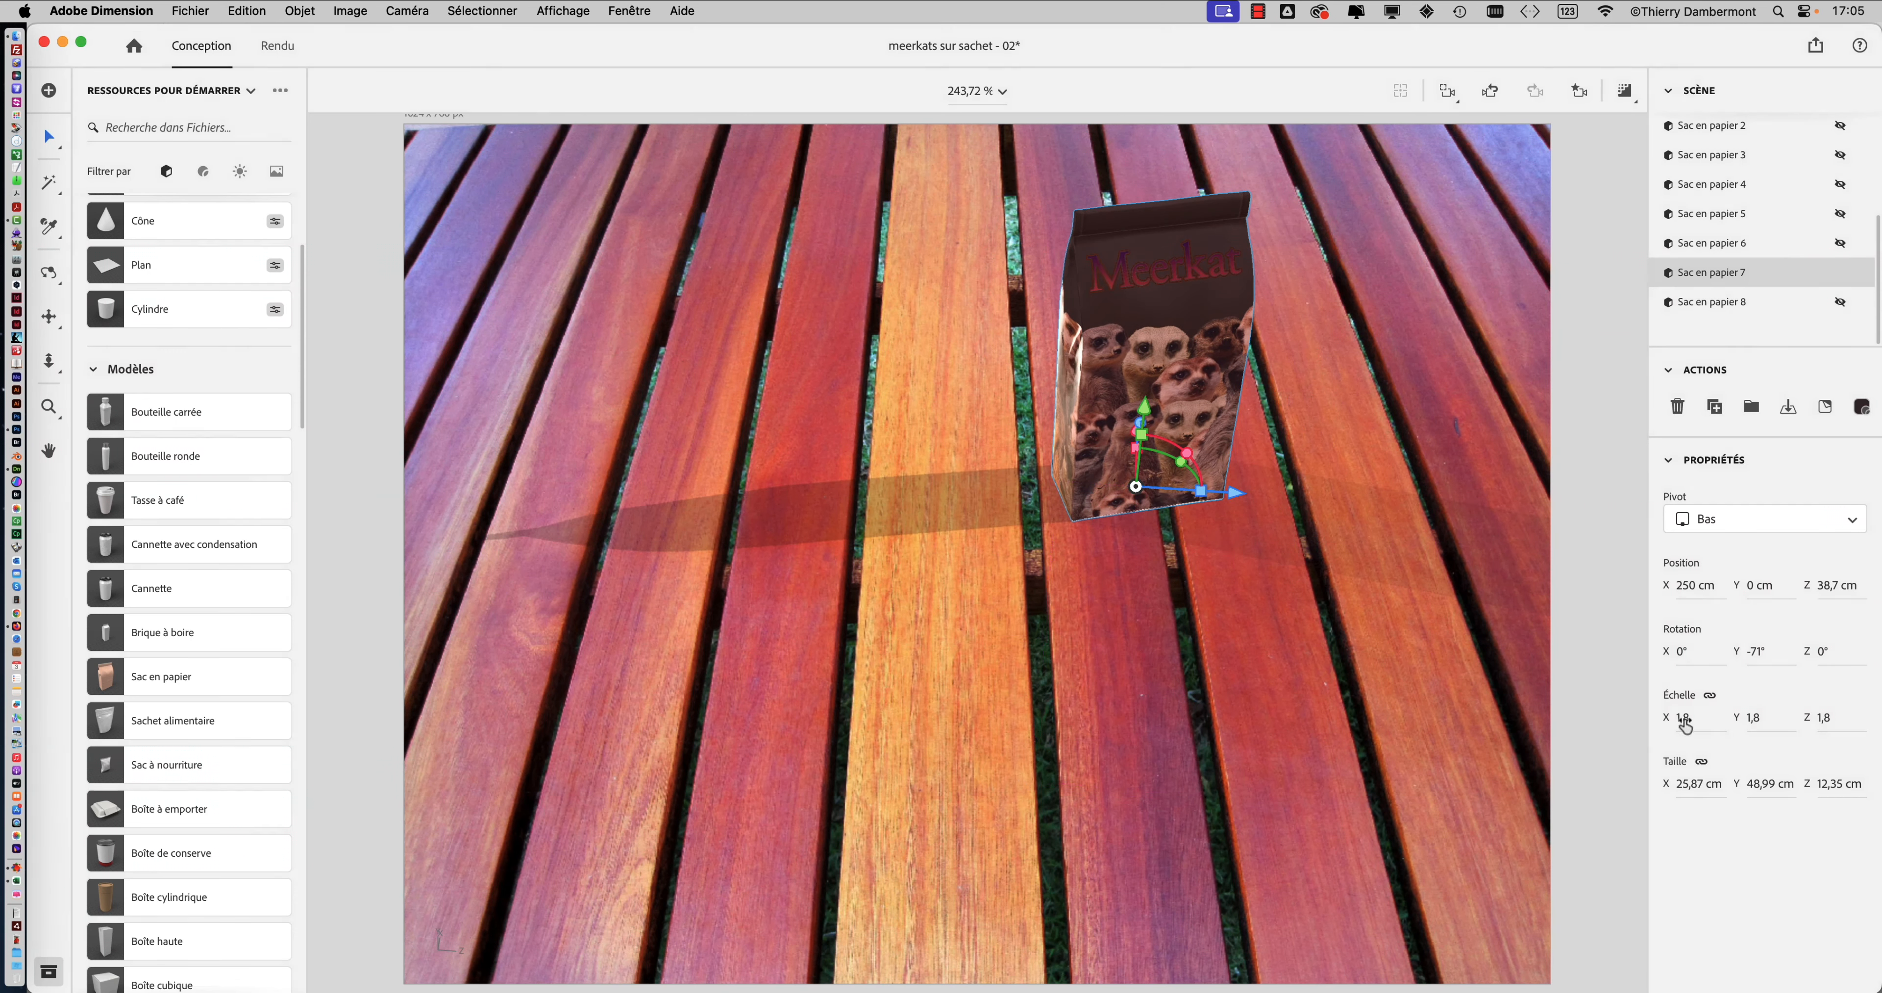
pyautogui.moveTo(1682, 717); pyautogui.dragTo(1762, 717)
pyautogui.moveTo(1136, 485); pyautogui.dragTo(1005, 786)
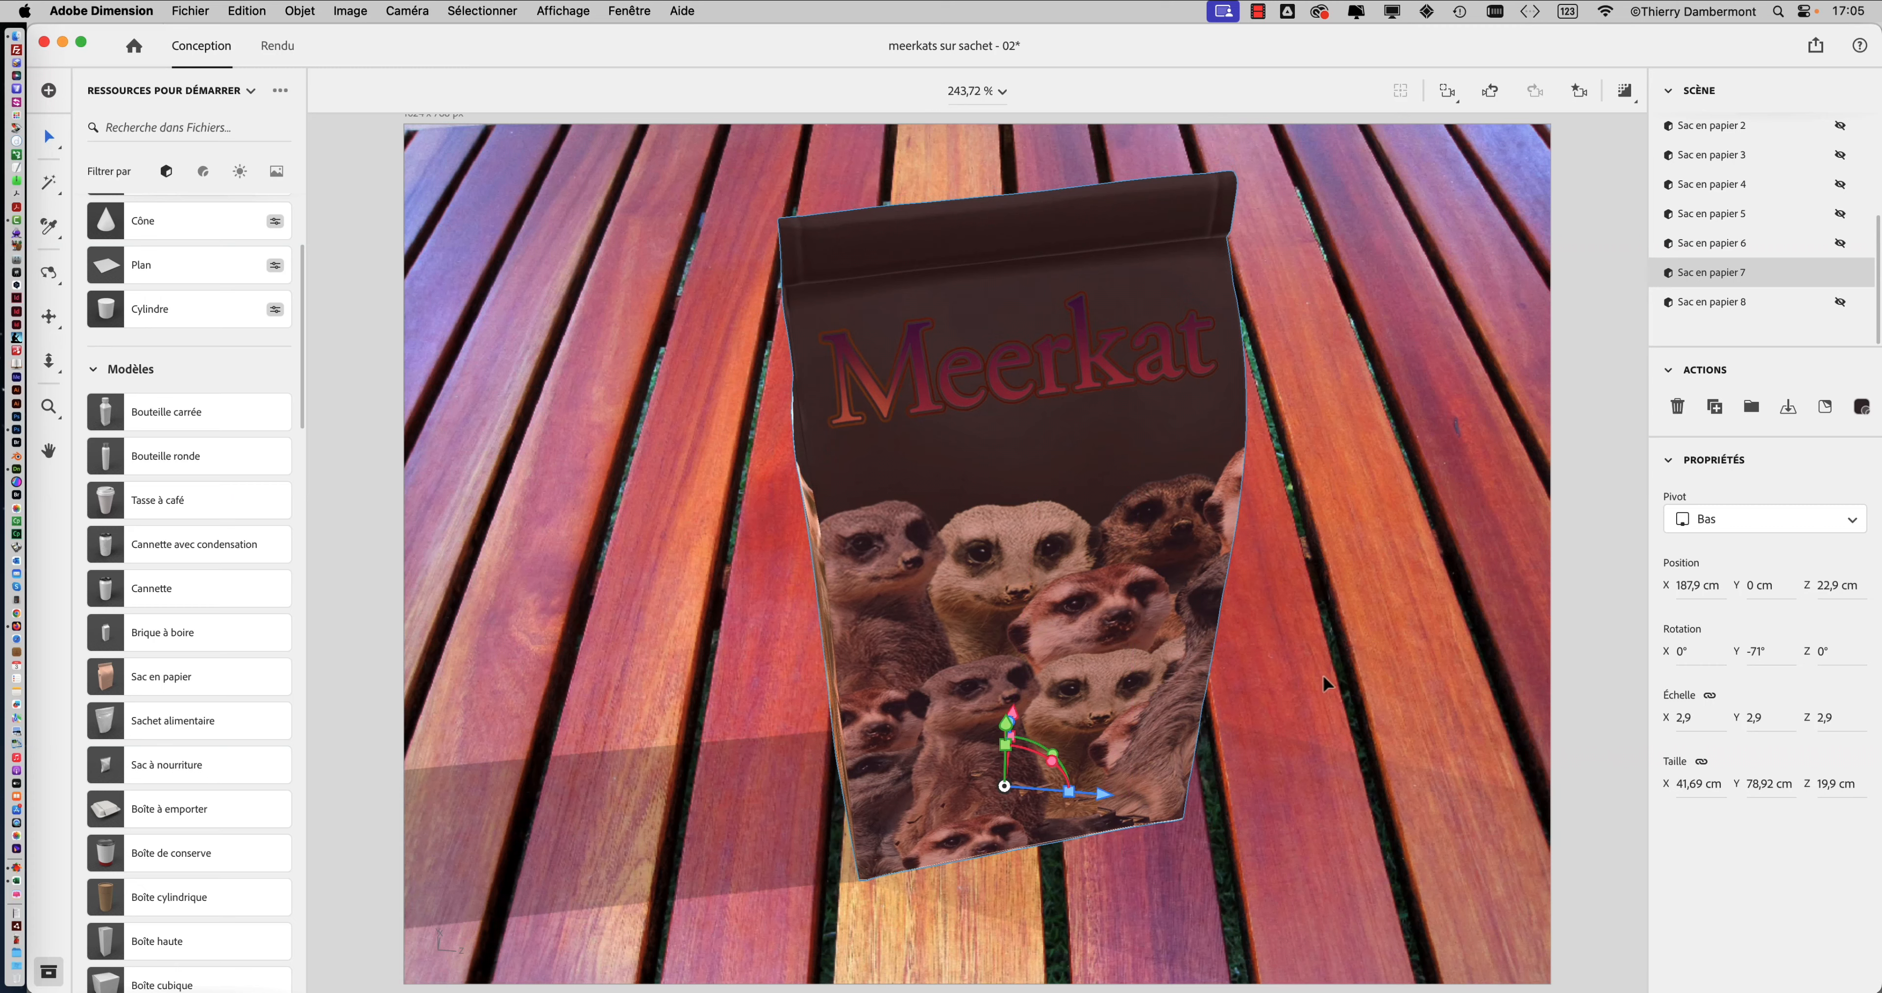
# Step: Adjust the camera's angle and distance so the bag appears smaller and fits the perspective of the wooden slats
pyautogui.moveTo(1323, 679); pyautogui.dragTo(724, 774, button='right')
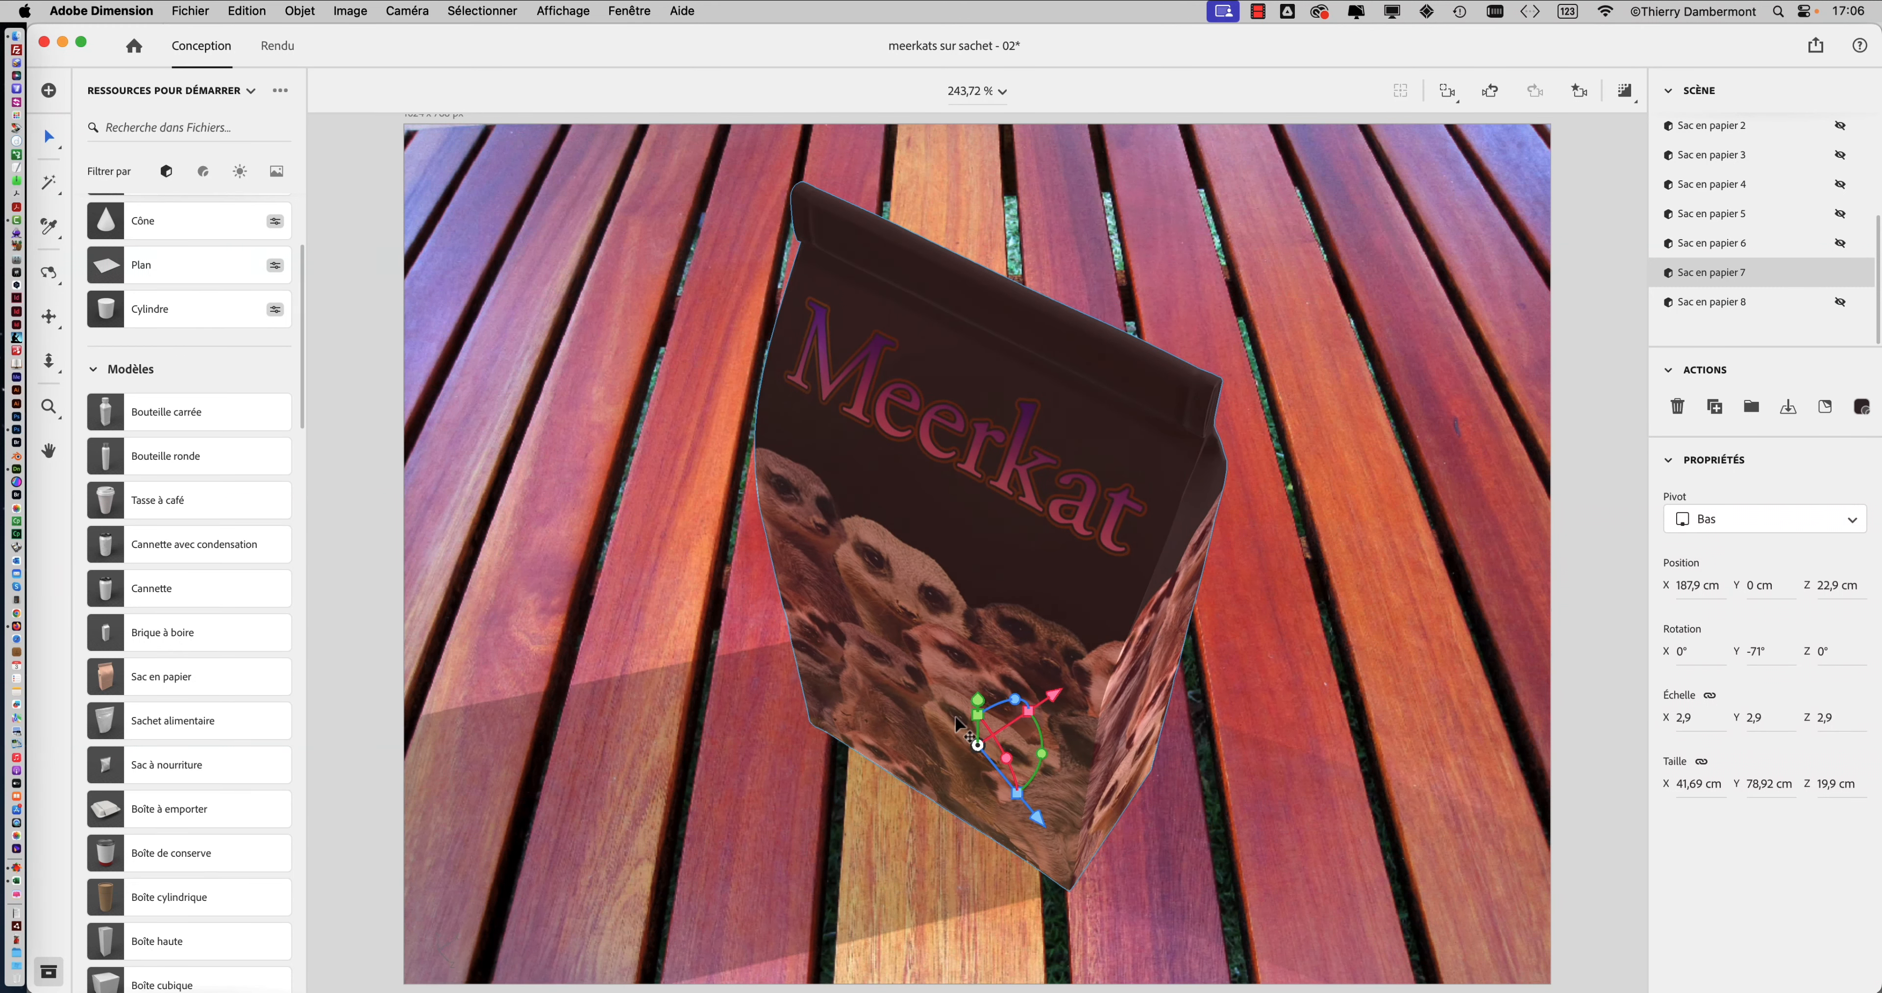
pyautogui.scroll(-2, 951, 717)
pyautogui.scroll(-3, 950, 717)
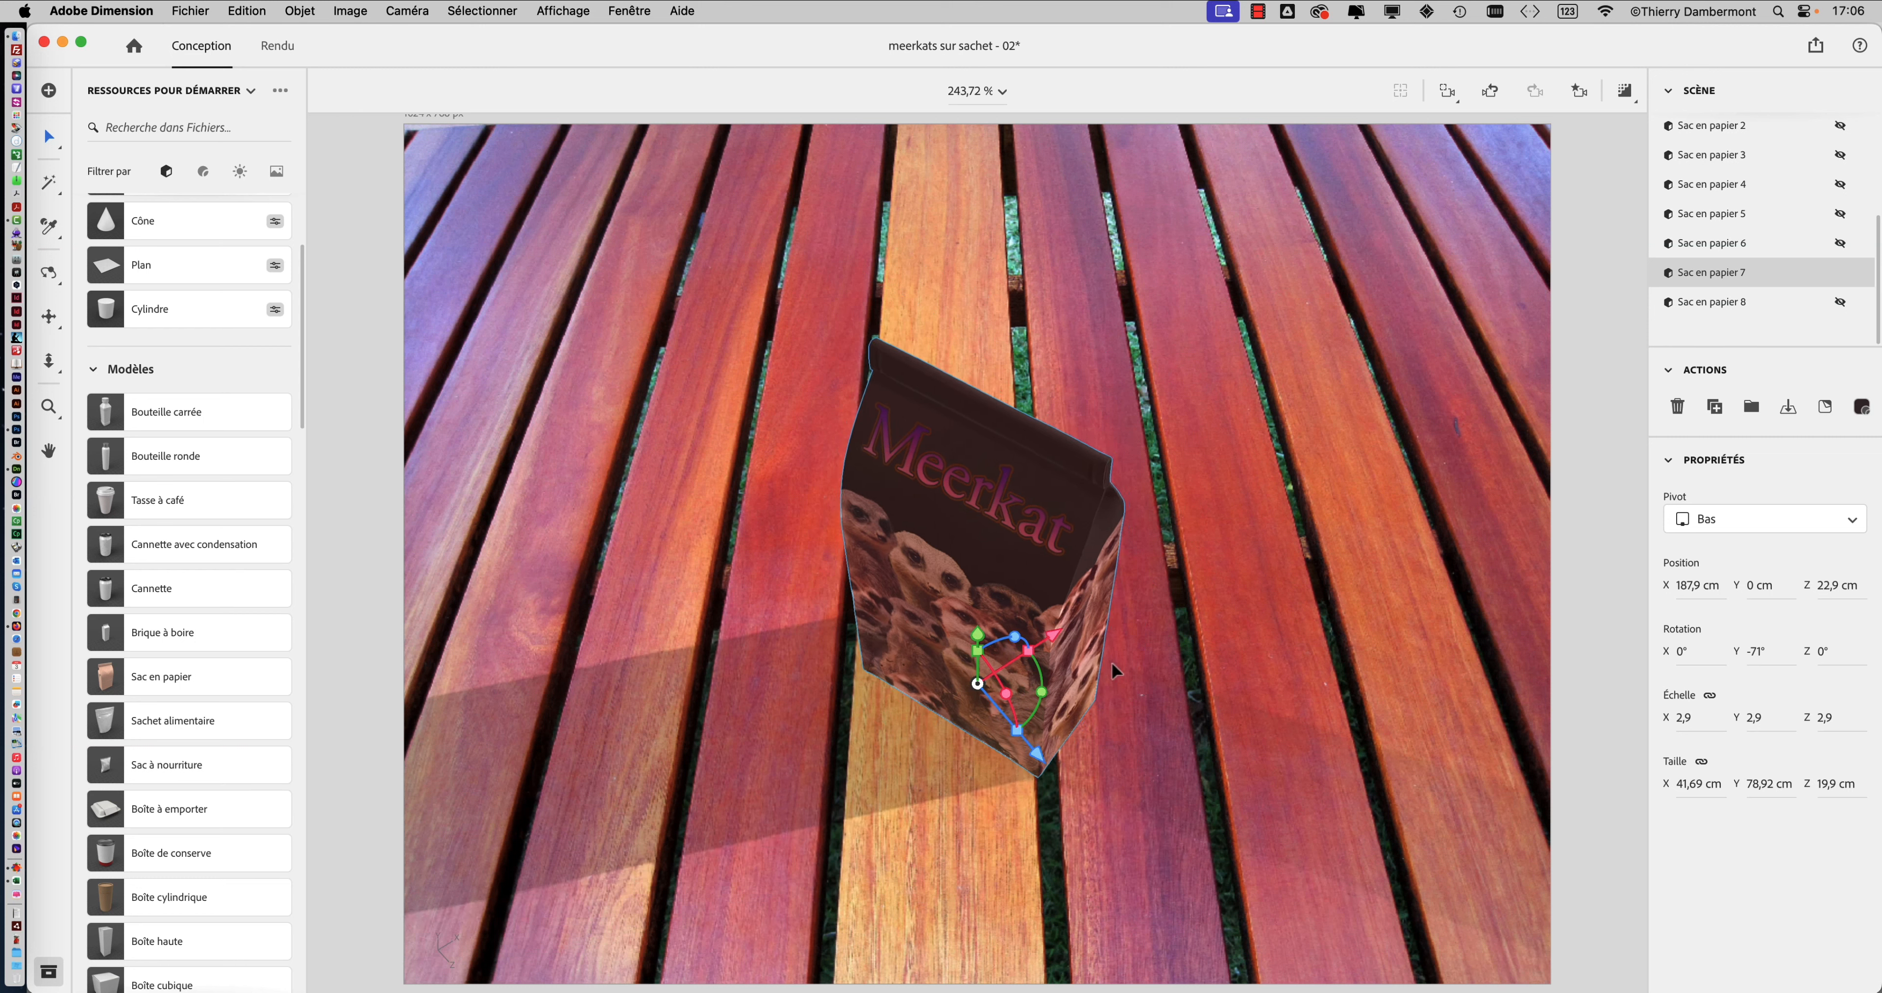
pyautogui.moveTo(1111, 661); pyautogui.dragTo(1221, 635, button='right')
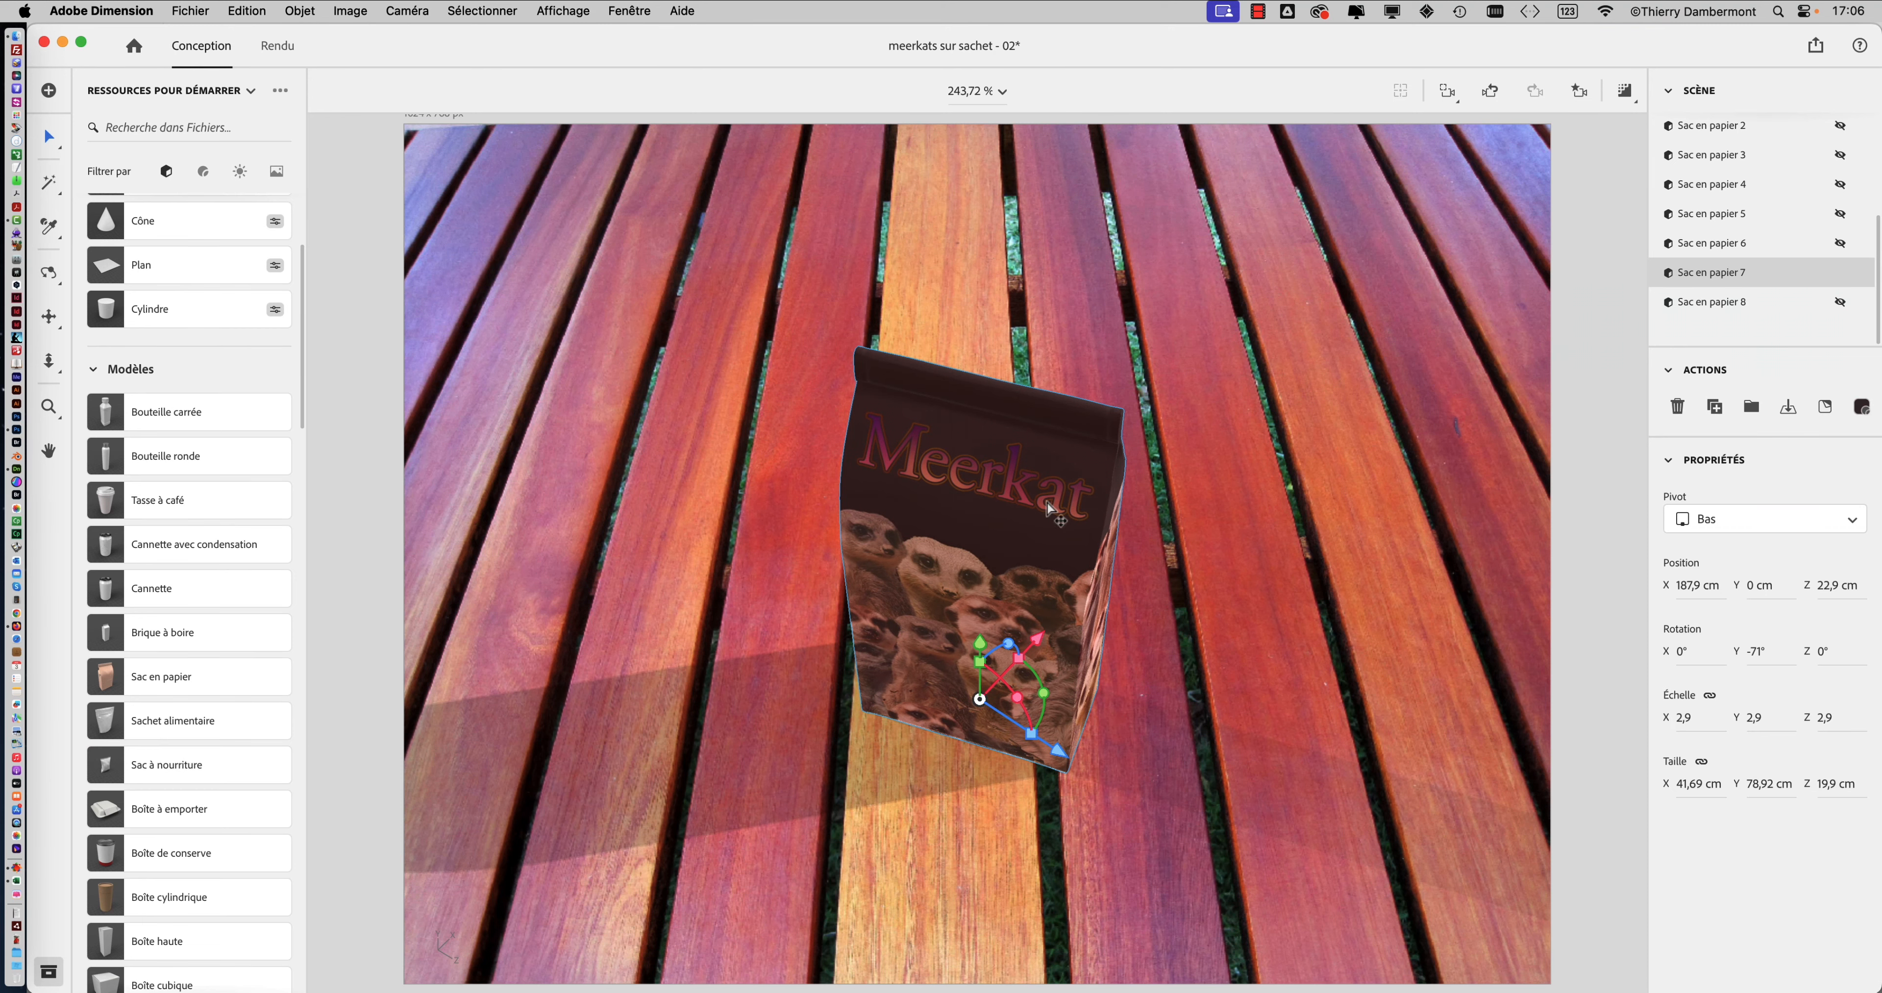
# Step: Switch to Firefox and search the filtered Bing image results for "street view"
pyautogui.press('super+Tab')
pyautogui.press('super+Tab')
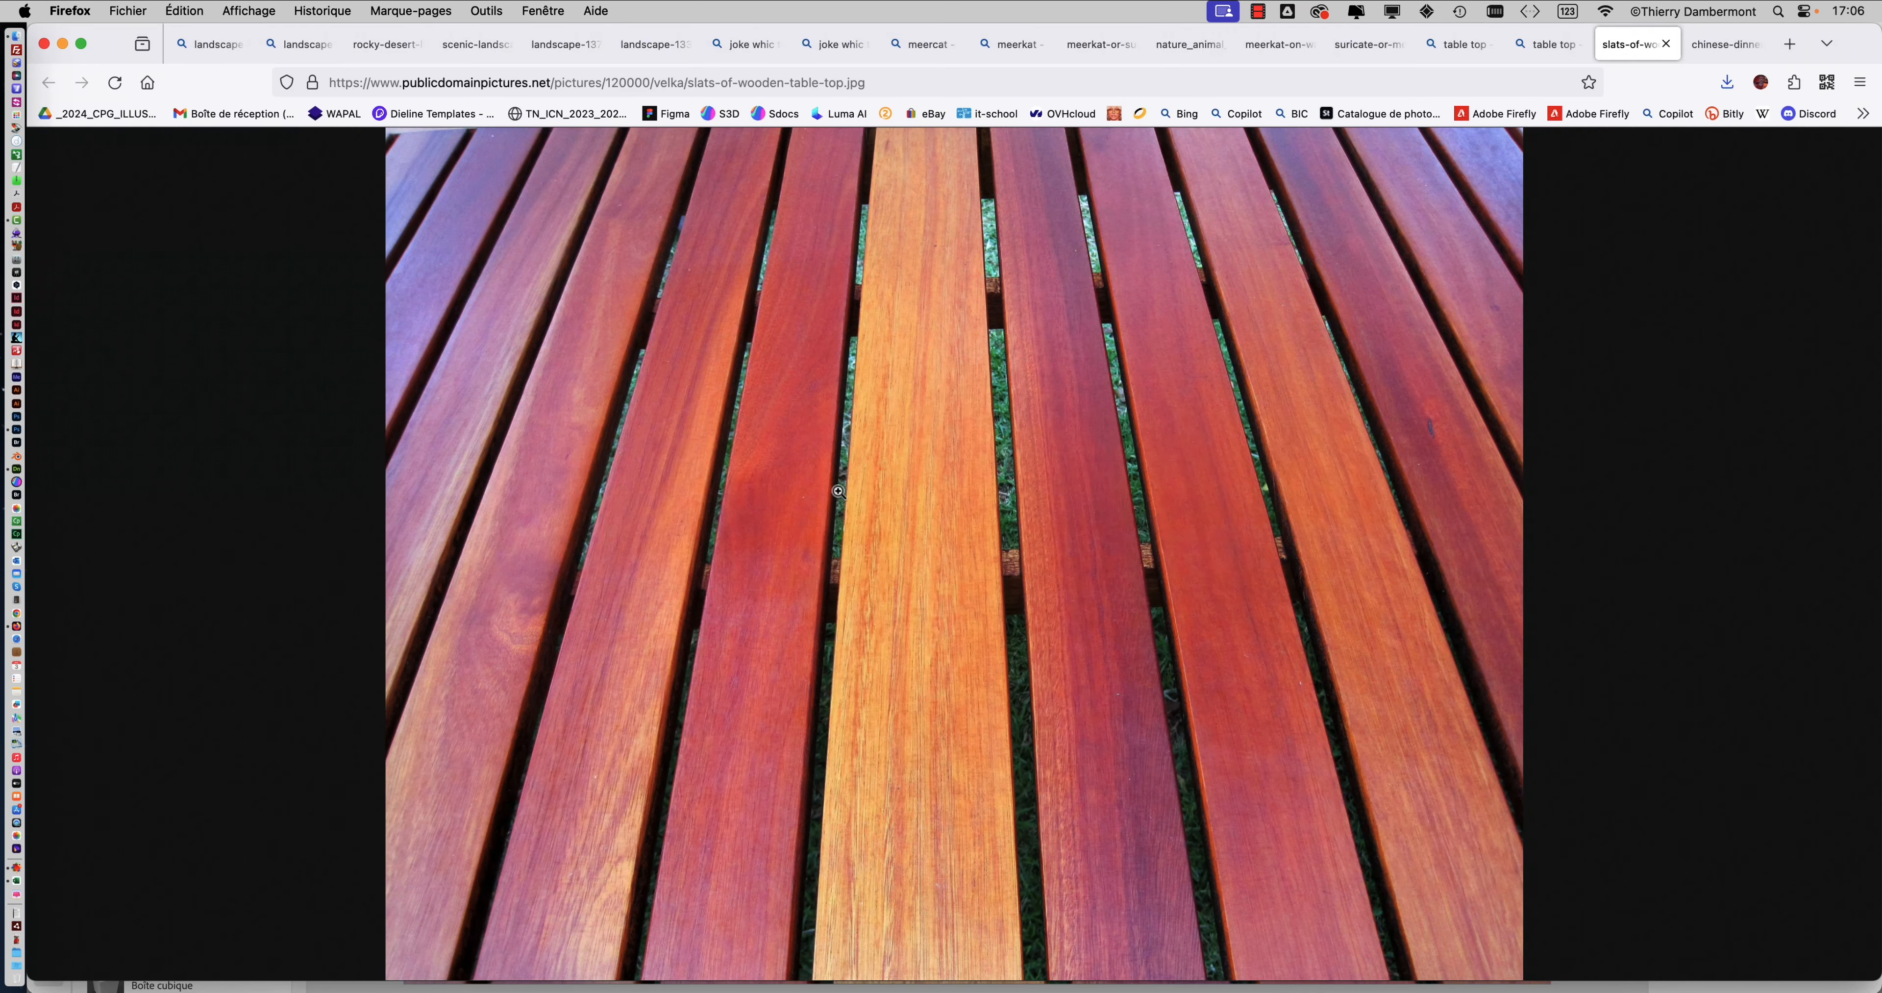
pyautogui.click(1532, 46)
pyautogui.click(1454, 47)
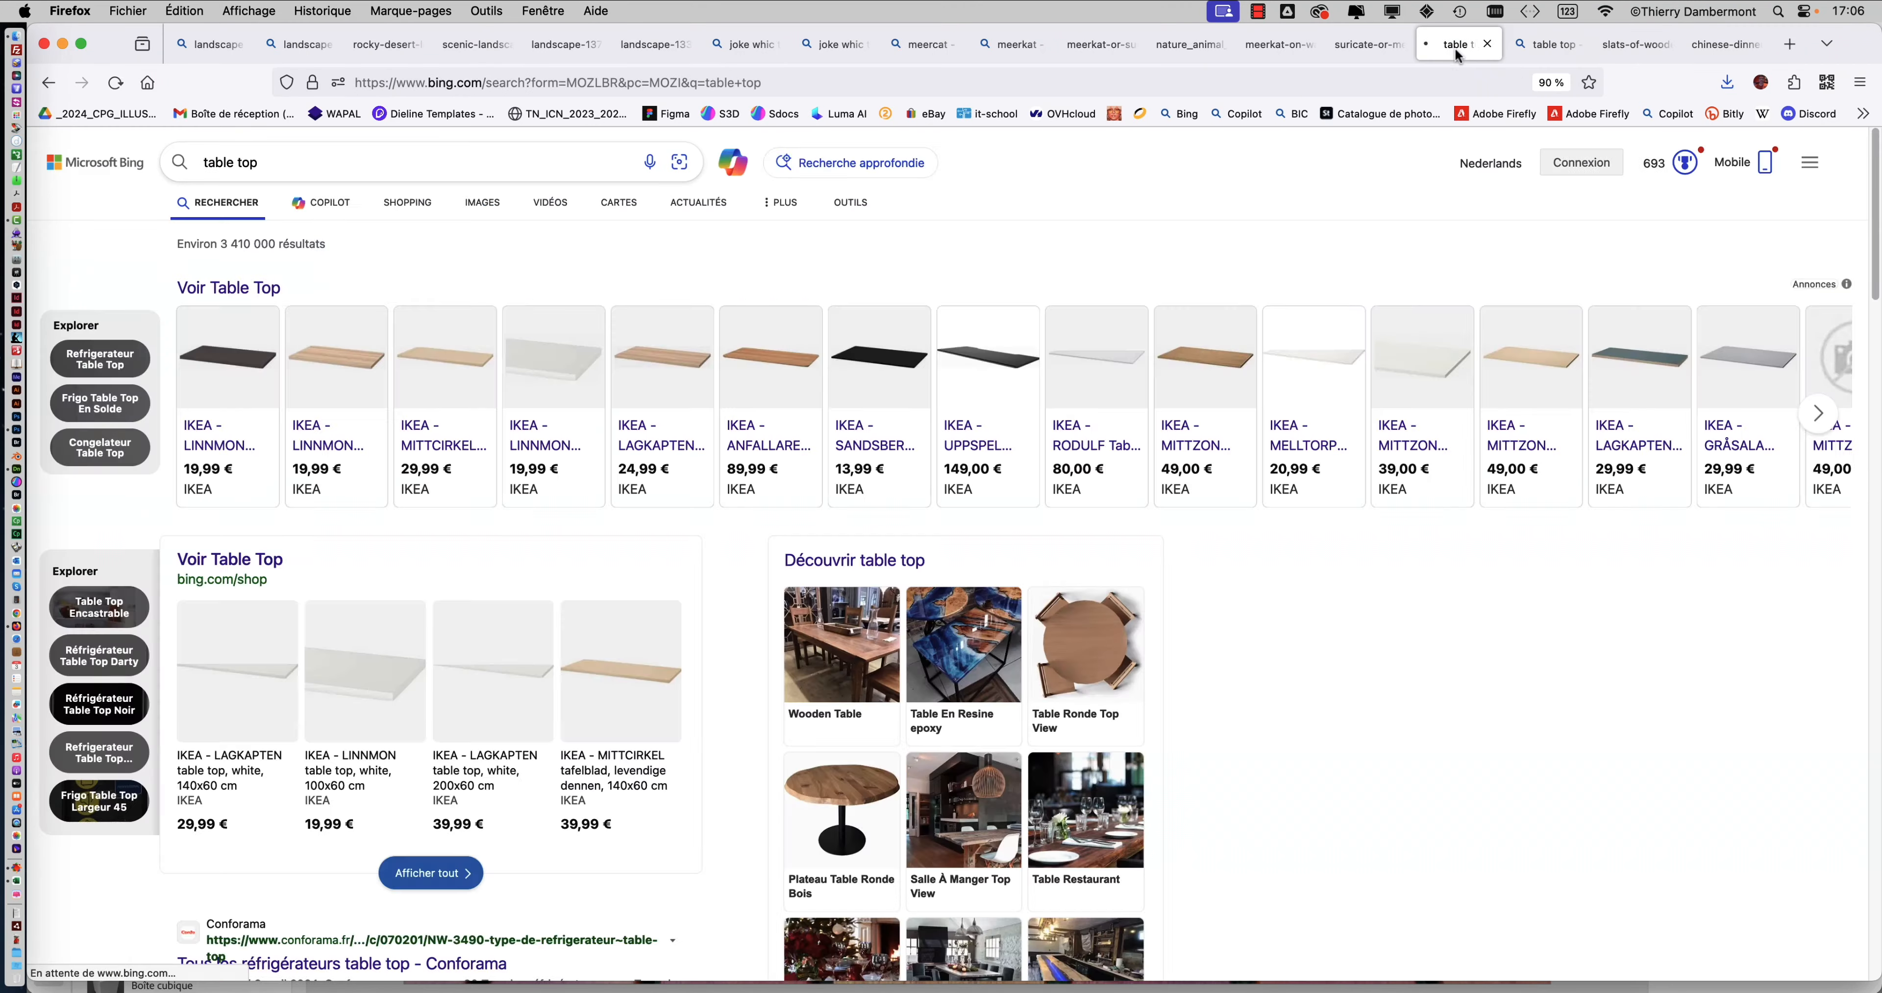
pyautogui.click(1549, 48)
pyautogui.click(1842, 158)
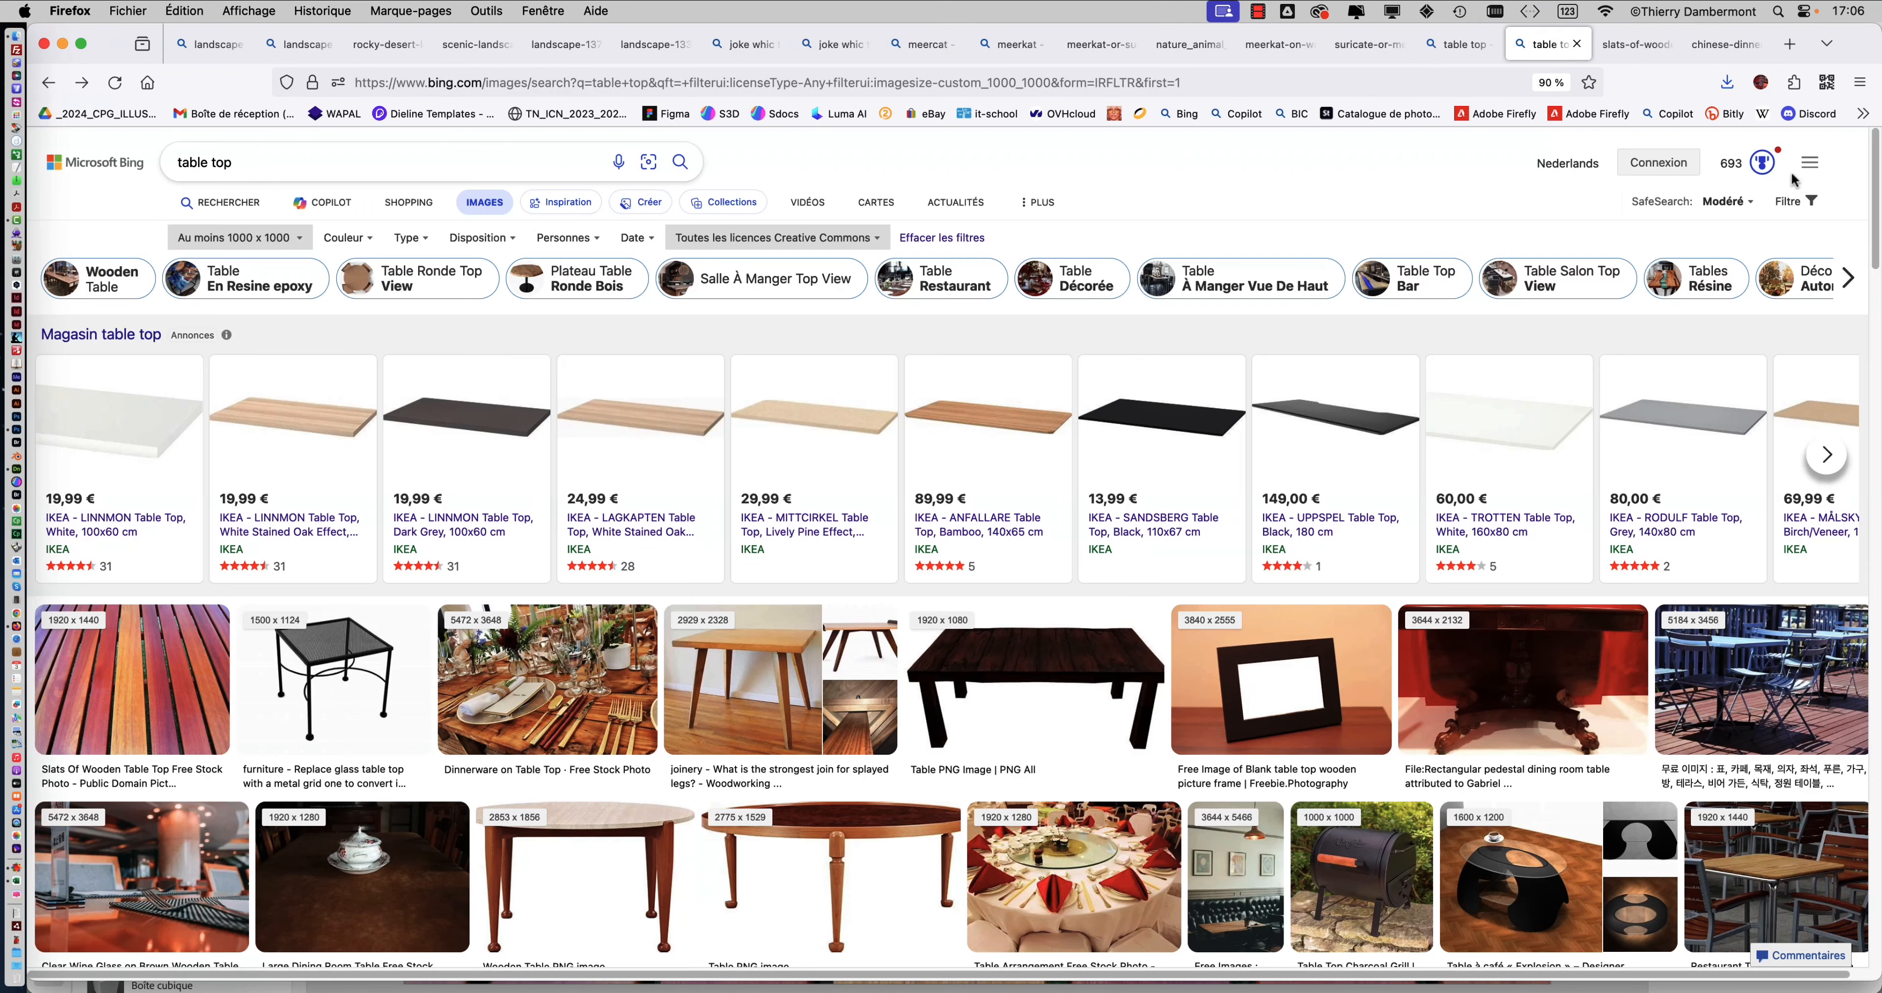
pyautogui.click(156, 167)
pyautogui.write('s')
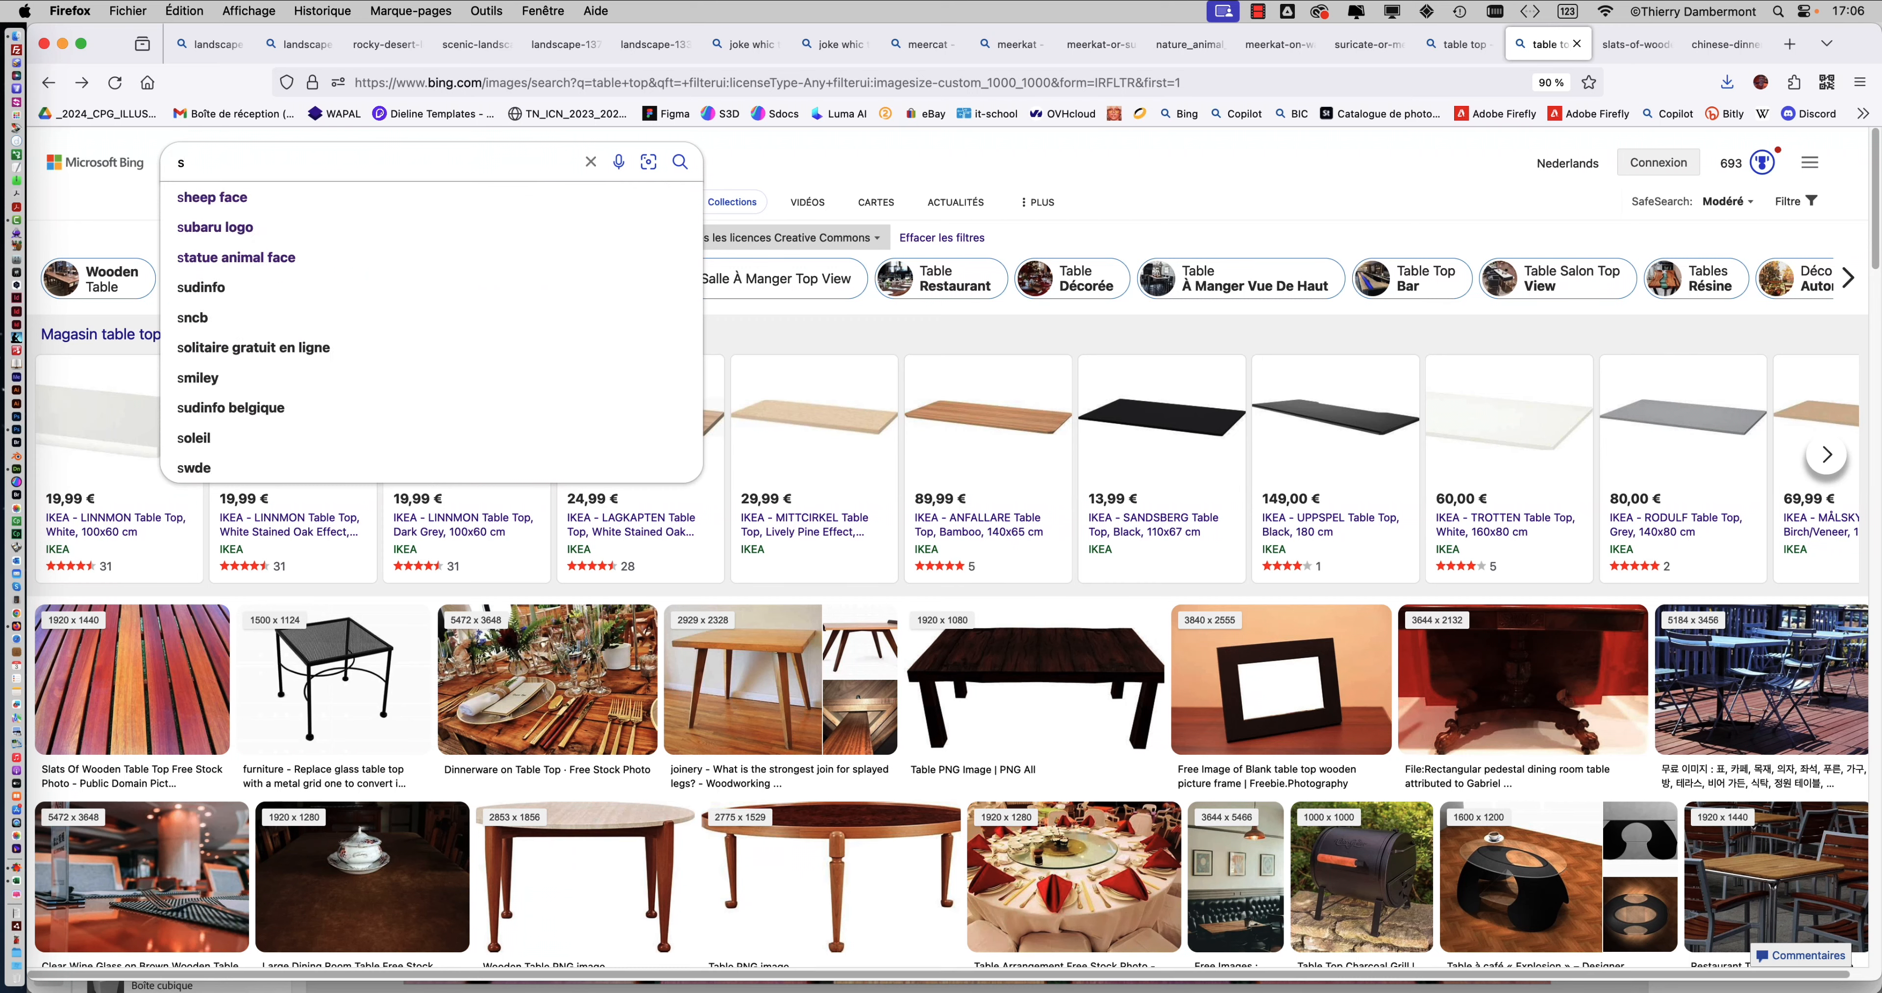
pyautogui.write('treet view')
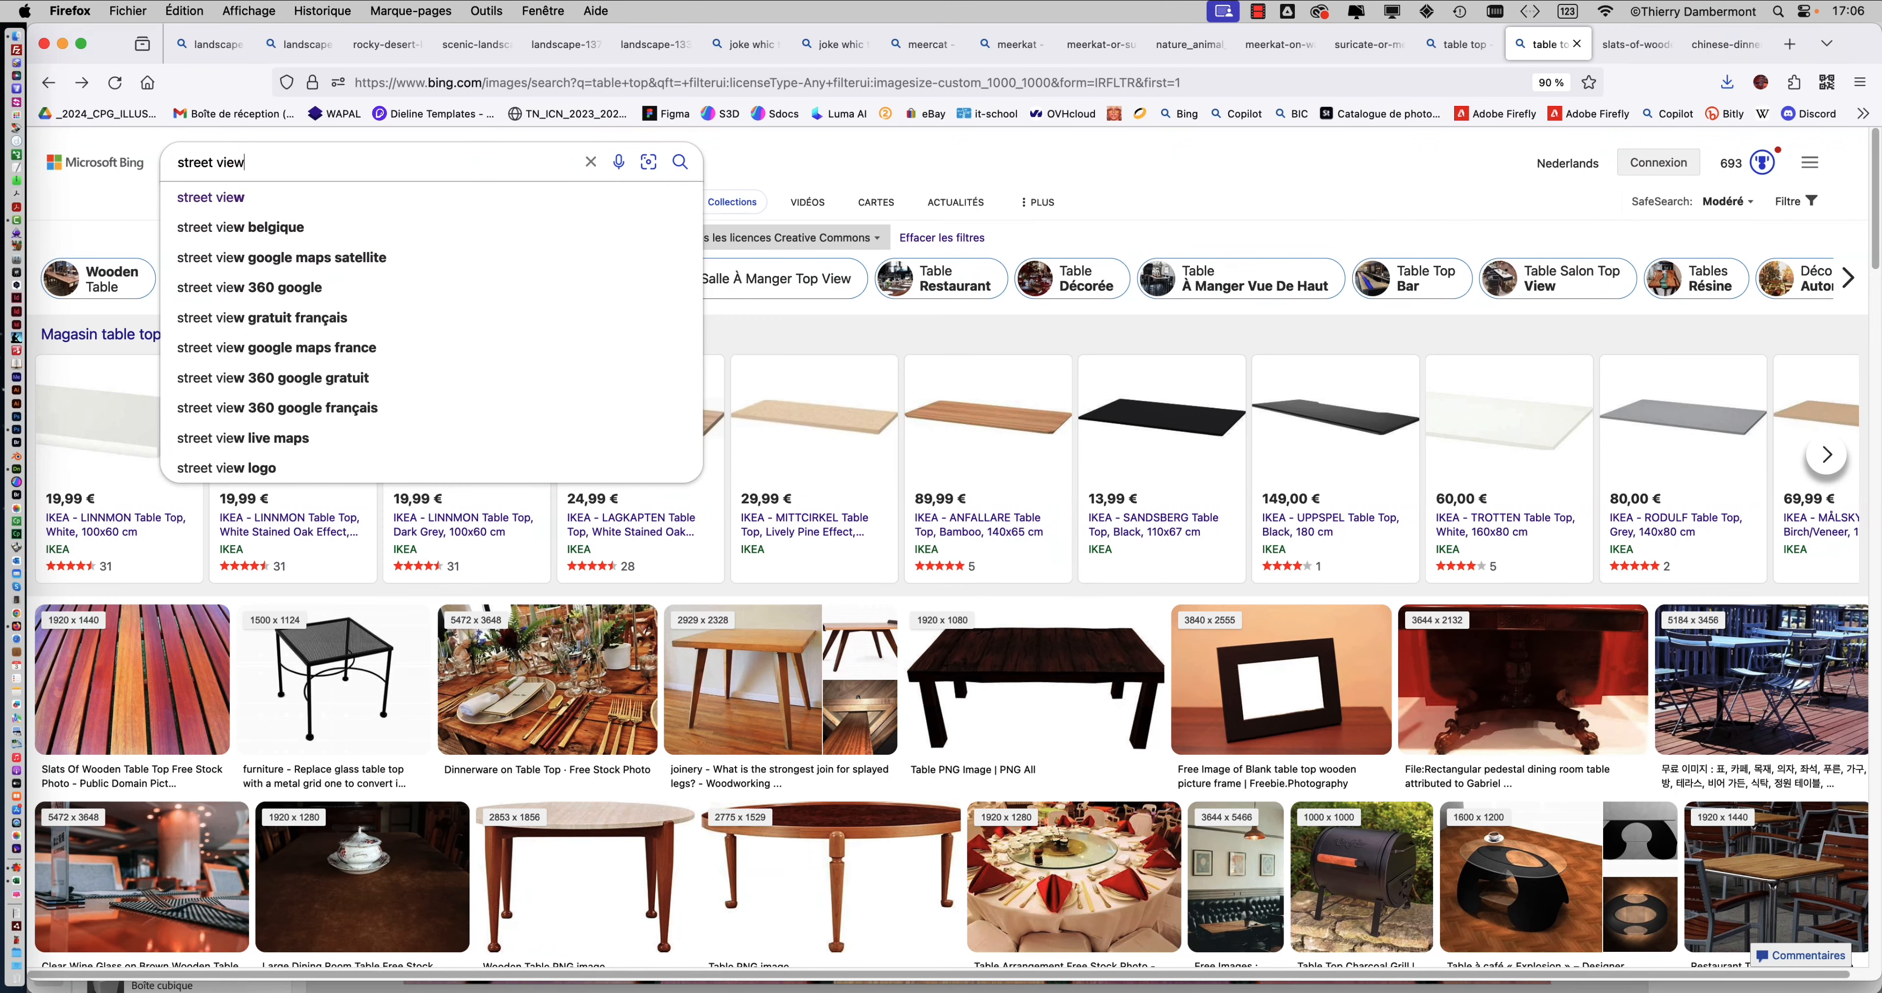
pyautogui.press('Return')
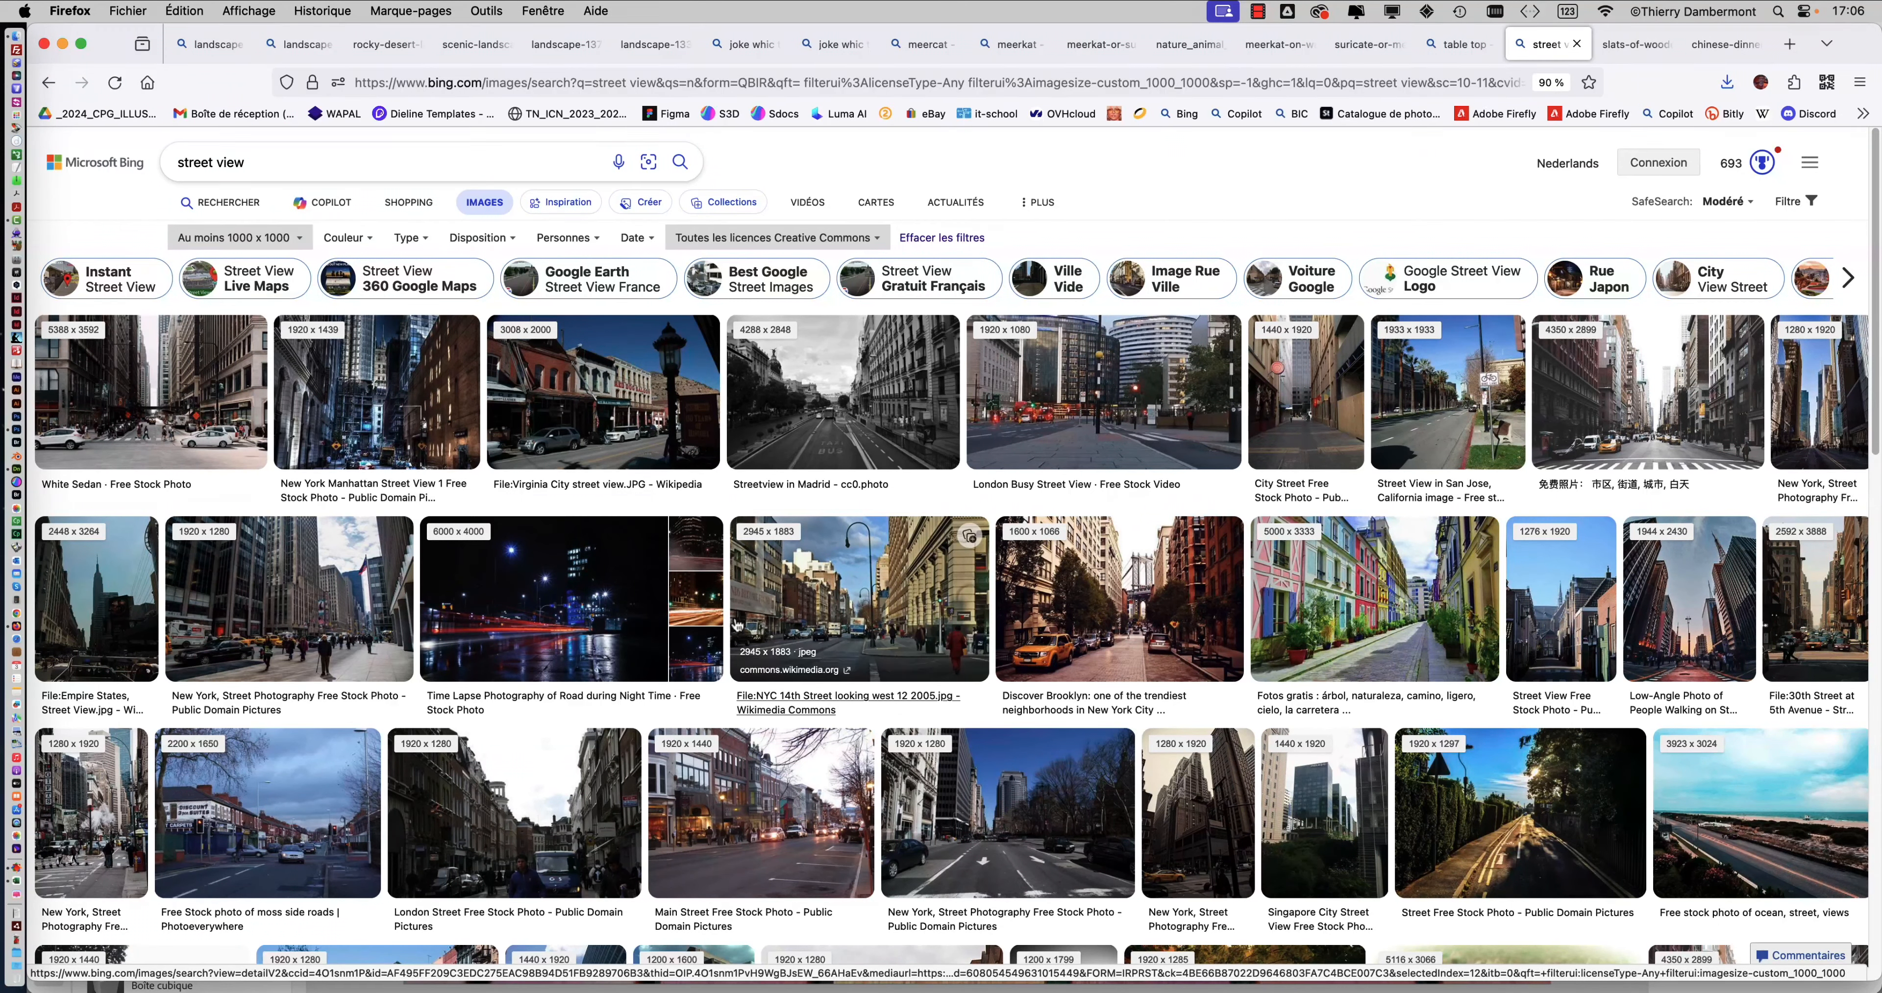
# Step: Browse the street view results and open the full-size autumn "Residential Neighborhood Street" photo
pyautogui.scroll(-3, 913, 649)
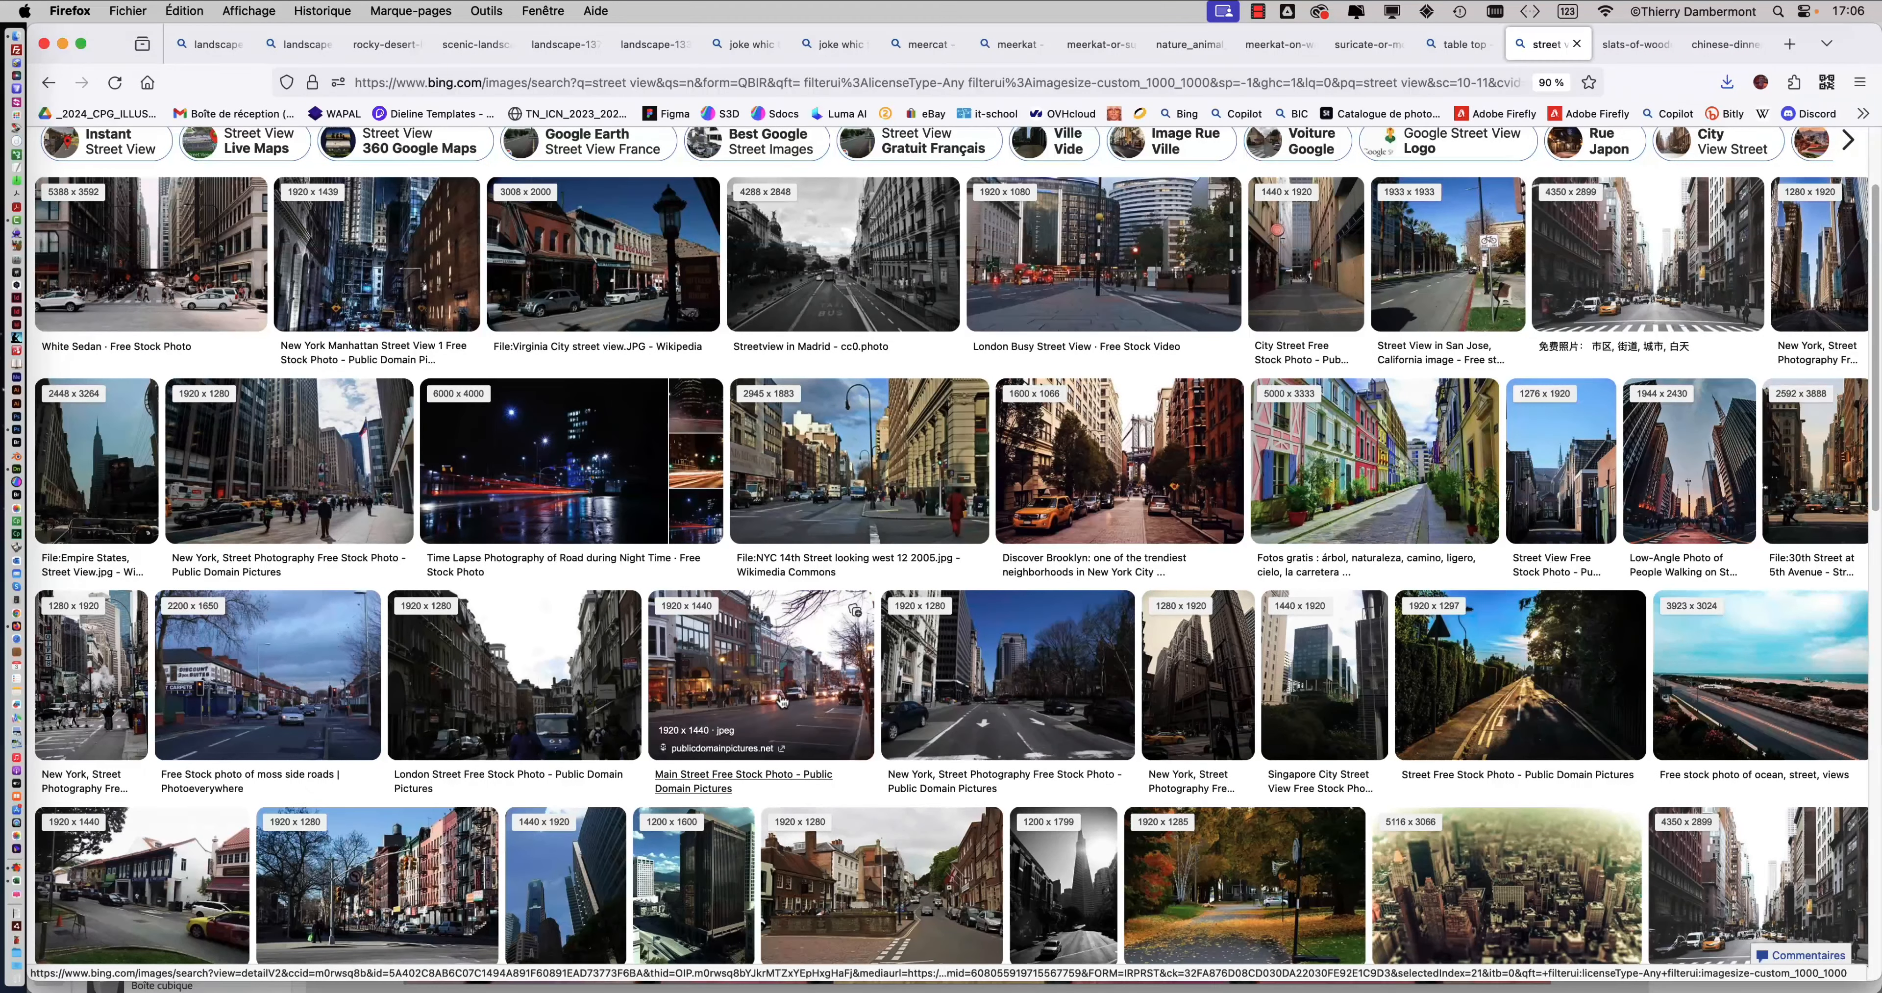
pyautogui.scroll(-6, 783, 701)
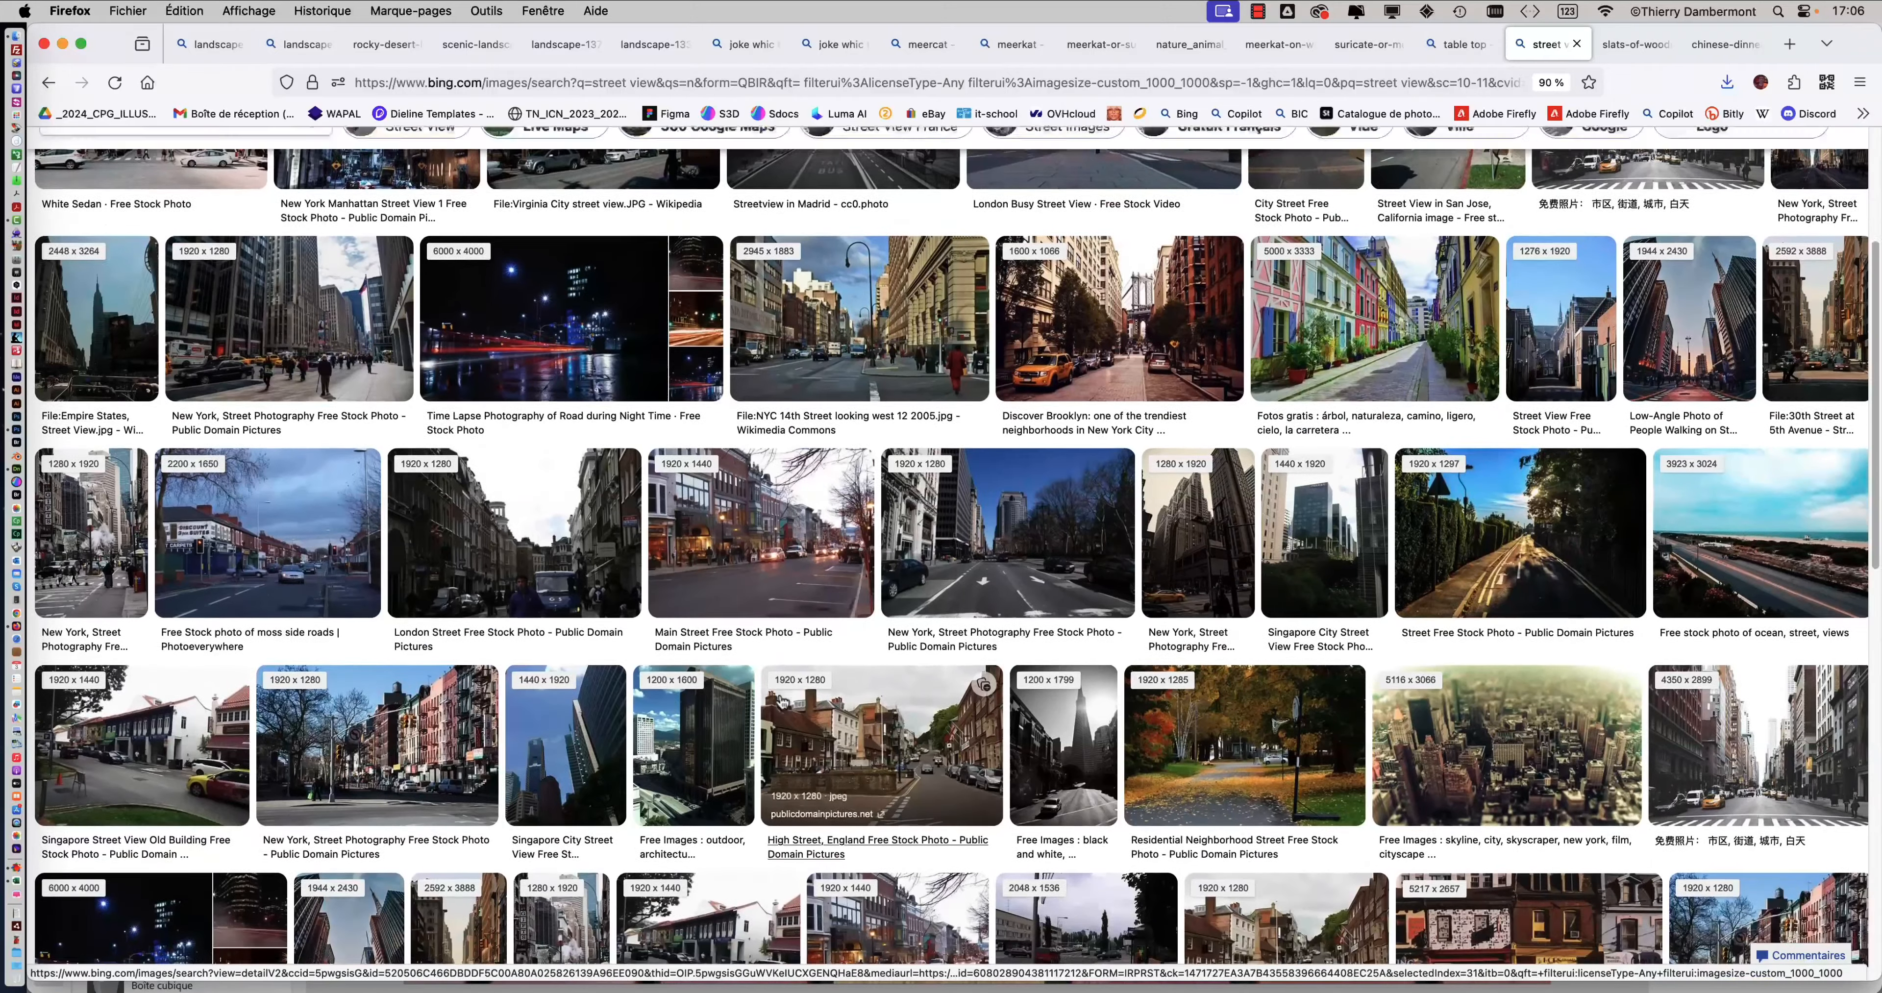
pyautogui.scroll(-2, 783, 702)
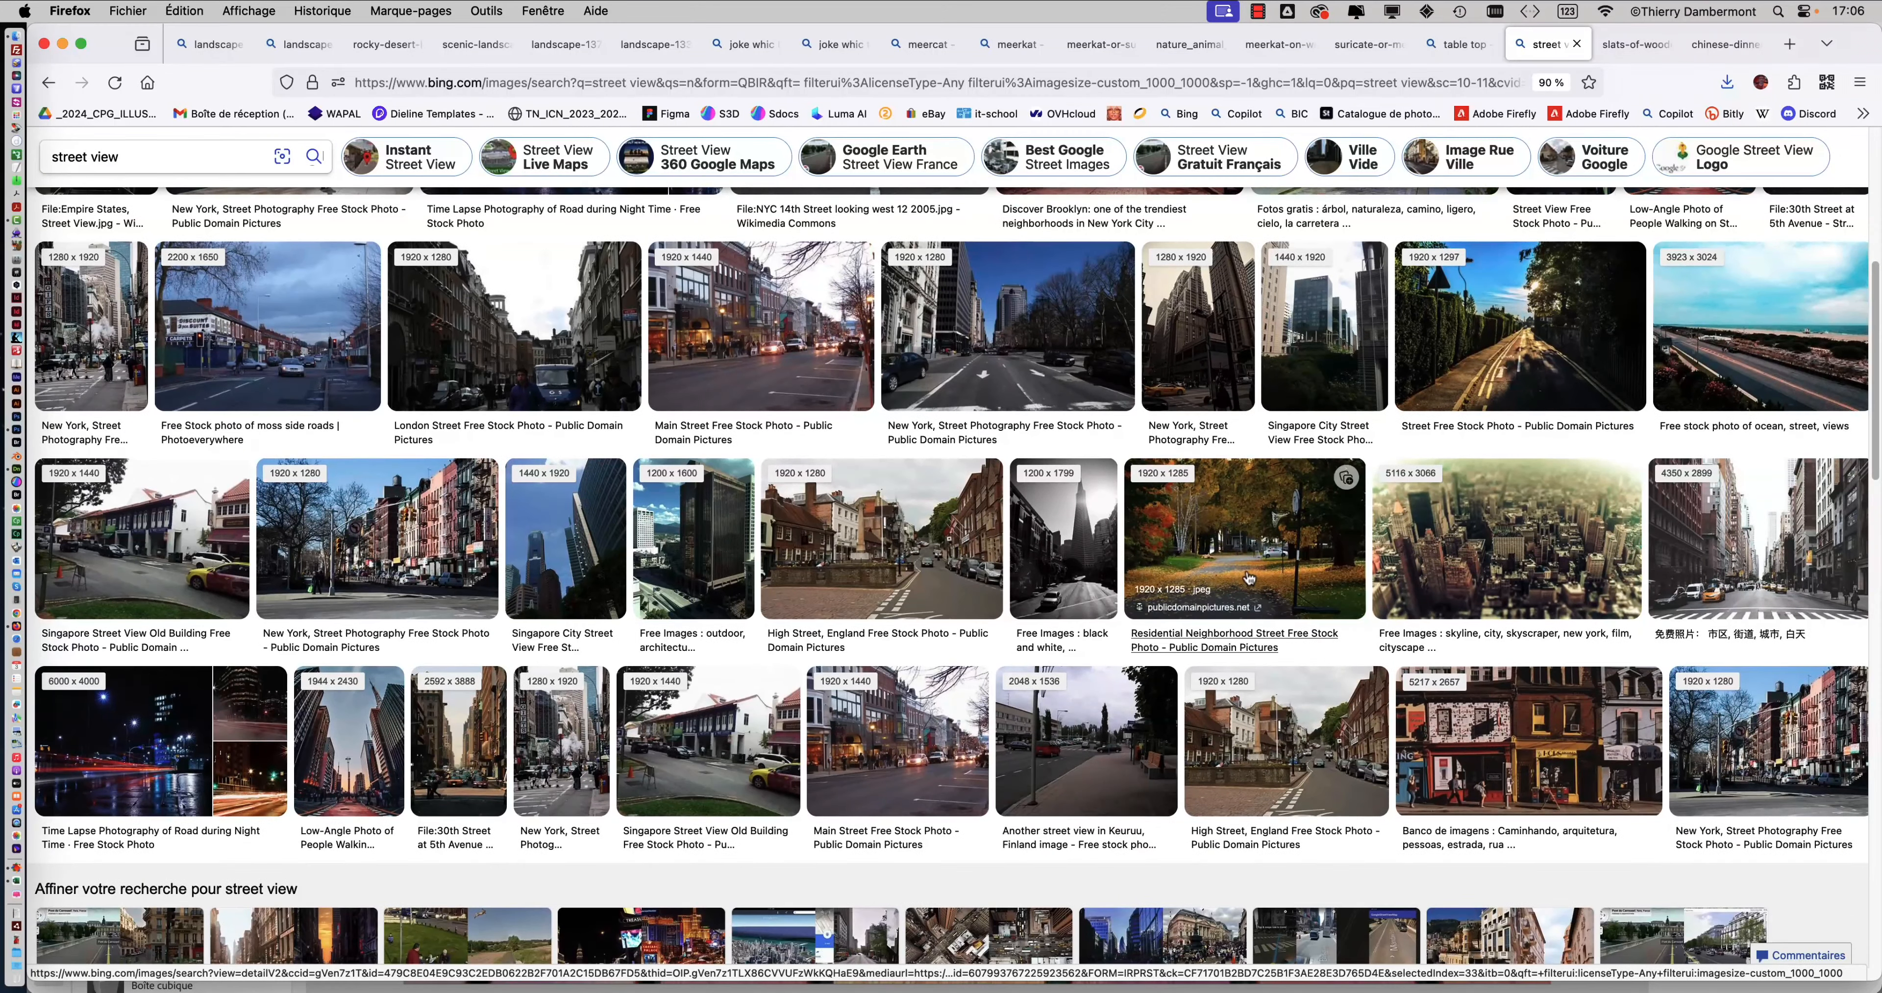
pyautogui.click(1248, 578)
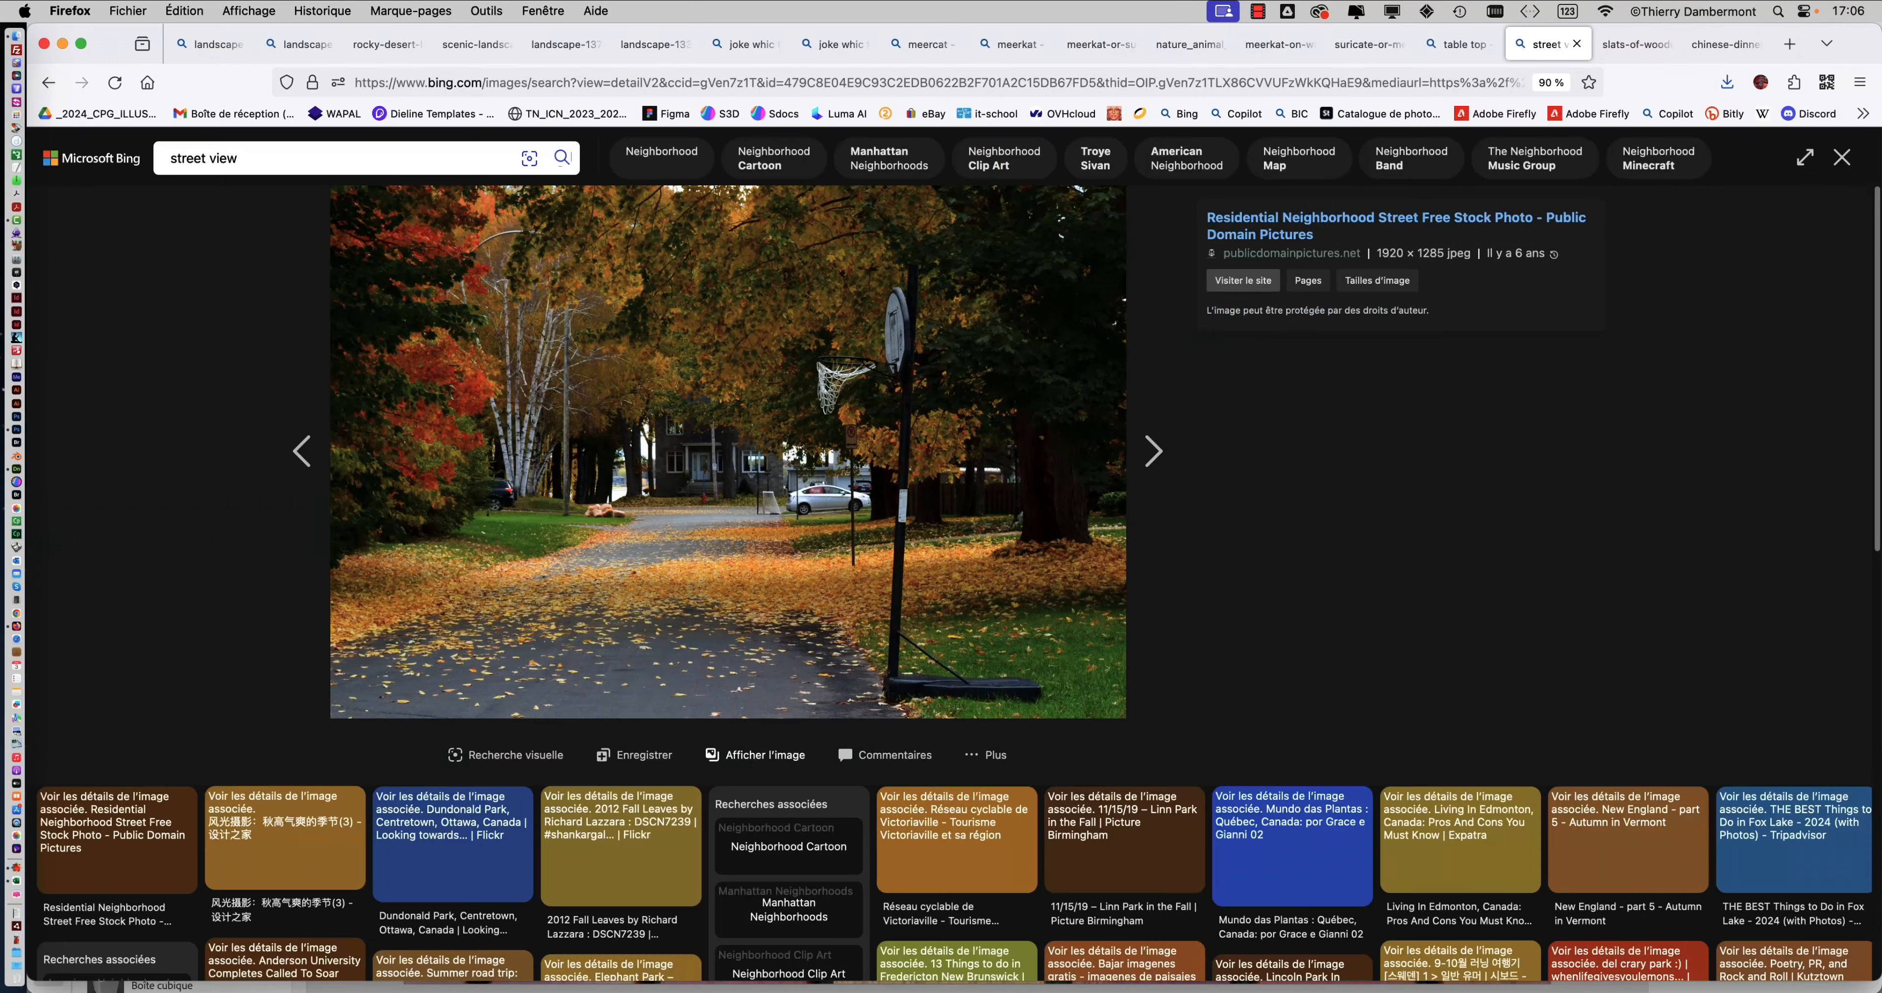
pyautogui.click(1125, 686)
# Step: Save the street photo as residential-neighborhood-street.jpg in the PHOTOSHOP folder
pyautogui.rightClick(1061, 577)
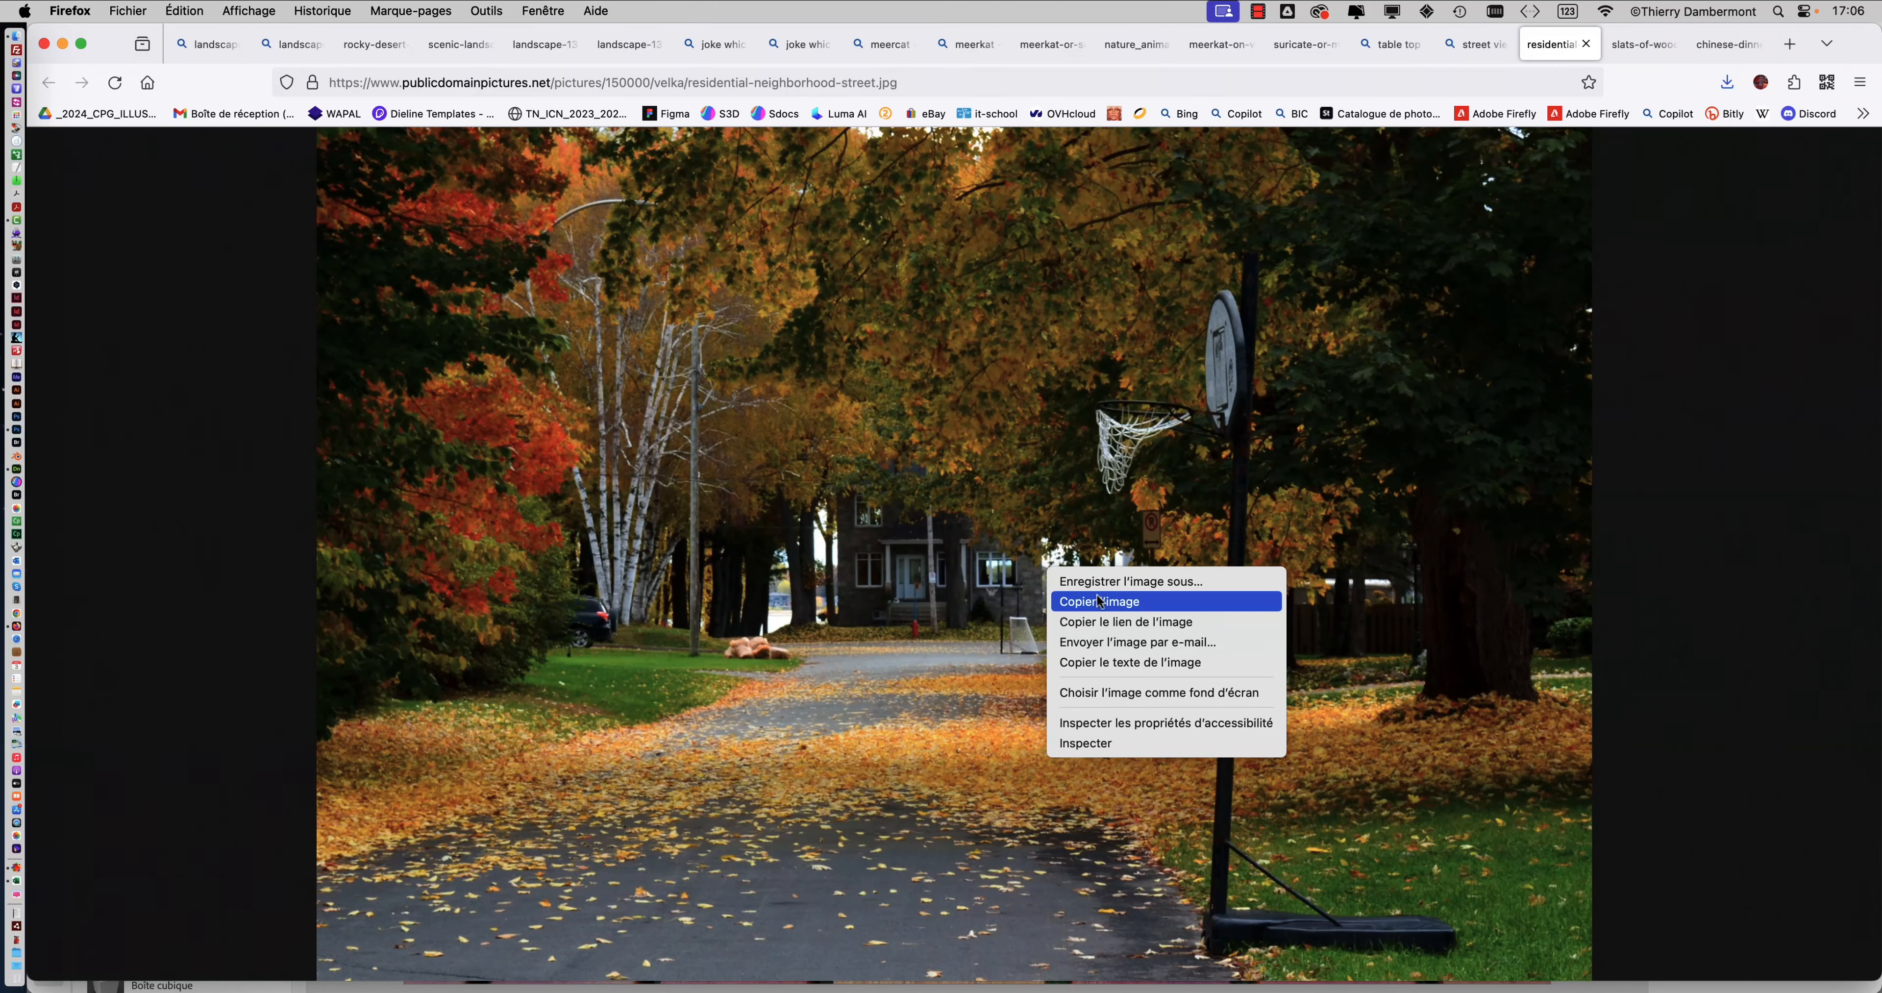
pyautogui.click(1098, 580)
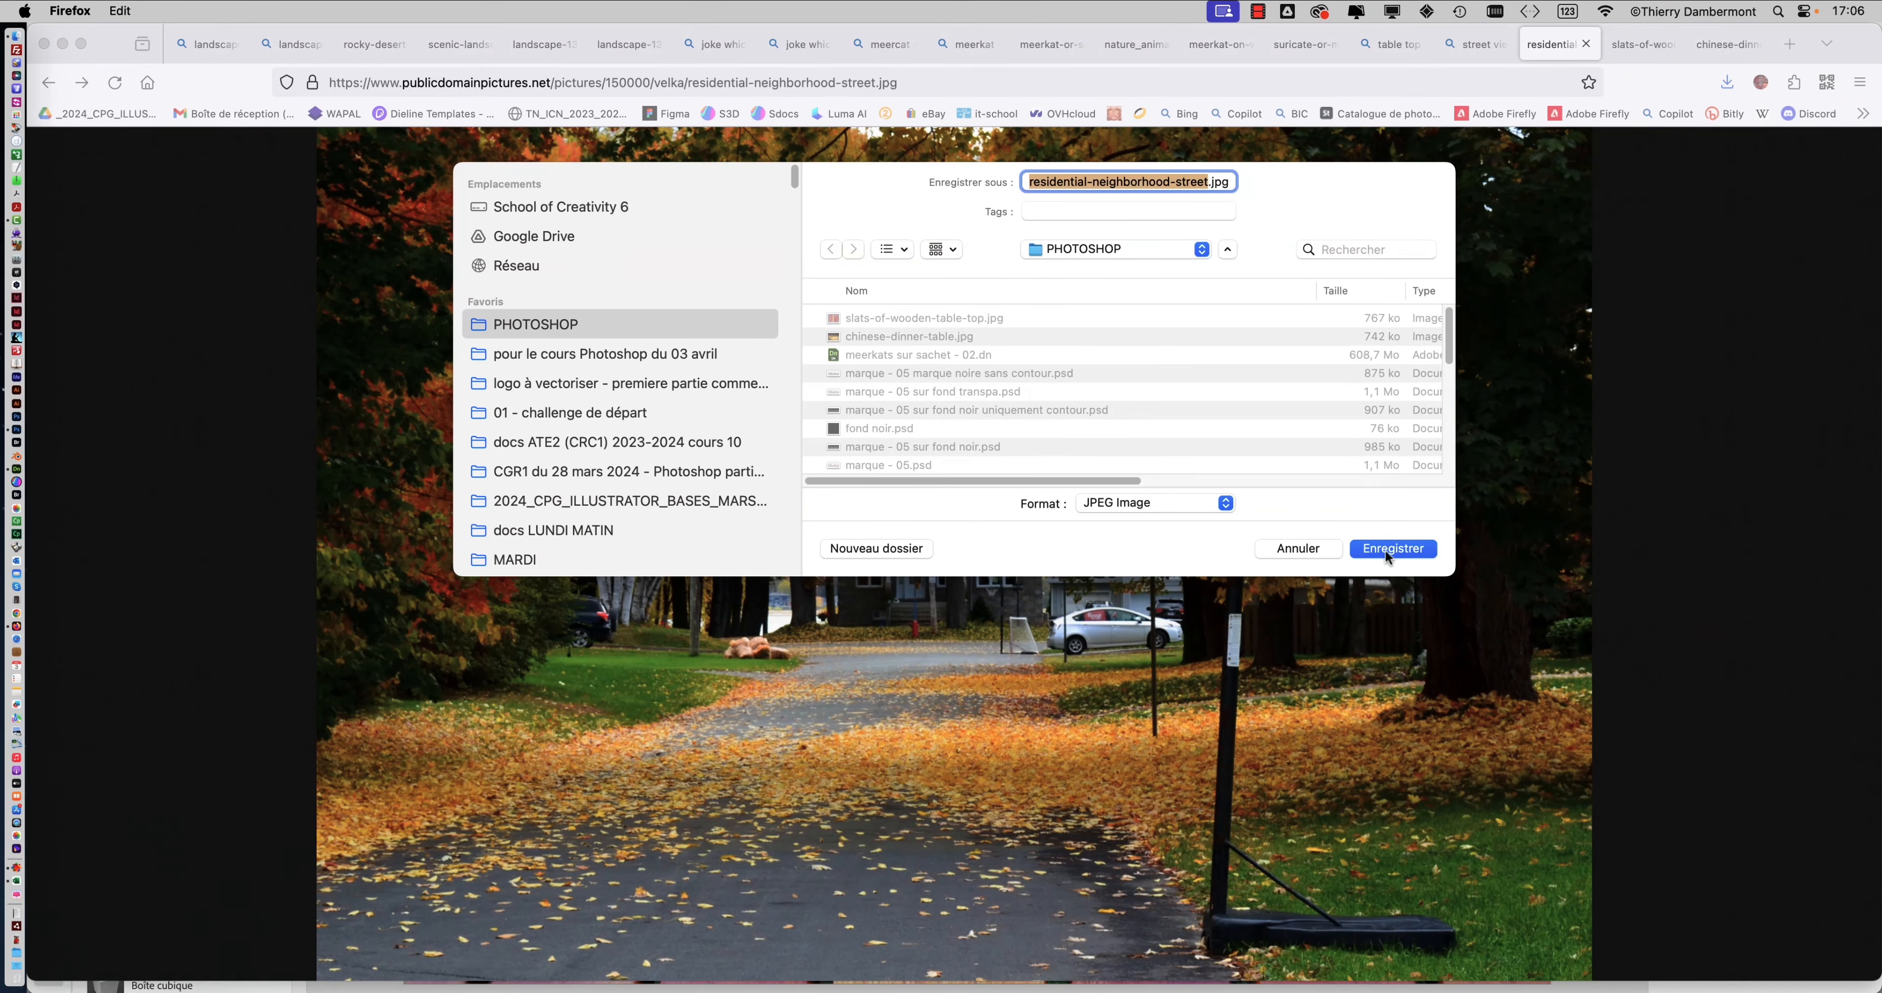
pyautogui.click(1392, 549)
# Step: Switch to Adobe Dimension and import residential-neighborhood-street.jpg as the scene's background image
pyautogui.press('super+Tab')
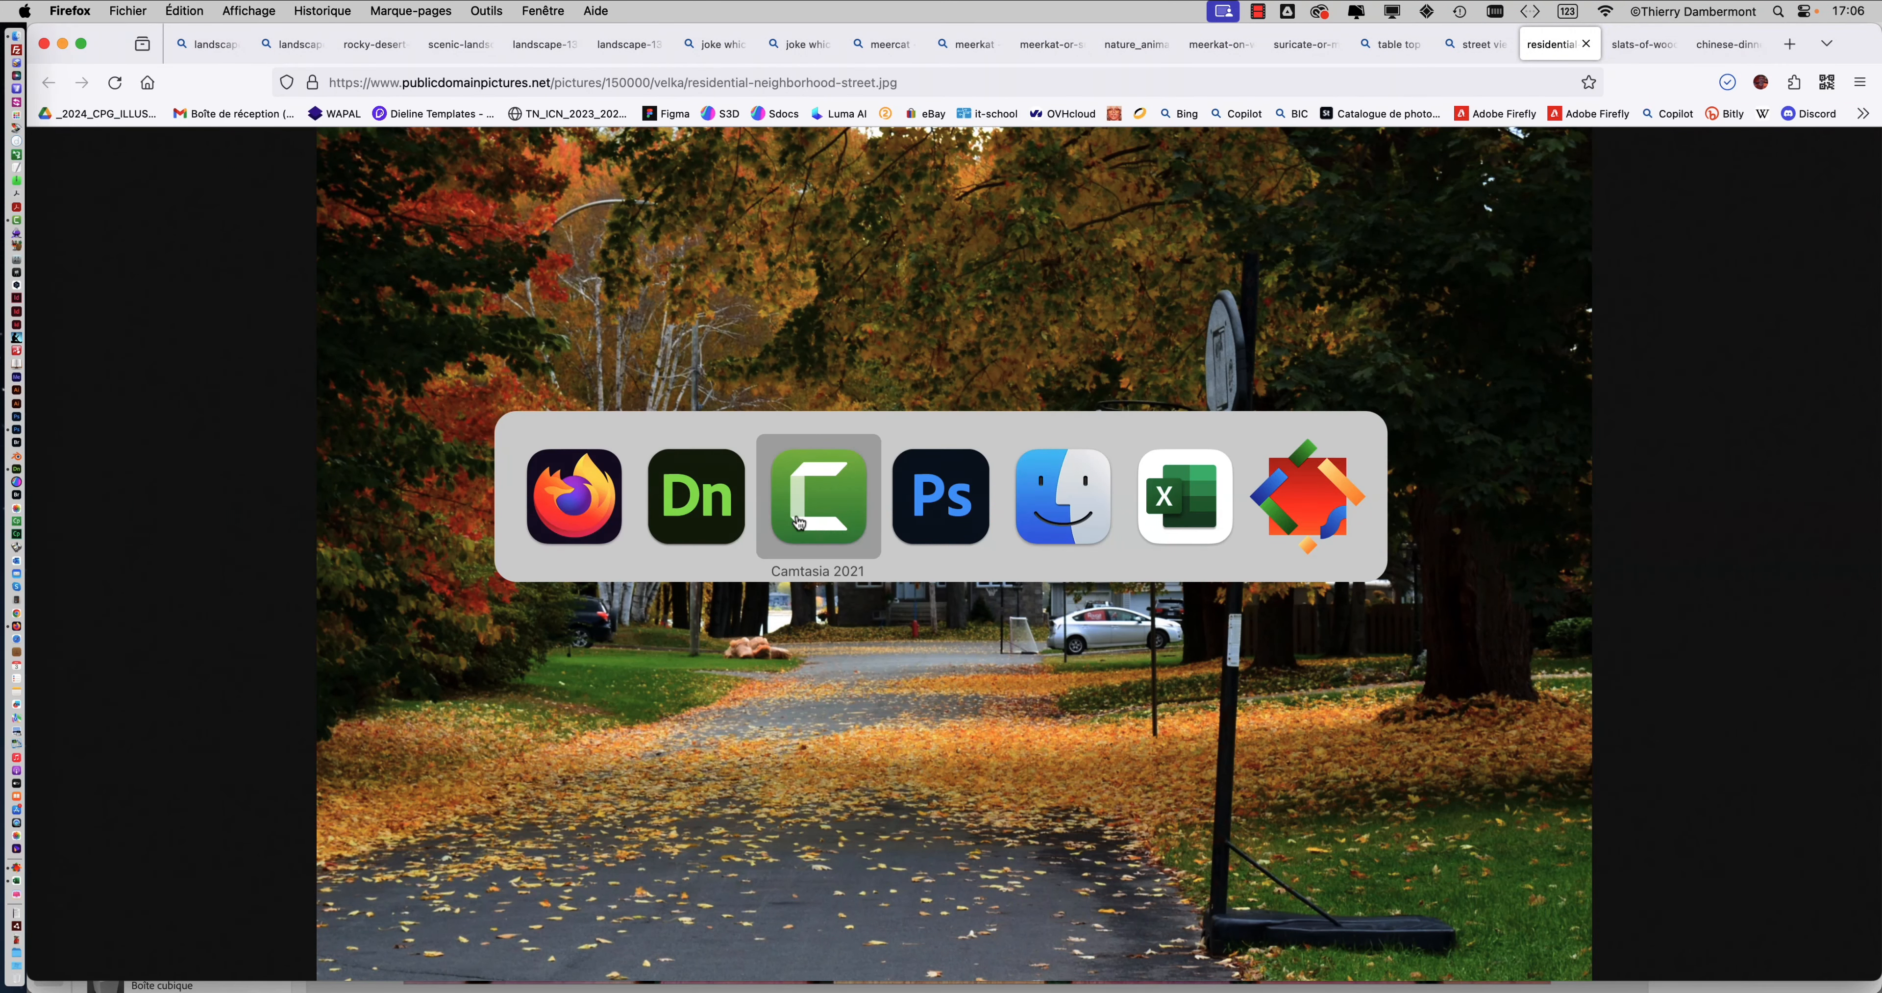
pyautogui.click(695, 496)
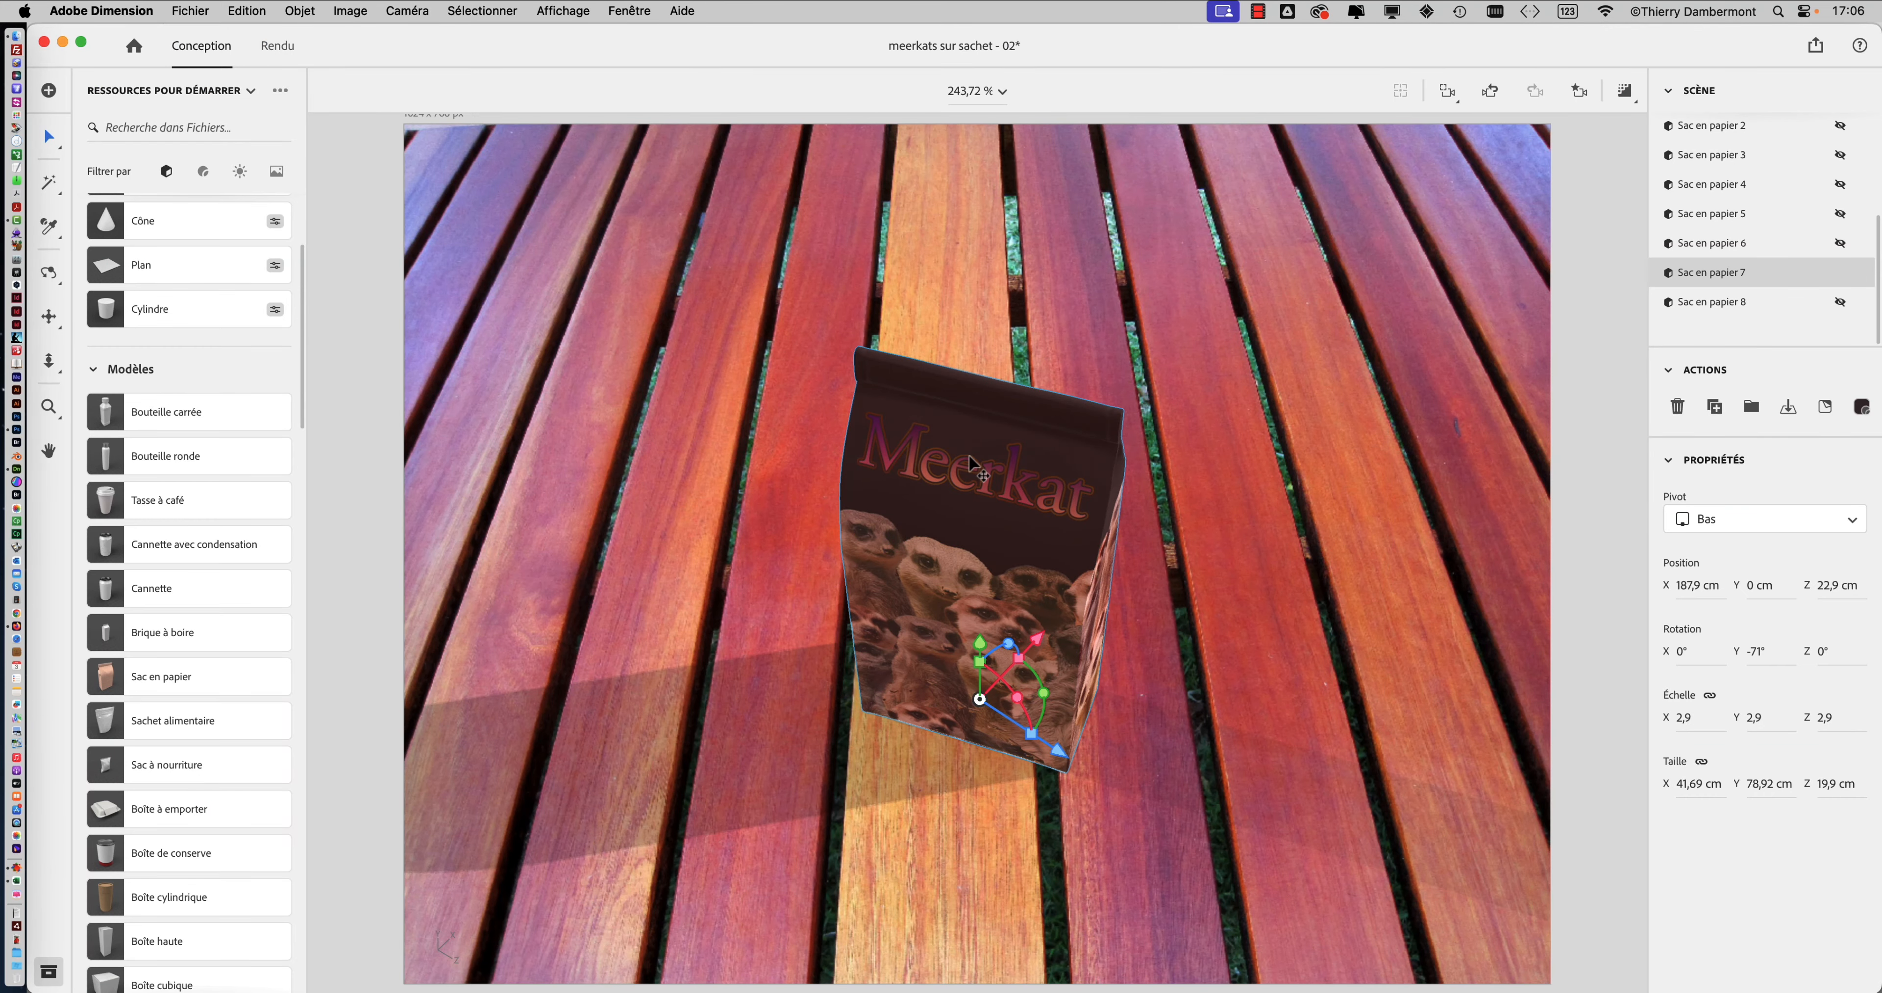
pyautogui.click(789, 394)
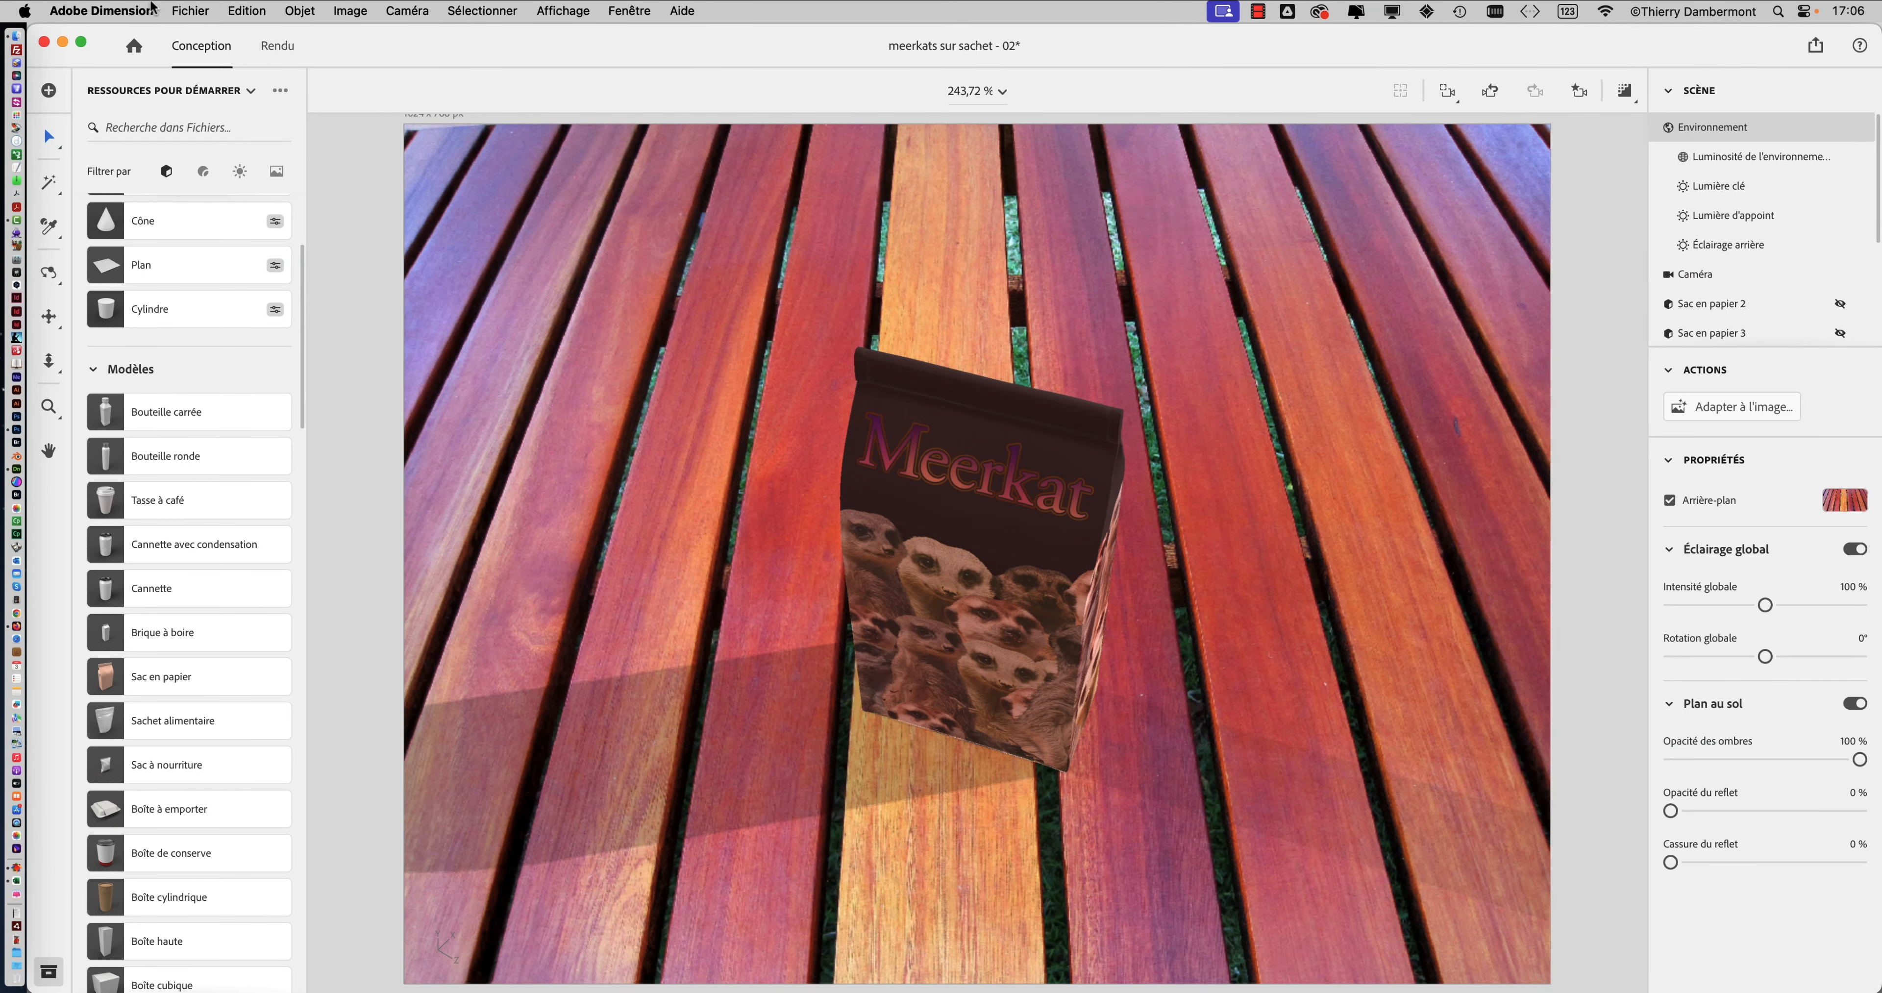
pyautogui.click(182, 11)
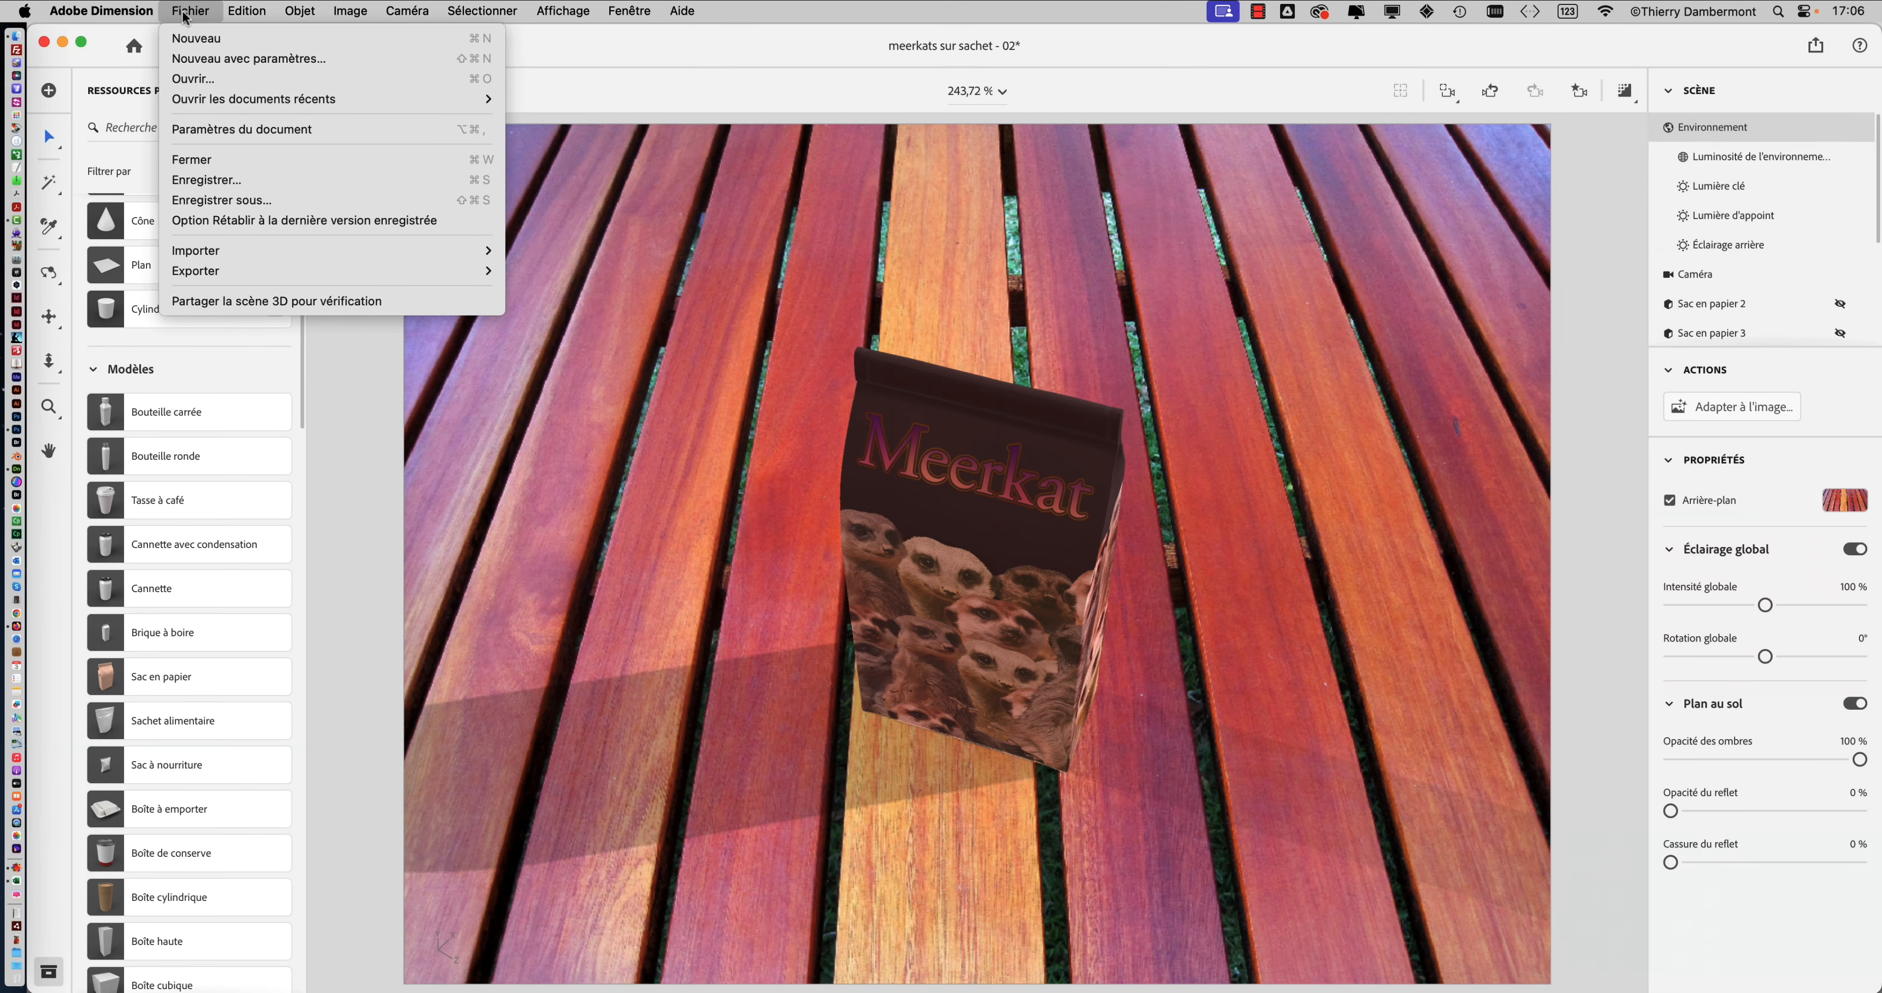
pyautogui.moveTo(244, 252)
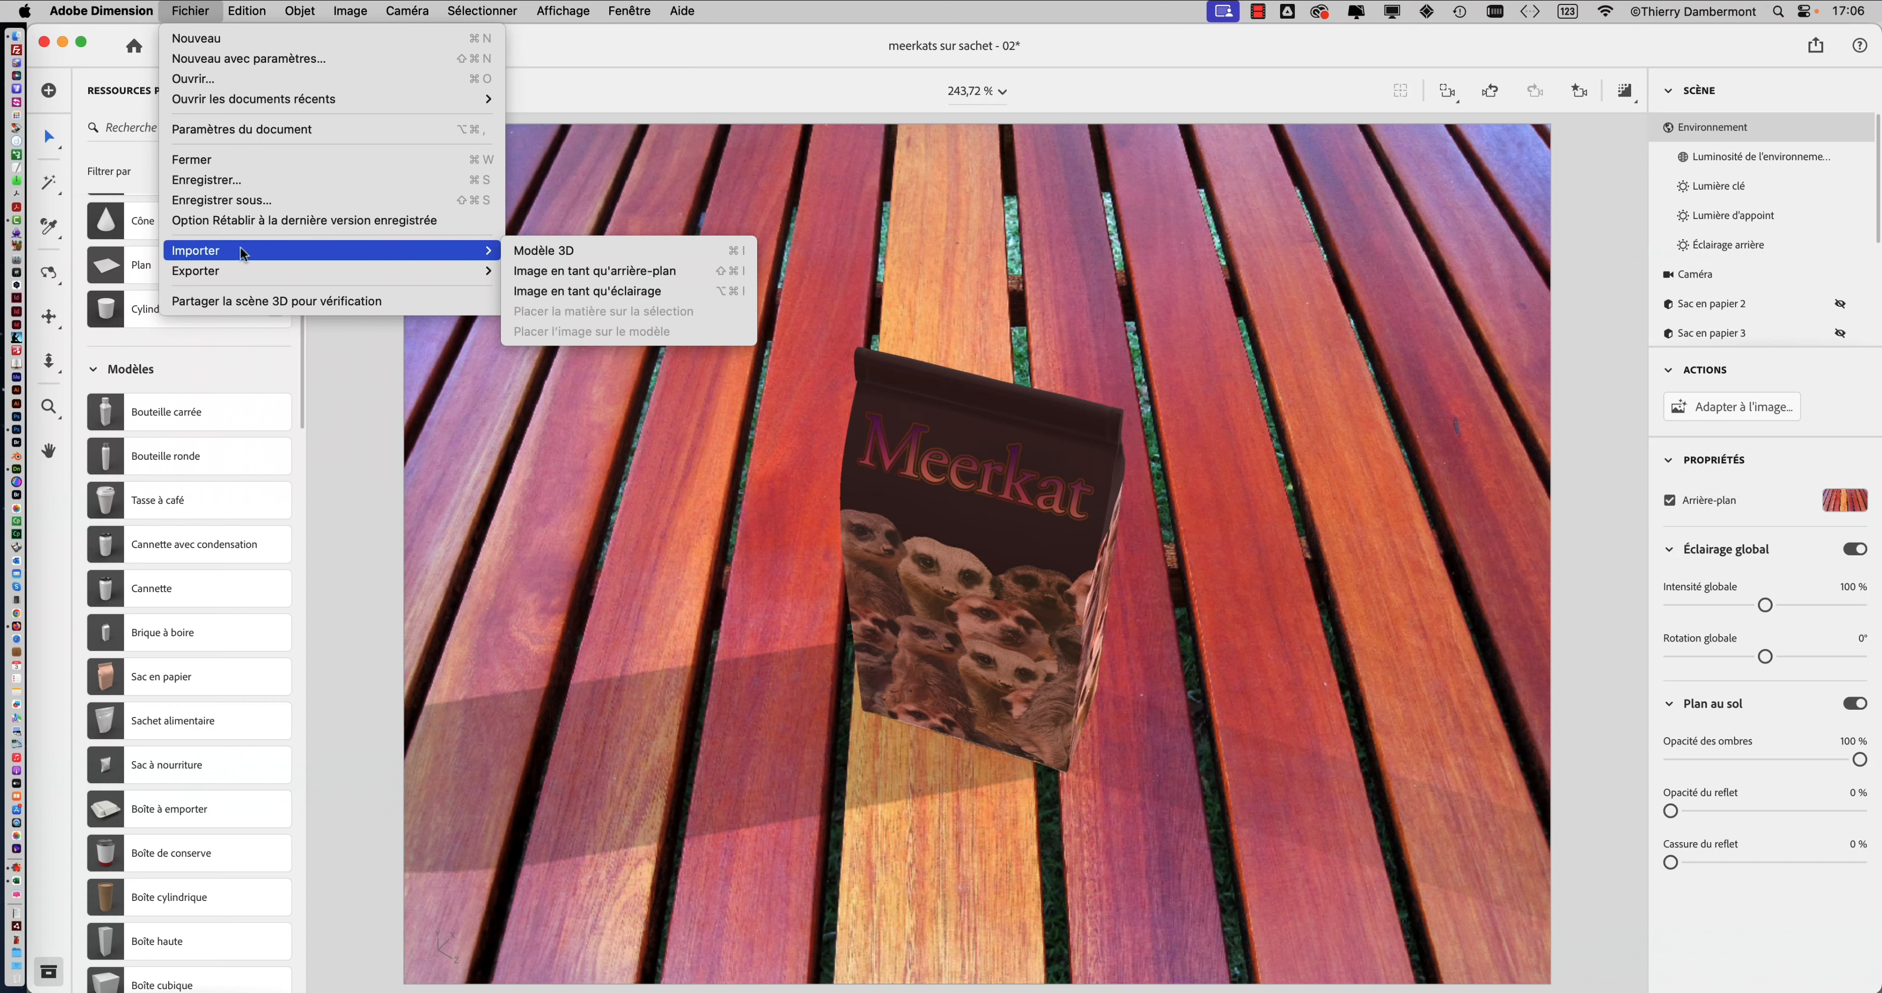
pyautogui.click(588, 271)
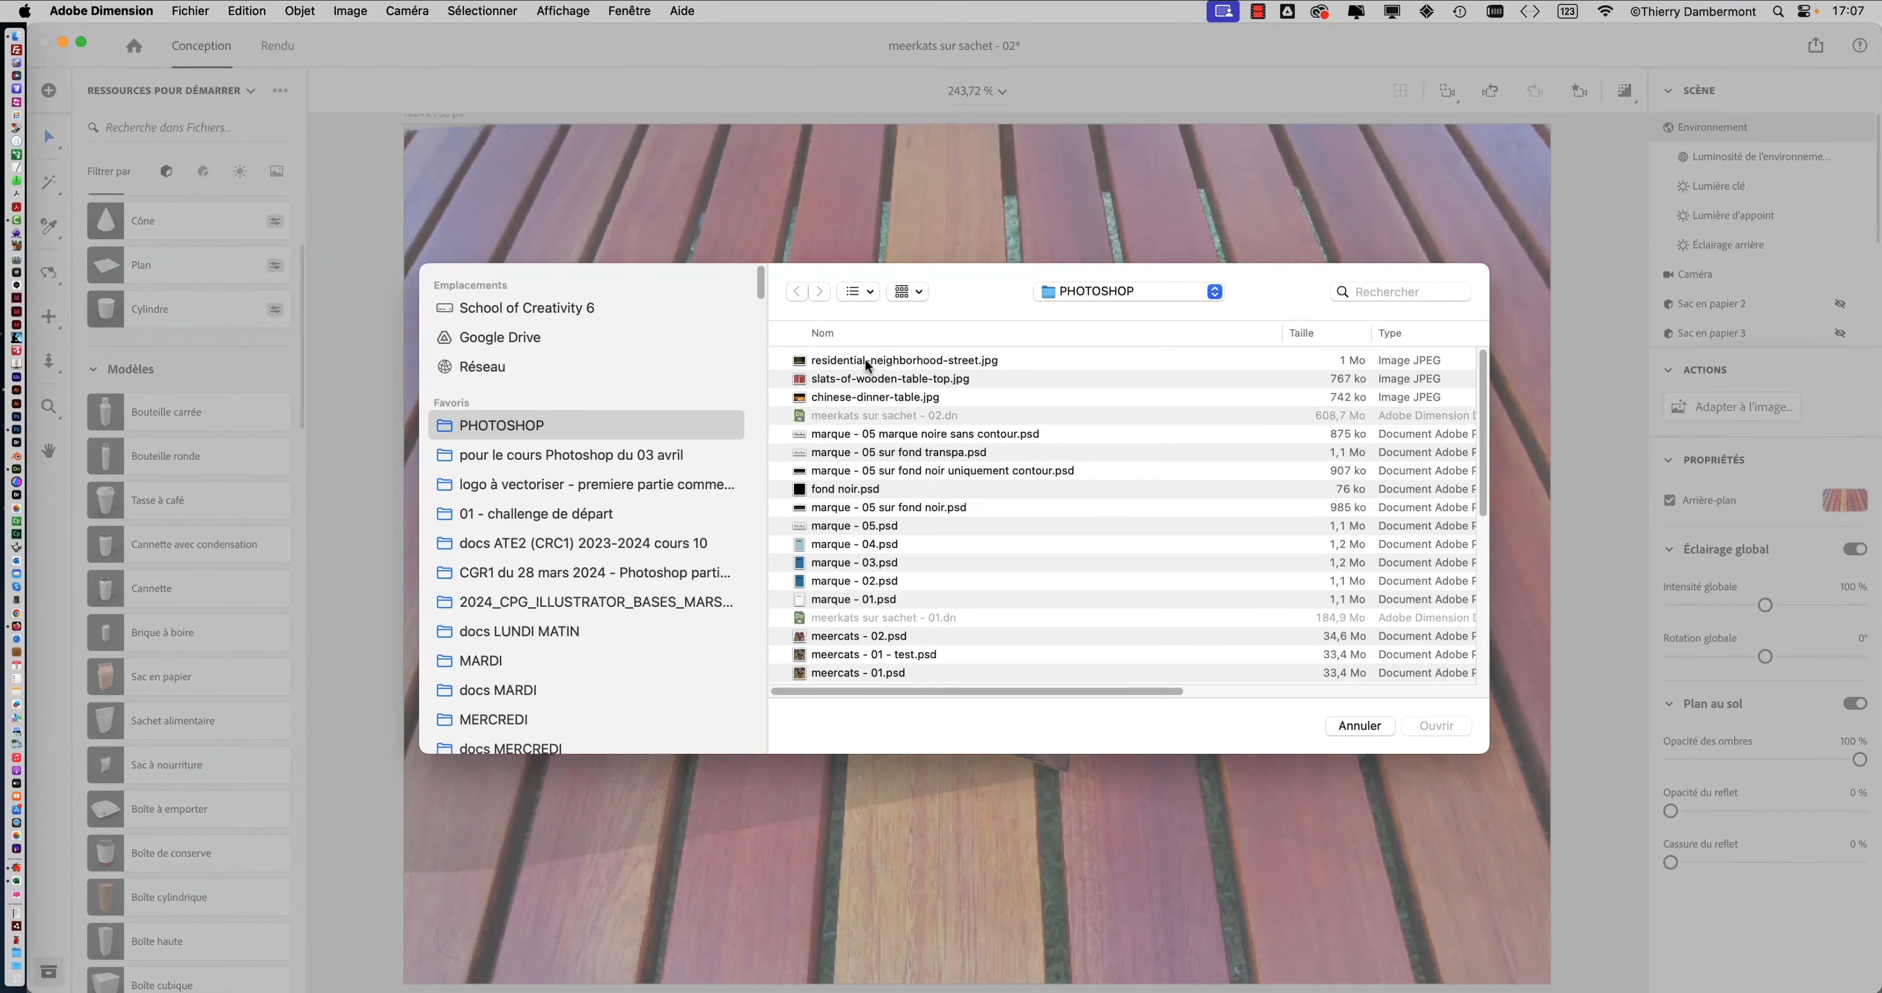
pyautogui.click(868, 361)
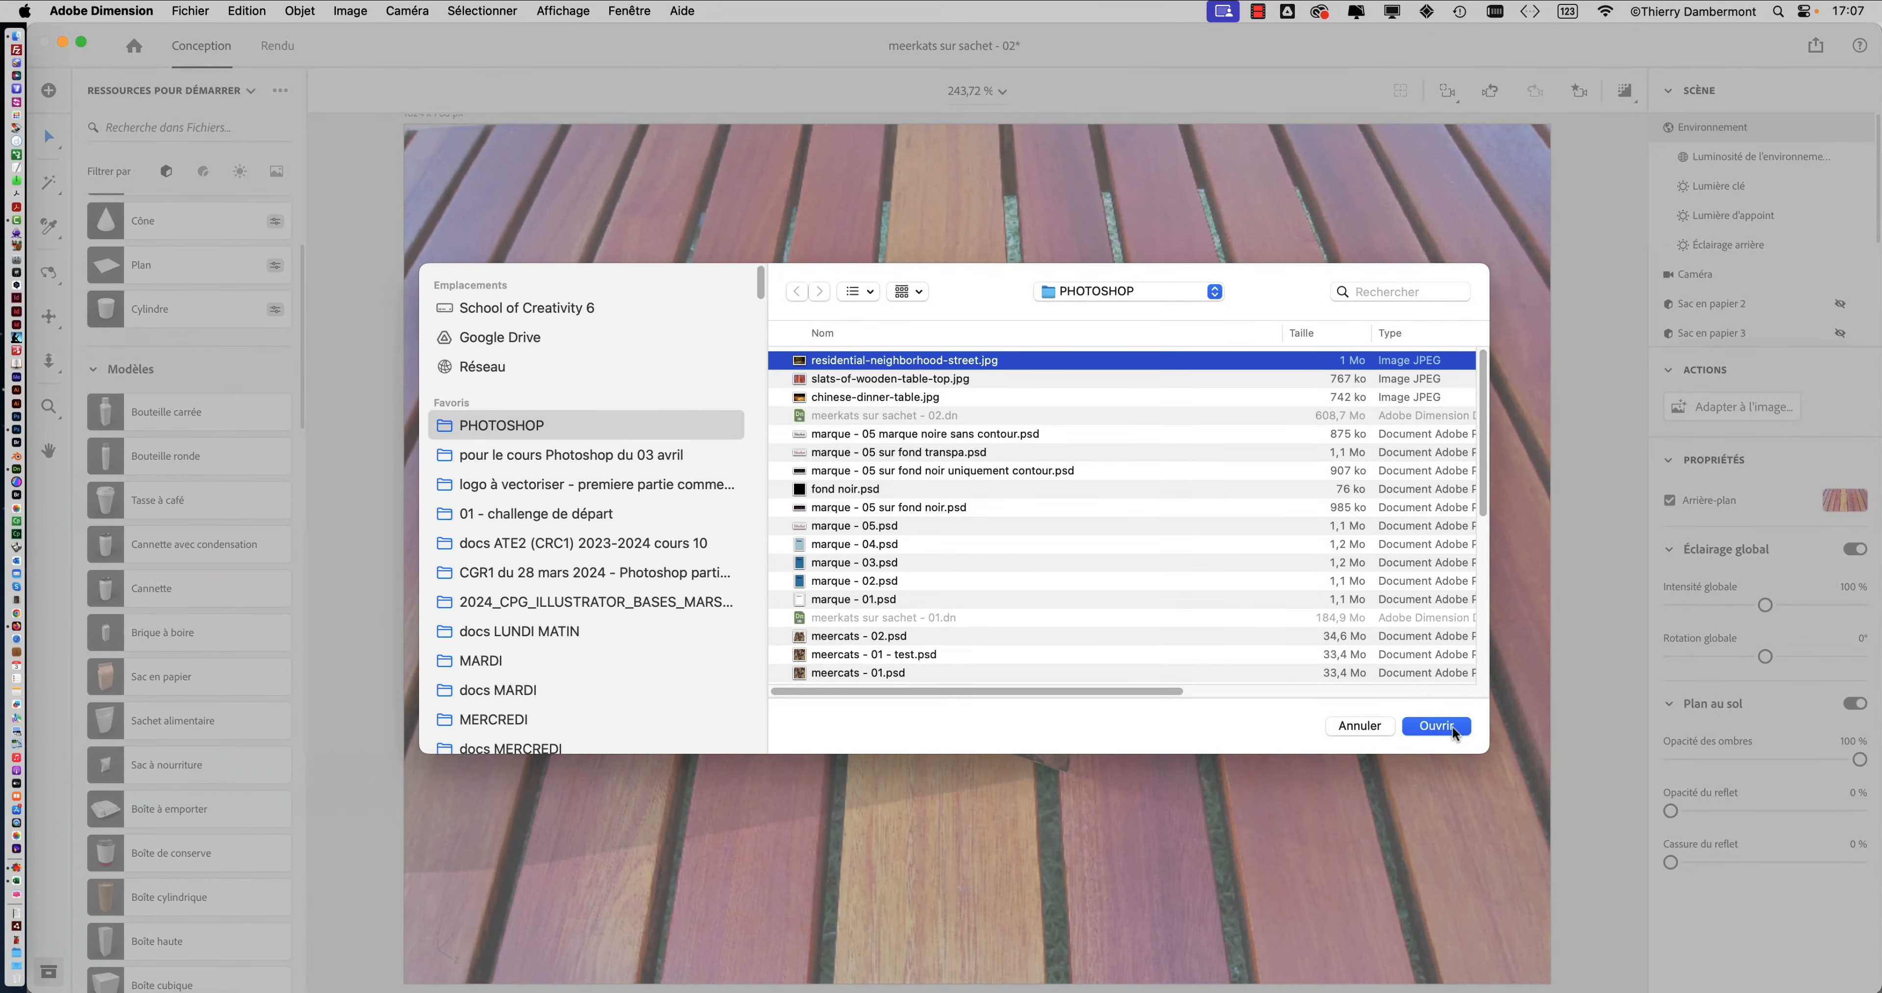
pyautogui.click(1436, 726)
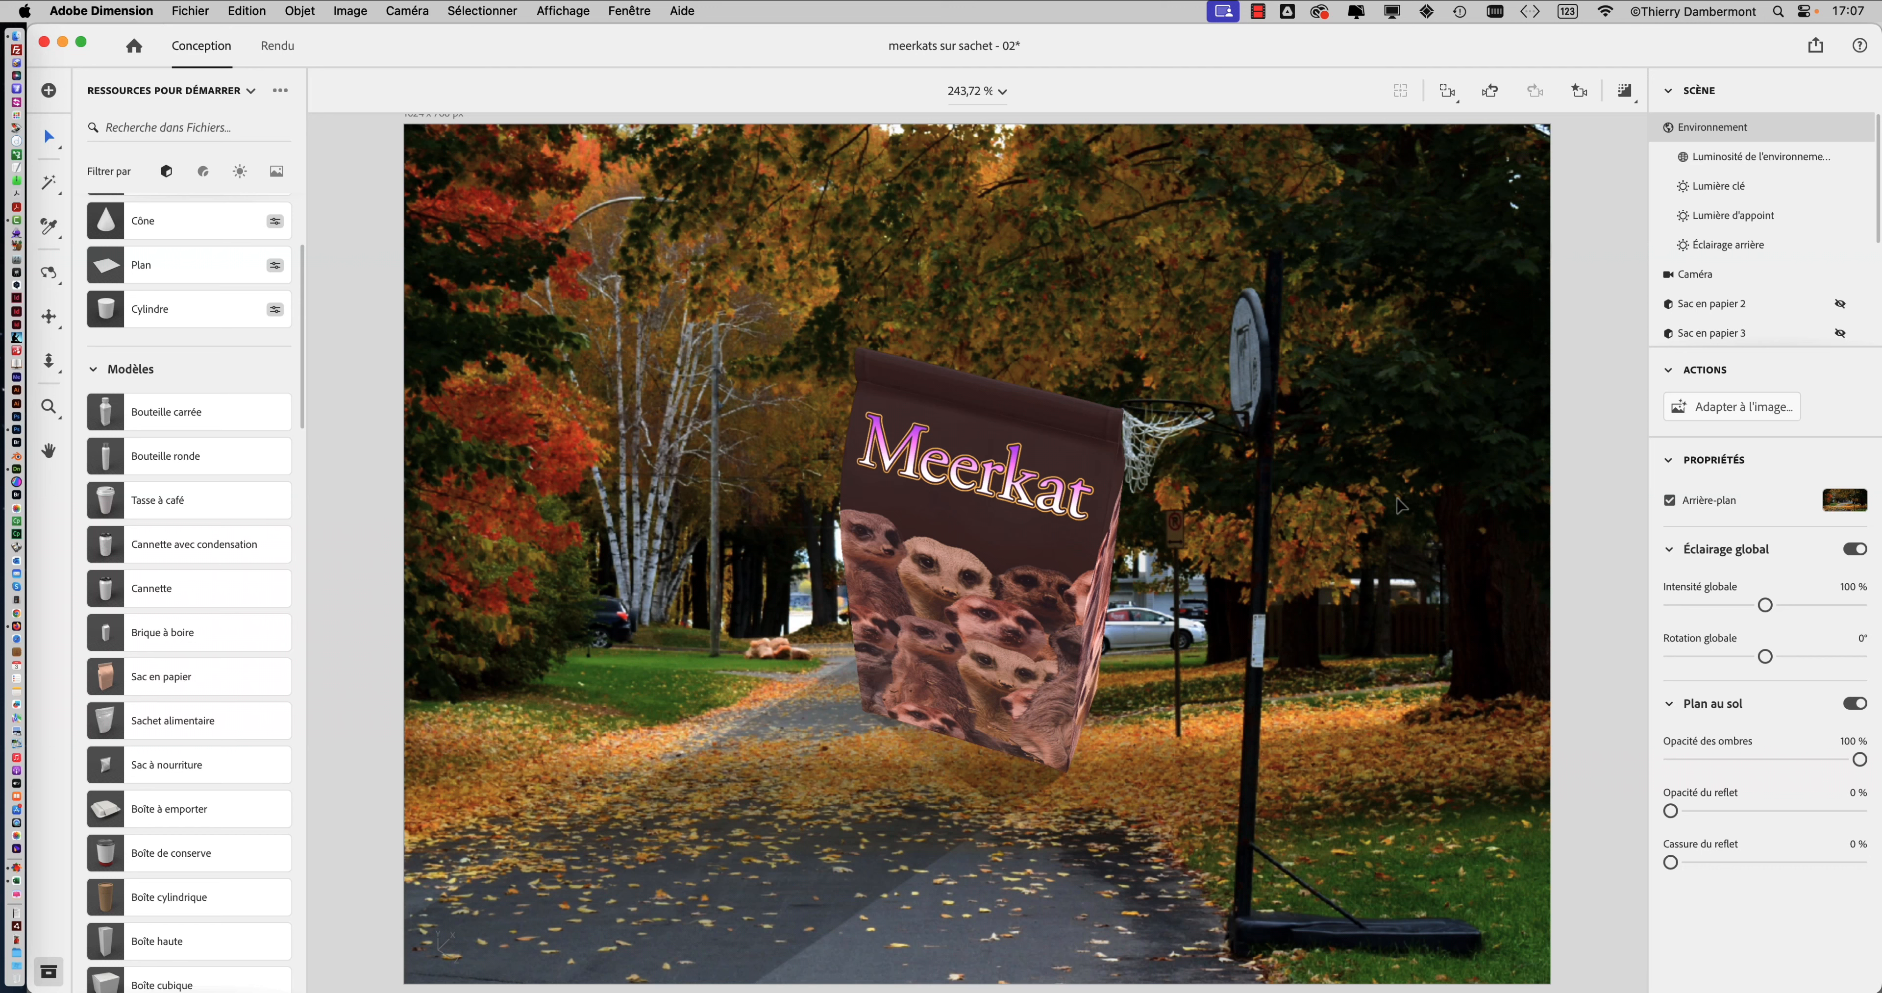
# Step: Match the scene to the street background, using image proportions for the canvas and creating multiple lights
pyautogui.click(1556, 501)
pyautogui.click(1435, 490)
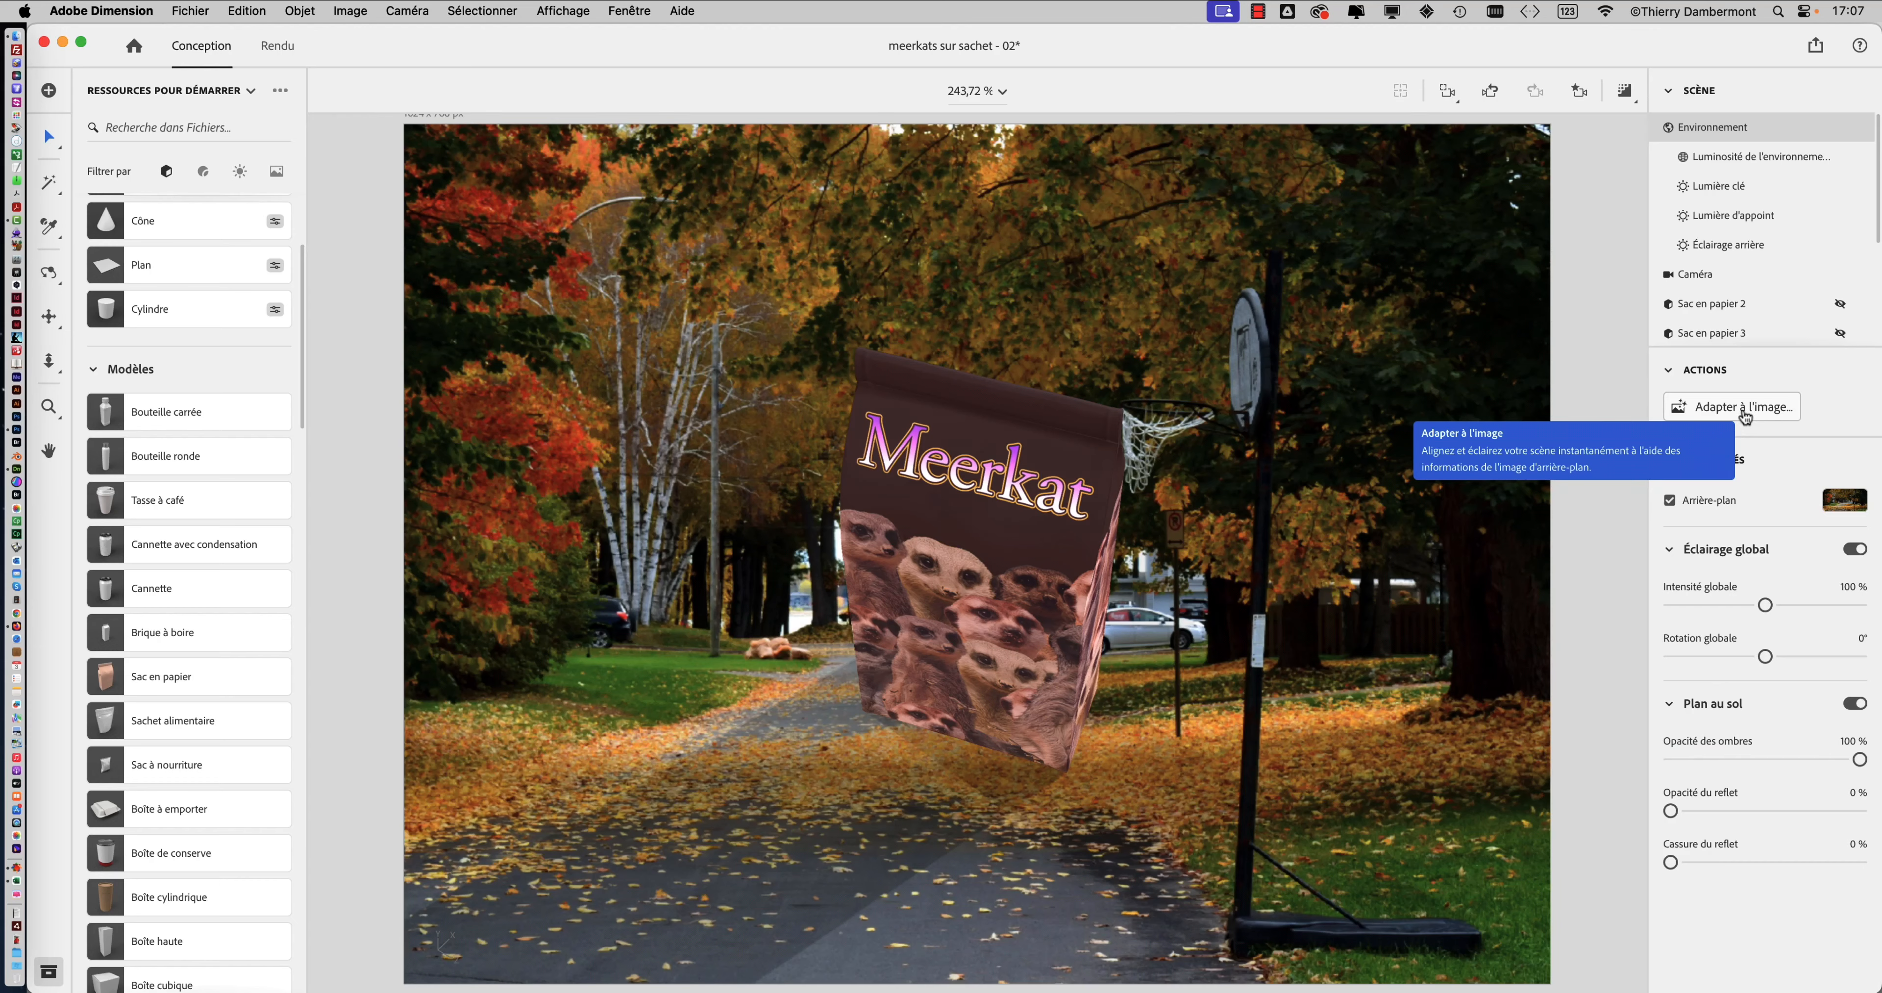
pyautogui.click(1745, 413)
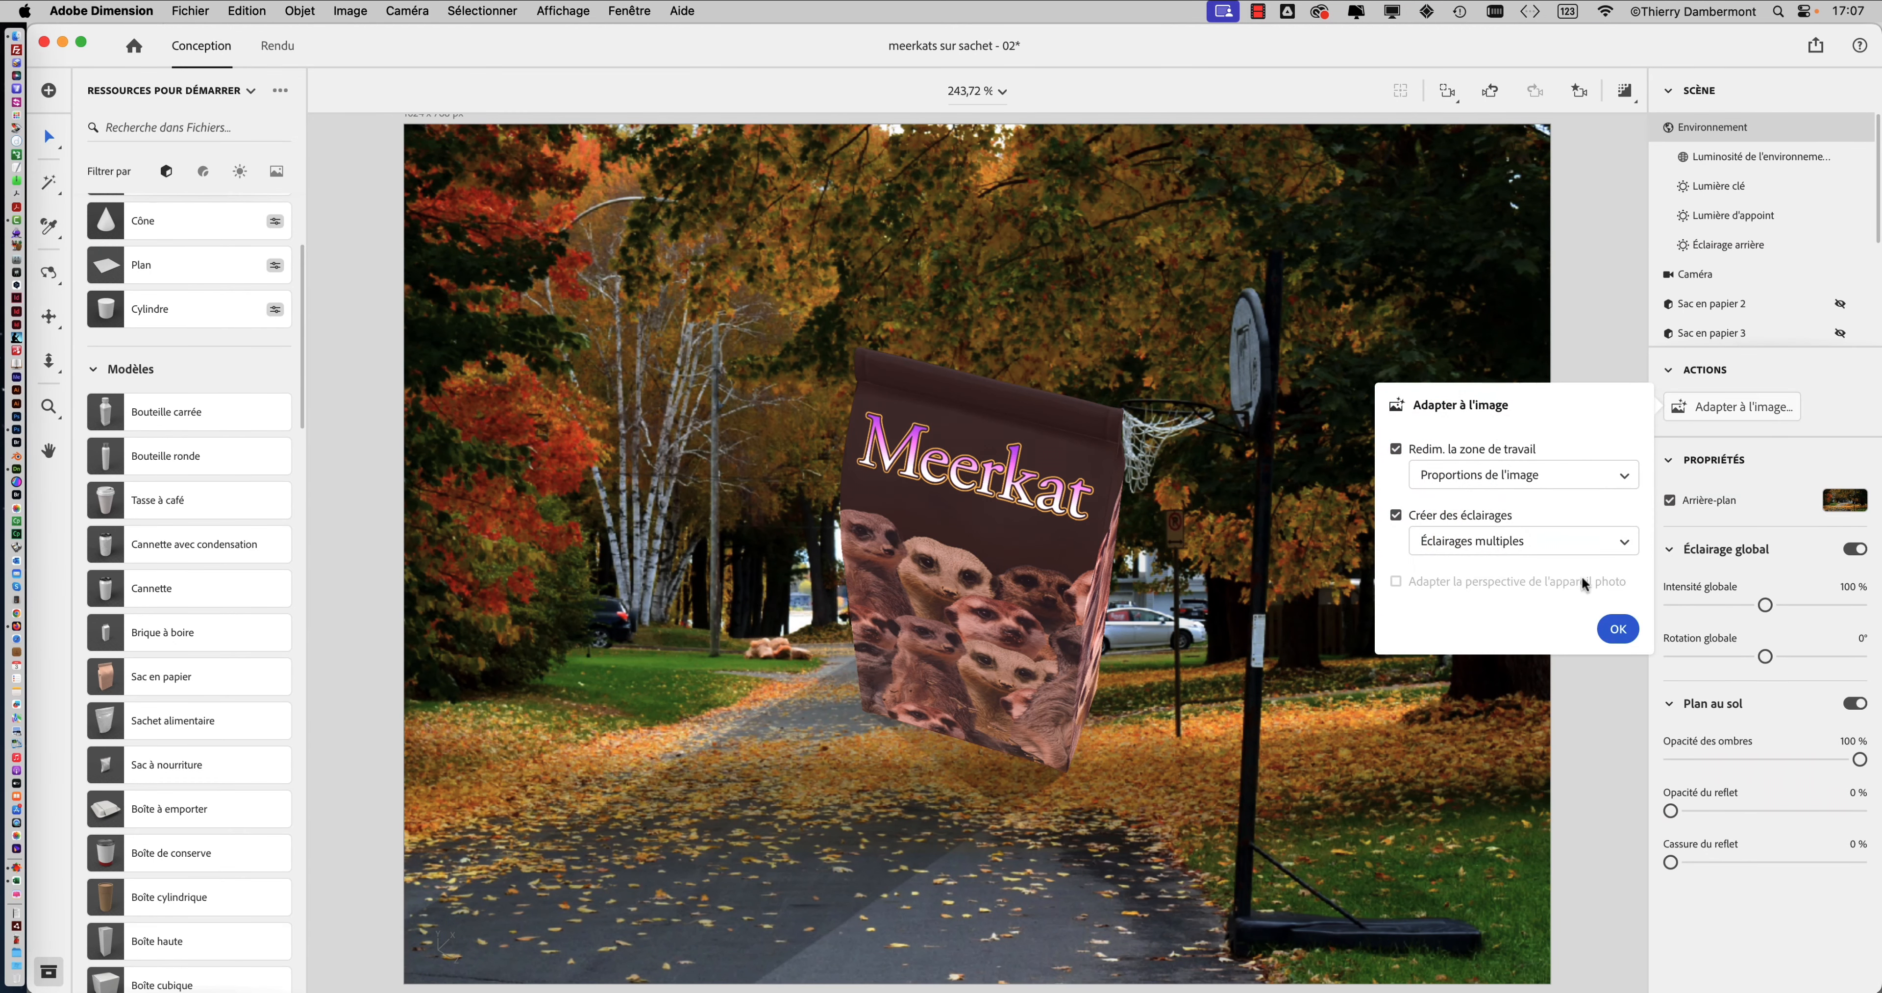
pyautogui.click(1619, 630)
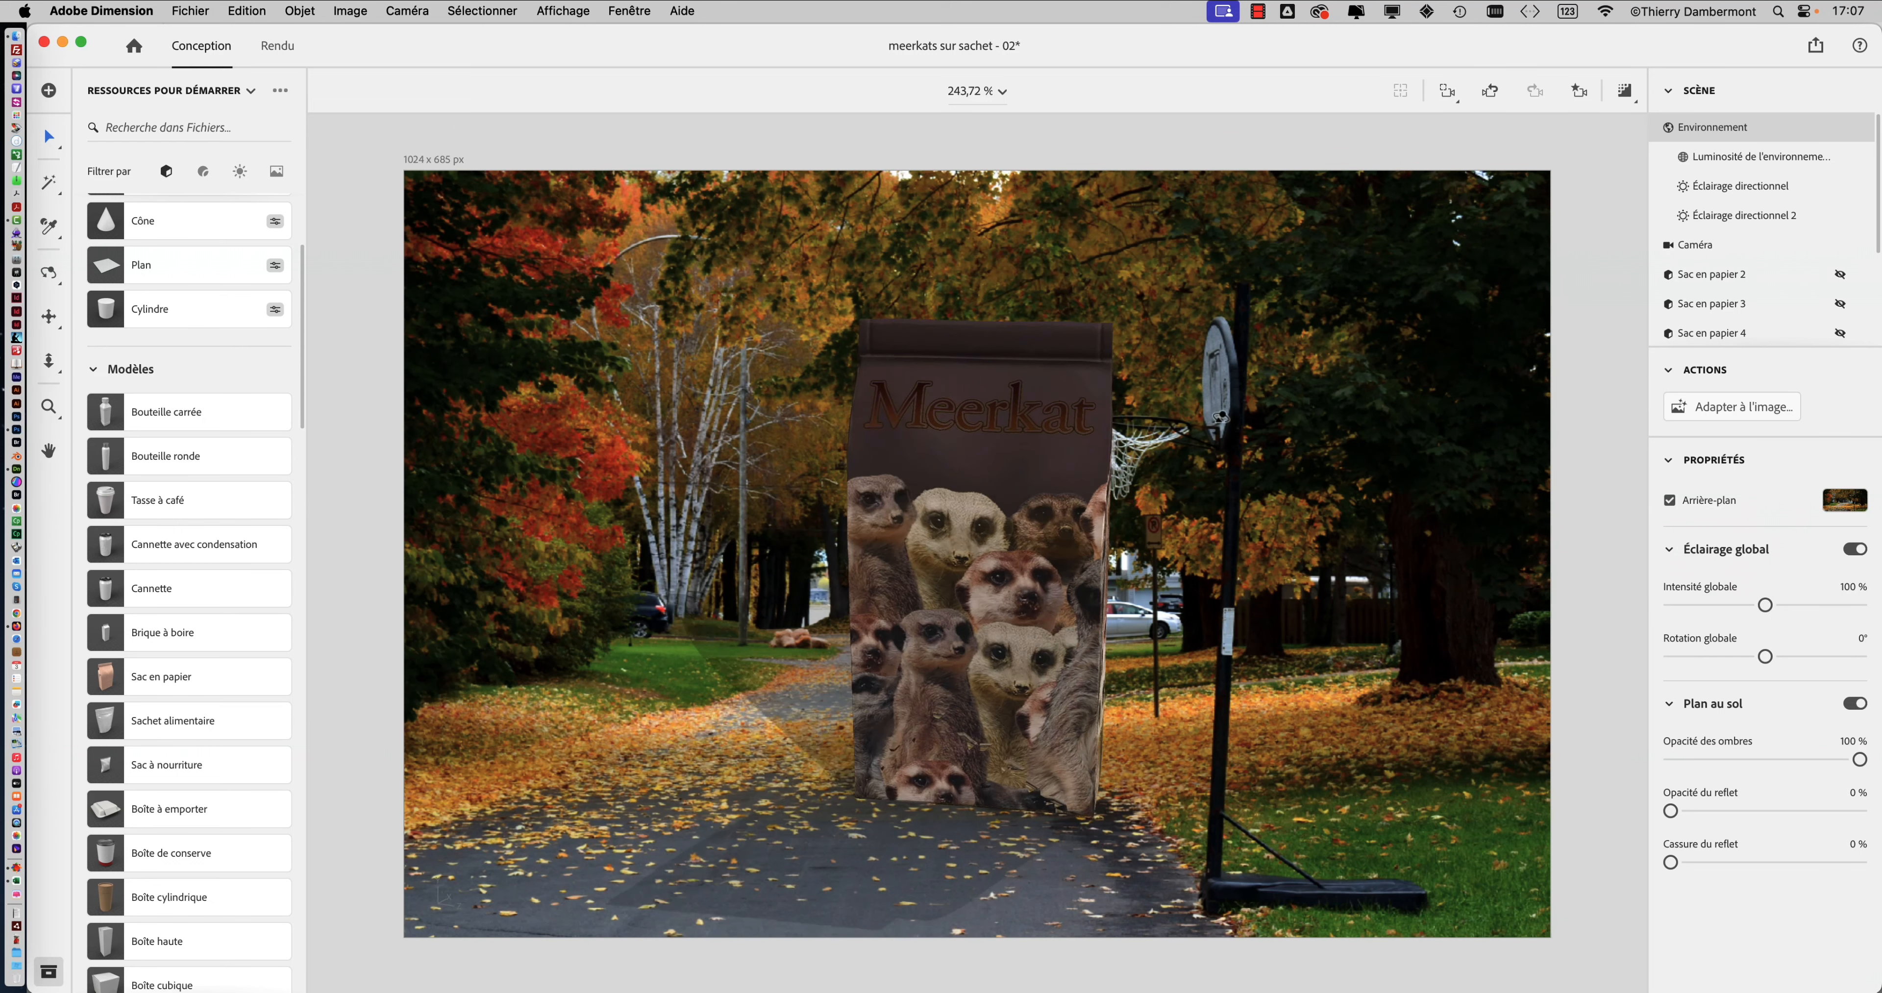
# Step: Adjust the camera angle slightly and move the bag along the asphalt to about X 157.6 cm, Z -1.5 cm
pyautogui.moveTo(1278, 393)
pyautogui.mouseDown(button='right')
pyautogui.moveTo(1325, 394)
pyautogui.moveTo(1302, 407)
pyautogui.moveTo(1307, 385)
pyautogui.mouseUp(button='right')
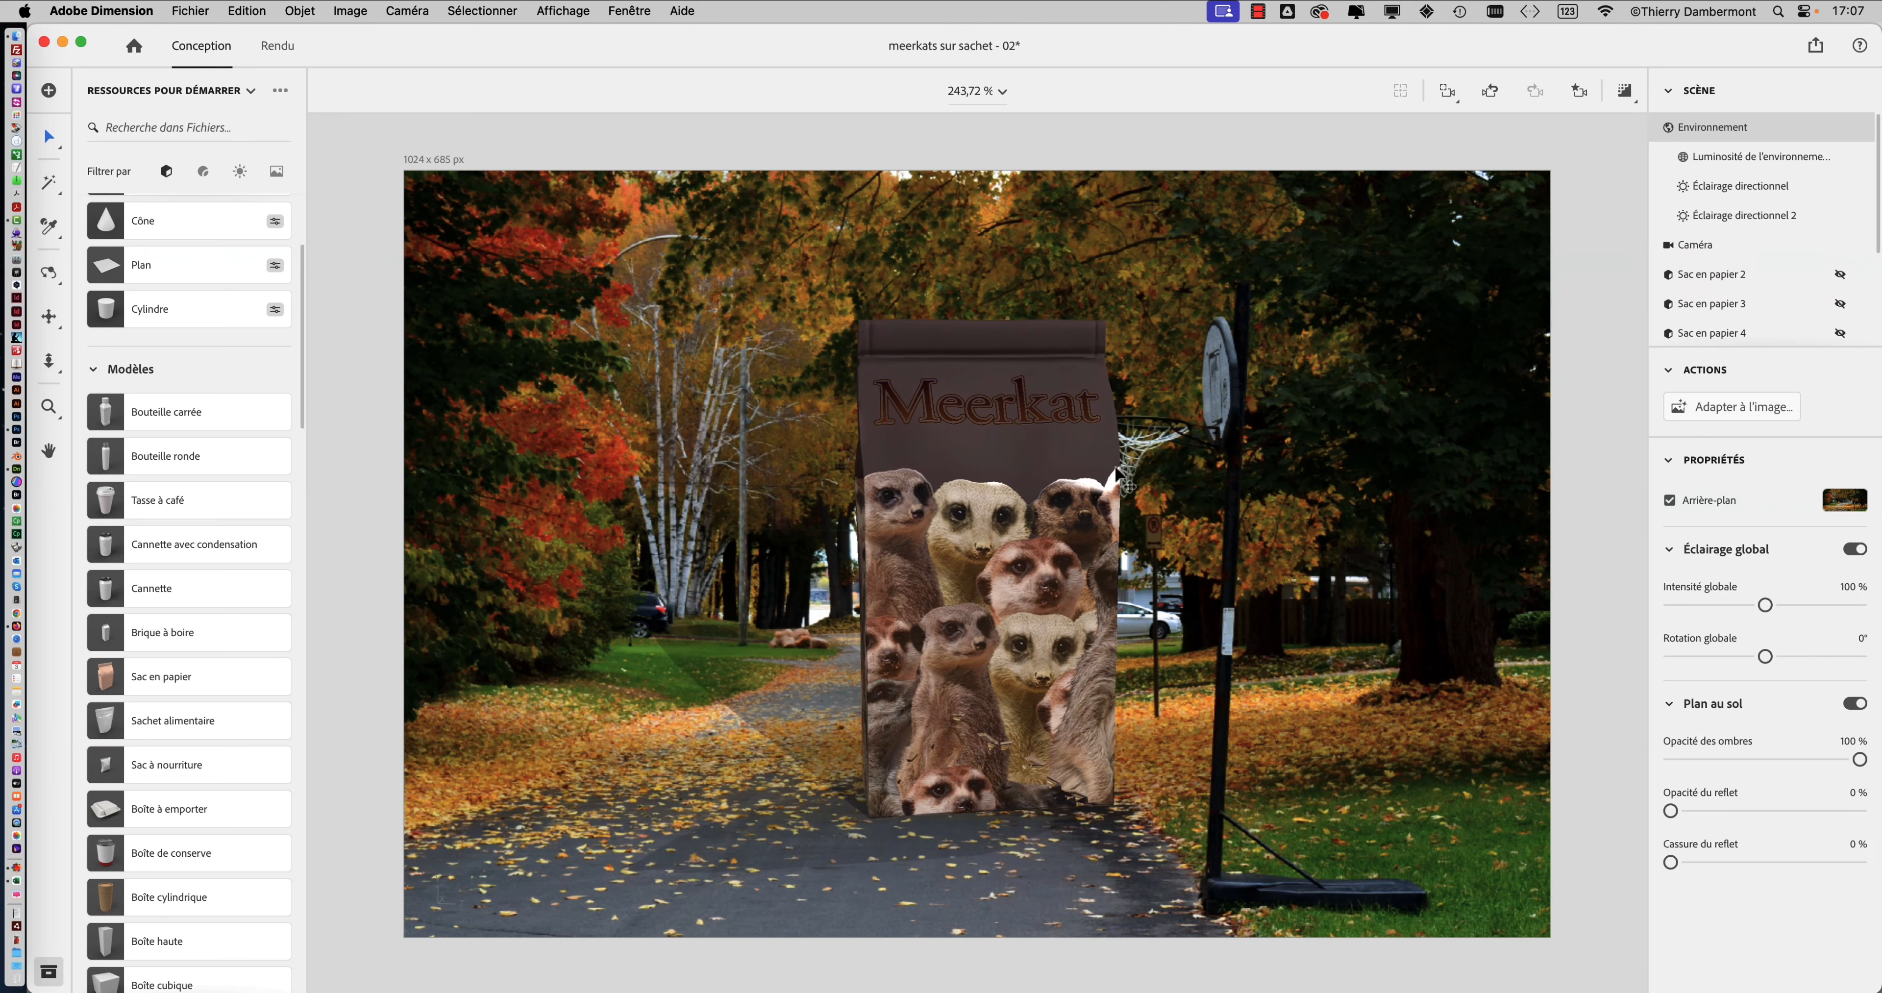
pyautogui.moveTo(771, 470); pyautogui.dragTo(792, 425, button='right')
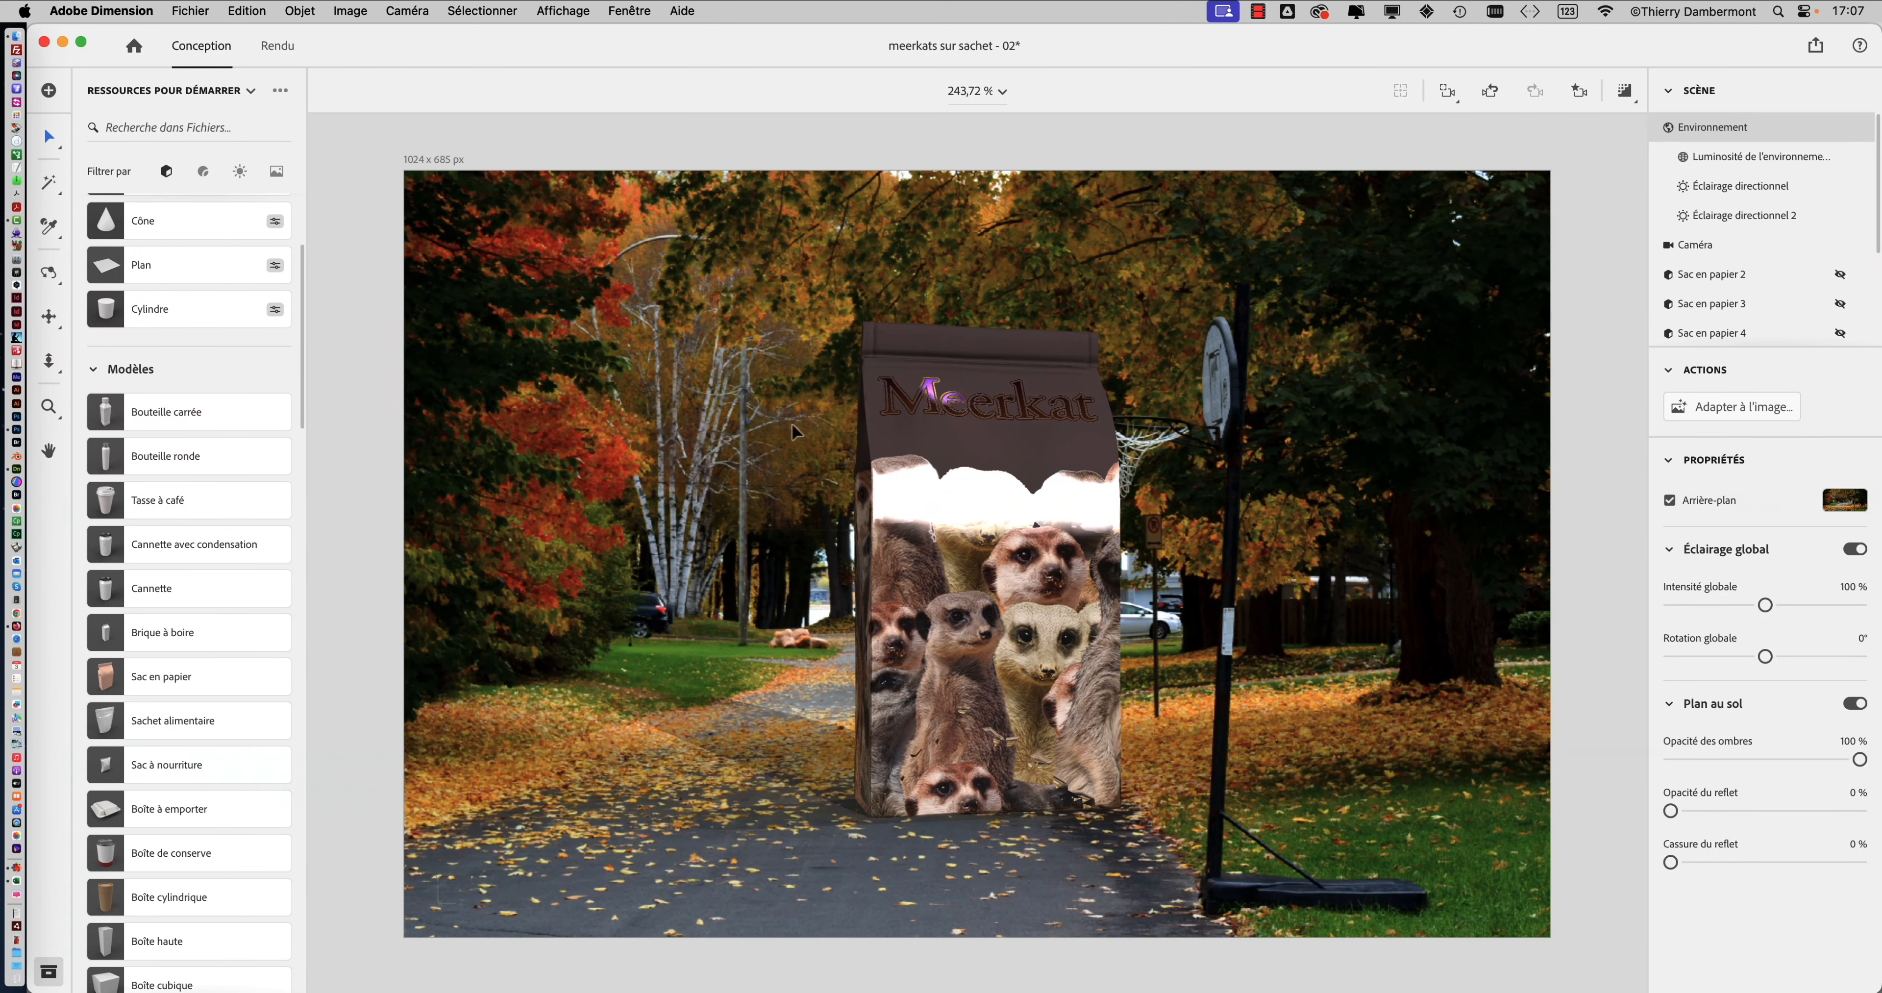
pyautogui.click(992, 792)
pyautogui.moveTo(986, 806); pyautogui.dragTo(792, 836)
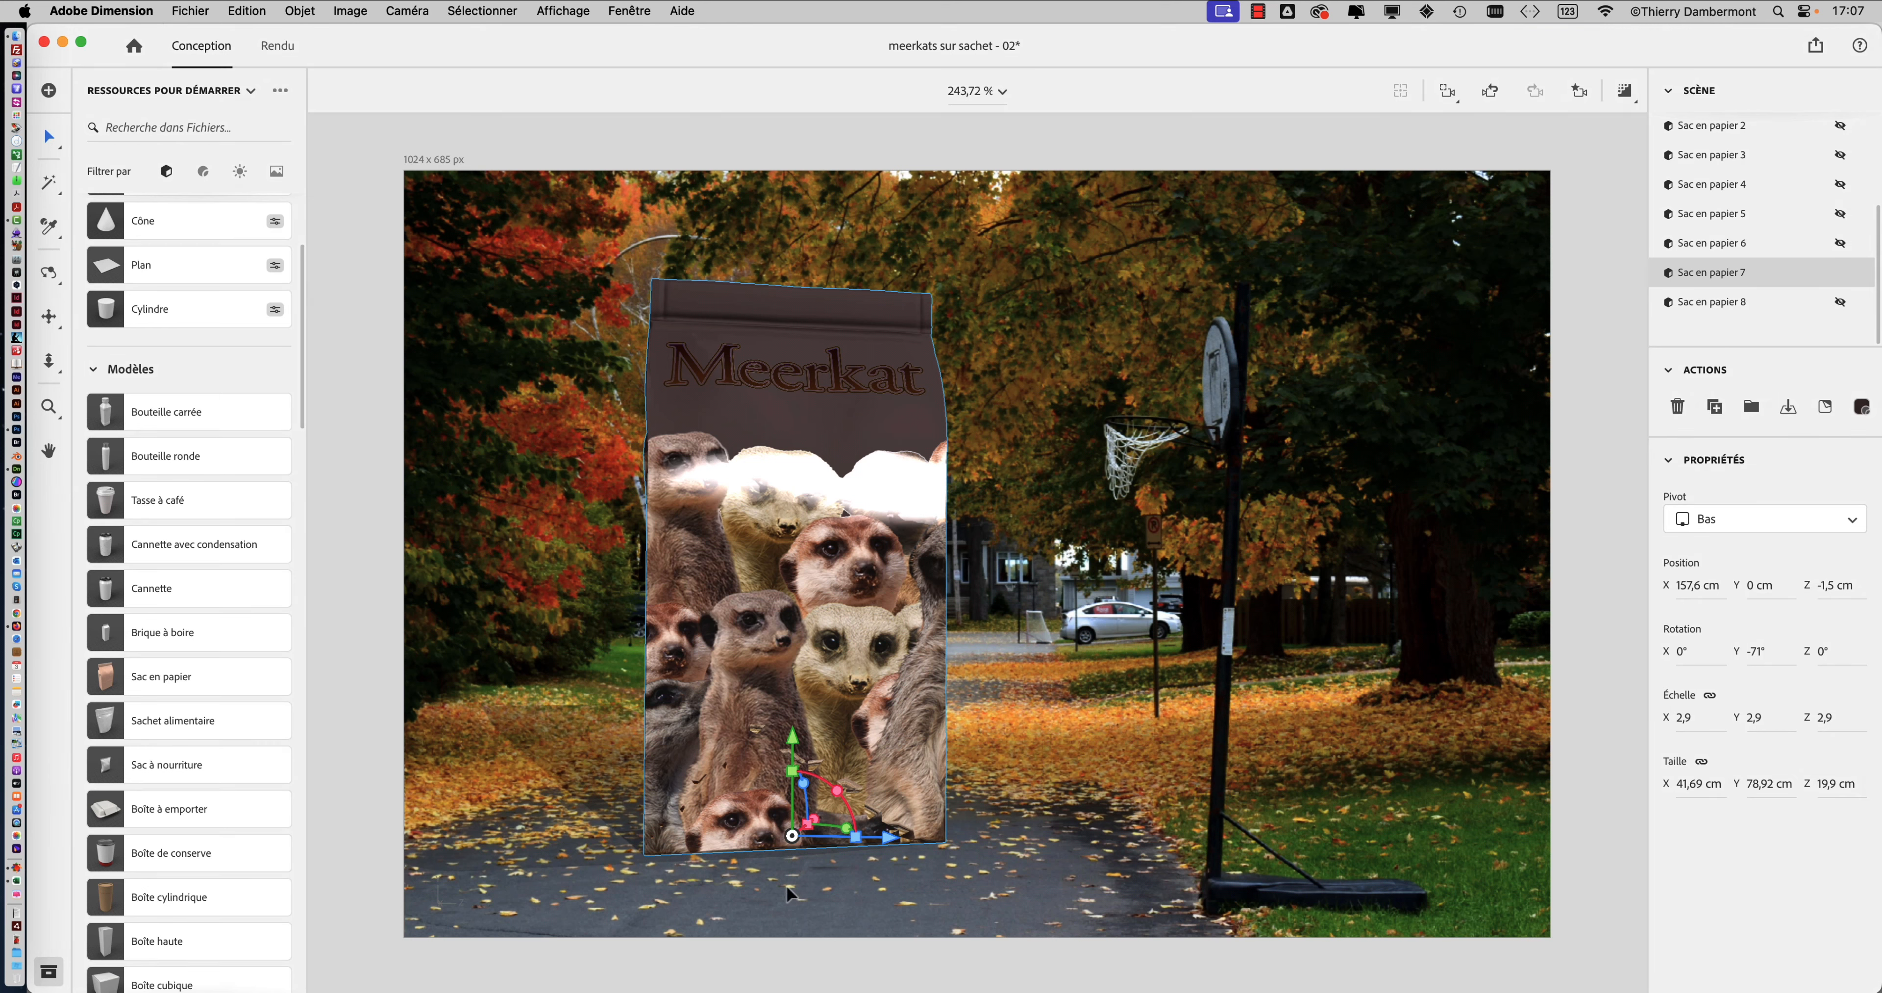
# Step: Rotate the bag to about -44° around the Y axis and preview the scene's render with the bag deselected
pyautogui.moveTo(826, 826)
pyautogui.mouseDown()
pyautogui.moveTo(807, 822)
pyautogui.moveTo(940, 831)
pyautogui.moveTo(802, 829)
pyautogui.mouseUp()
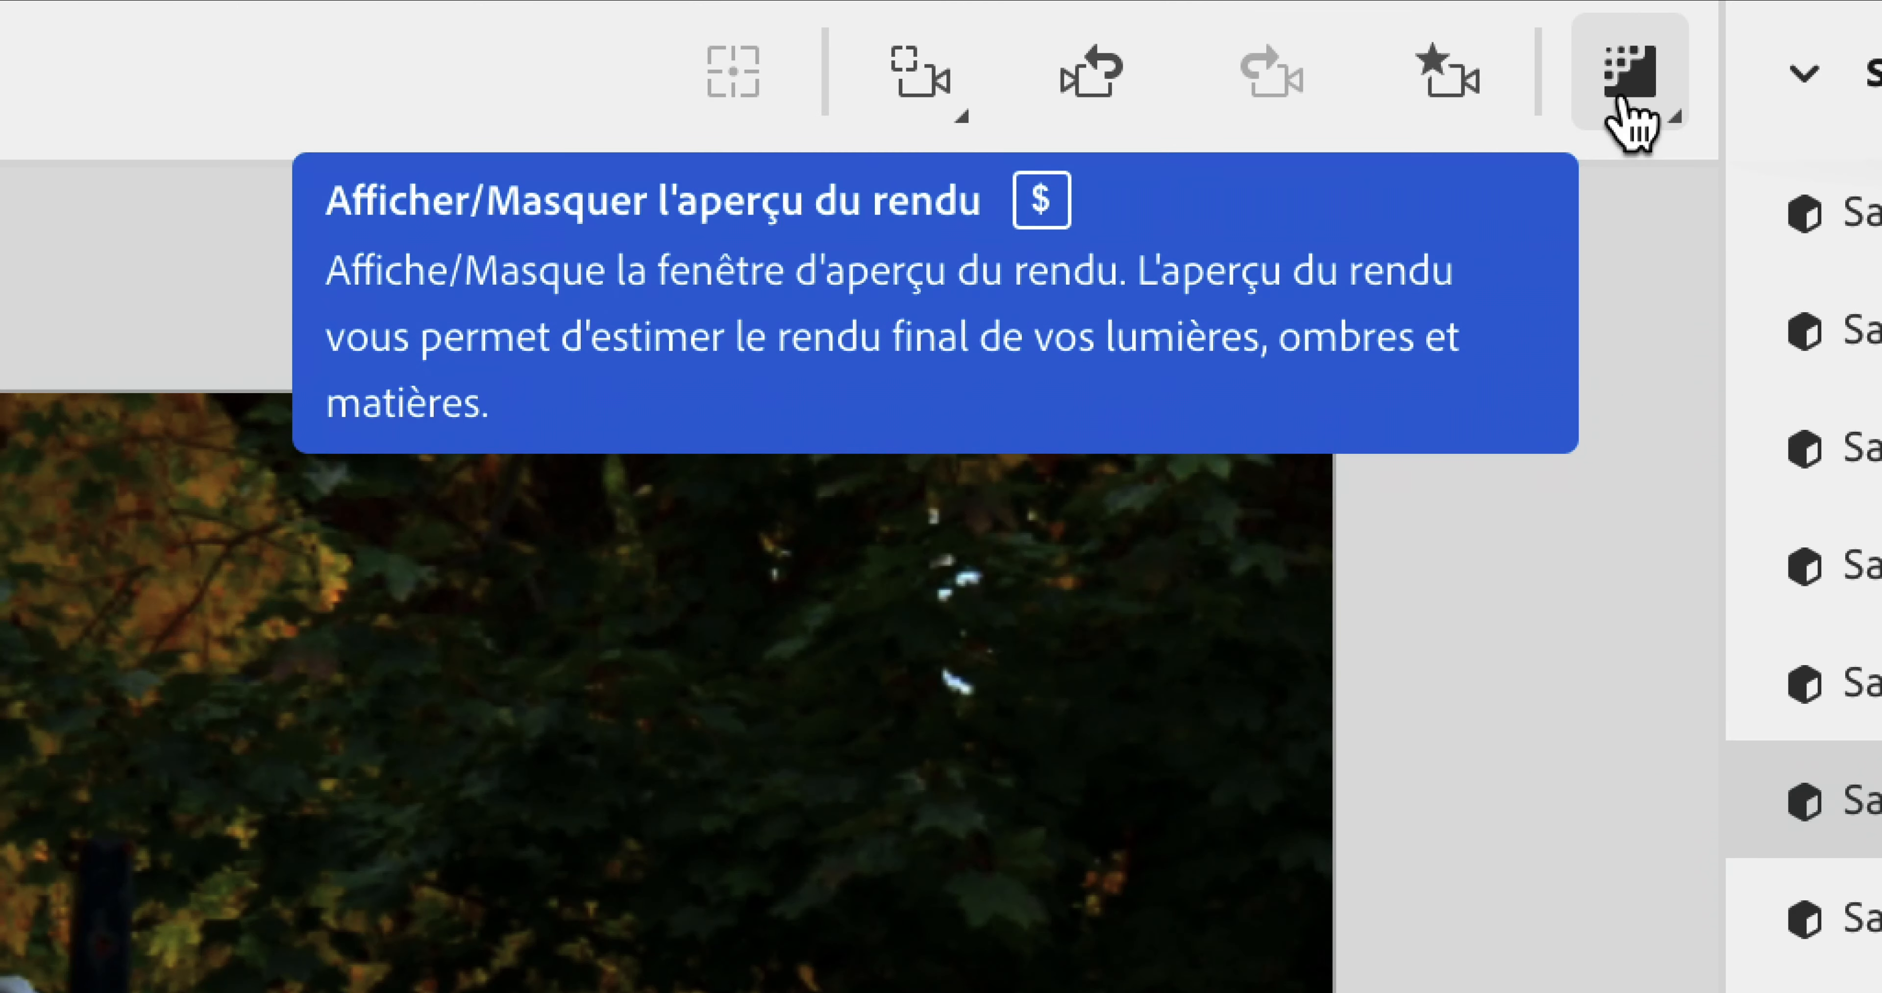
pyautogui.click(1620, 100)
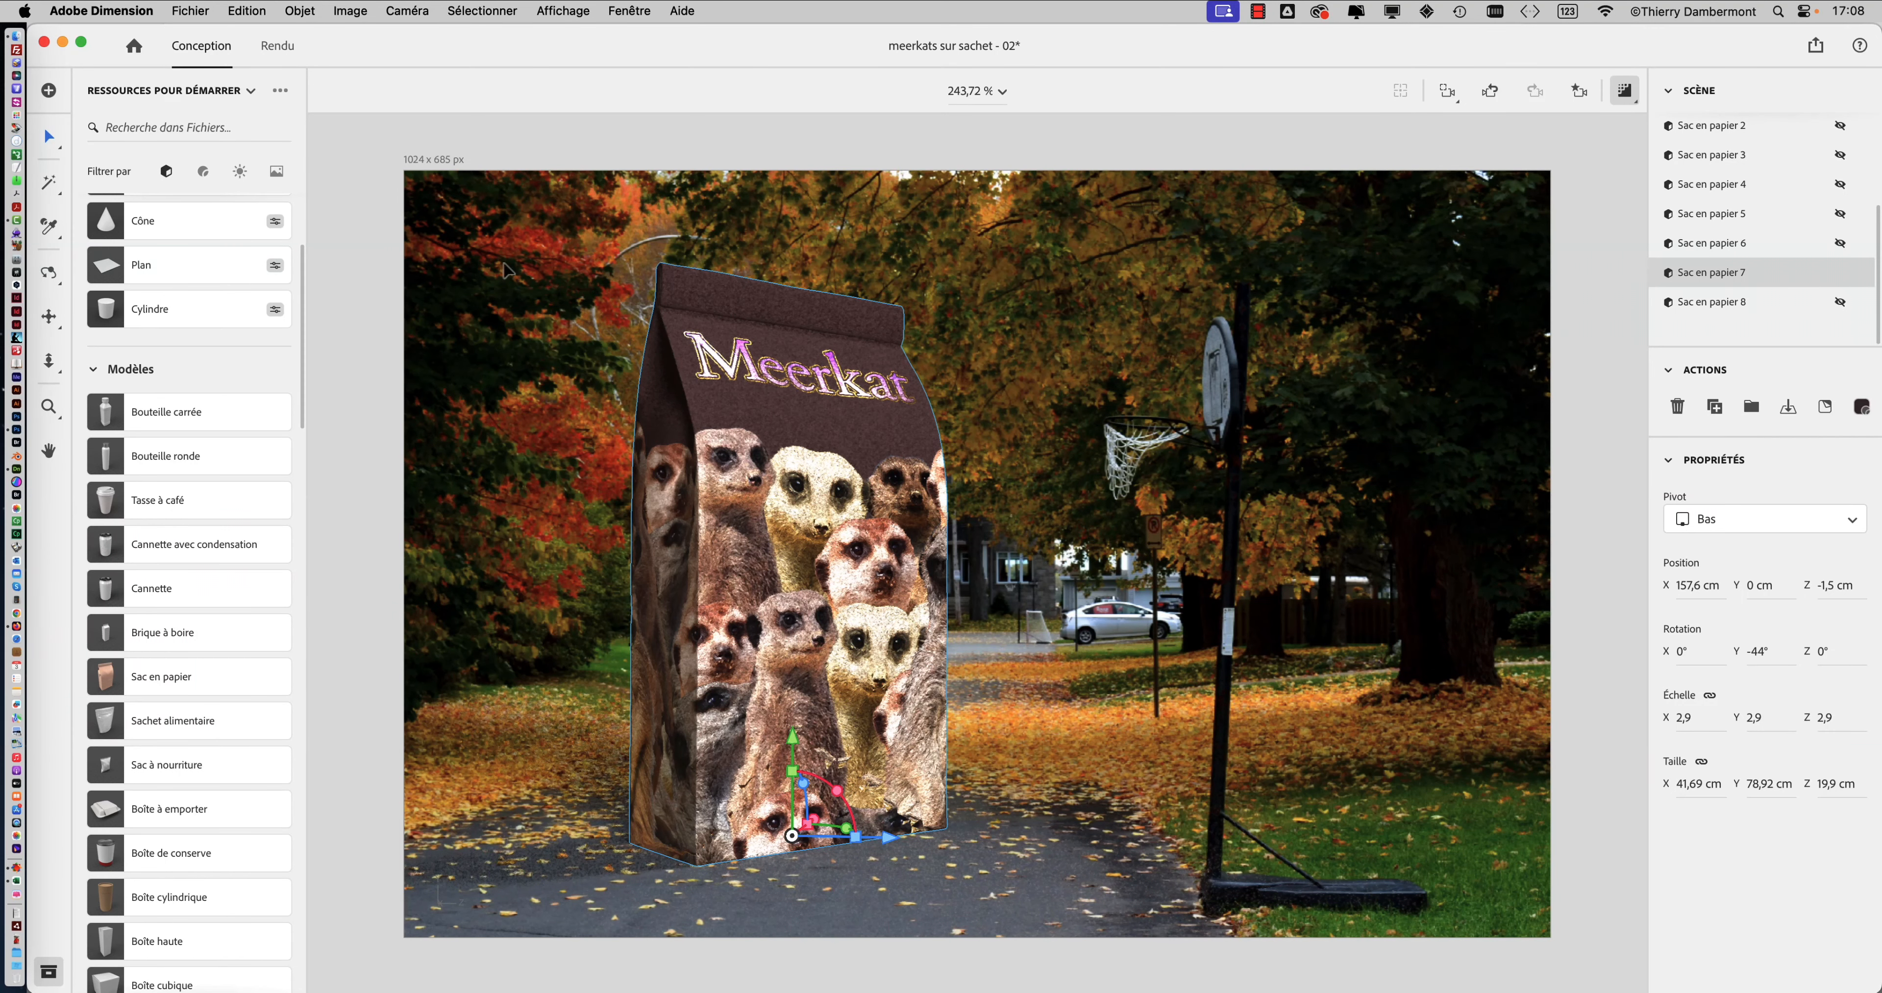
pyautogui.click(1087, 687)
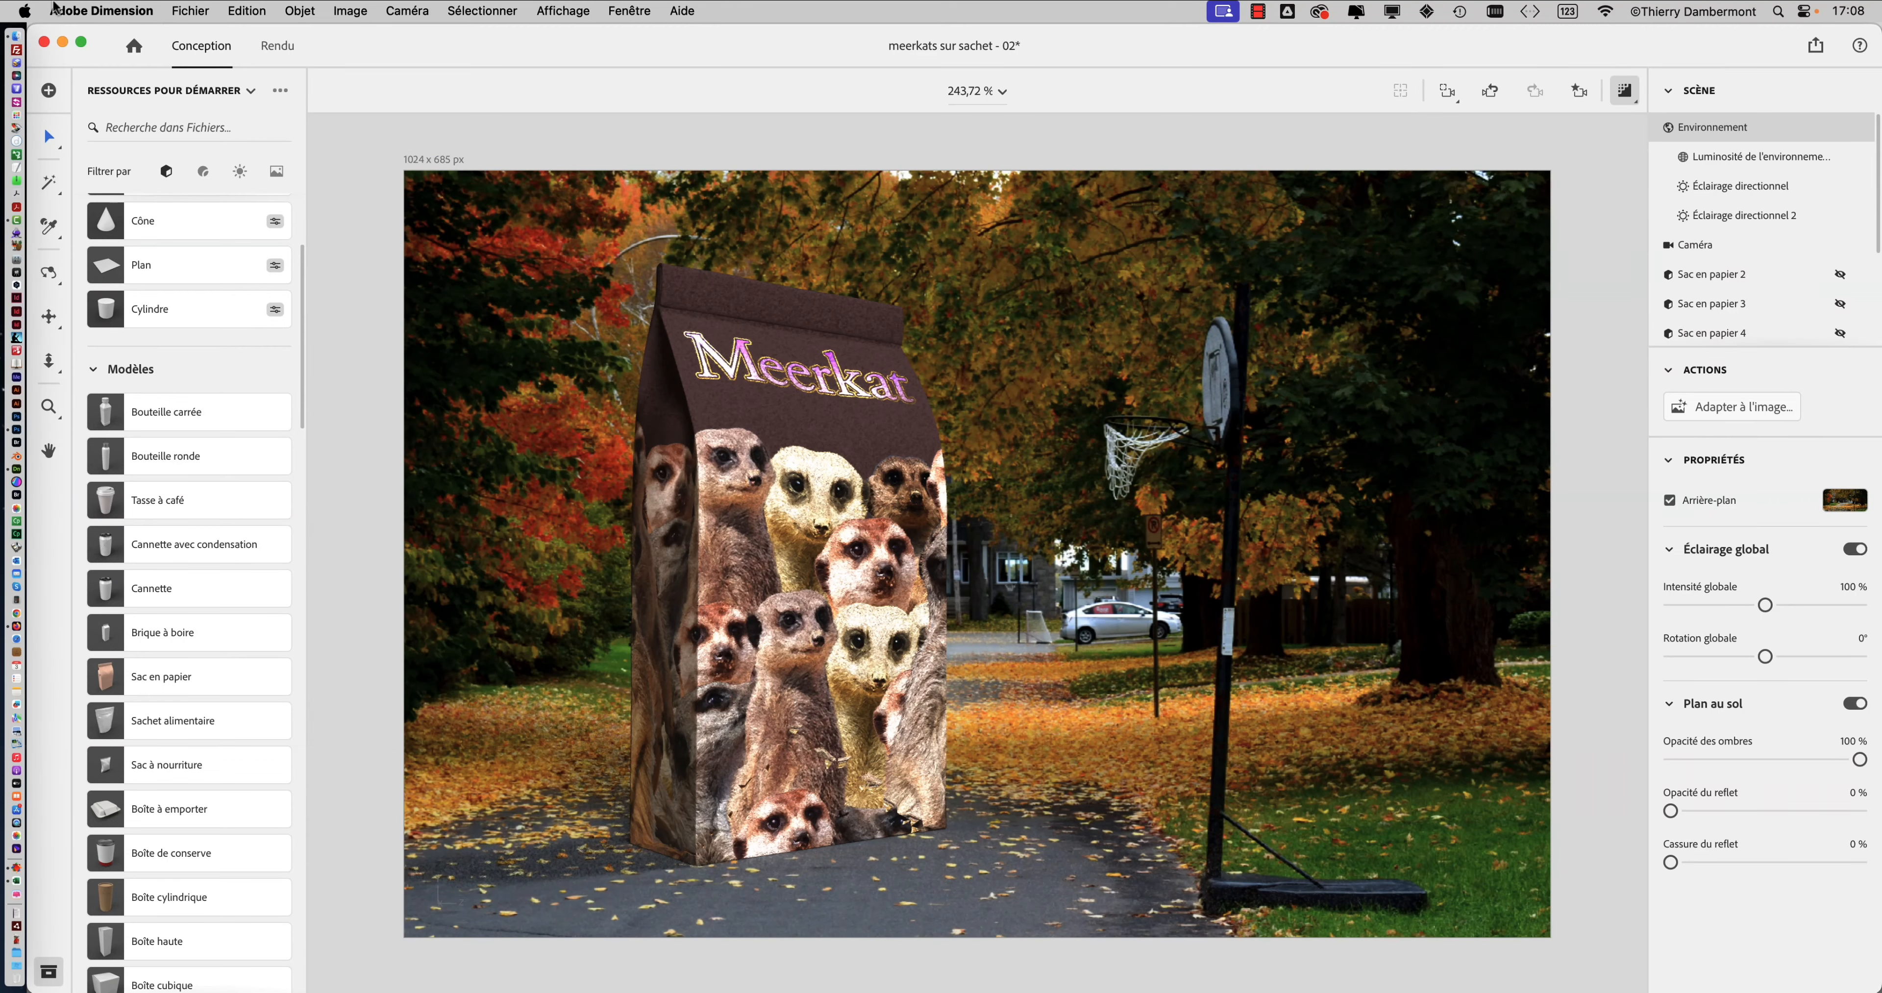
# Step: Save the scene as a new file named "meerkats sur sachet - 03.dn" in the PHOTOSHOP folder
pyautogui.click(190, 10)
pyautogui.click(256, 200)
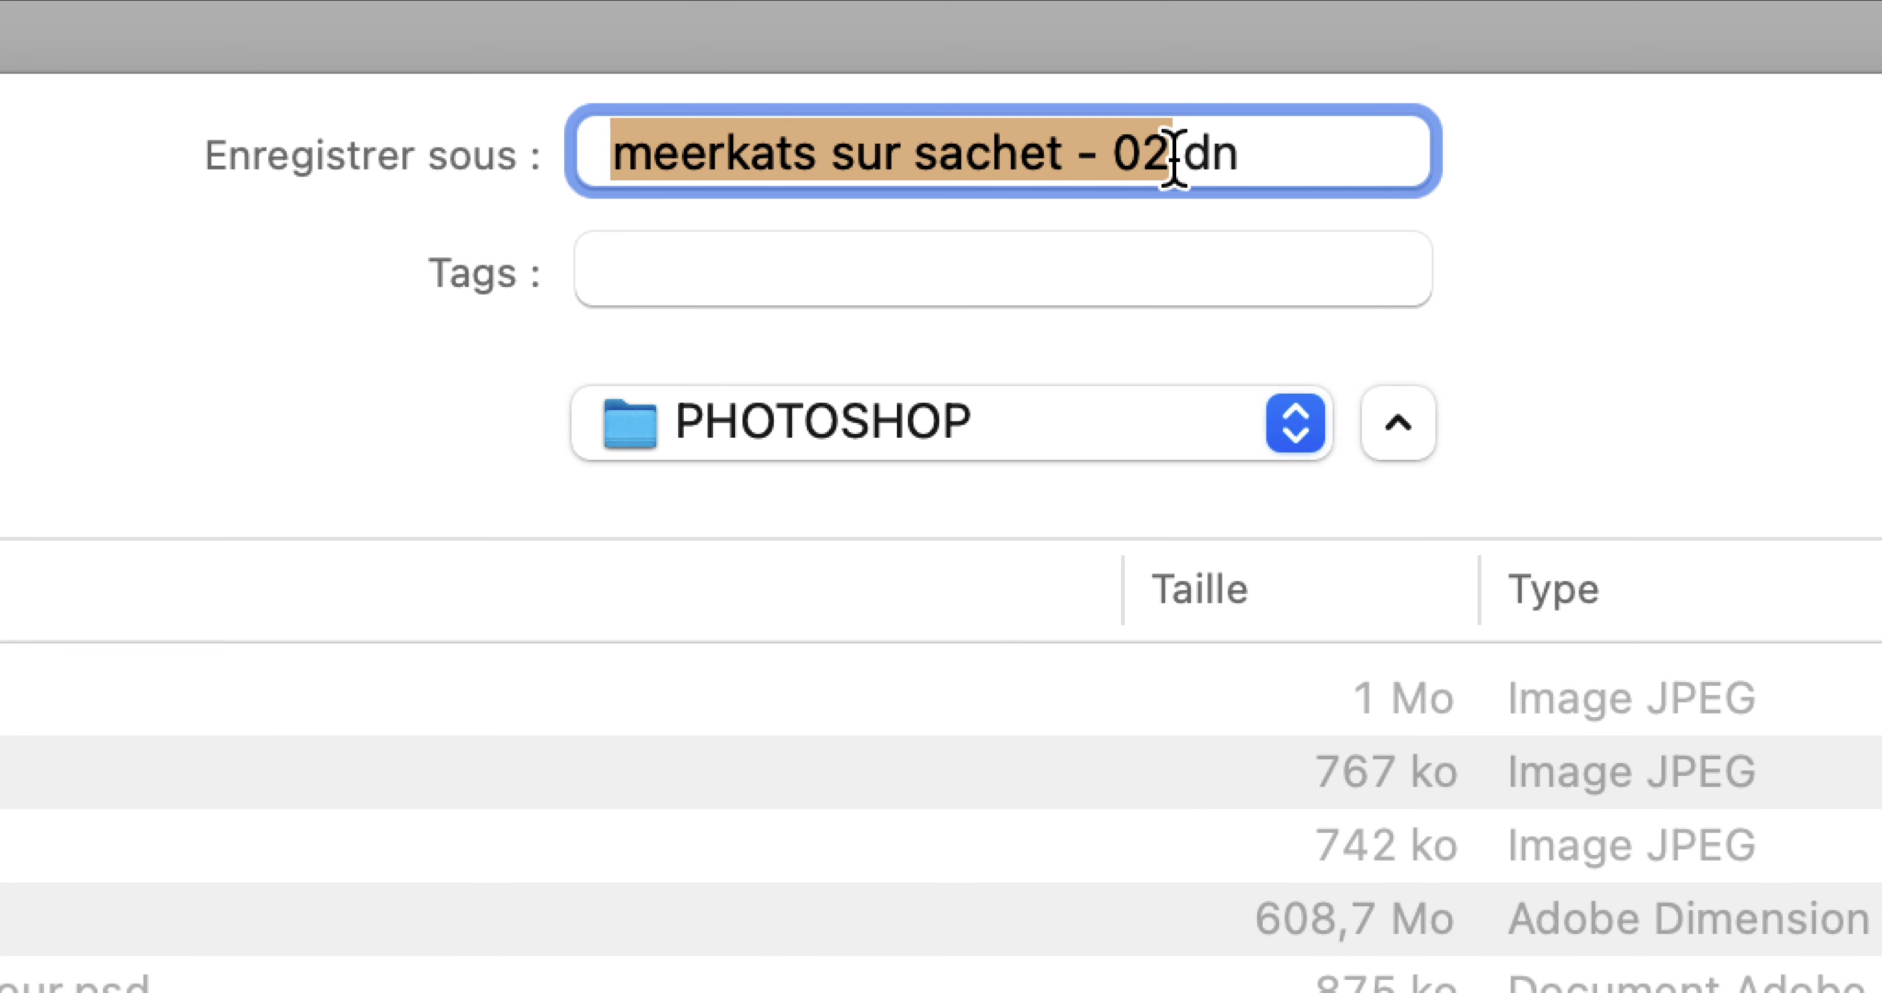
pyautogui.click(1172, 155)
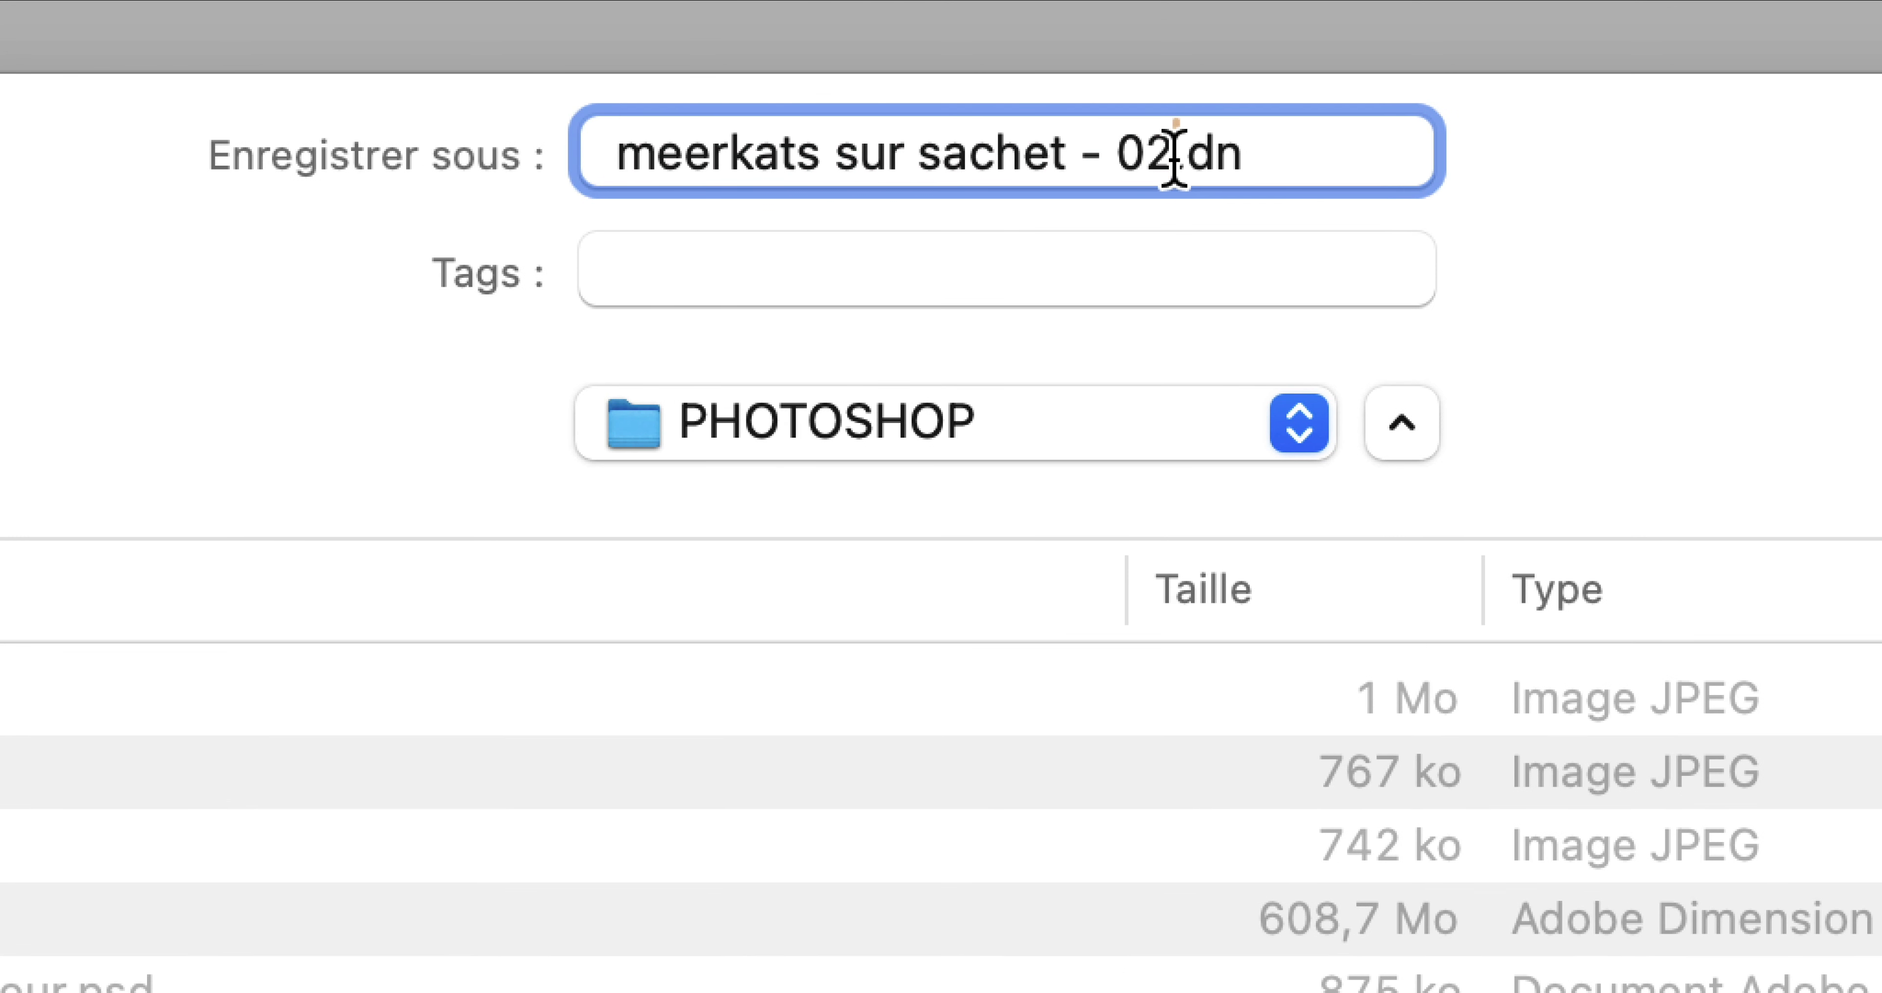
pyautogui.hotkey('shift', 'Left')
pyautogui.write('3')
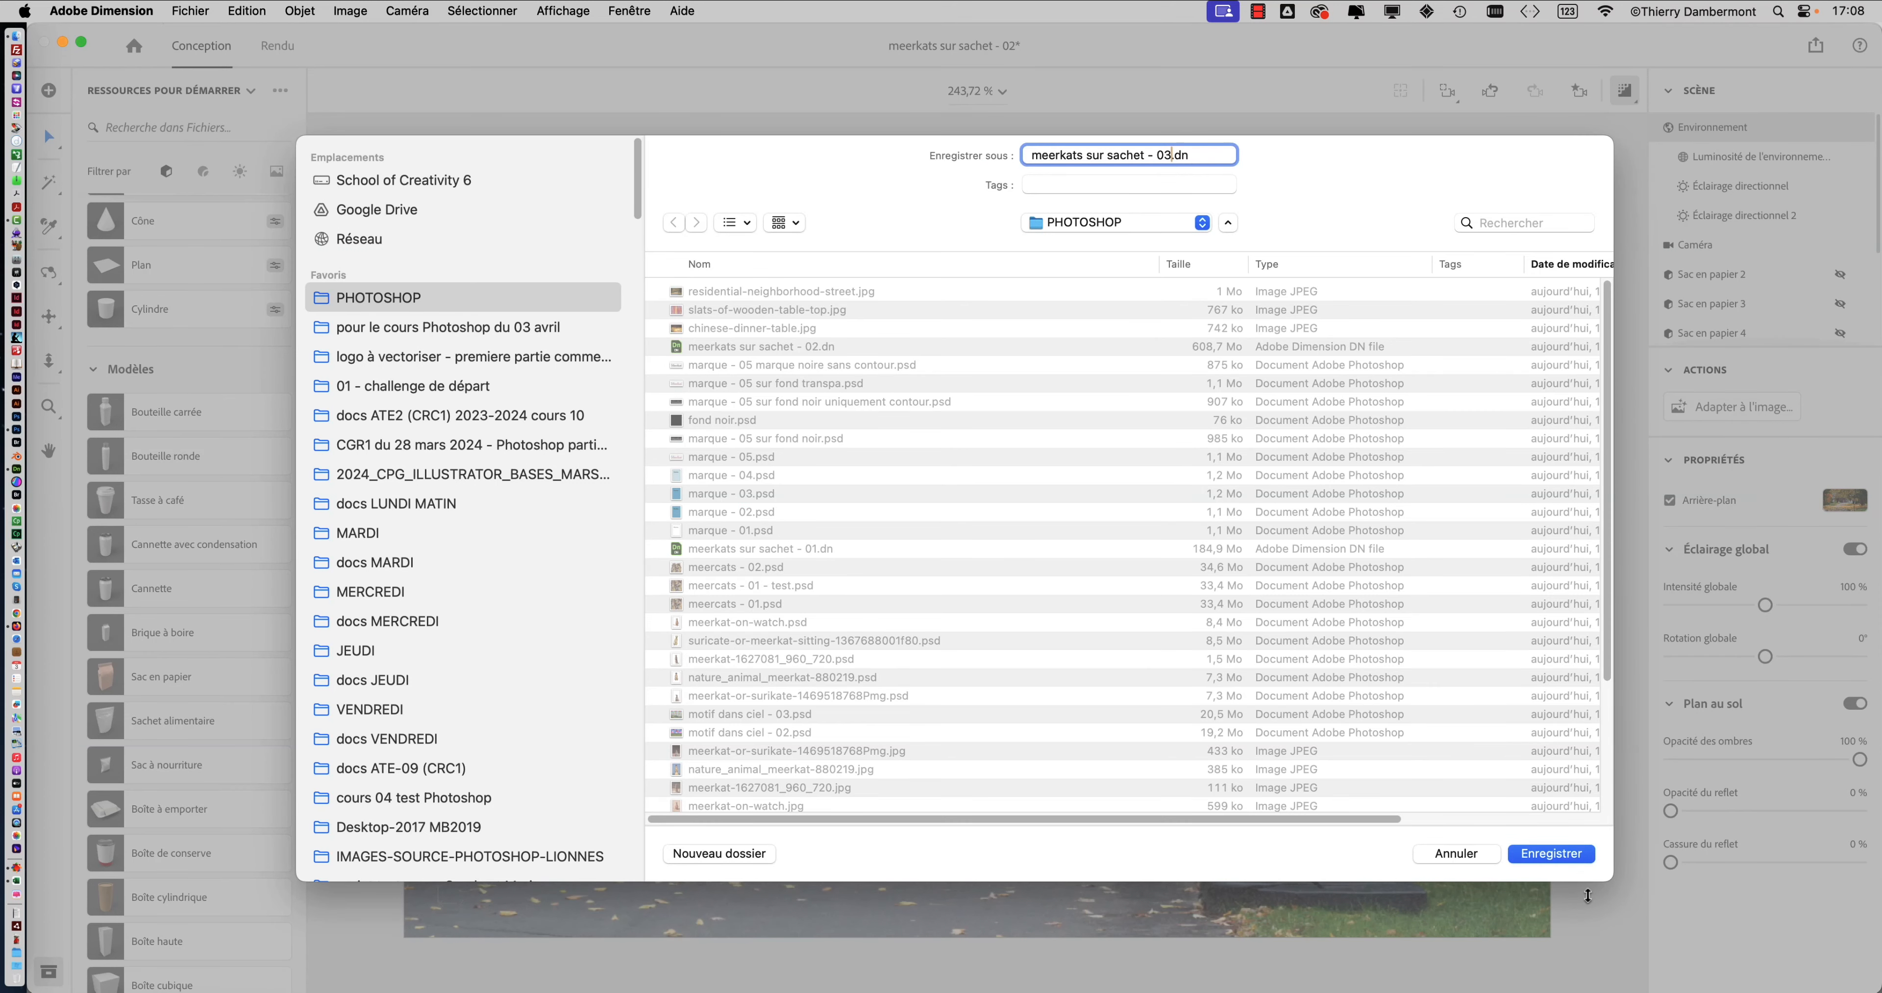
pyautogui.click(1570, 853)
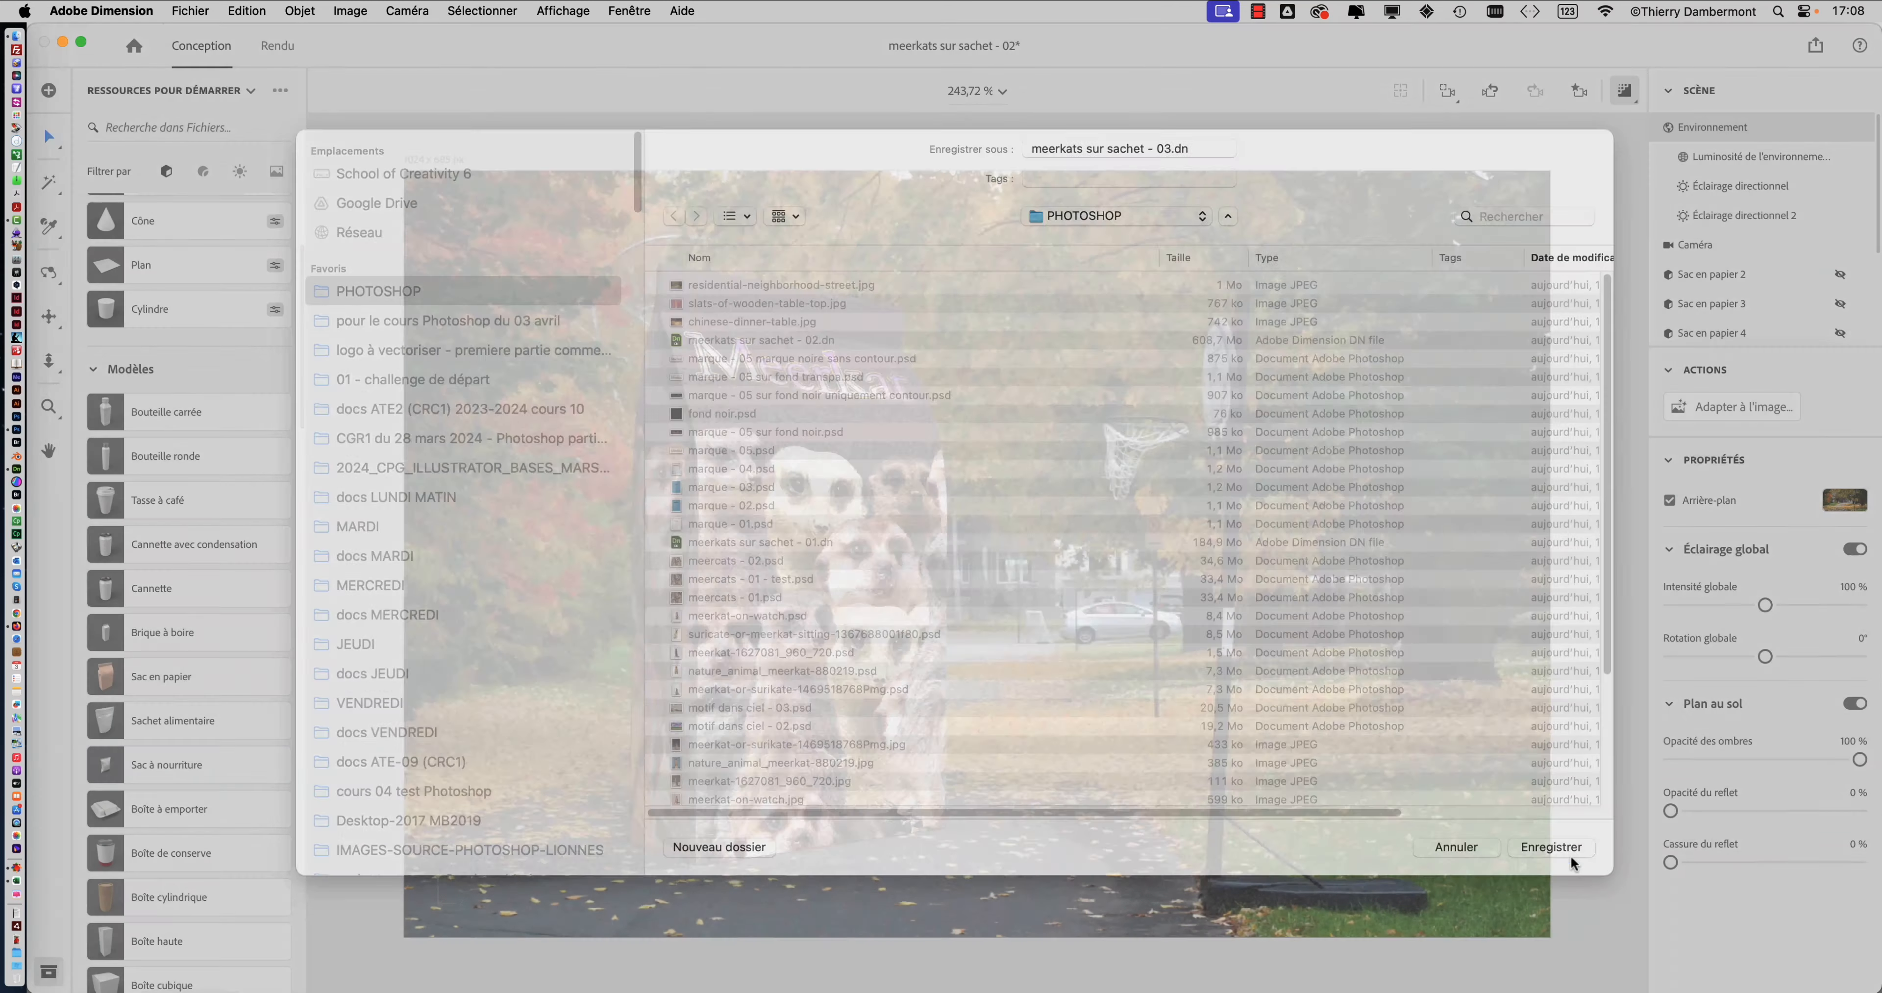